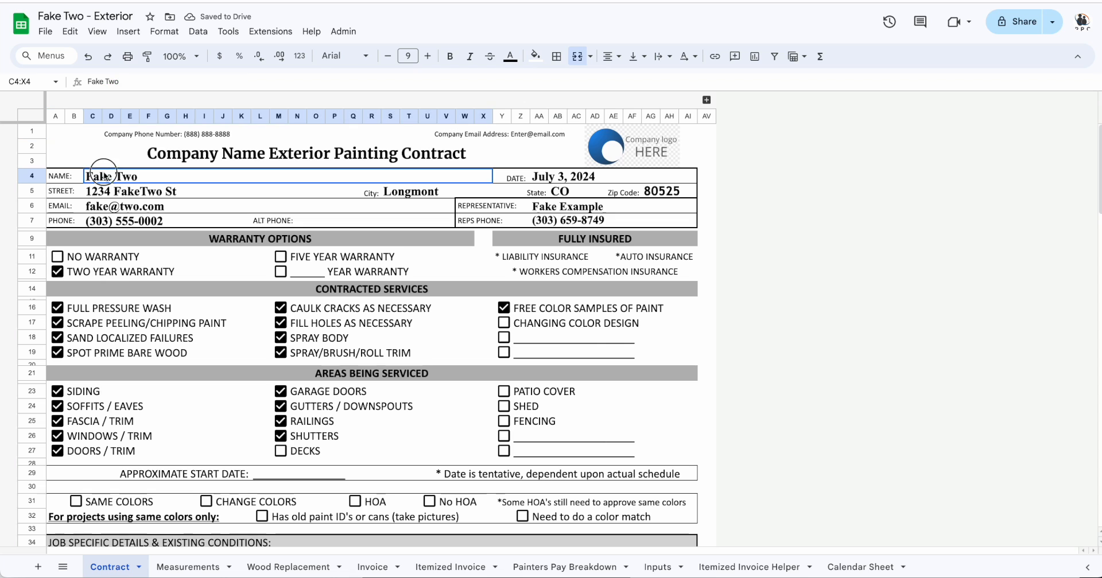
Review the pre-filled street, email and phone fields in the exterior painting contract.
click(113, 191)
click(118, 206)
click(122, 224)
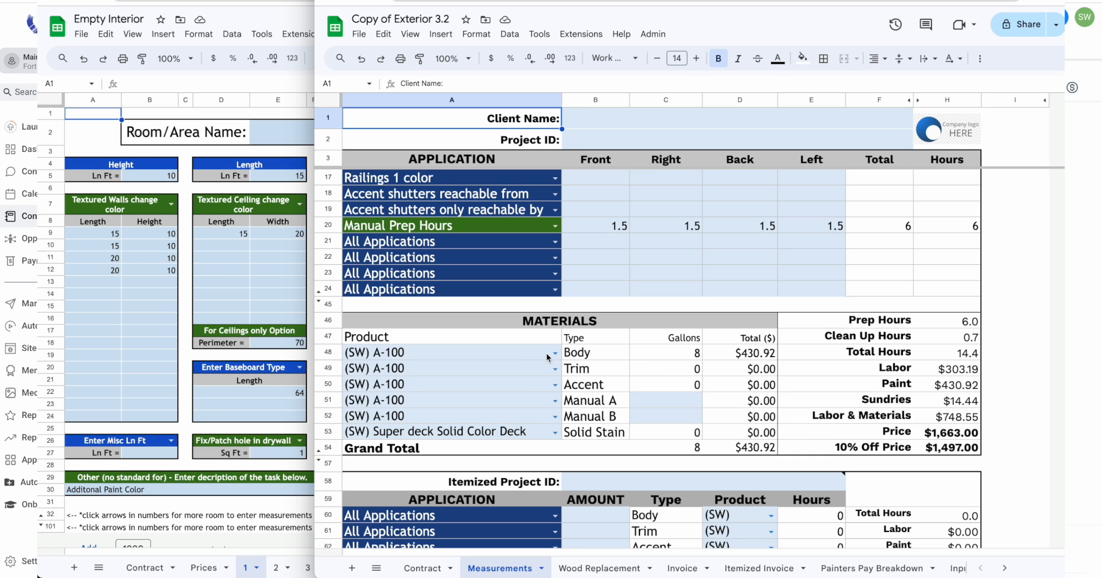
Browse the paint product options for the Body material and check an All Applications dropdown in the exterior estimate sheet.
click(547, 357)
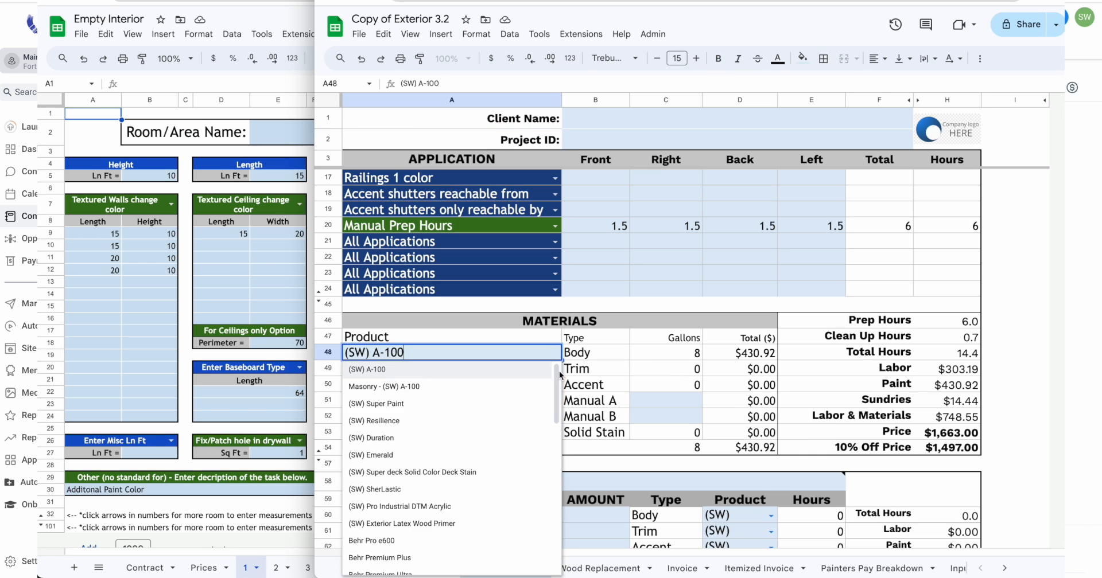
scroll(546, 413, down, 3)
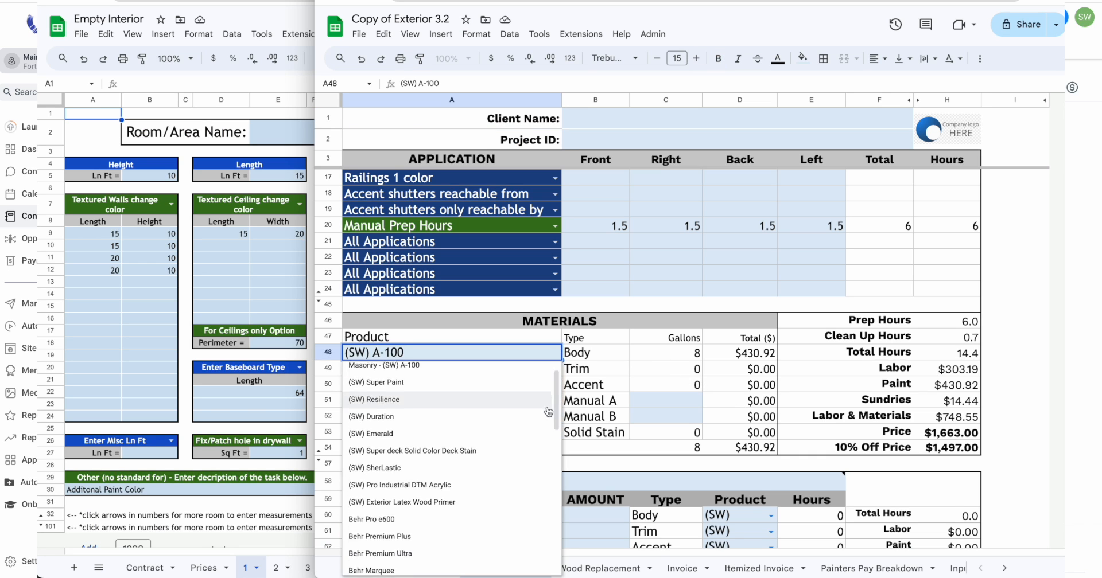
click(555, 273)
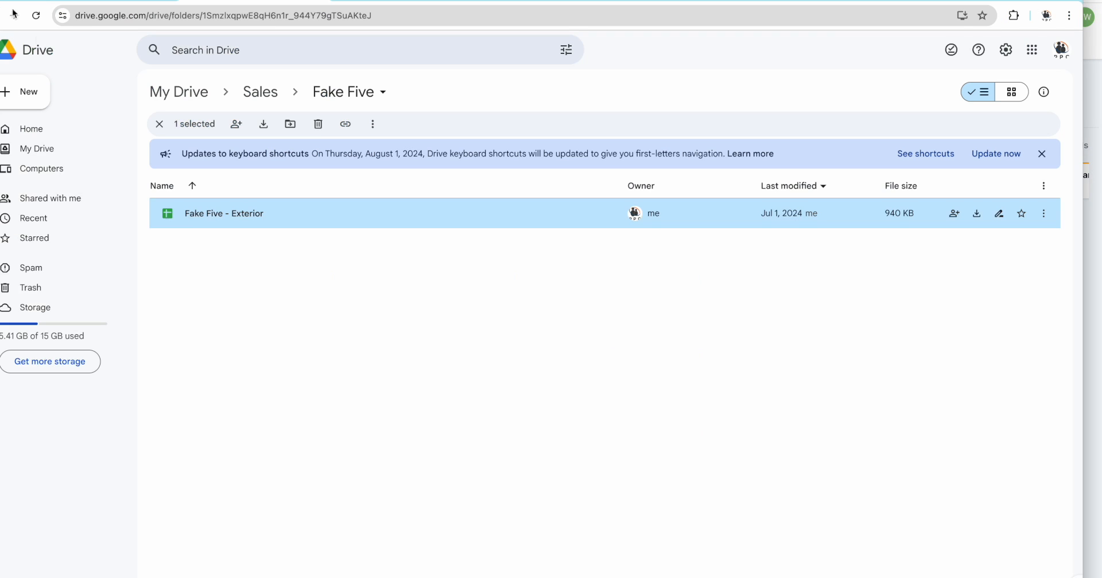
Show the Sales folder in Google Drive, and move the lawn-sign lead from Unresponsive to Estimate set in the Leads pipeline.
click(271, 95)
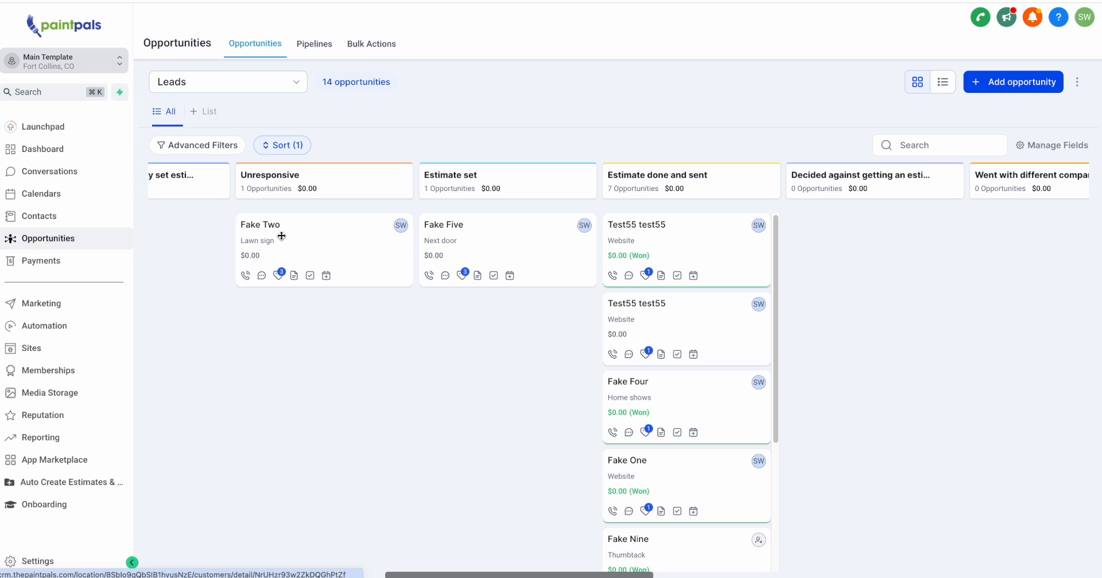
drag(266, 227, 474, 361)
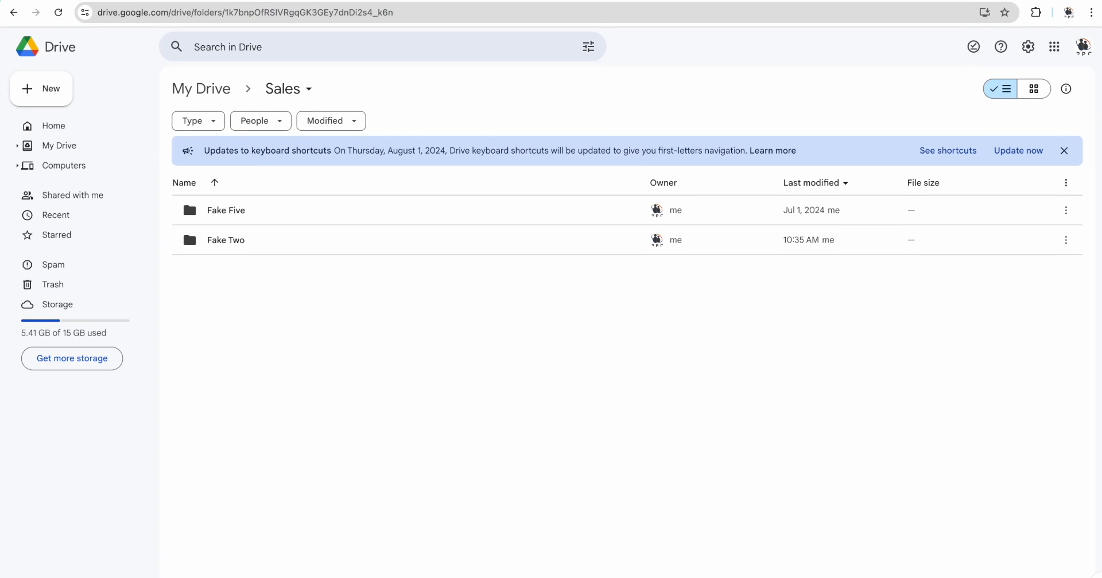
Open the lawn-sign lead's folder in the Drive Sales folder and open its Exterior estimate spreadsheet.
double_click(247, 253)
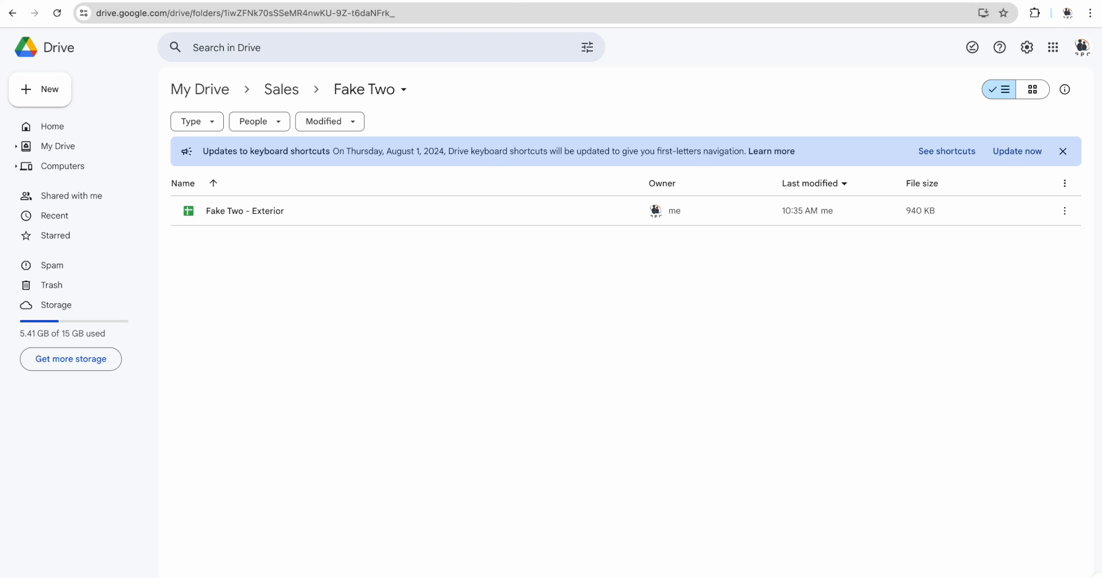
click(490, 1)
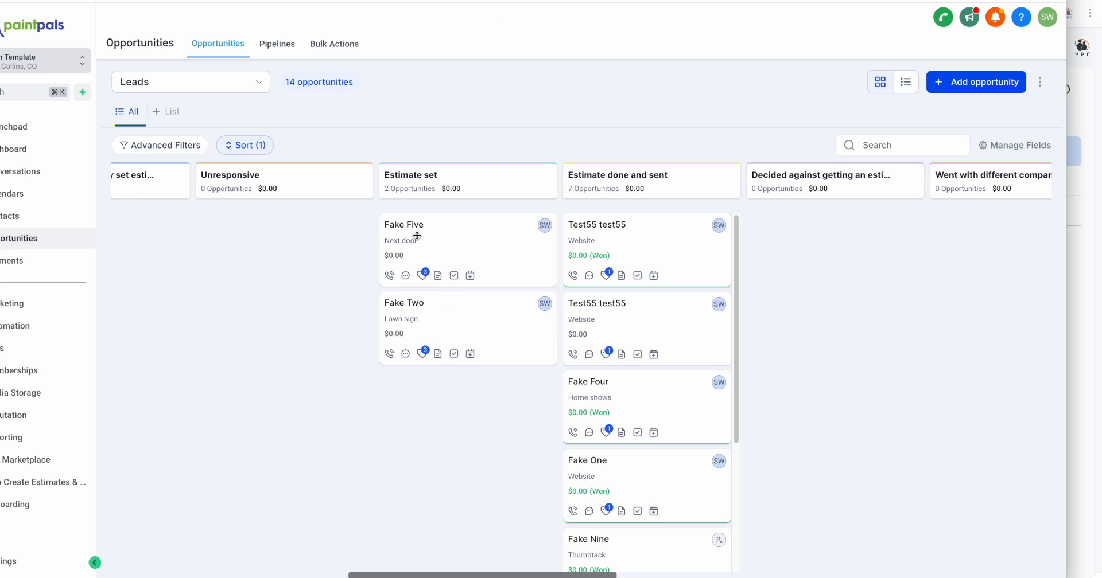
click(660, 1)
double_click(287, 188)
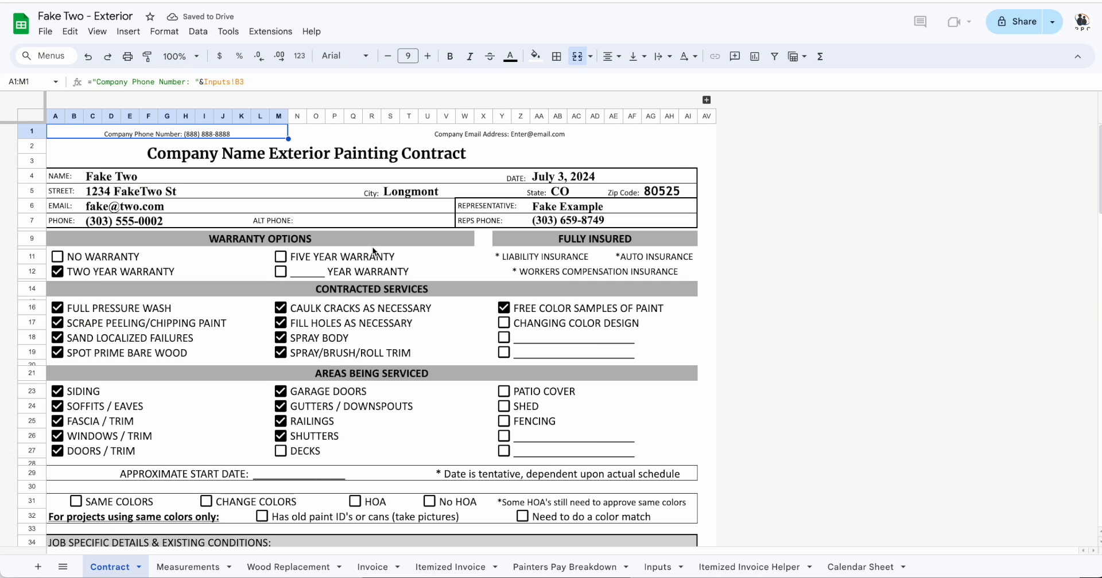
Check the client's name, street, email and phone cells in the Contract sheet.
click(115, 181)
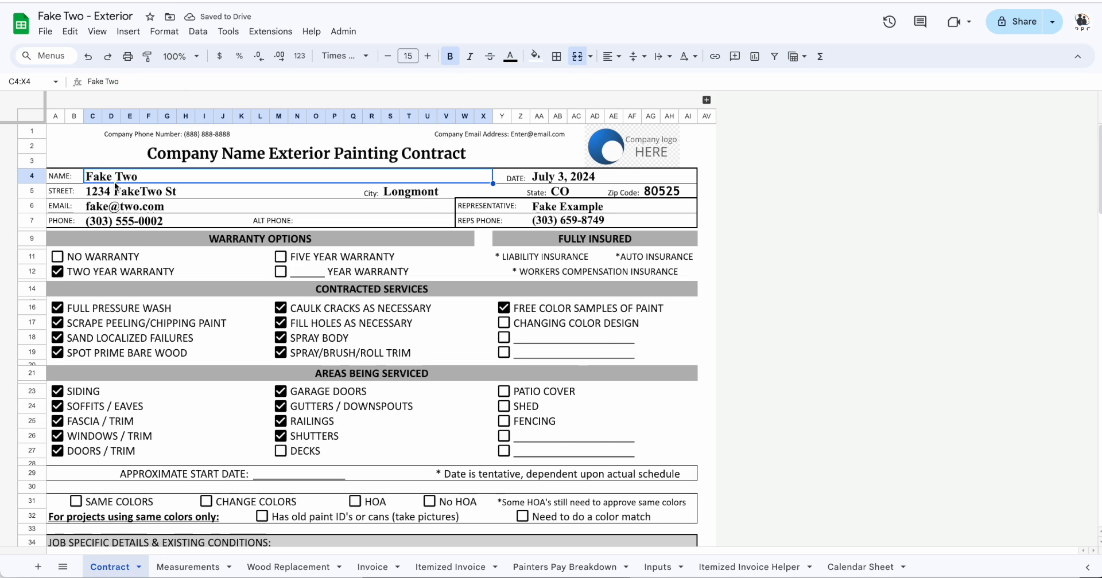
key(Down)
key(Down)
key(Down)
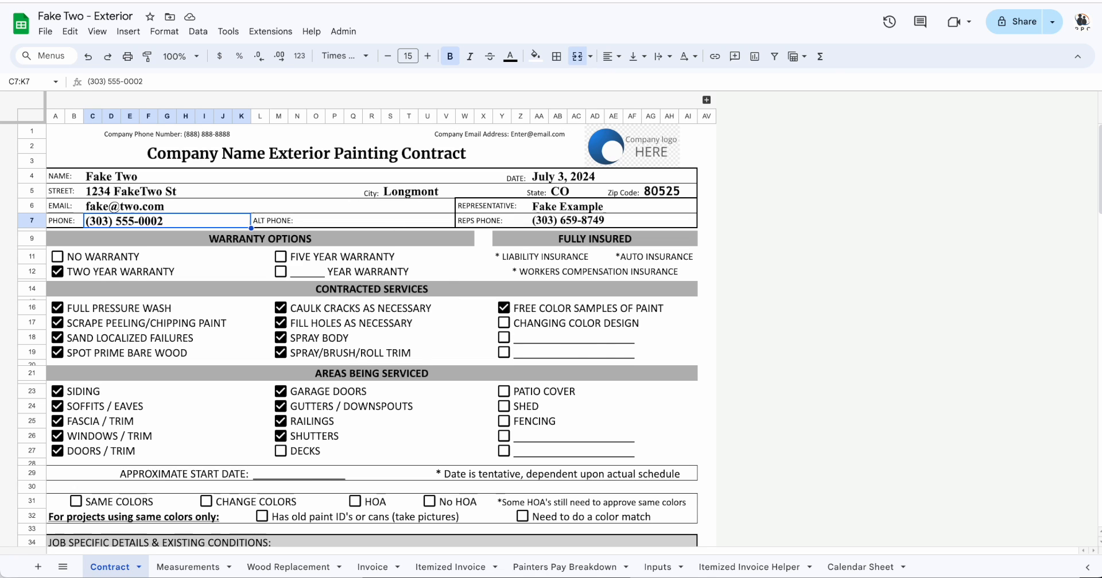
Switch to the lawn-sign lead's CRM contact record and open the Drive link saved in its Files section.
key(ctrl+Tab)
click(200, 229)
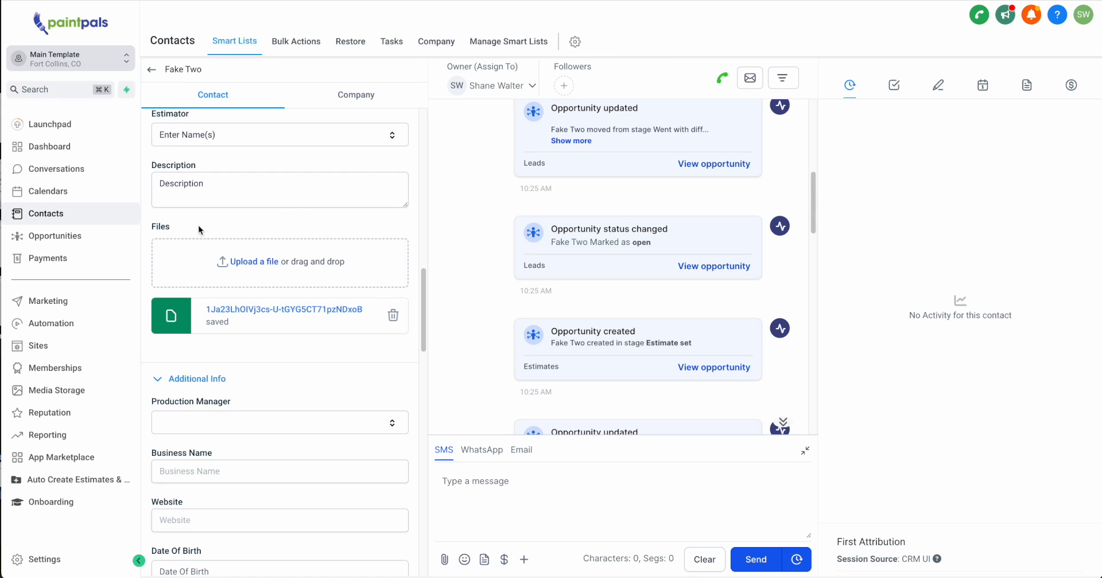
drag(199, 229, 145, 228)
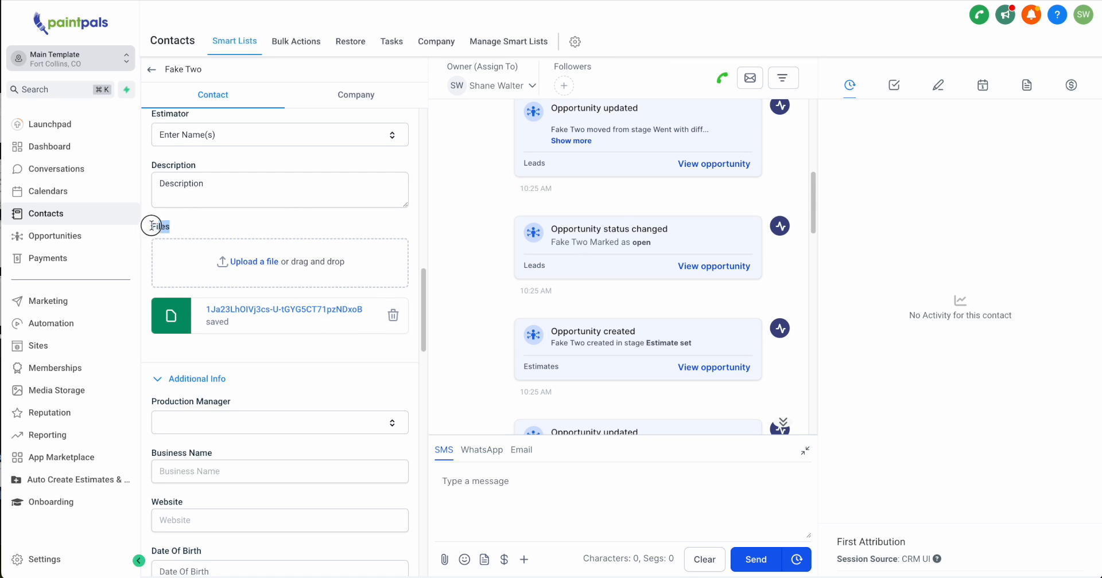
click(301, 311)
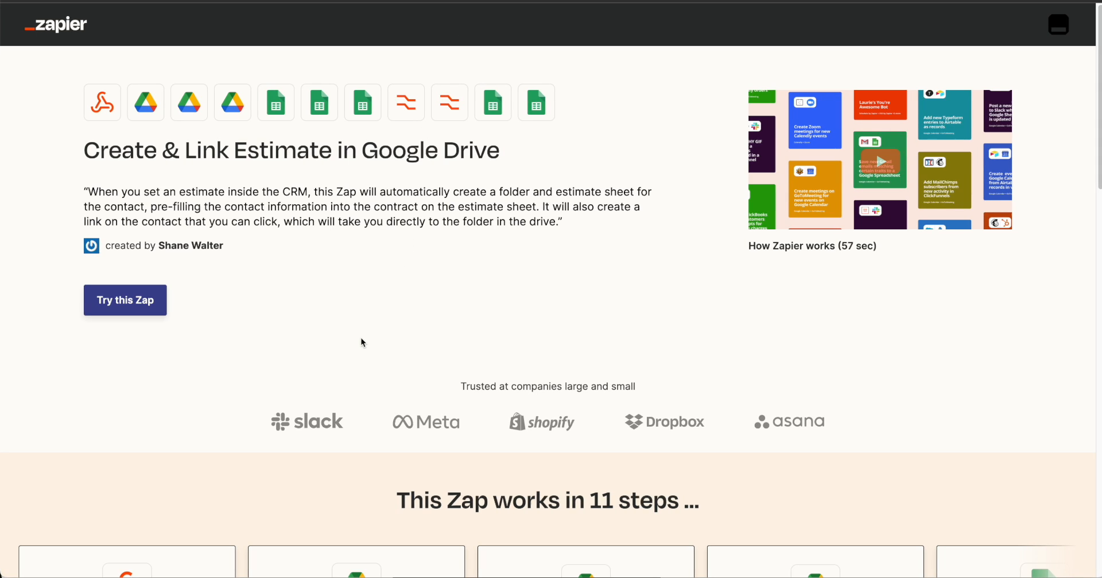
Try the "Create & Link Estimate in Google Drive" Zap template on Zapier.
drag(454, 0, 447, 24)
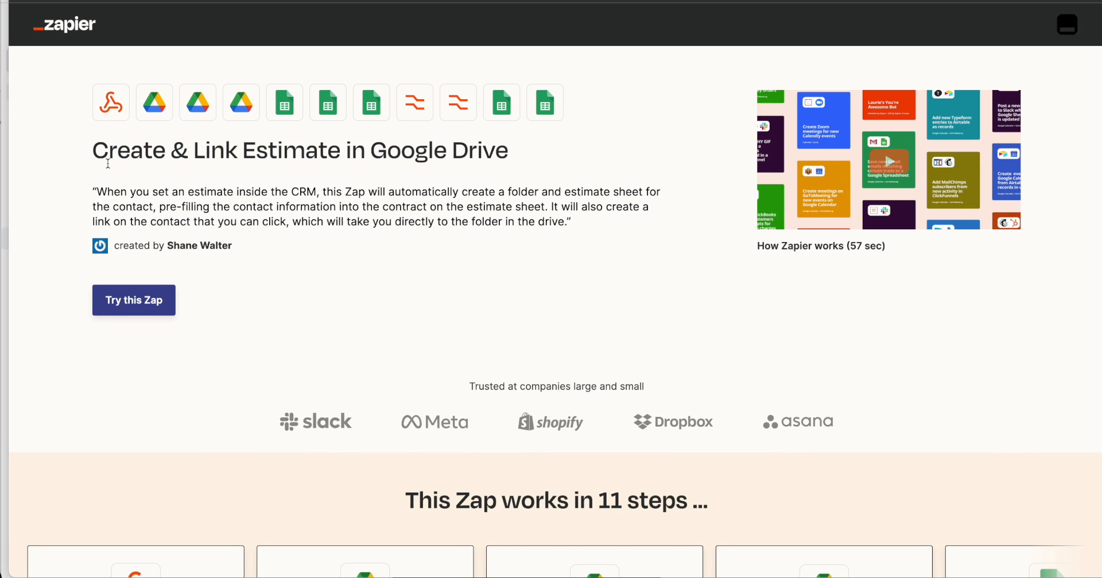
drag(98, 151, 466, 154)
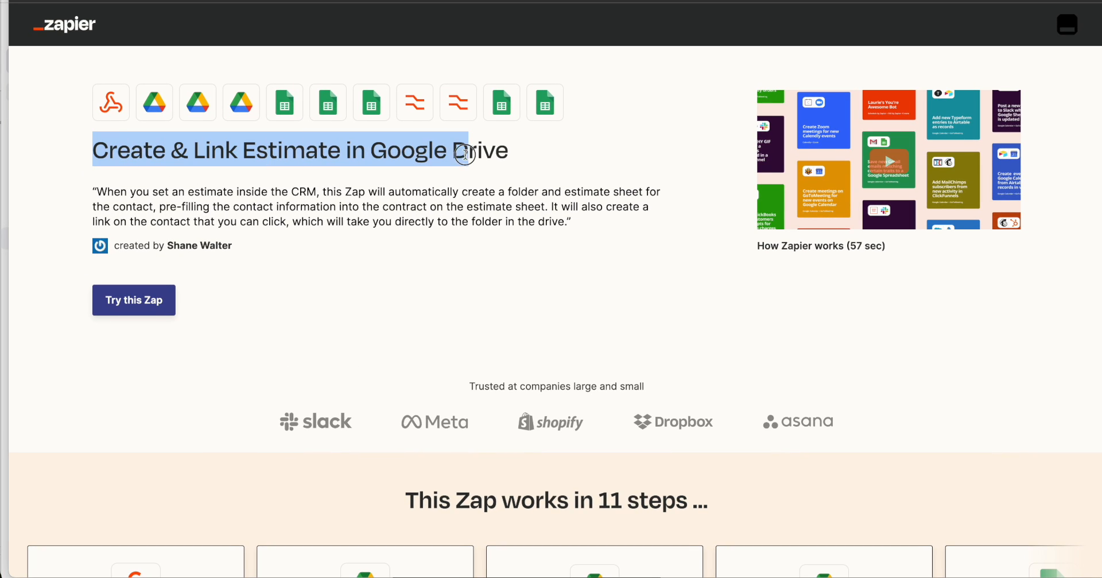
click(143, 303)
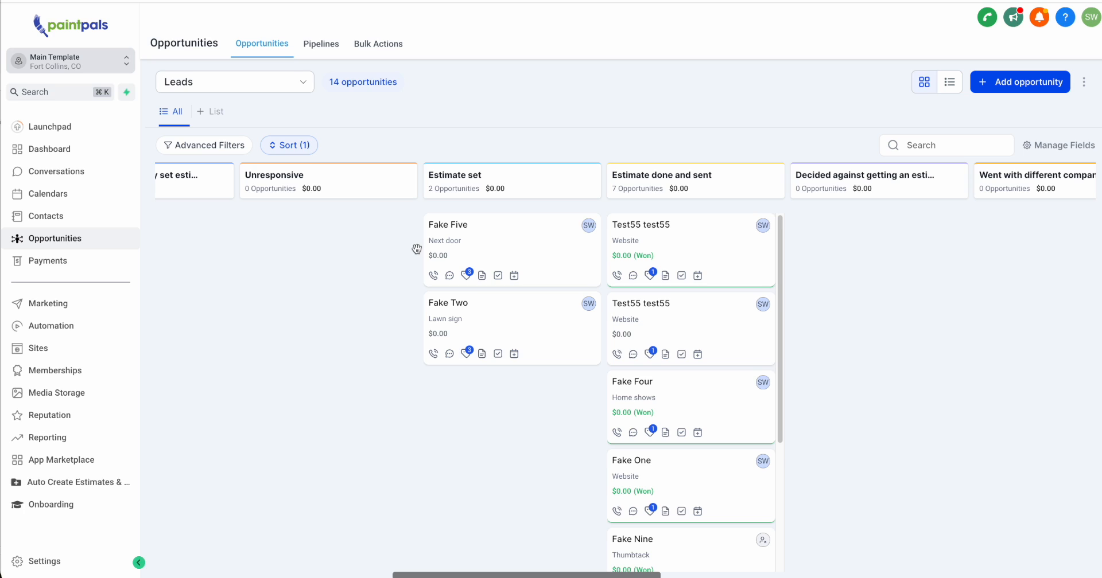
Open the "Example - Create Folder & Estimate In Google Drive for Set Estimates" workflow from Onboarding's Webhook (Data Out) Examples.
click(50, 335)
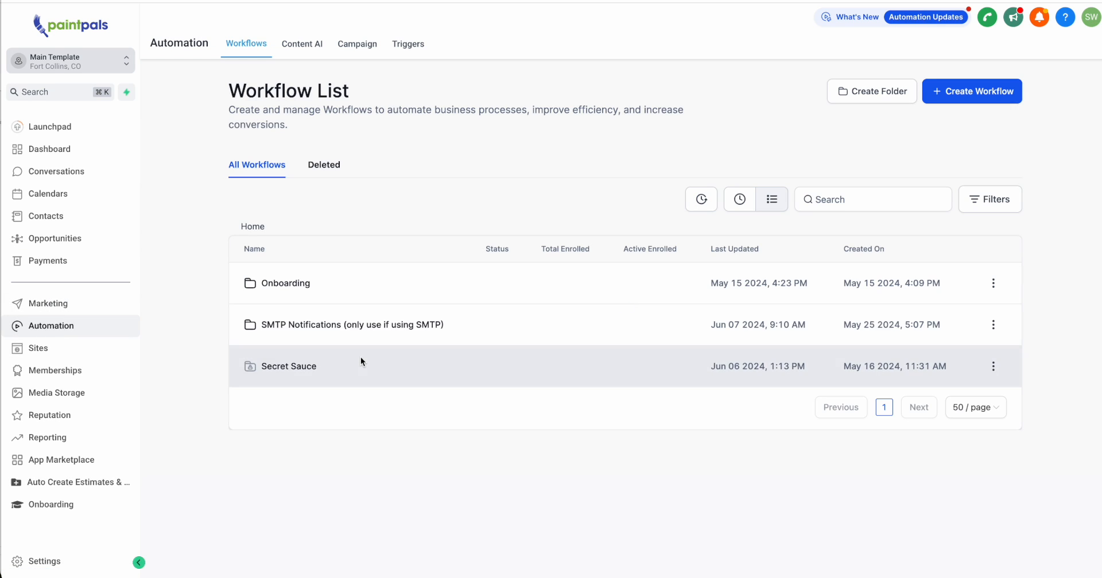
click(310, 287)
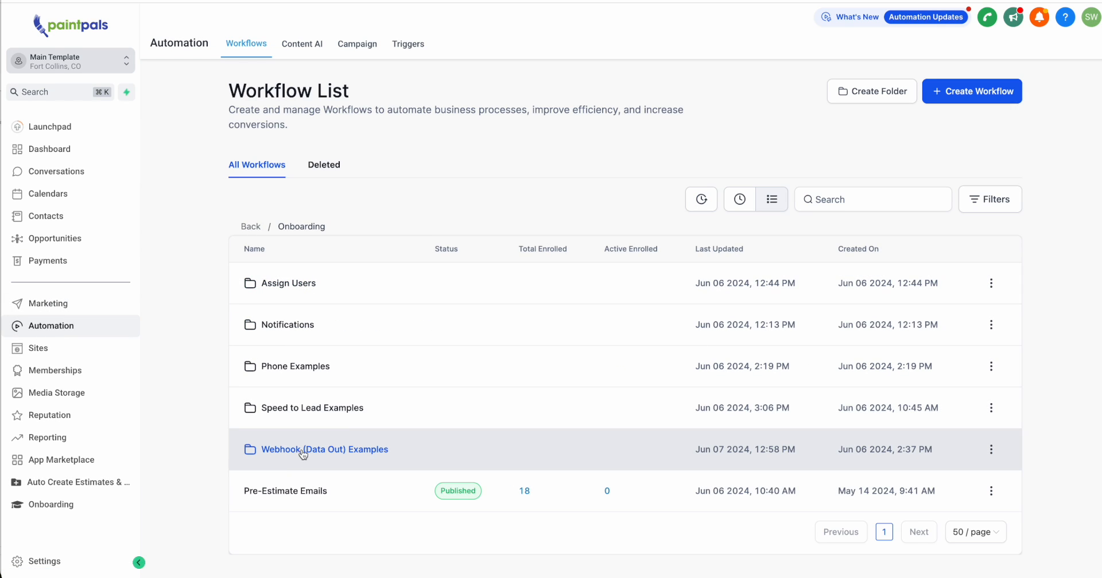
click(383, 453)
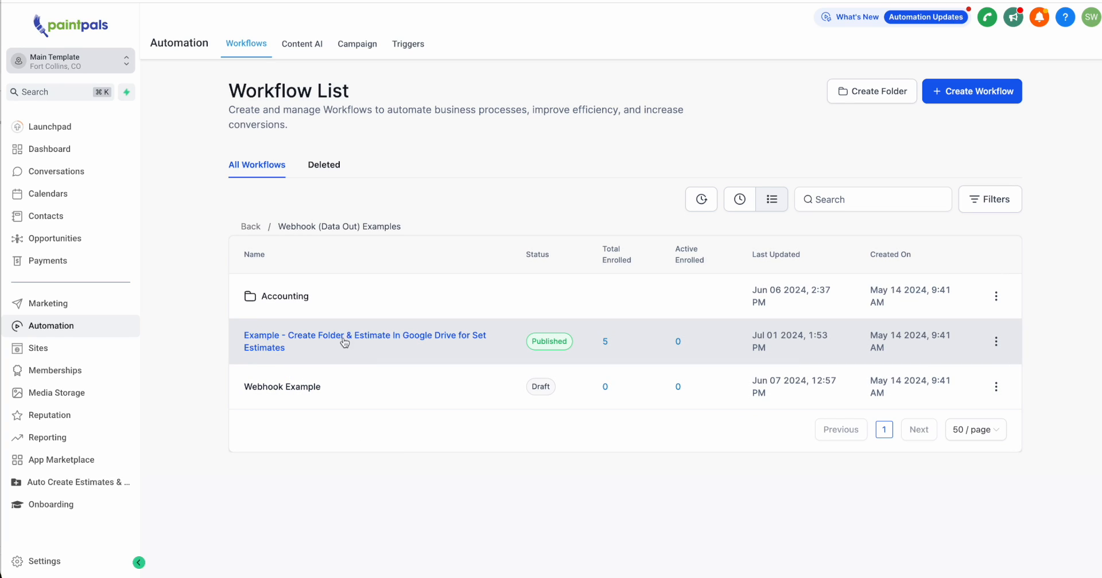
click(468, 341)
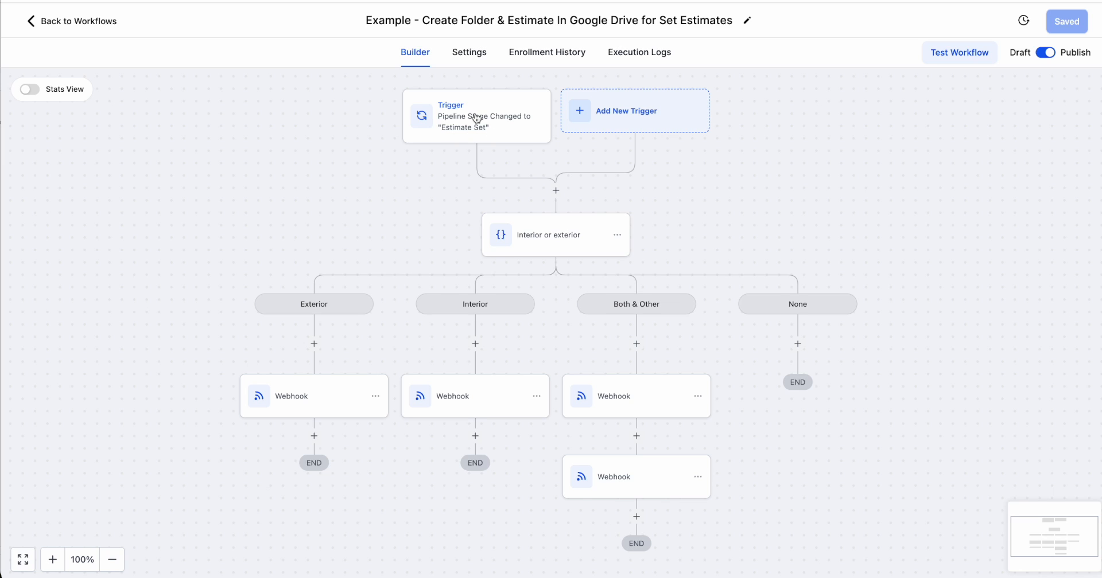
Leave the workflow, open the contact record of the client-referral lead in Contacted: Follow-up needed, and show its appointments.
click(49, 21)
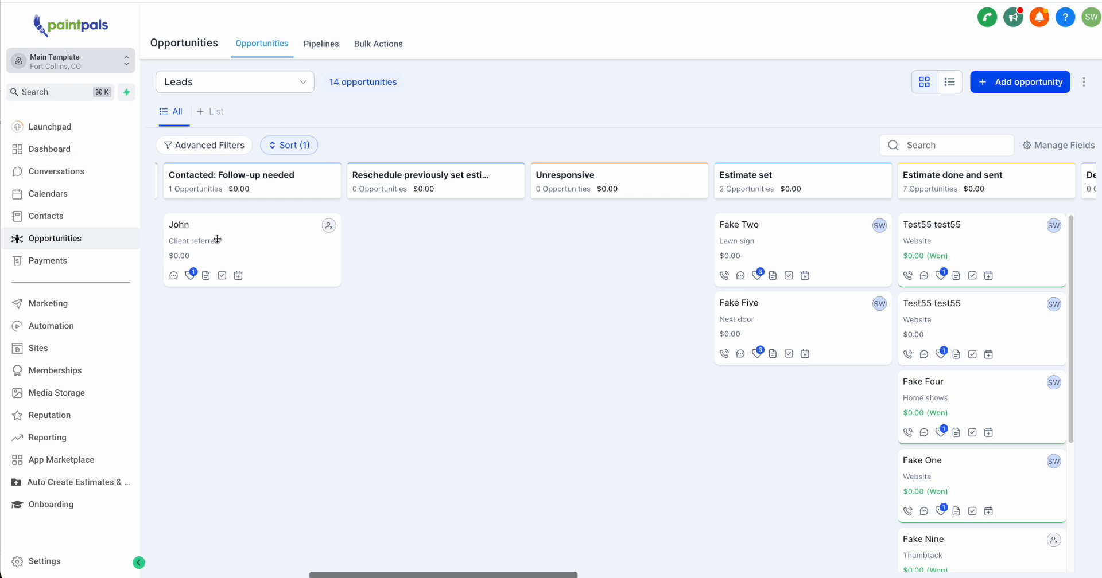
mouse_move(221, 241)
mouse_down()
mouse_move(388, 336)
mouse_move(782, 214)
mouse_move(221, 224)
mouse_up()
drag(349, 230, 334, 257)
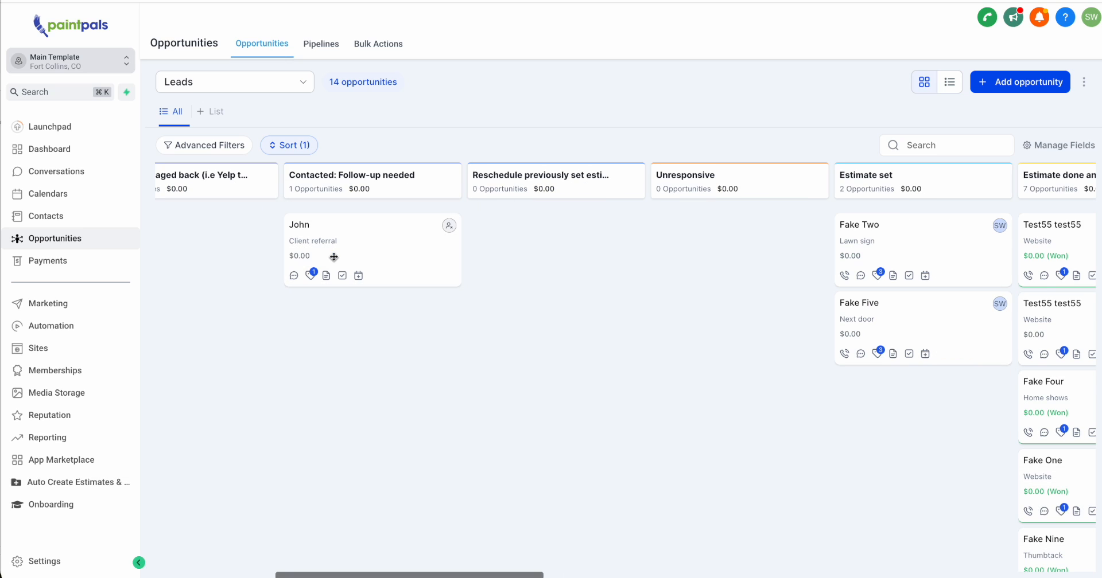
click(411, 234)
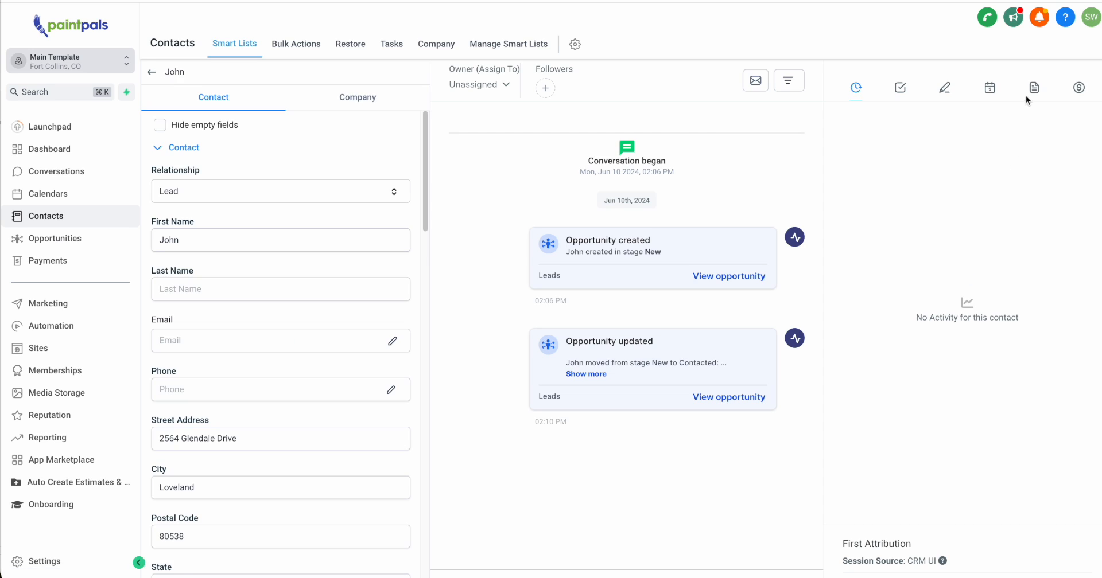
click(992, 94)
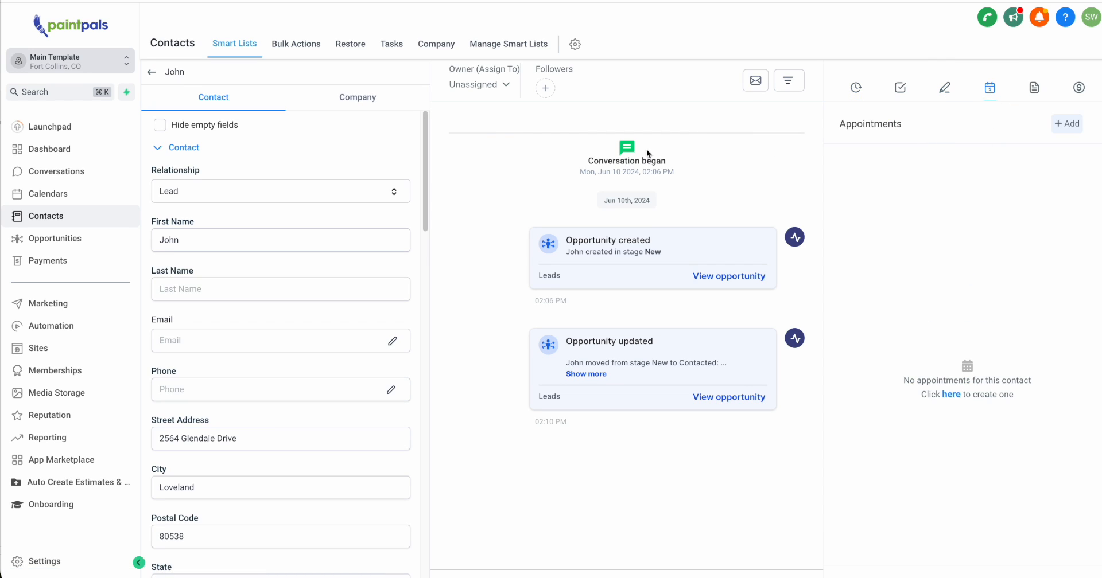
Return to the Leads pipeline, open the client-referral opportunity for editing, and show its Stage options.
click(73, 240)
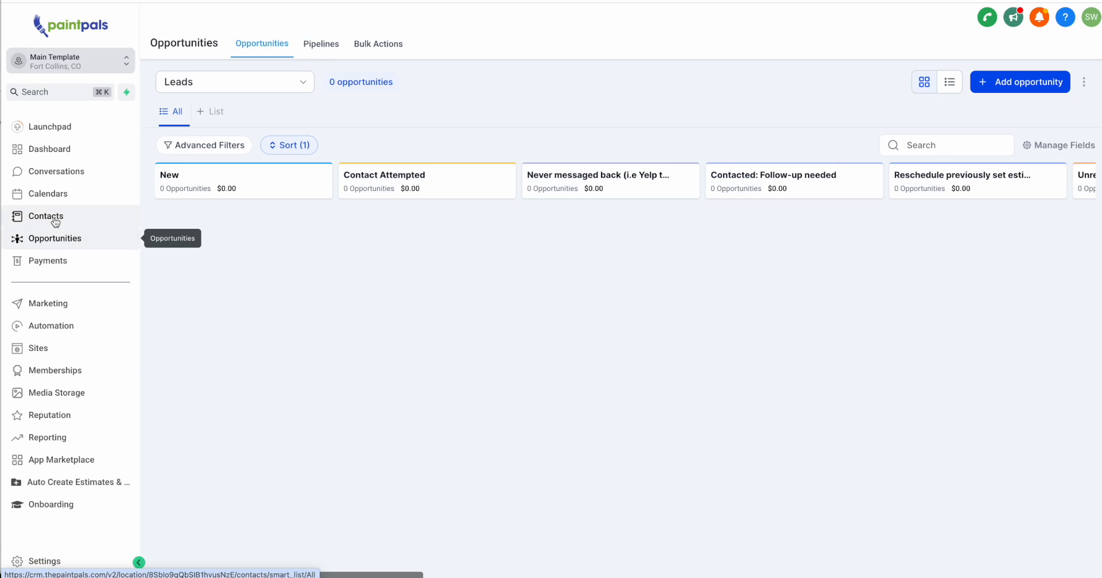
scroll(369, 272, right, 10)
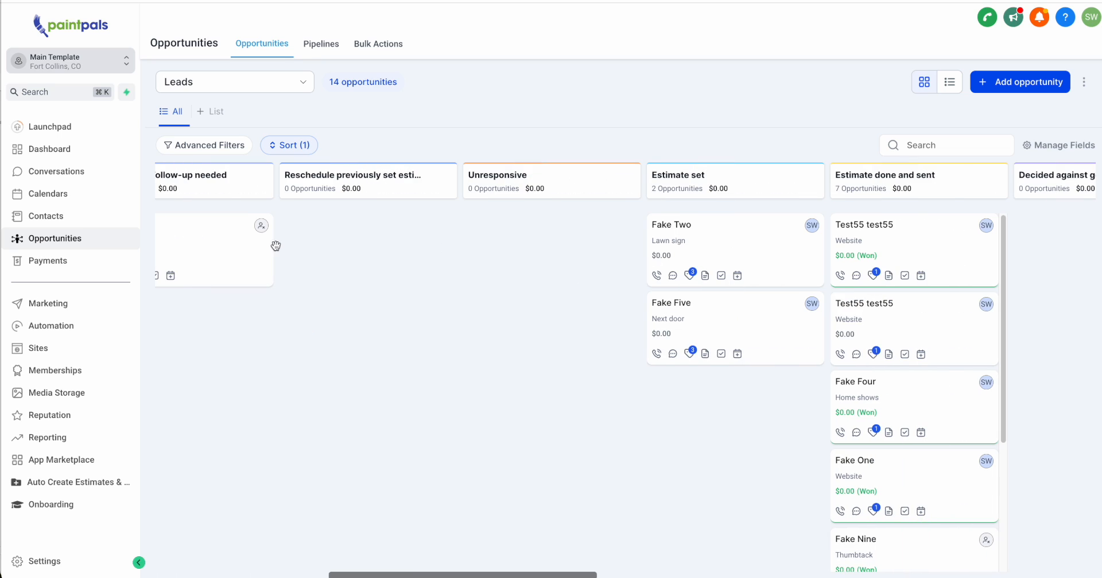
scroll(275, 247, left, 2)
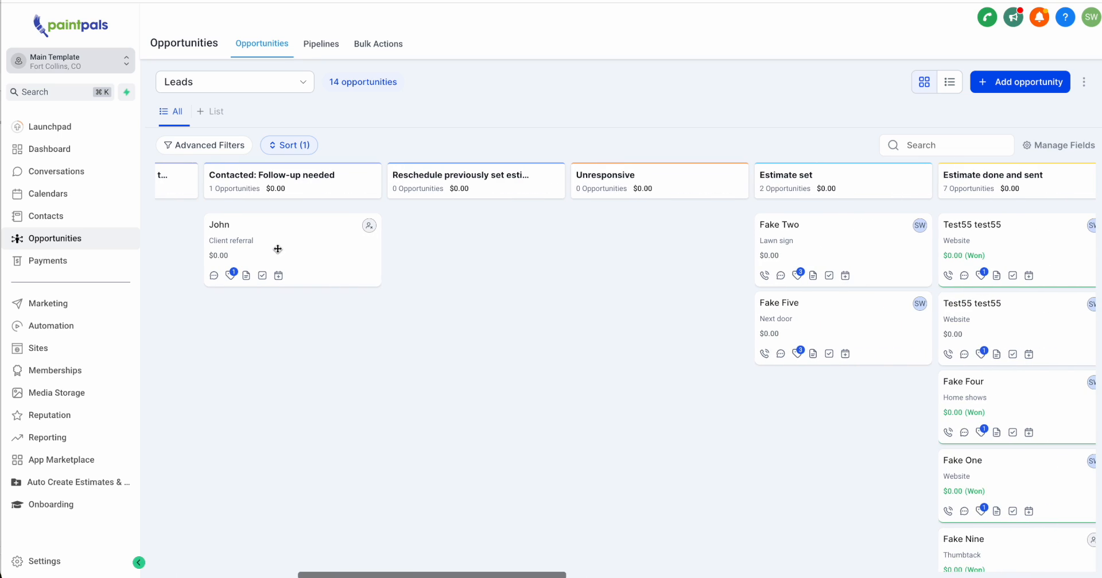
drag(278, 249, 316, 239)
click(317, 239)
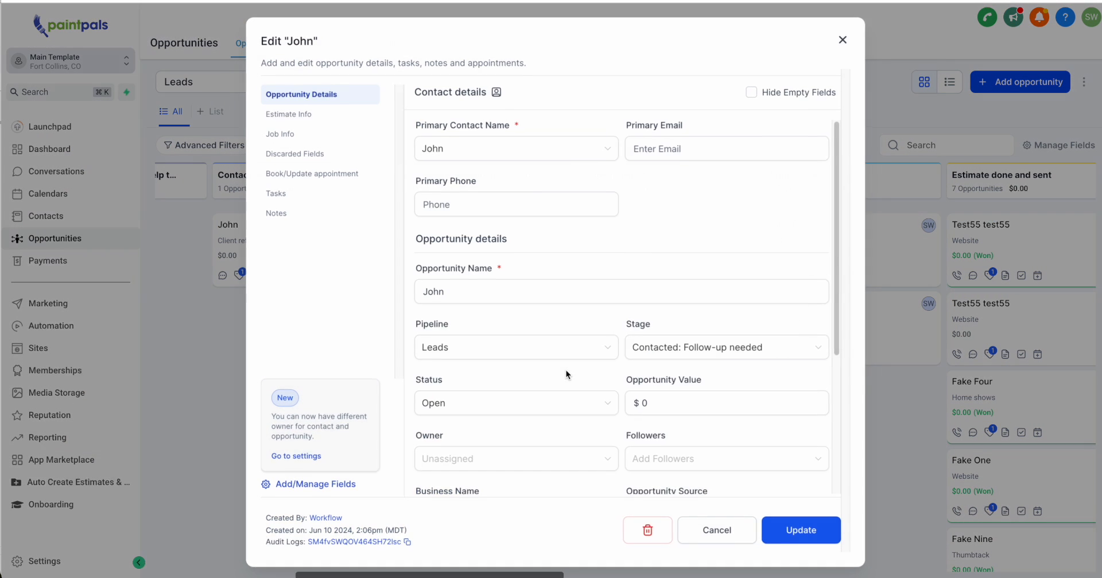
click(769, 352)
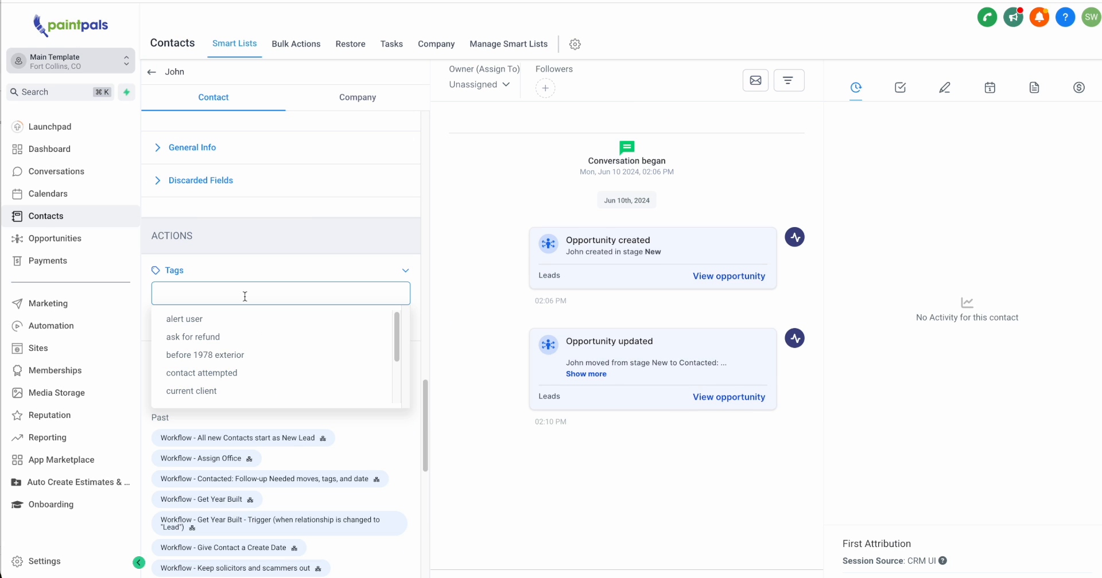
Add the "estimate set" tag to the client-referral contact.
text(est)
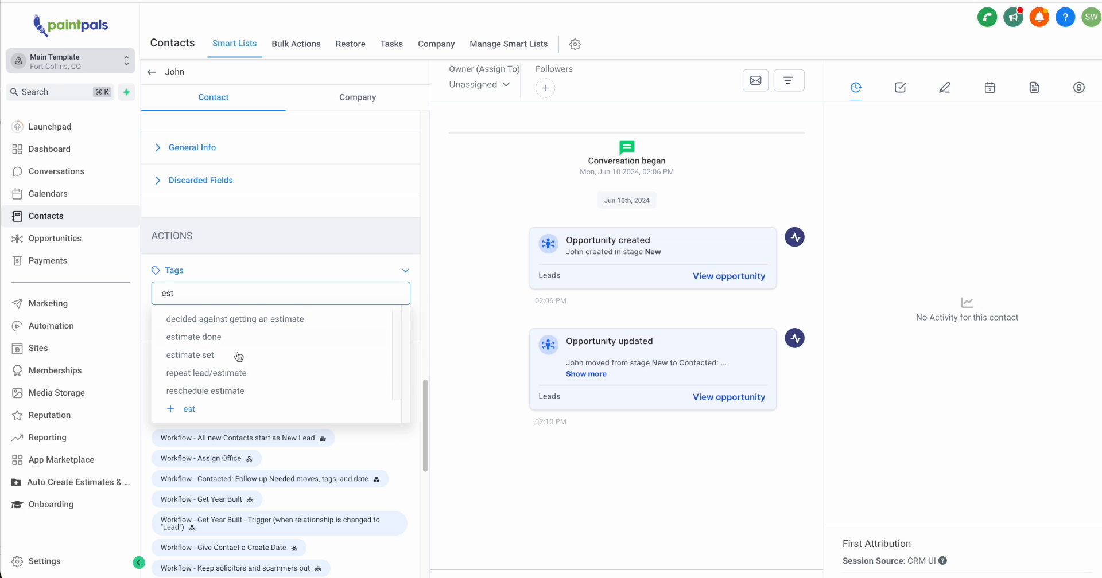
click(209, 359)
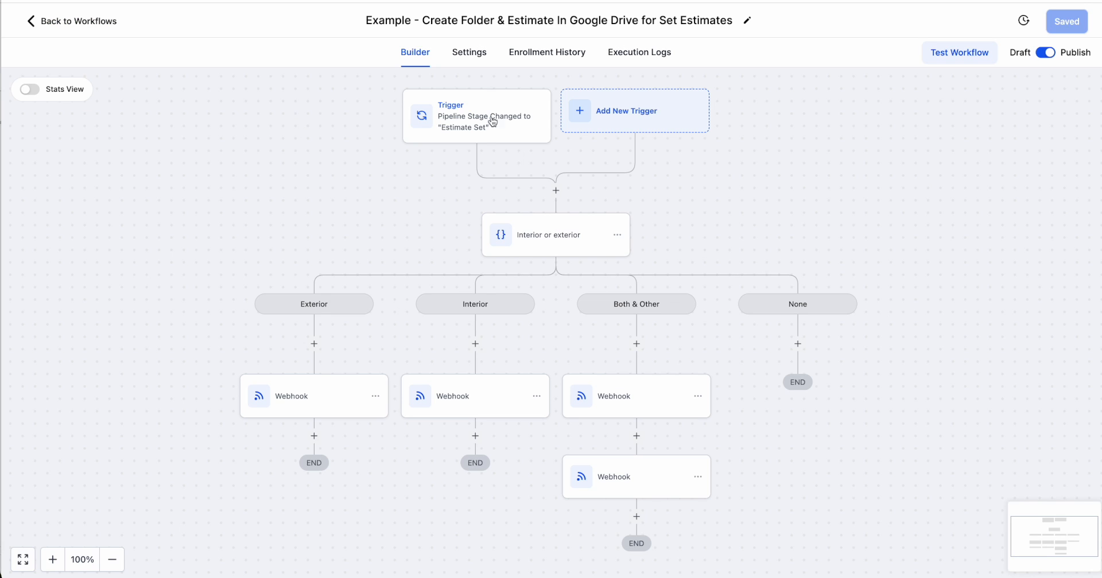
Examine the branches of the "Interior or exterior" condition in the Google Drive estimate workflow.
click(553, 244)
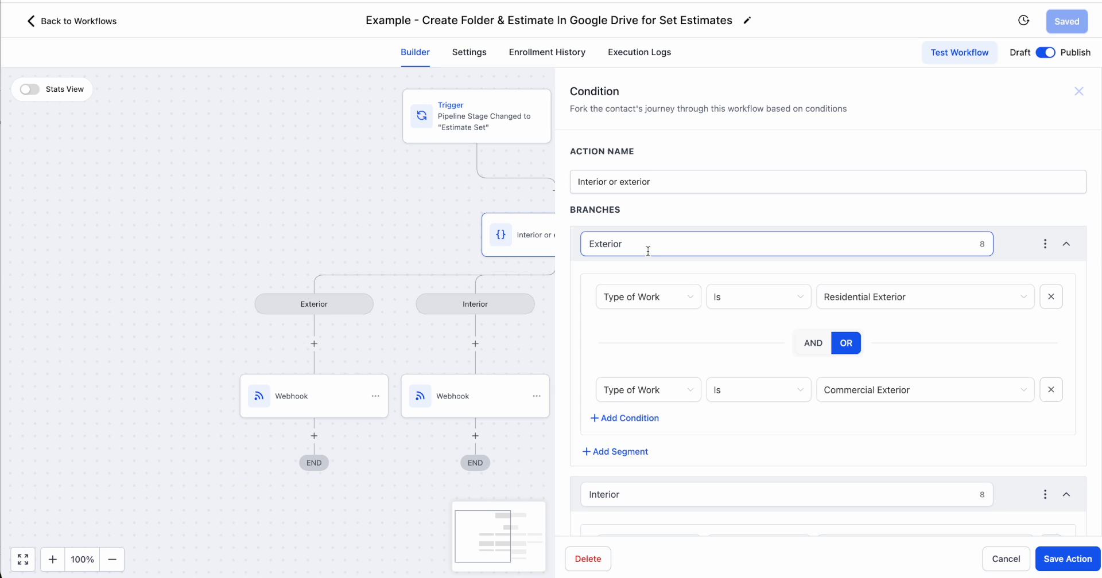
scroll(718, 297, down, 1)
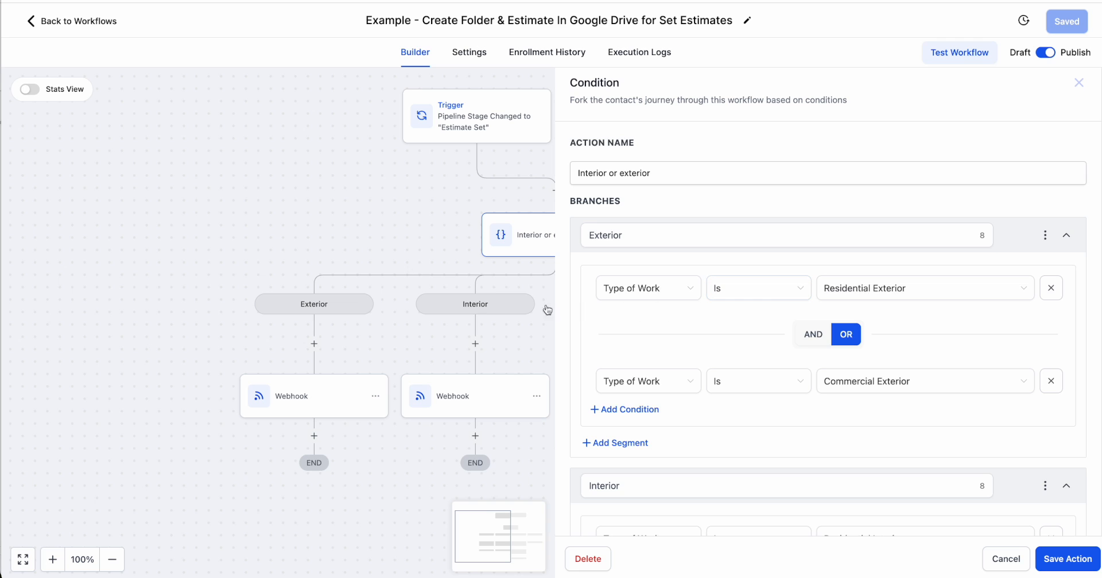
click(1079, 83)
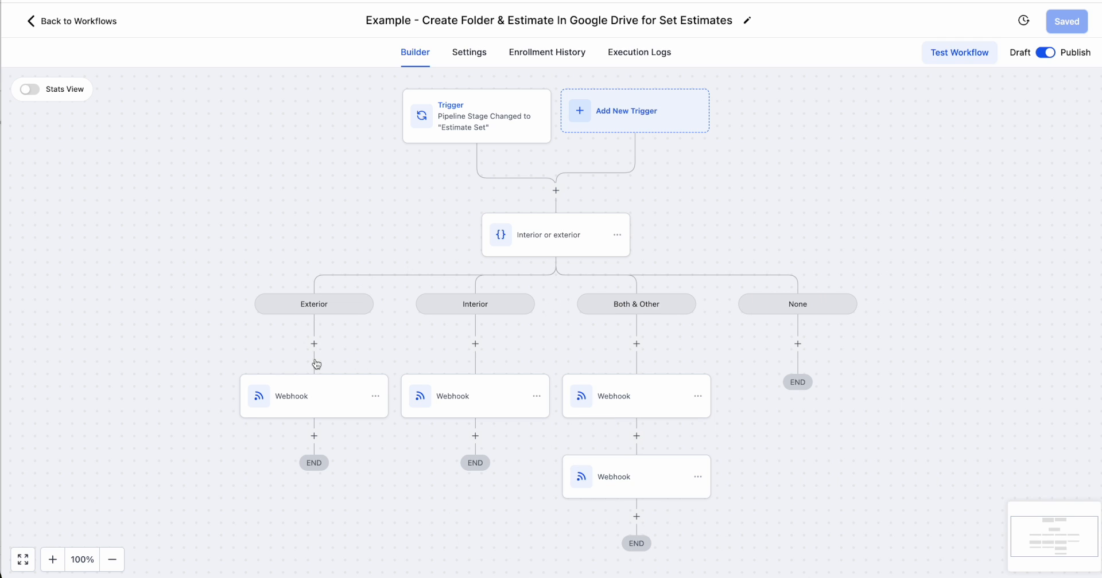
click(552, 238)
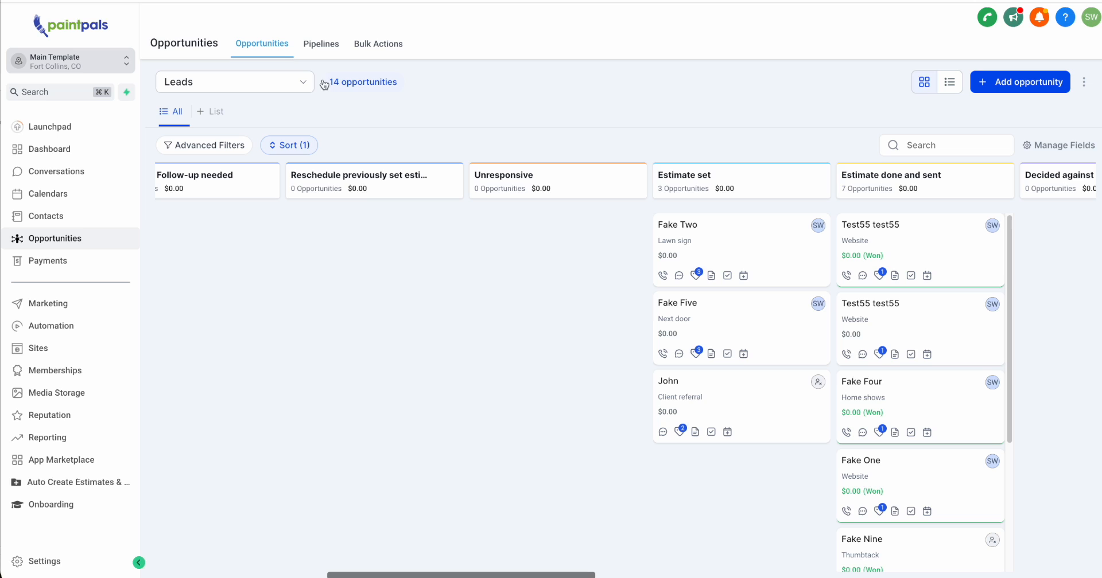
Show the Type Of Work options on the lawn-sign lead's contact record, and examine the condition's Interior and Both & Other branches.
click(685, 231)
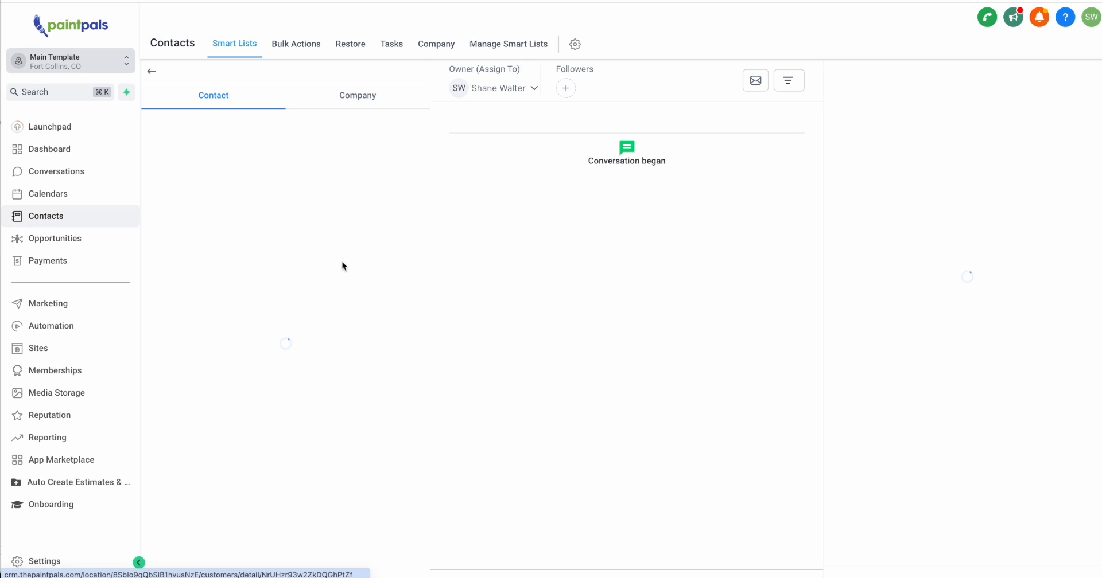
scroll(315, 274, down, 8)
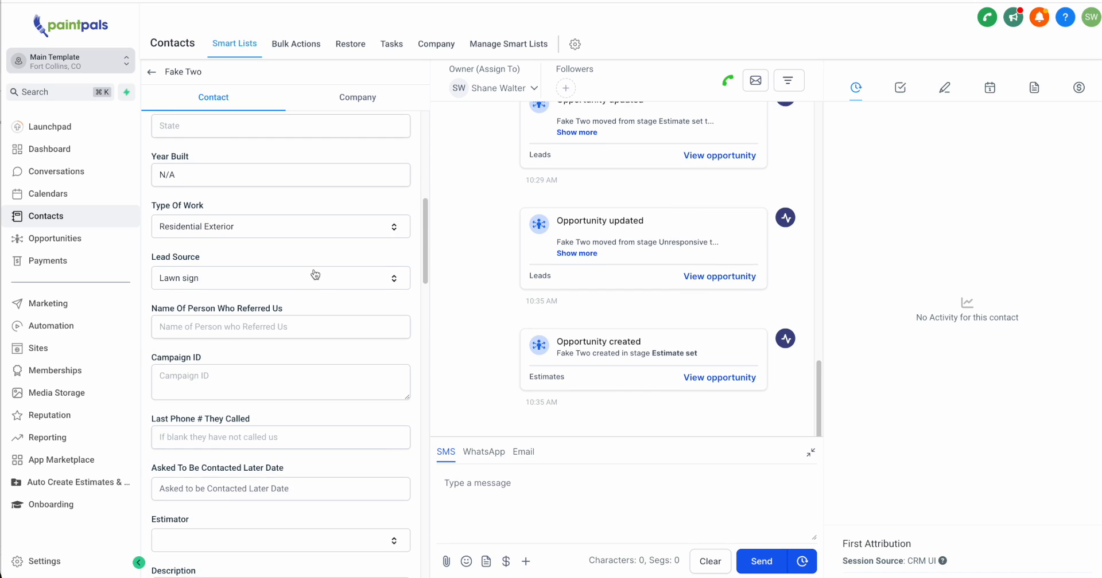
click(204, 226)
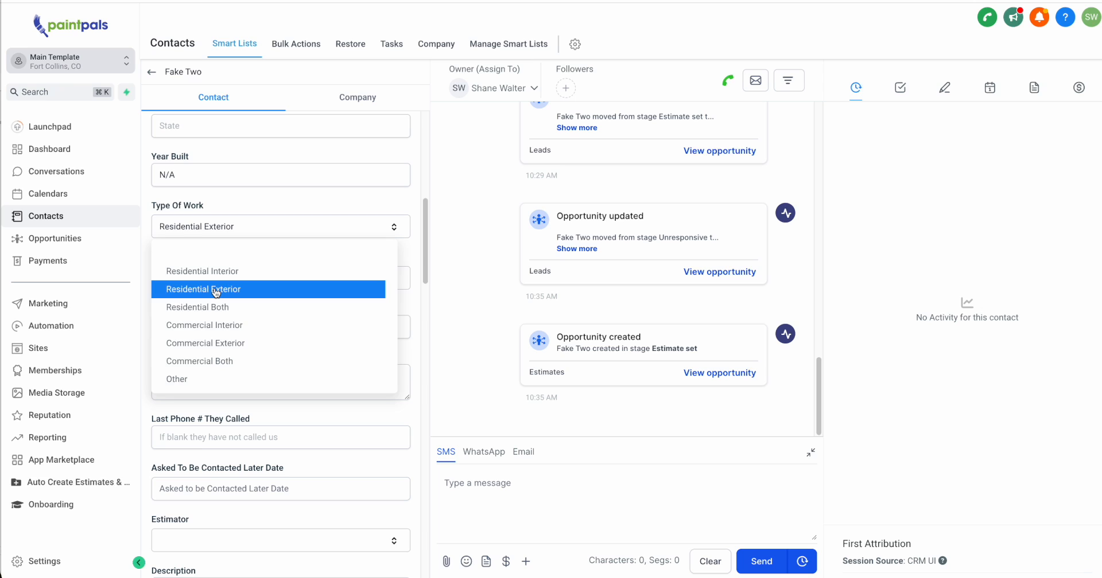
click(293, 206)
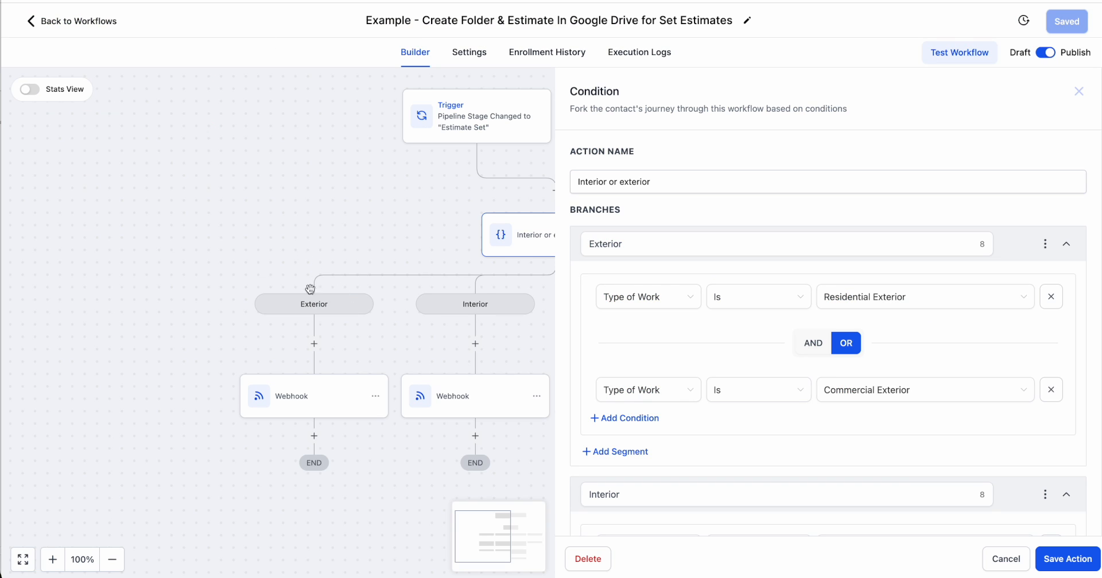
scroll(834, 364, down, 5)
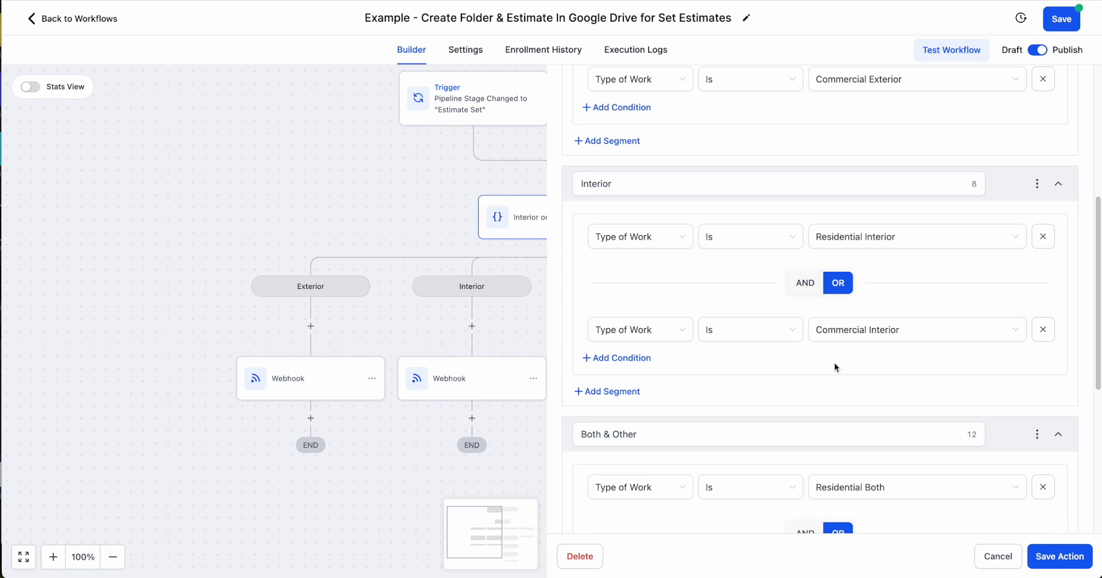
scroll(900, 314, down, 5)
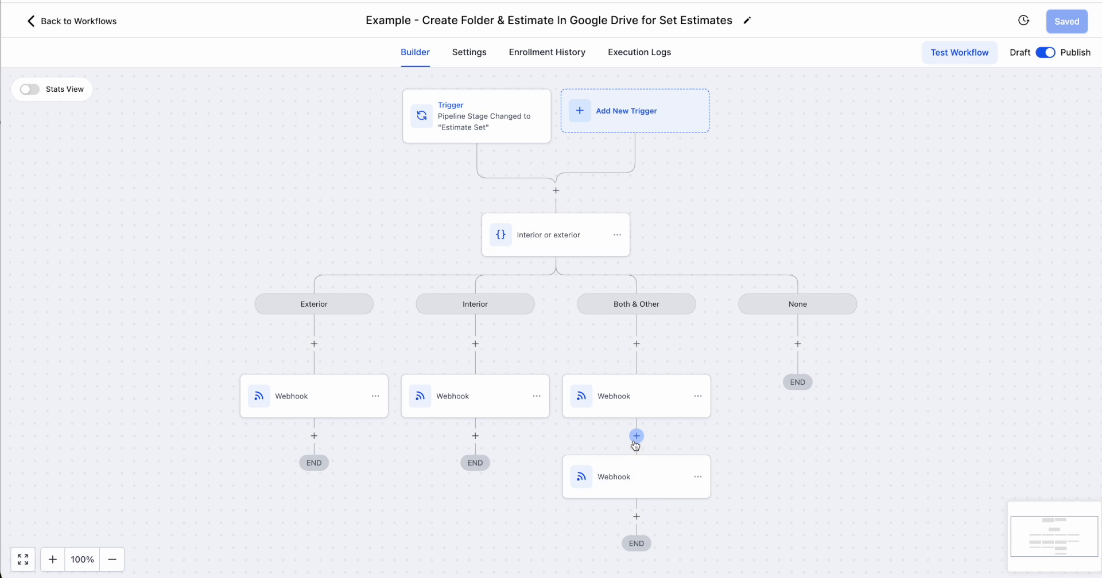
Open the Exterior branch's Webhook action, and switch to Zapier to copy the webhook URL of the Catch Hook trigger.
click(308, 399)
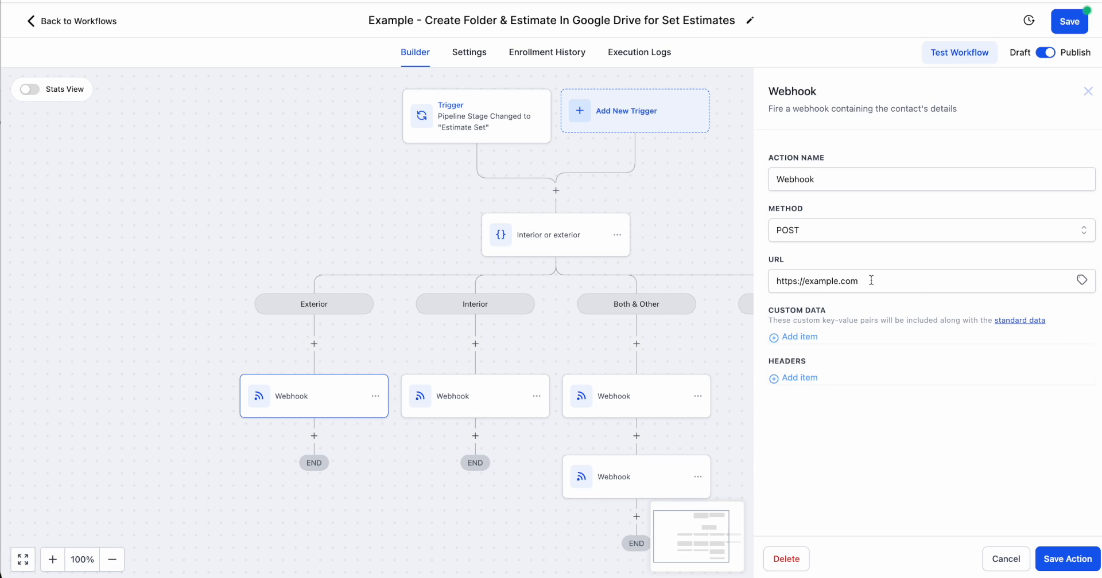
drag(787, 261, 767, 258)
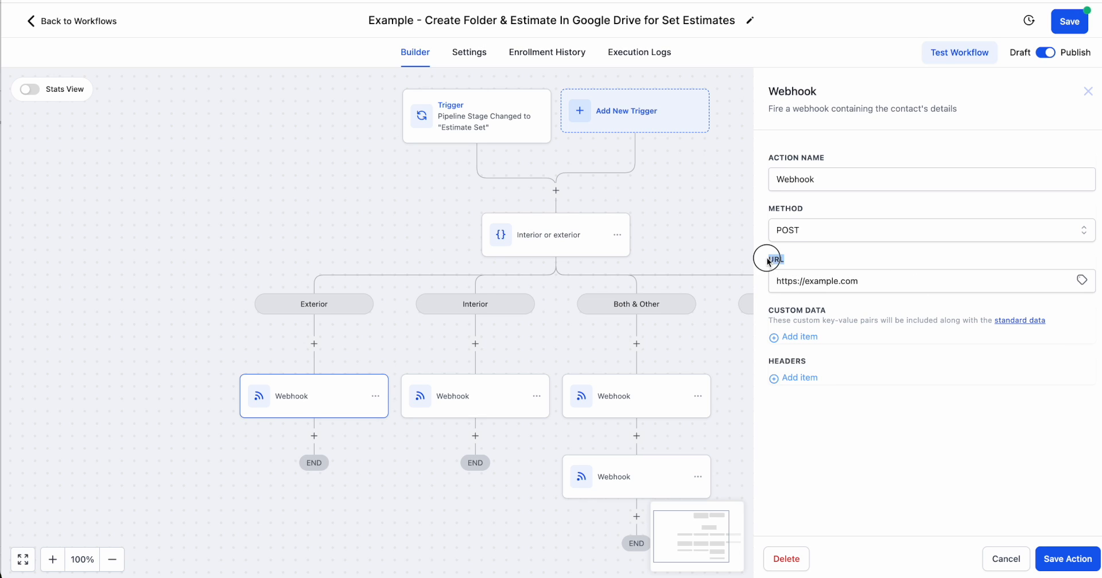
click(1101, 267)
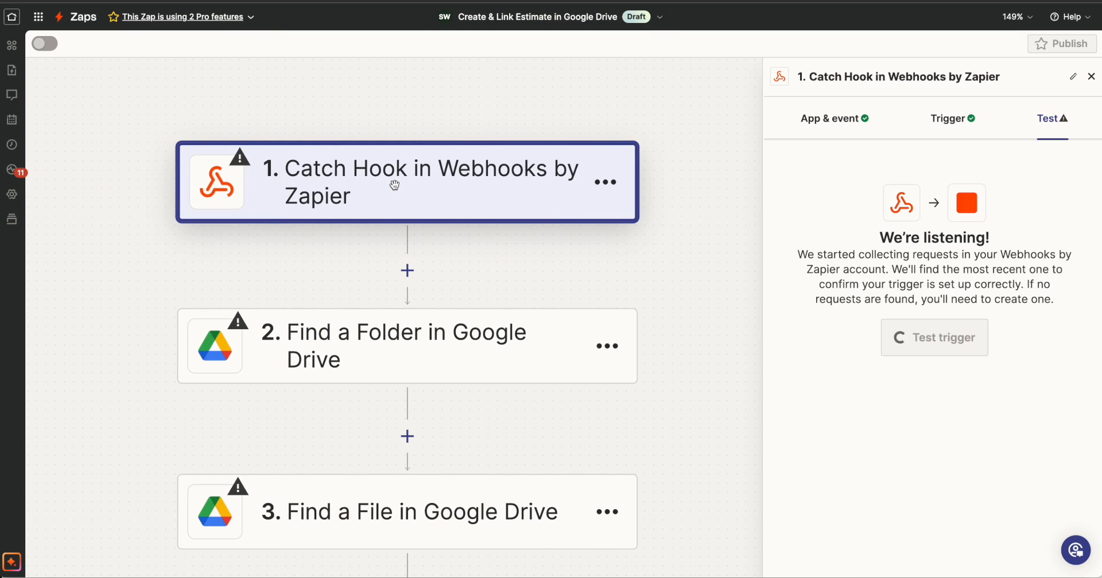
double_click(899, 171)
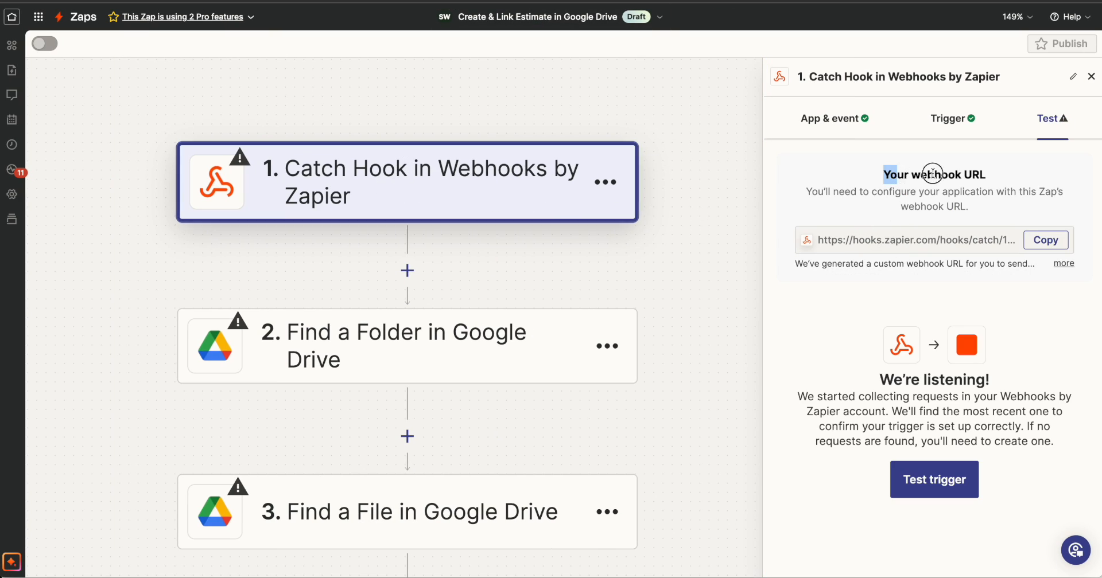
drag(899, 171, 993, 177)
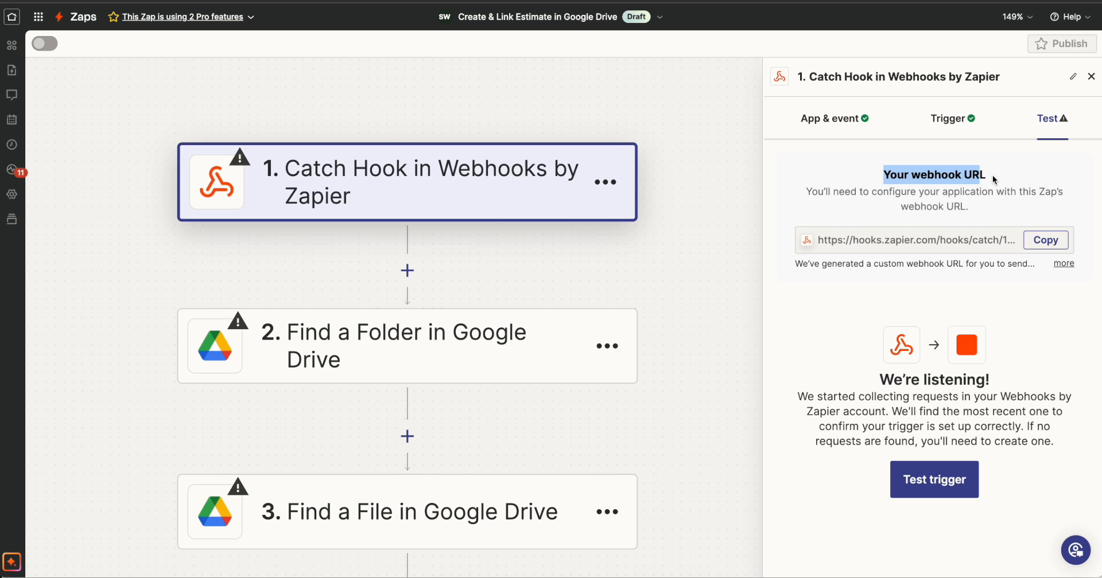
click(1046, 240)
Back in the workflow, replace the Exterior Webhook's placeholder URL with the copied Zapier webhook URL and save the action.
key(ctrl+Left)
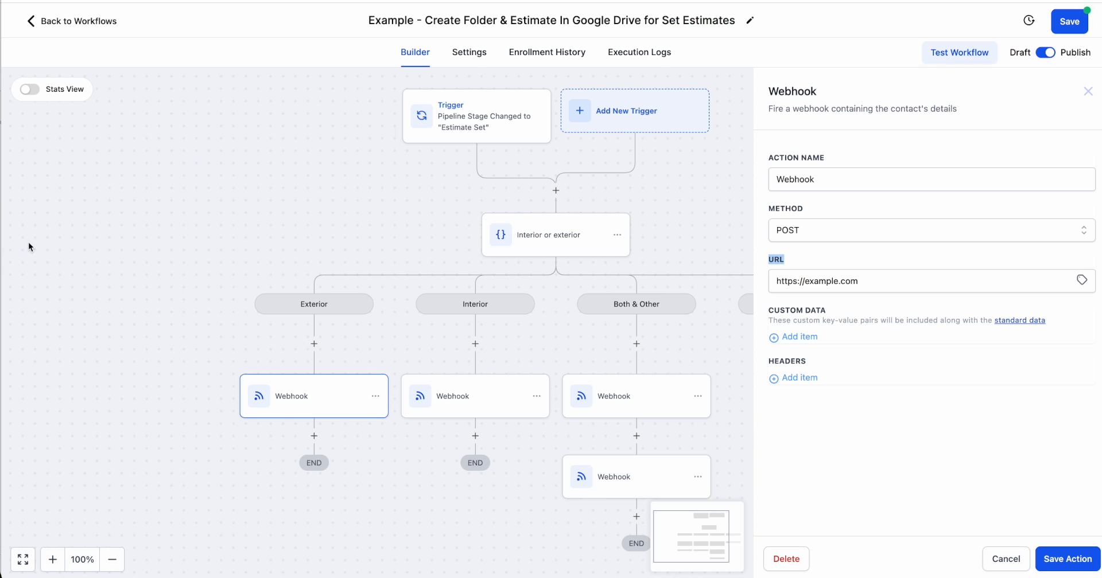
drag(862, 285, 688, 302)
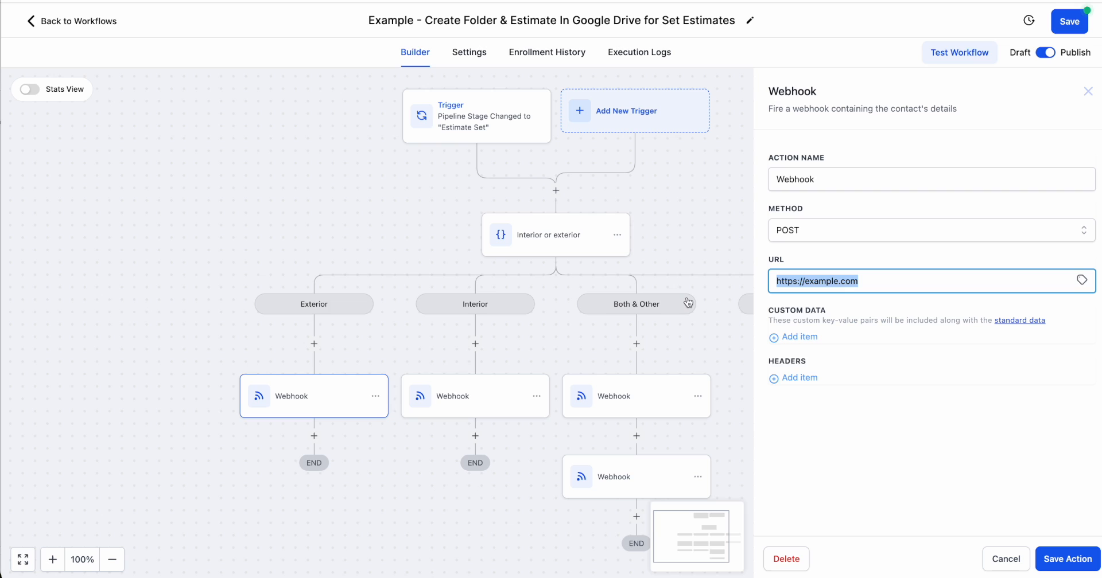
key(ctrl+v)
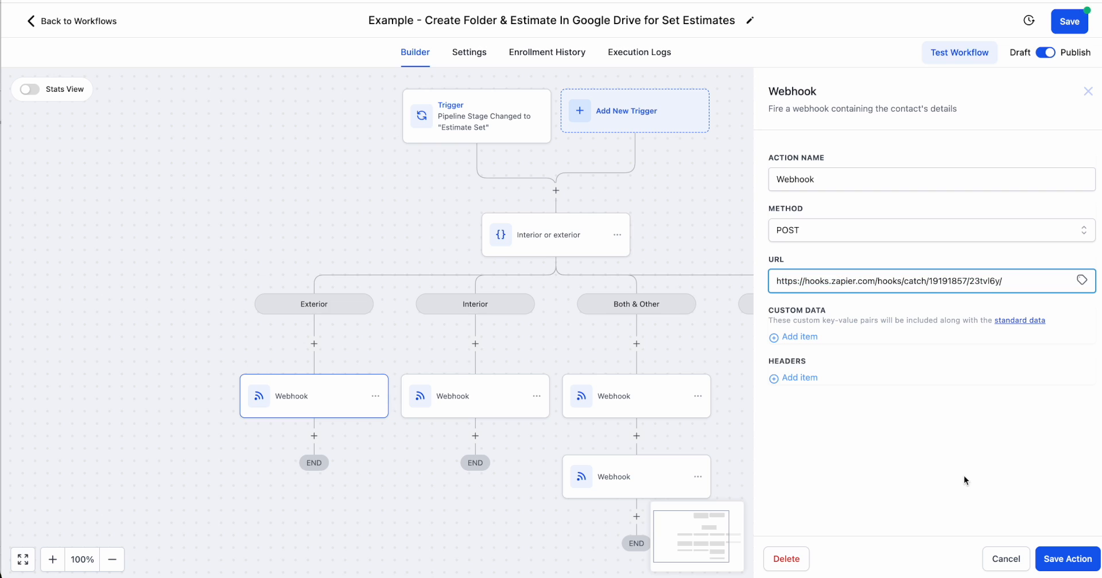
click(1067, 560)
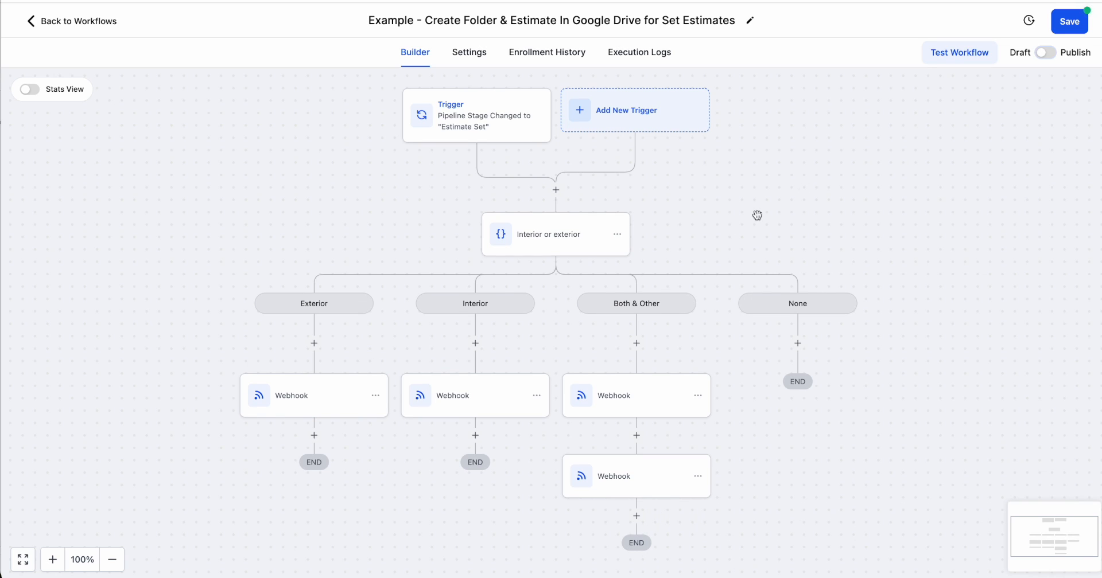
Set the Google Drive estimate workflow to Publish and save it.
click(1046, 52)
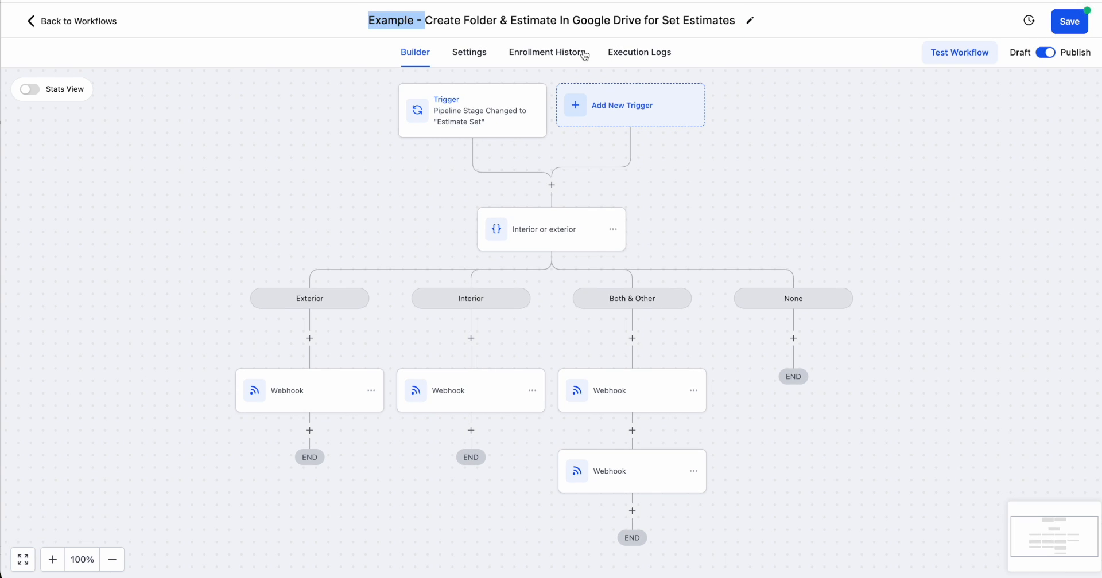
click(416, 21)
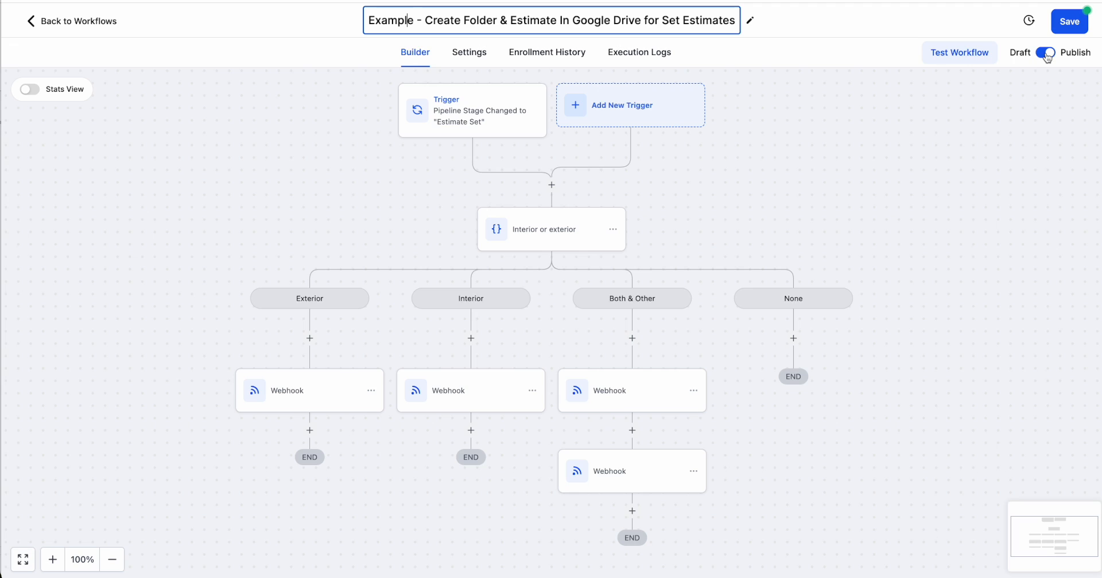
click(1069, 21)
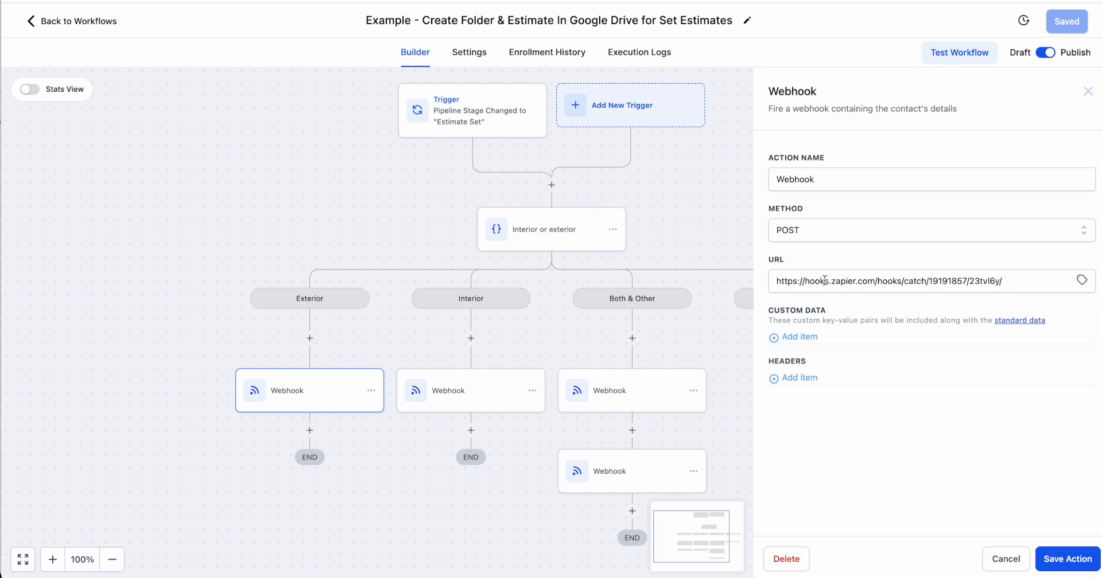
Return to the lawn-sign lead's contact record and choose Residential Exterior as the Type Of Work.
key(super+grave)
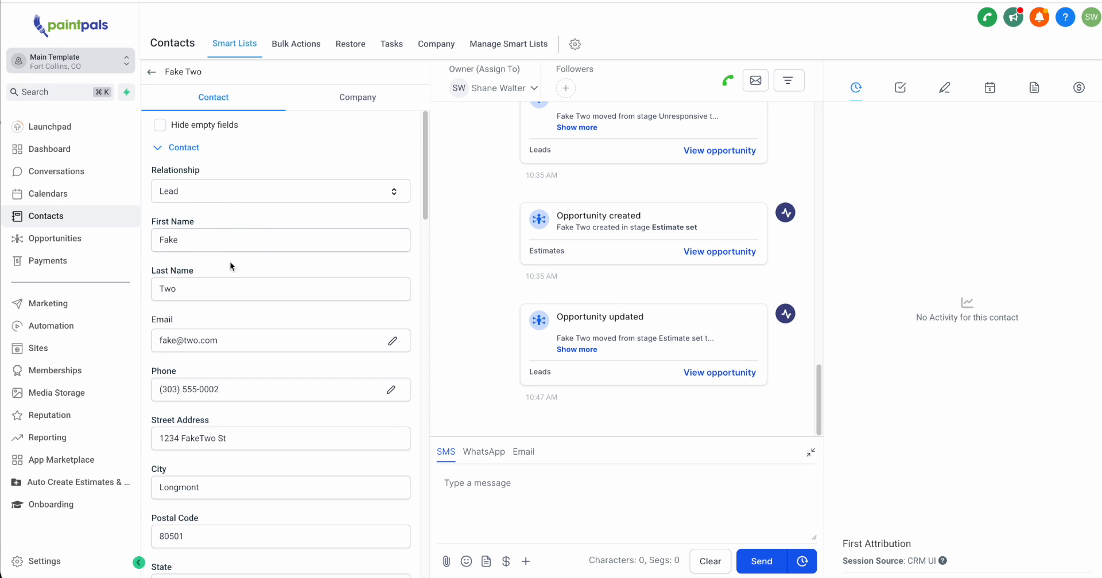
scroll(230, 262, down, 10)
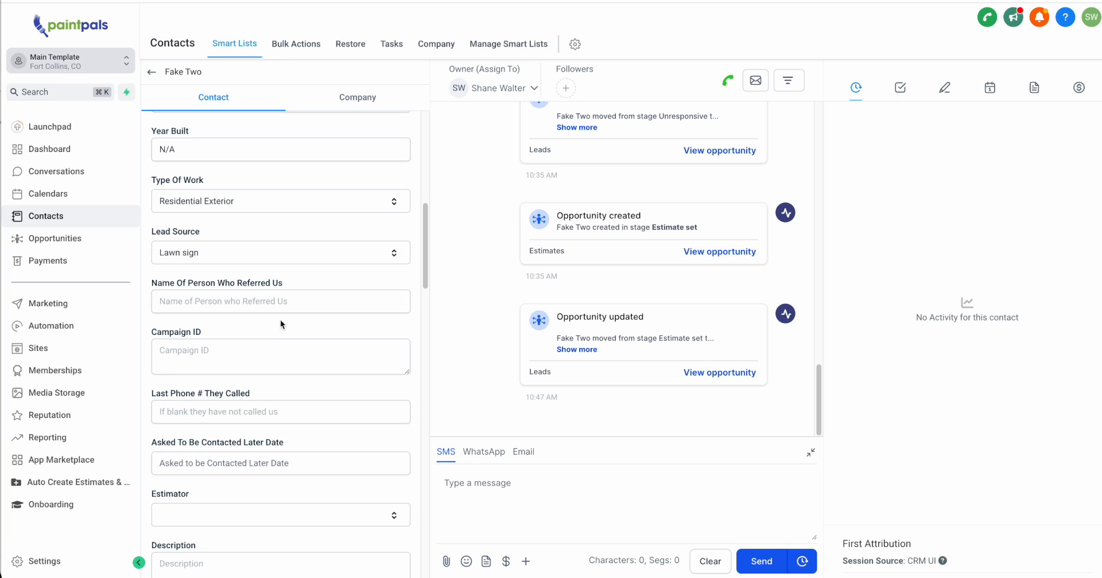
scroll(280, 325, down, 3)
scroll(167, 214, up, 4)
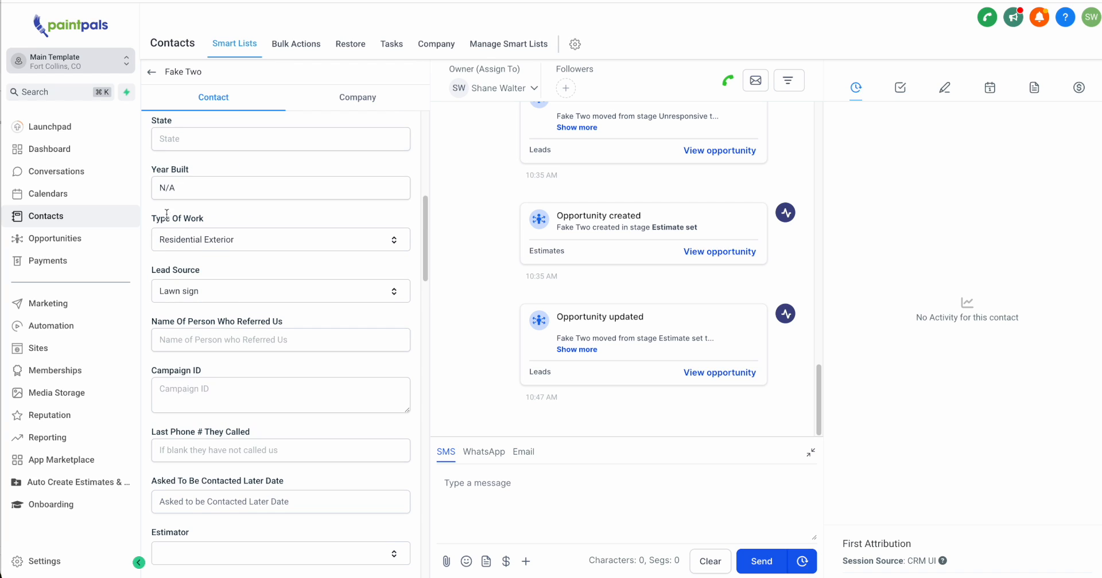
click(234, 240)
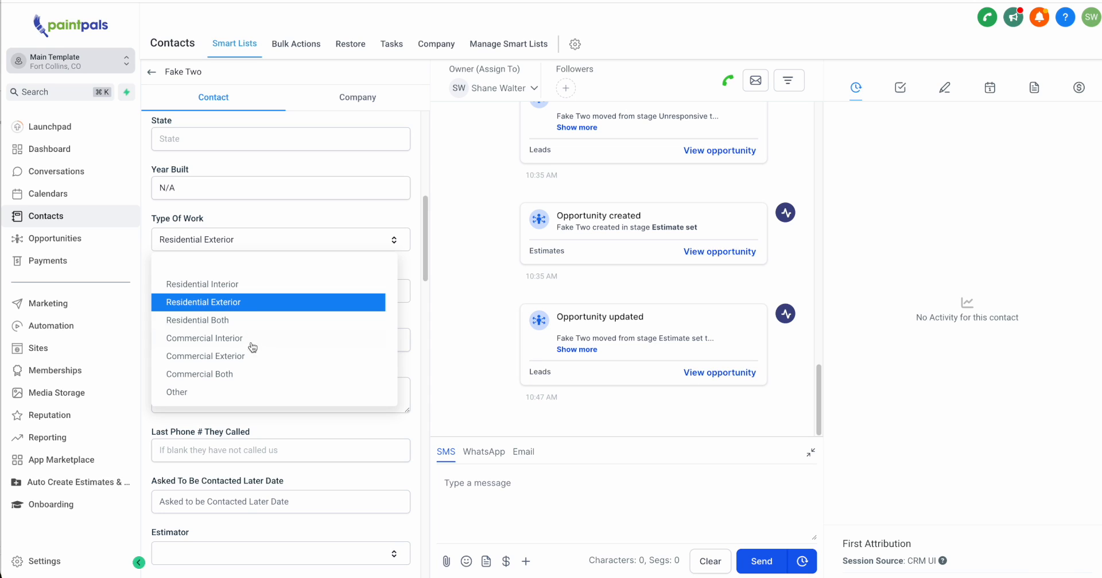
click(249, 304)
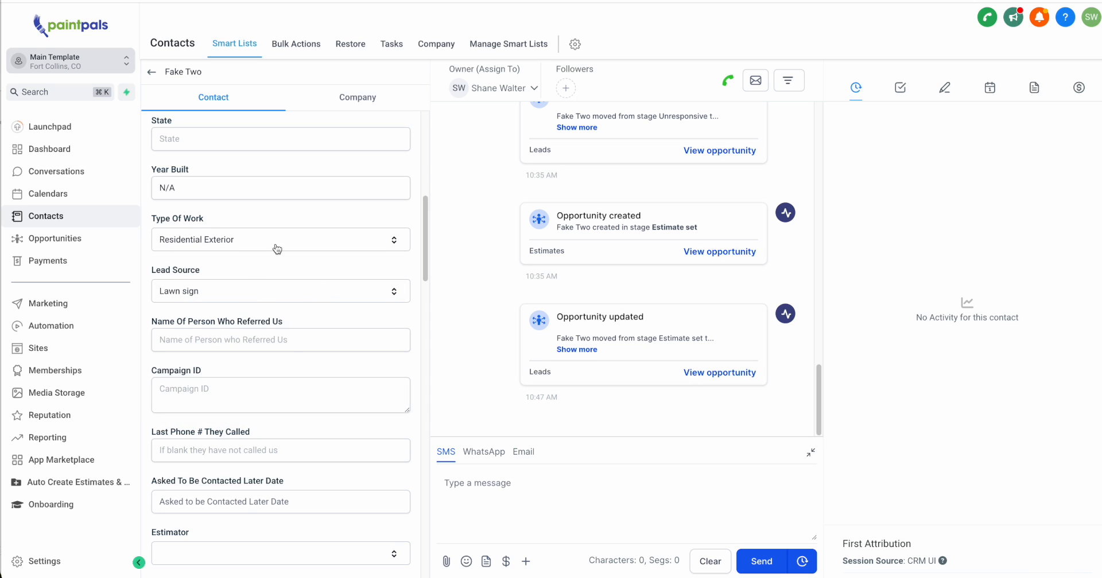
Review the lawn-sign contact's details and fill in the State field with Co.
scroll(302, 370, down, 2)
scroll(276, 321, up, 8)
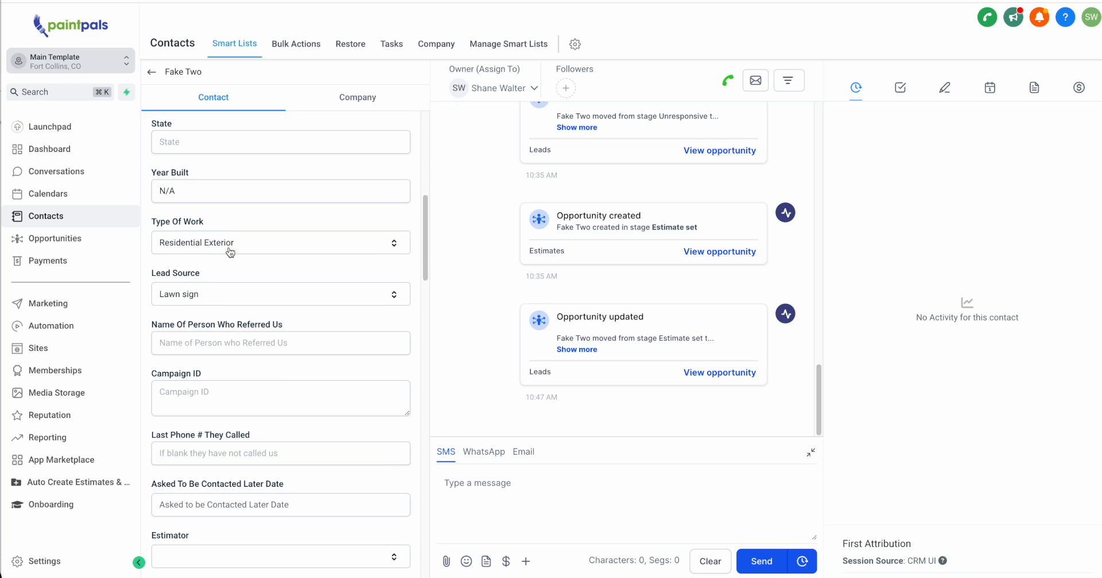
scroll(230, 252, up, 3)
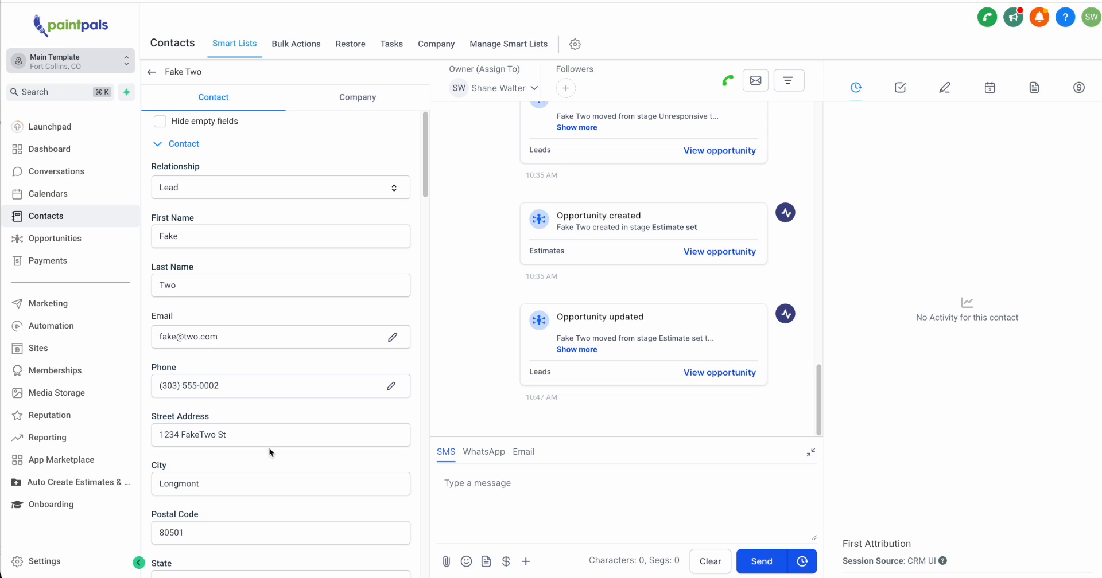
scroll(268, 446, down, 2)
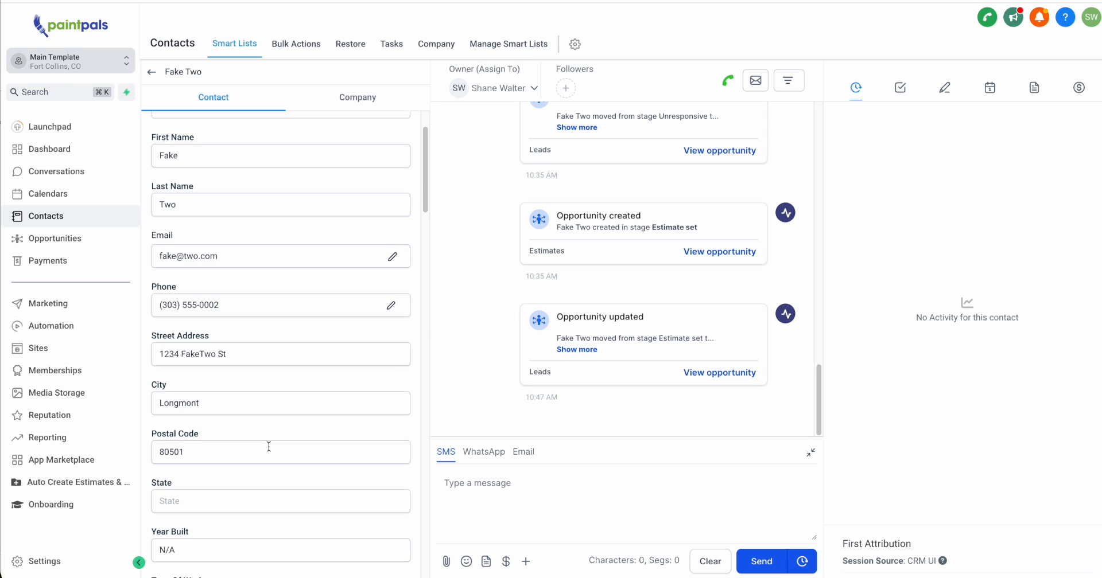
scroll(269, 446, down, 1)
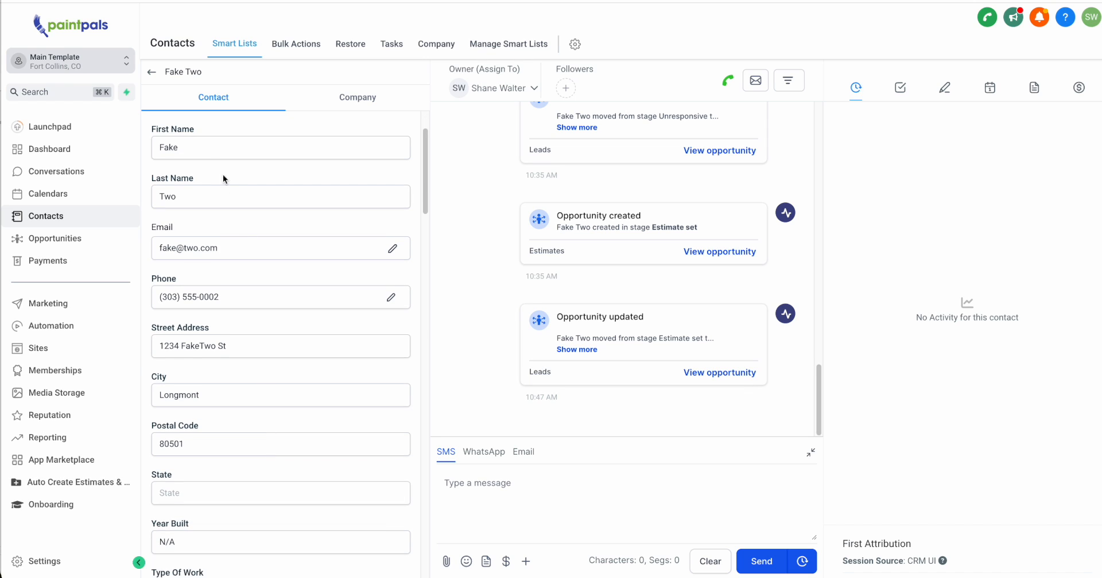
scroll(213, 360, down, 1)
click(210, 323)
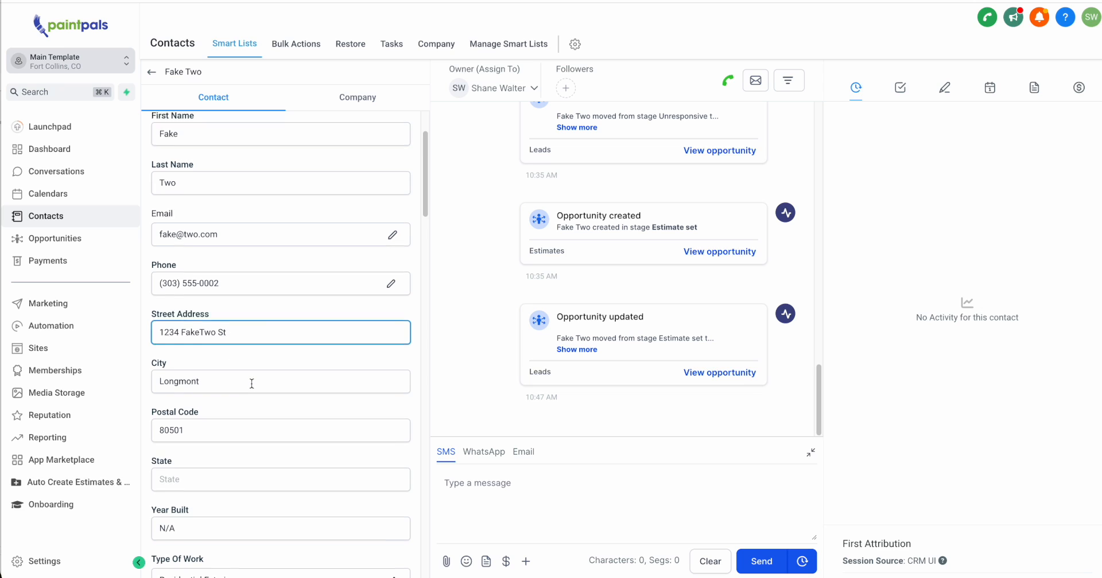
scroll(280, 343, down, 4)
click(236, 332)
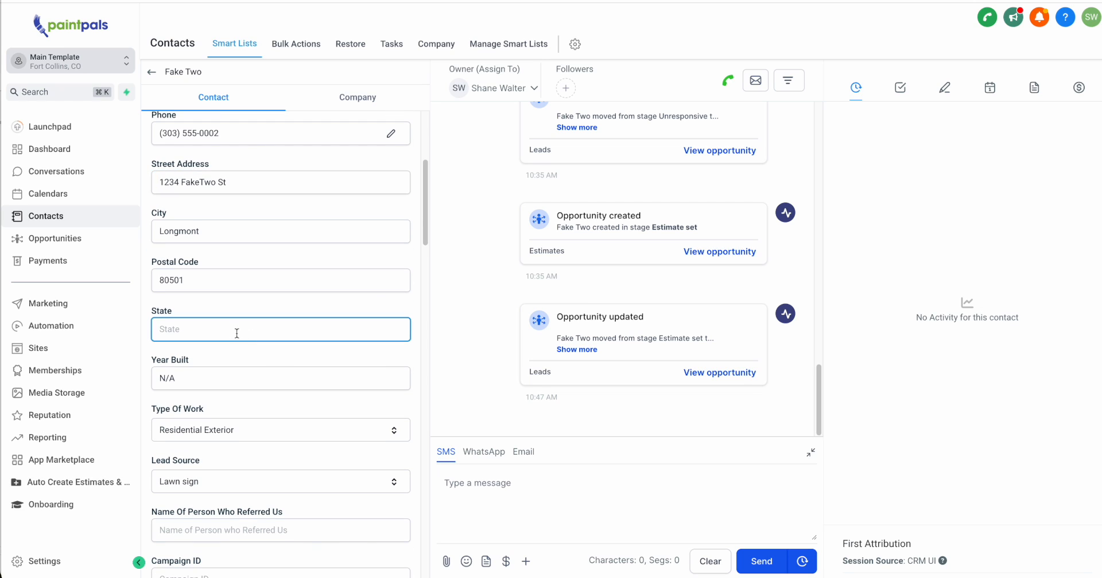
text(Co)
scroll(237, 334, down, 6)
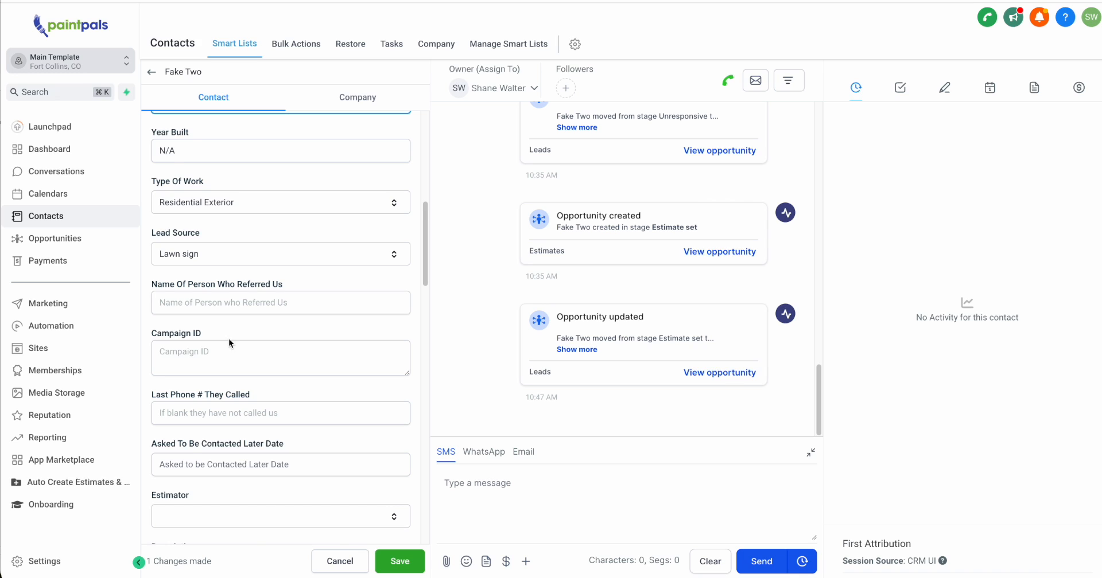
scroll(229, 343, down, 8)
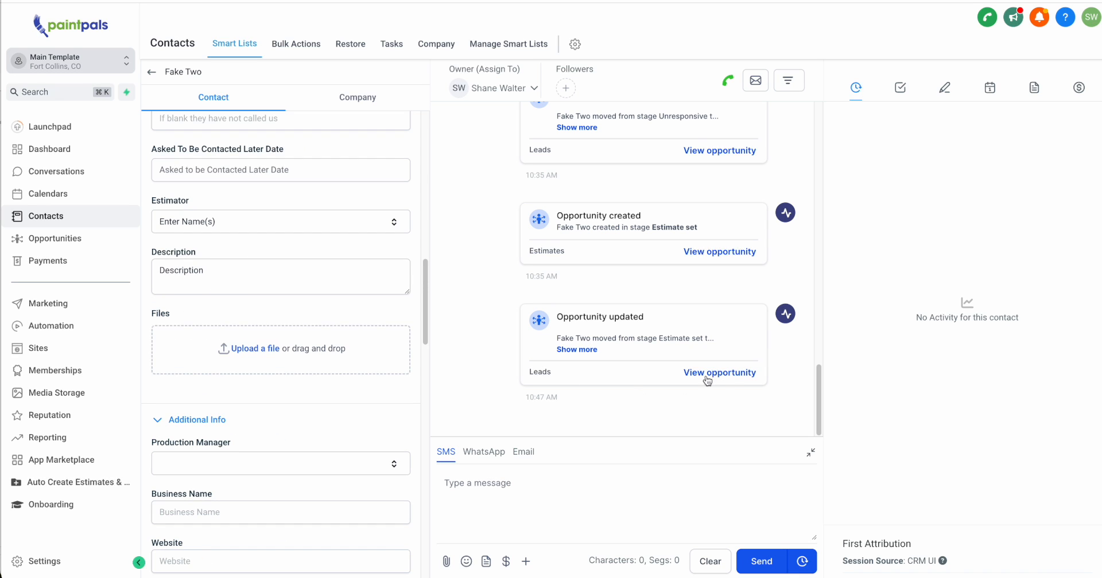
Show the contact's tags and active automations, and expand the latest opportunity update in the activity history.
scroll(303, 351, down, 6)
scroll(304, 356, down, 5)
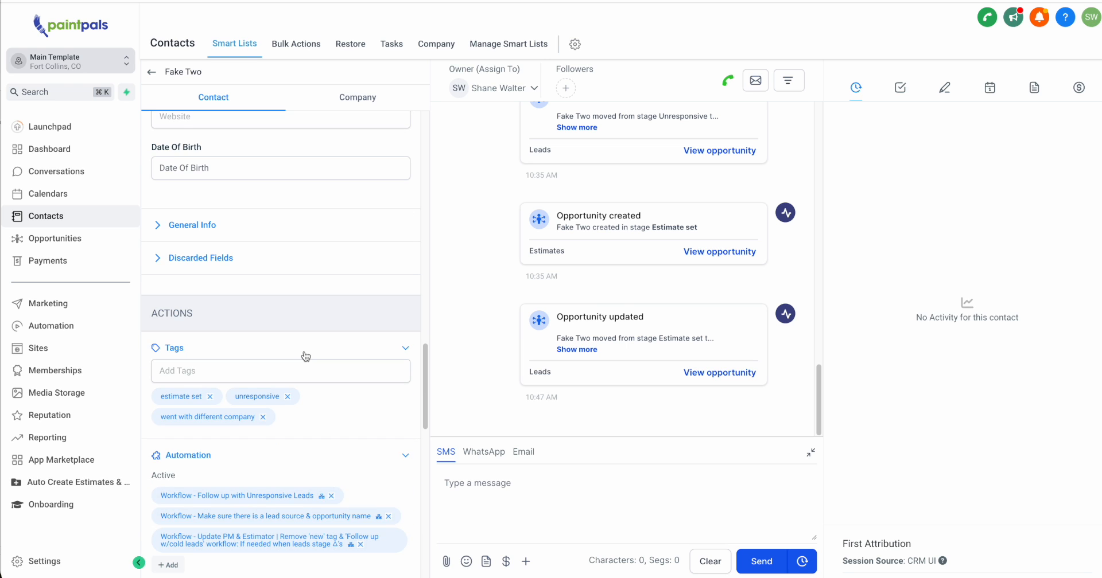
click(577, 349)
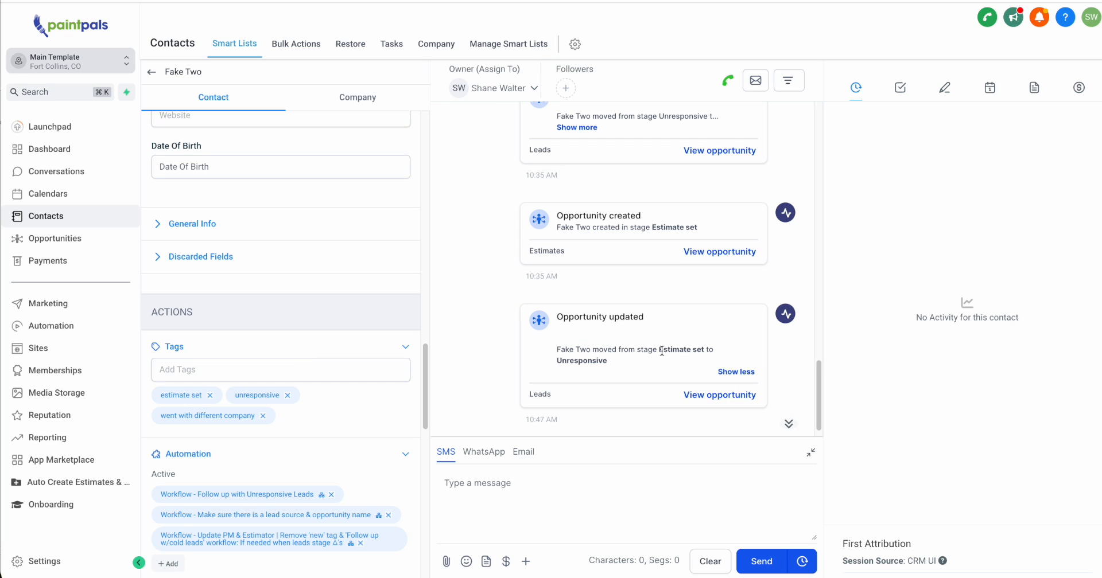
Move the lawn-sign lead from Unresponsive to Estimate set in the Leads pipeline, and show the Google Drive workflow's execution logs.
key(ctrl+shift+Tab)
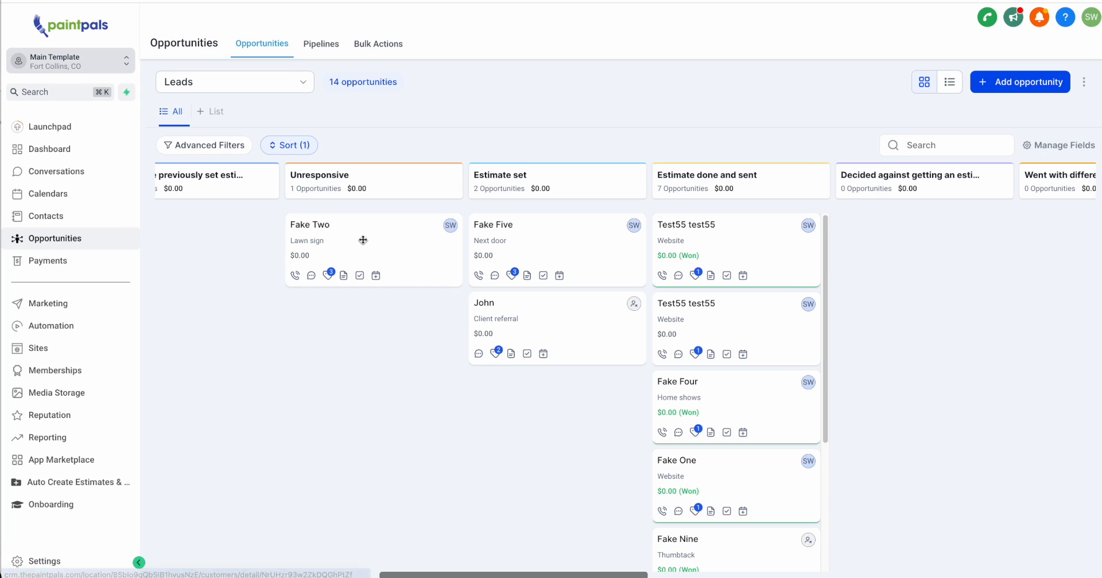
drag(363, 239, 407, 409)
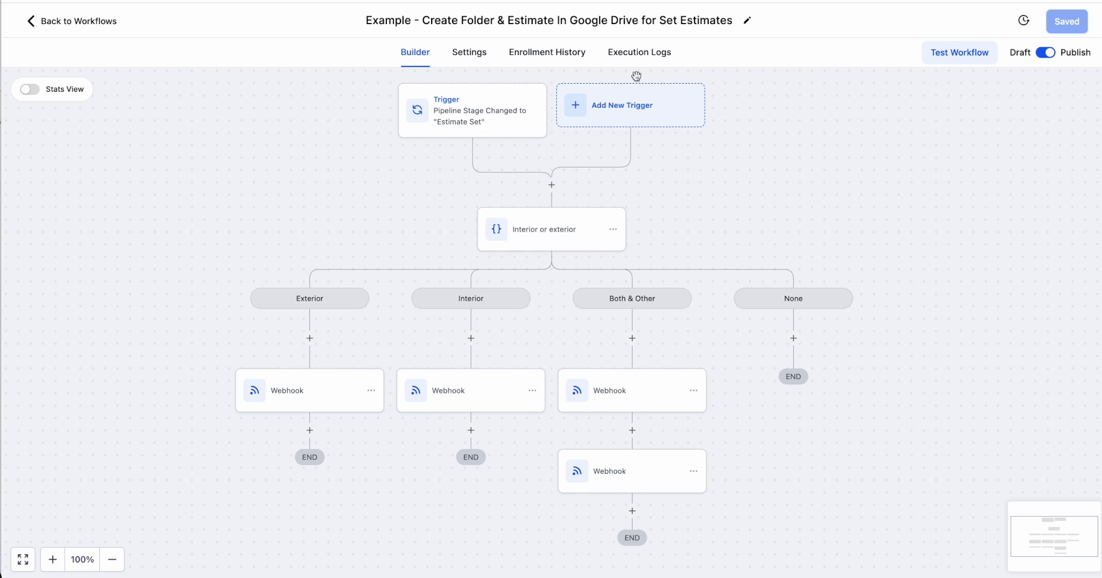
click(639, 53)
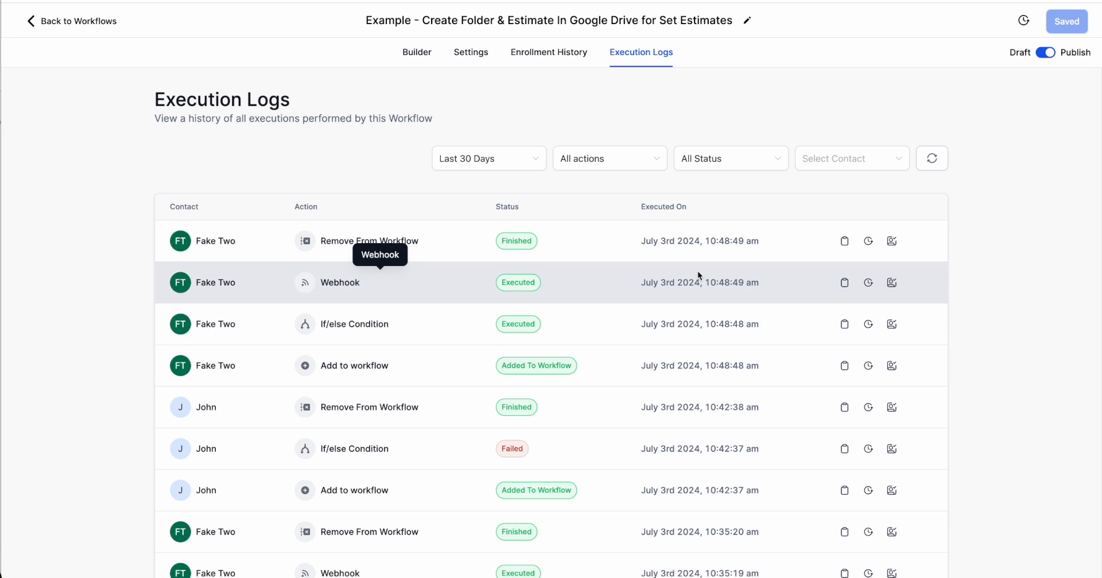
Switch to Zapier, test the Catch Hook trigger, and continue with request A as the selected record.
key(ctrl+Right)
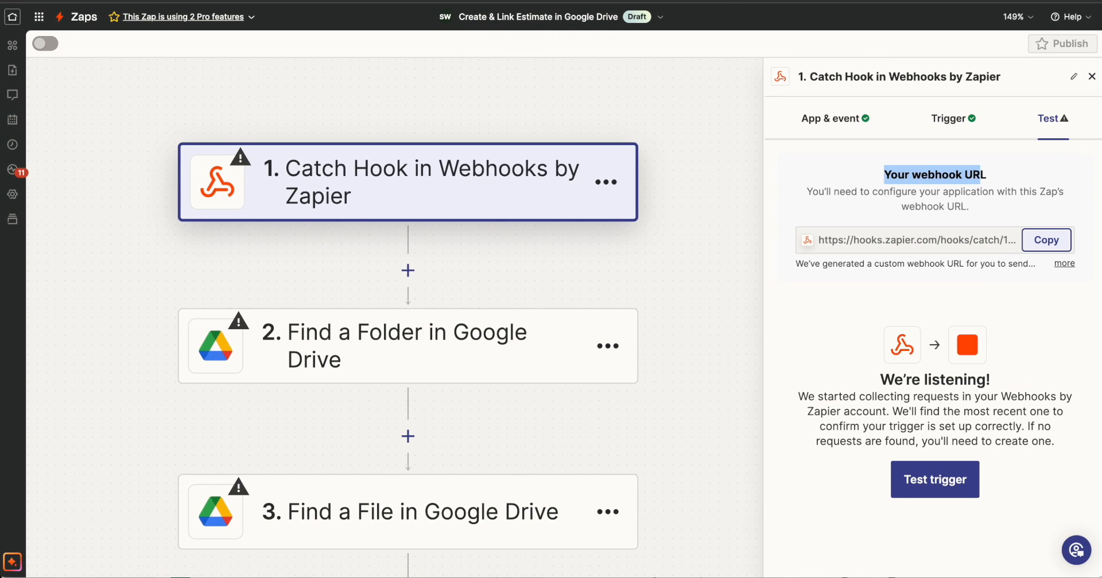
click(927, 489)
scroll(845, 343, down, 3)
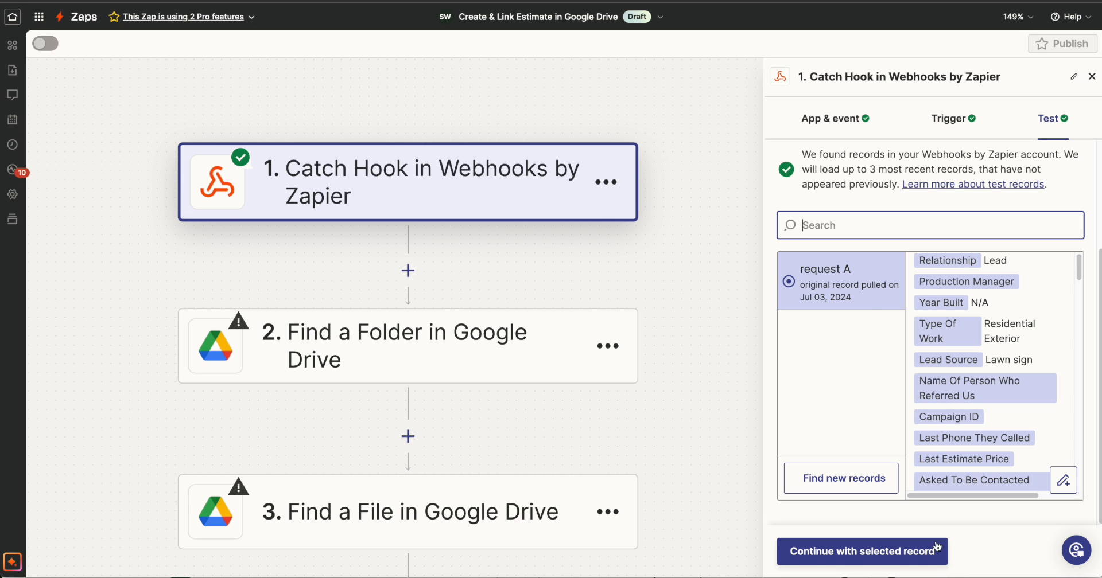
click(879, 552)
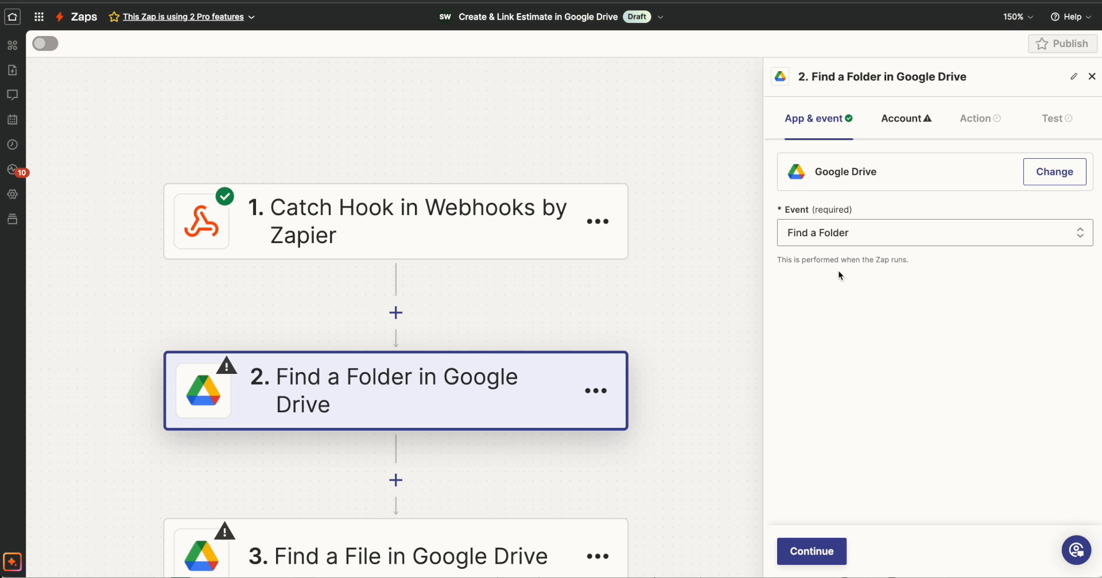
Accept the Find a Folder event and the connected Google Drive account for step 2, opening its action settings.
click(815, 553)
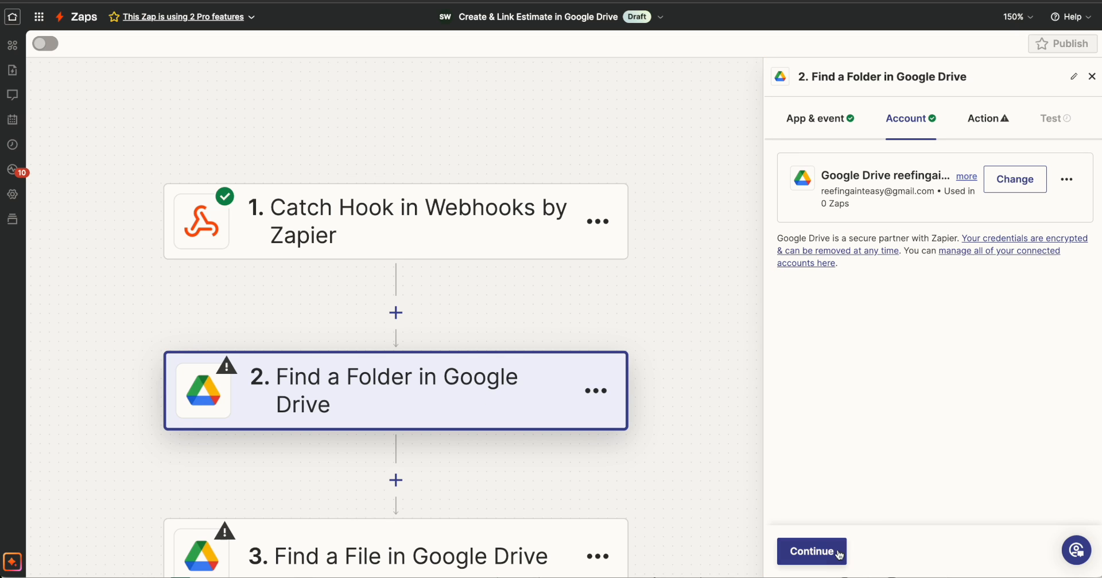
click(819, 556)
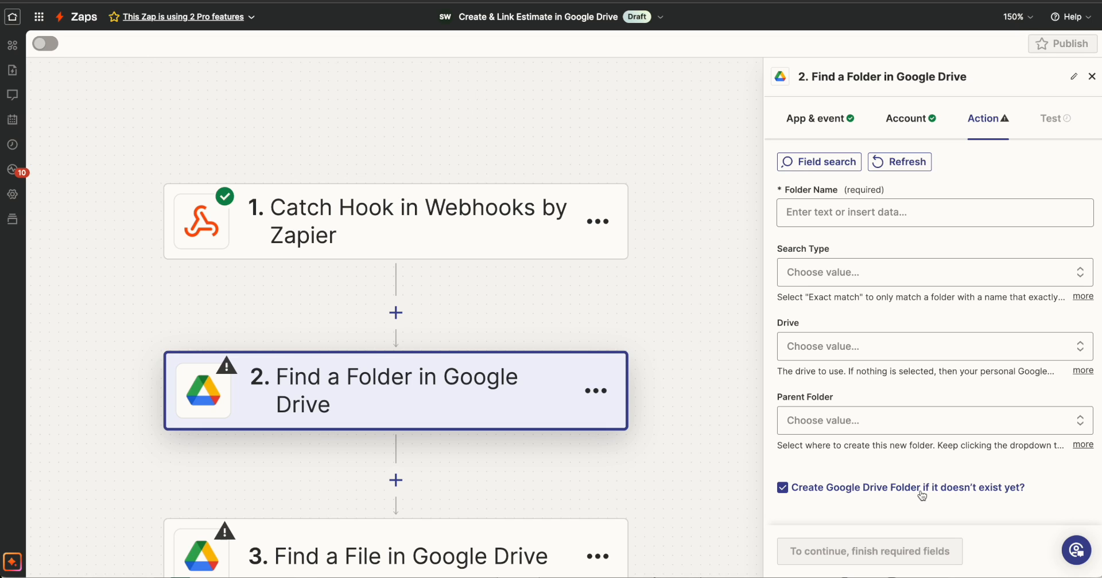
scroll(457, 419, down, 2)
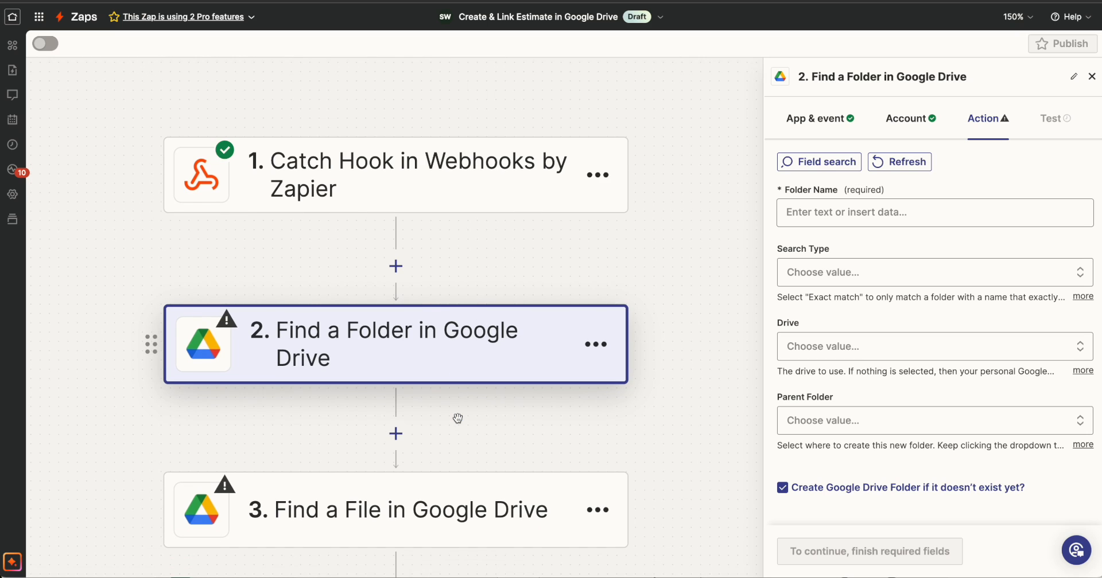
Switch to Google Drive and create a new folder named Sales in My Drive.
click(410, 1)
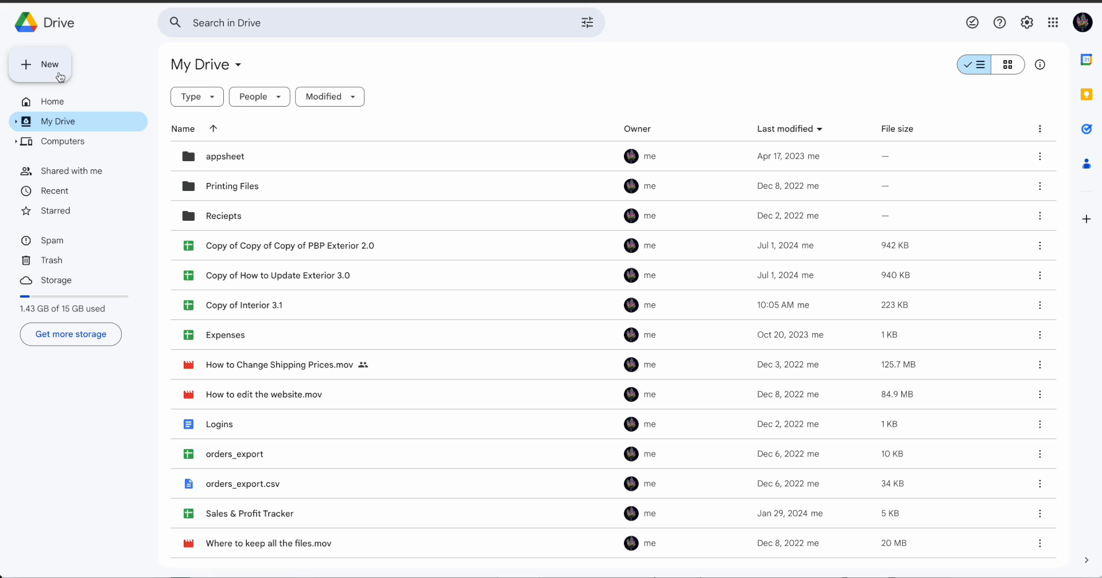
click(59, 76)
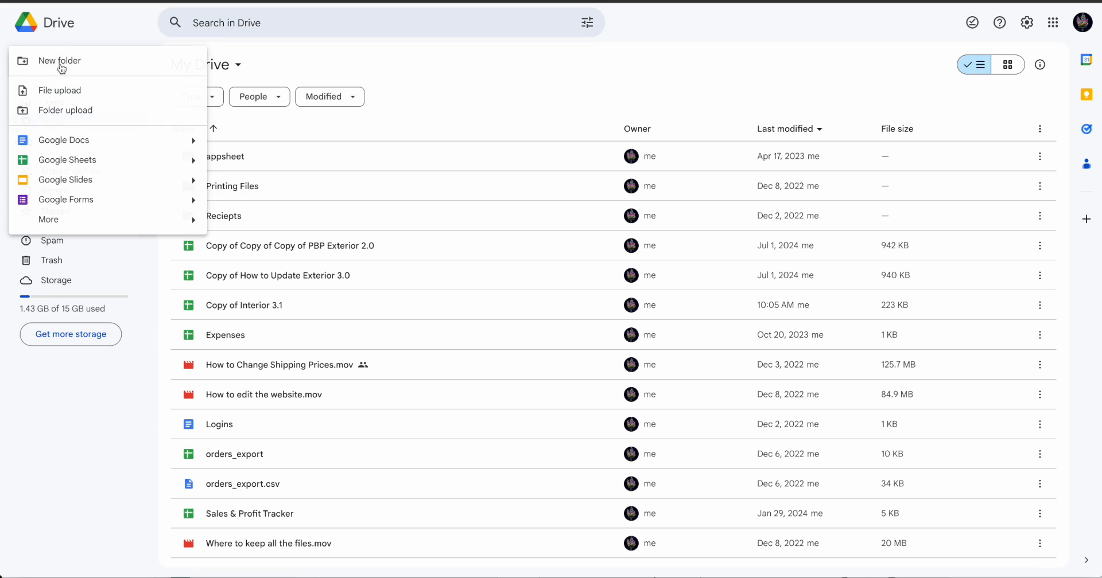
click(58, 71)
text(Sales)
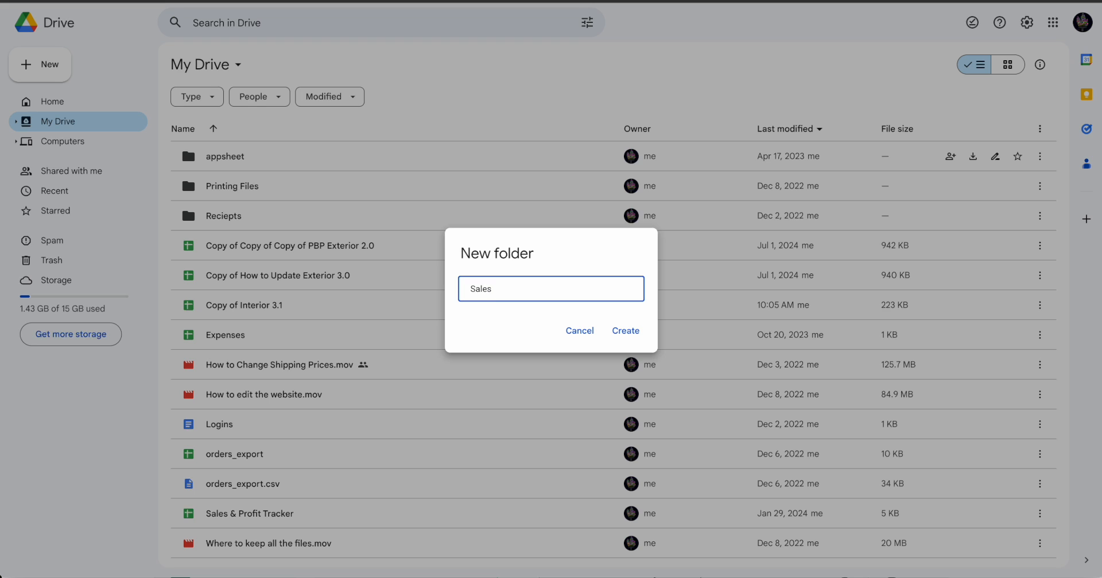
click(624, 331)
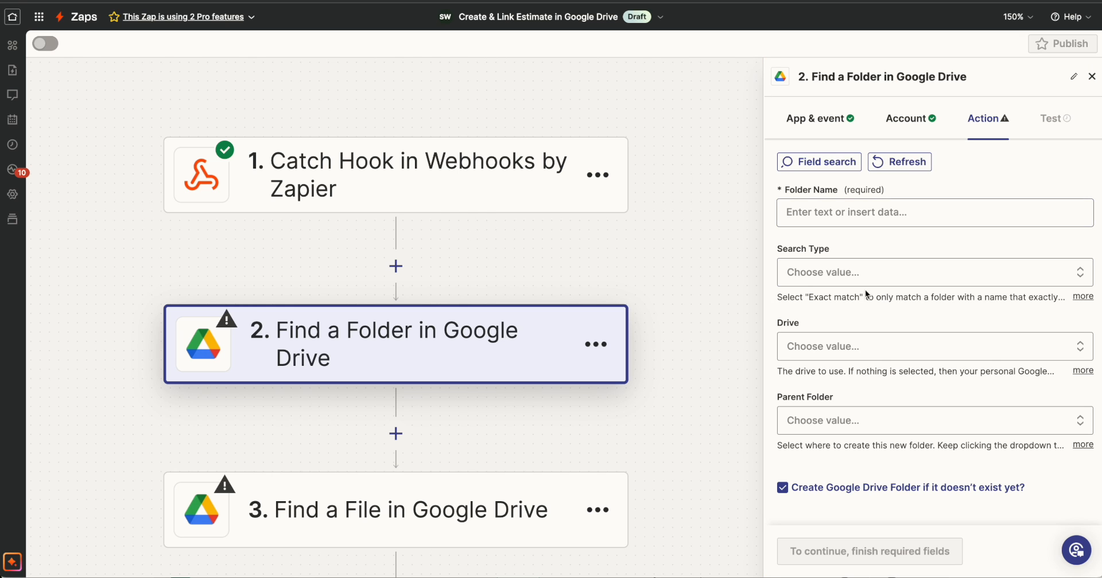
click(831, 212)
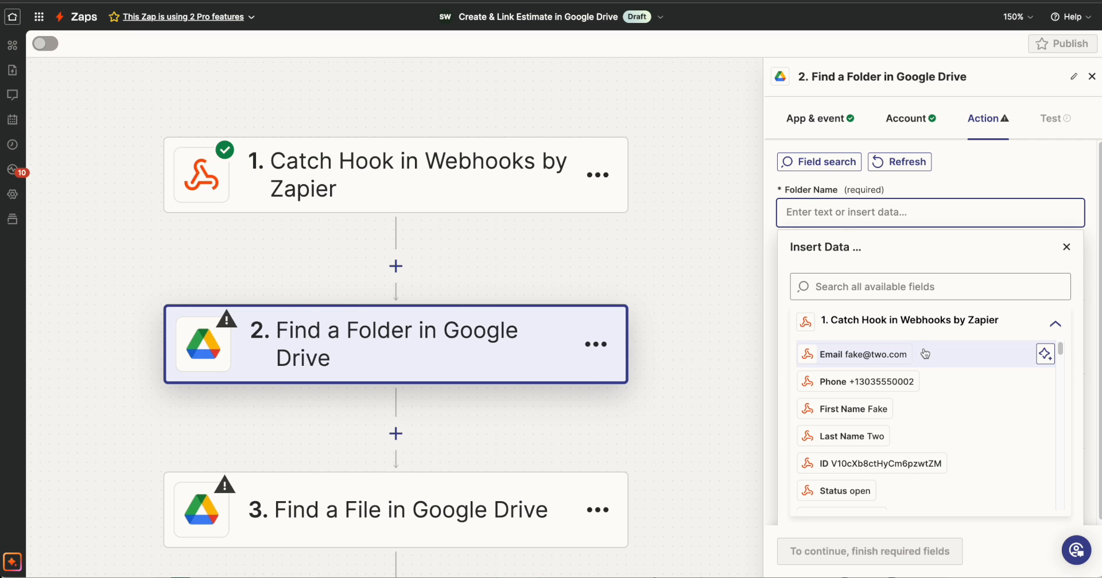
click(910, 209)
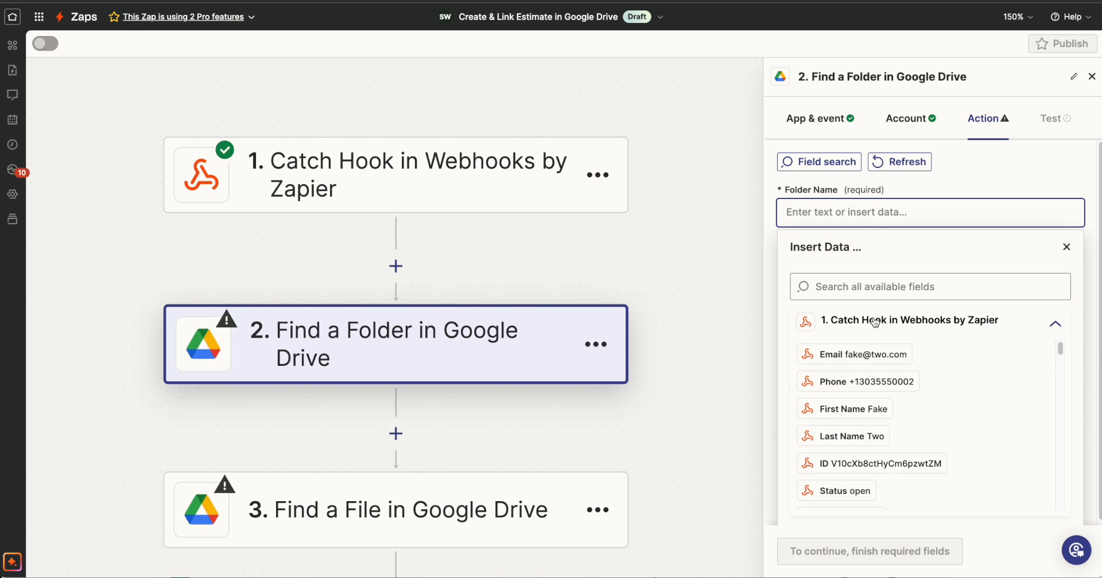
click(873, 323)
click(854, 214)
text(kdjfkaj)
key(BackSpace)
key(BackSpace)
key(BackSpace)
key(BackSpace)
key(BackSpace)
key(BackSpace)
key(BackSpace)
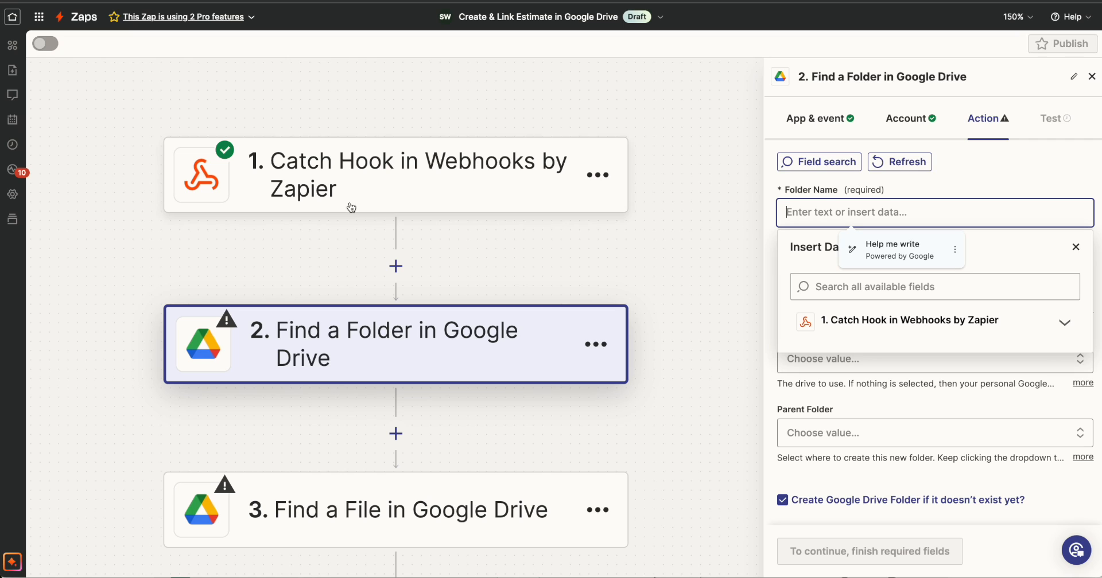
Search the Catch Hook data for "name" and insert Full Name as the Folder Name in Zapier's Find a Folder step.
click(855, 322)
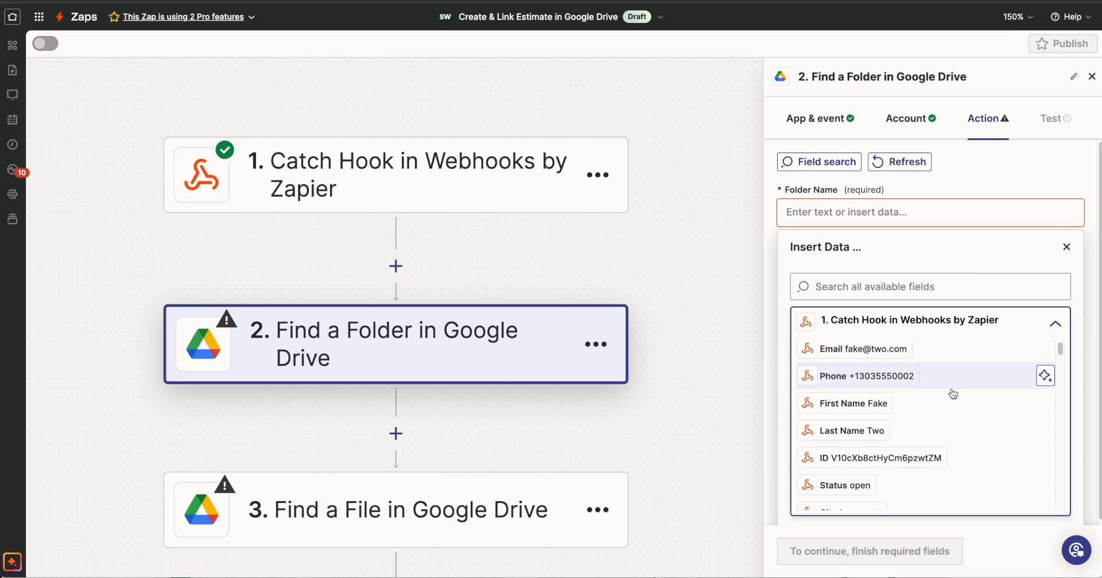
scroll(952, 392, down, 5)
scroll(952, 393, up, 1)
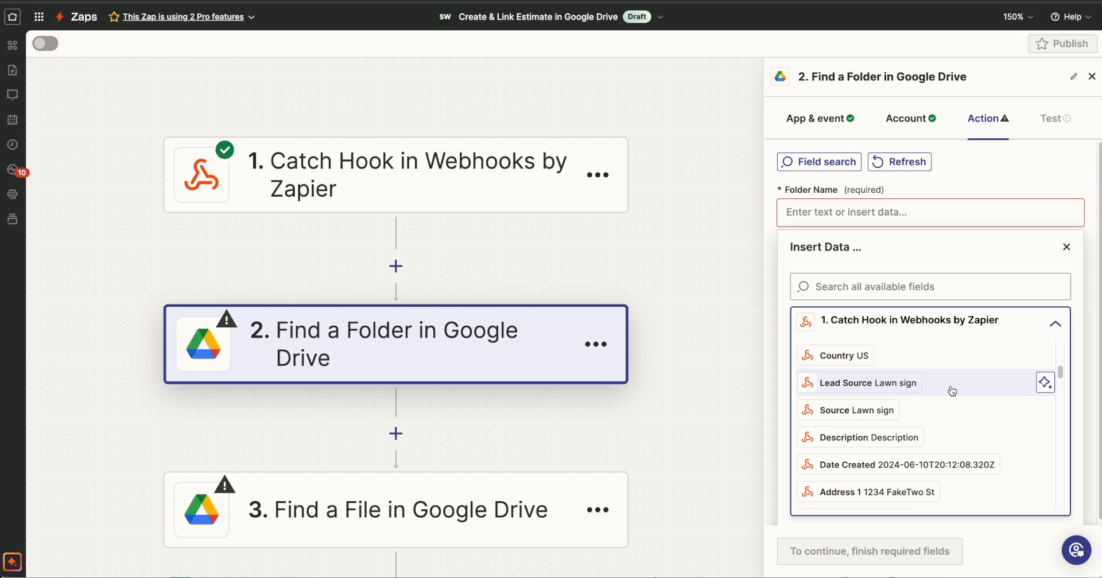
scroll(949, 459, down, 3)
scroll(950, 459, up, 3)
scroll(949, 459, down, 1)
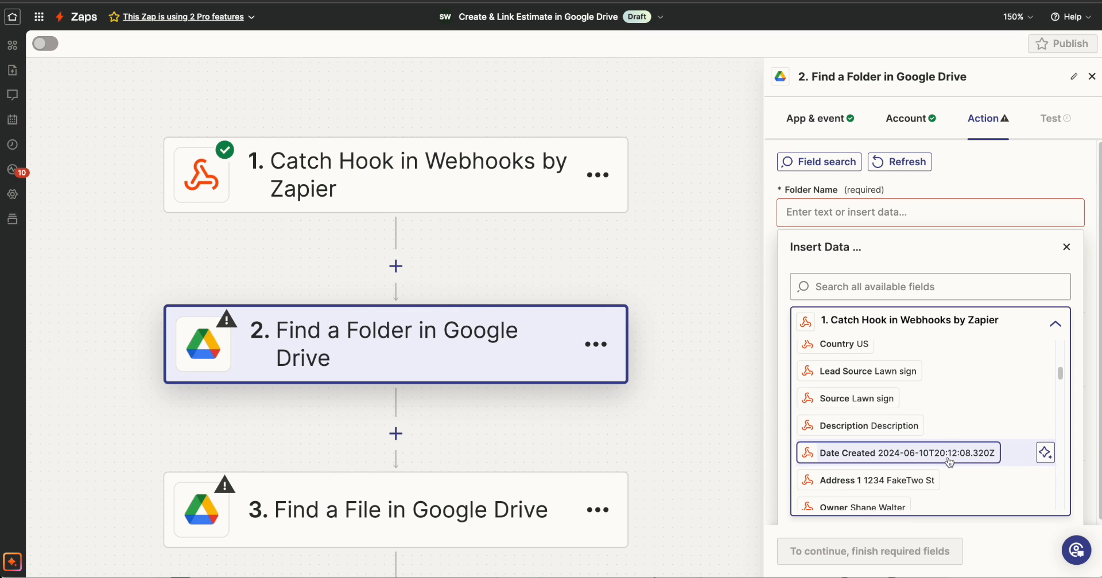
click(907, 289)
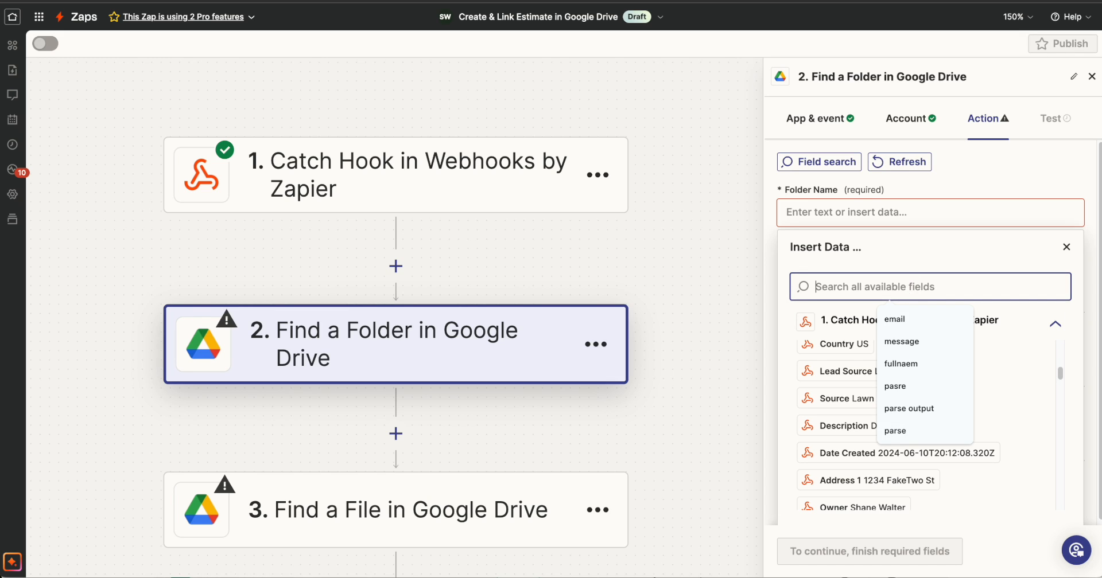
text(name)
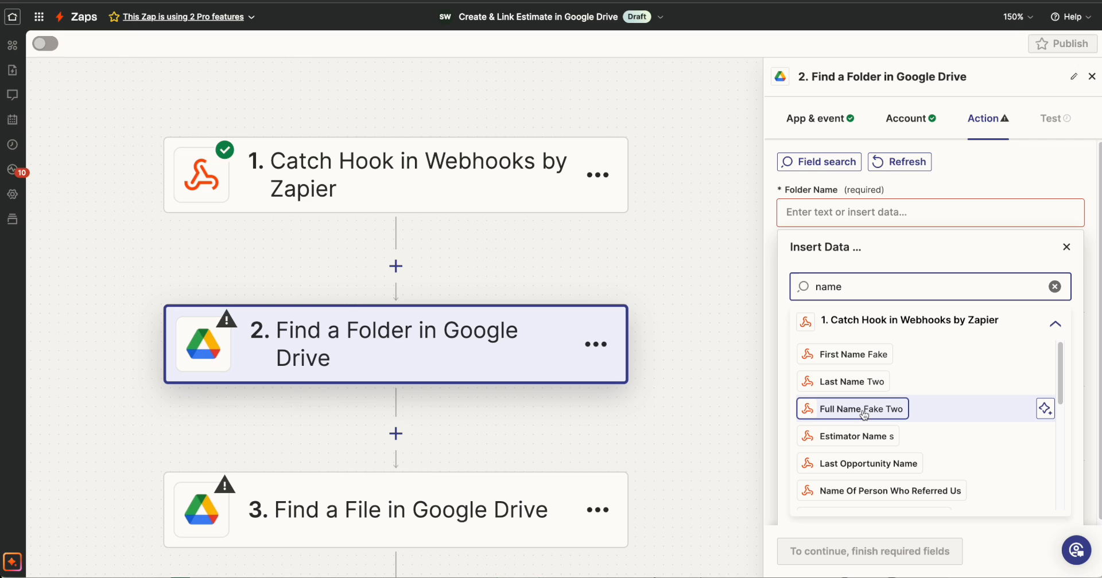
click(863, 409)
click(1066, 247)
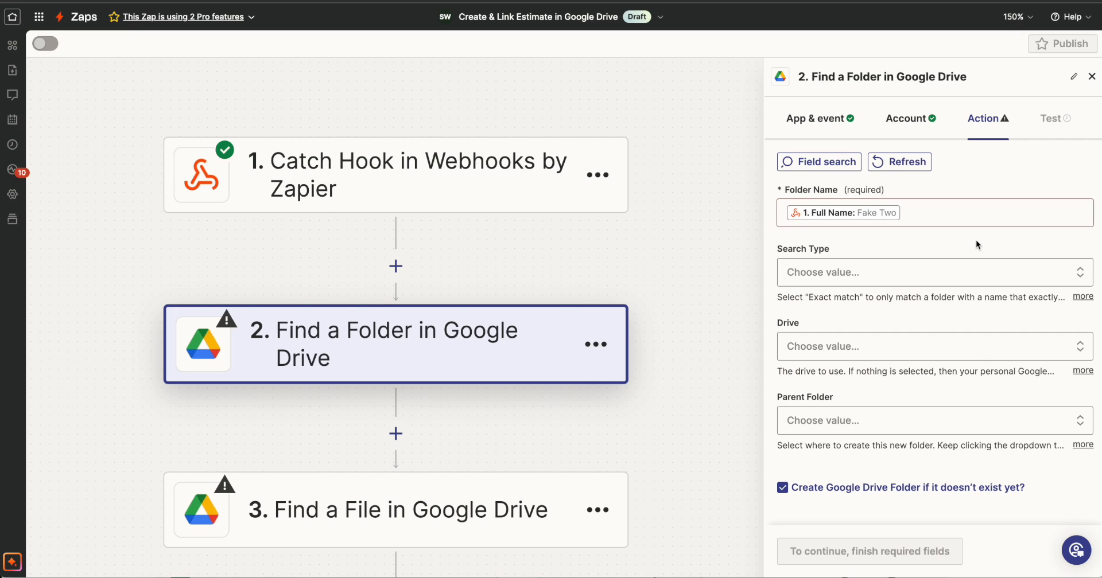
click(958, 214)
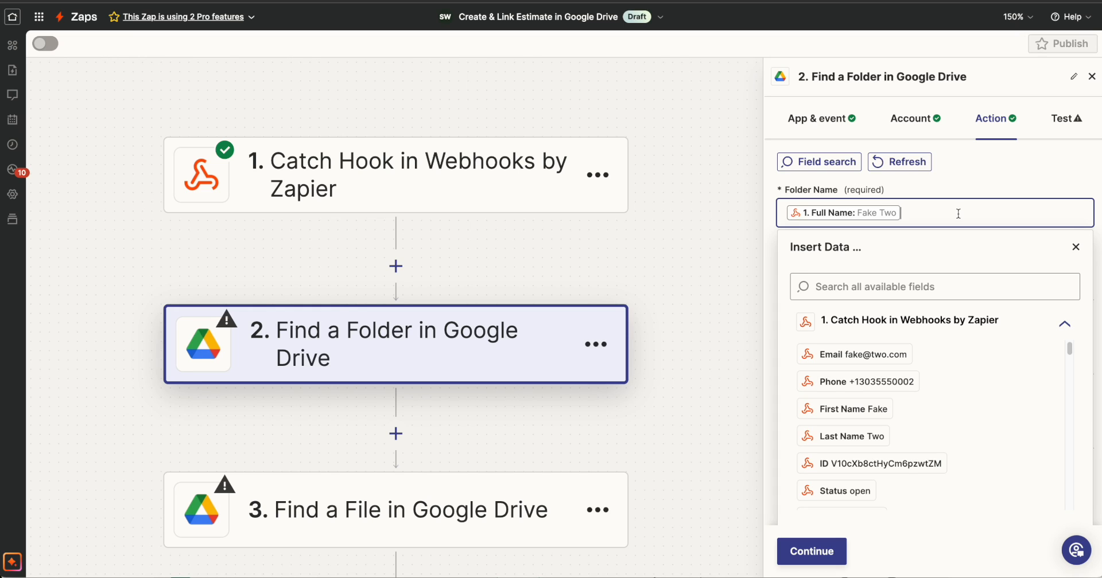
text(-)
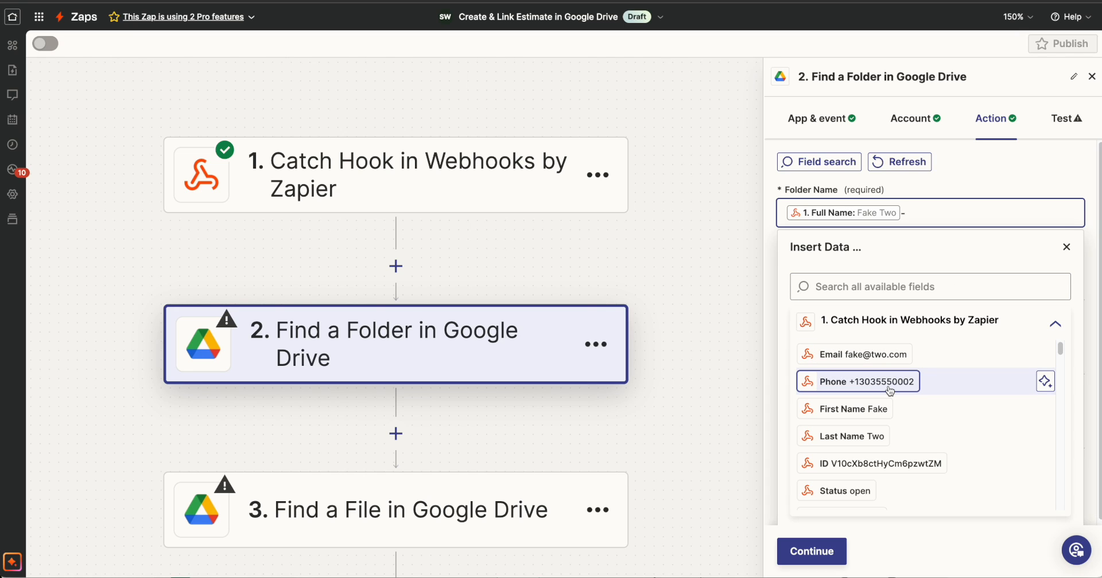
scroll(891, 395, down, 3)
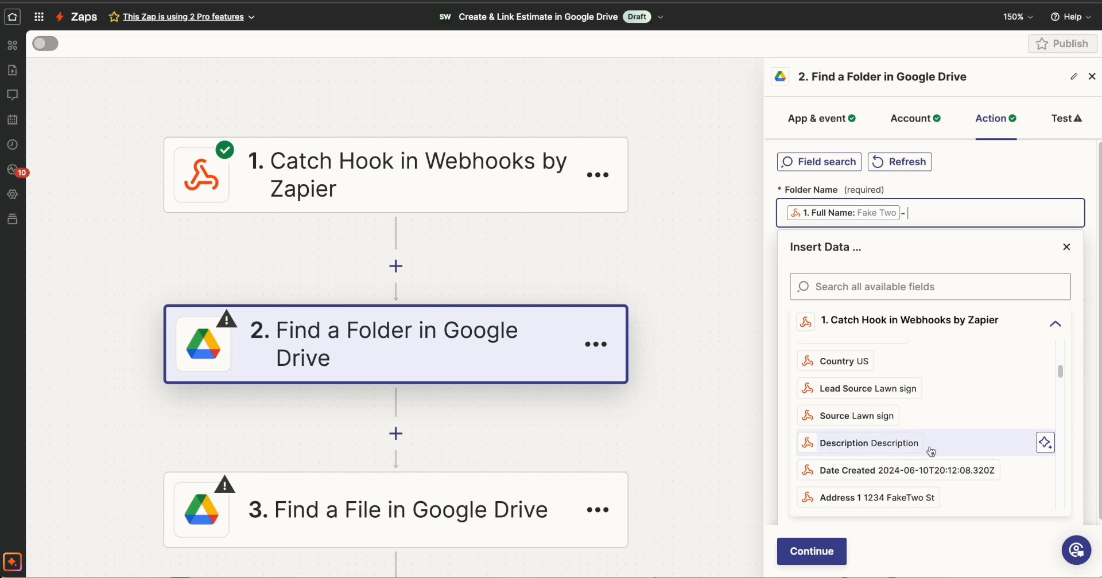
scroll(932, 453, up, 3)
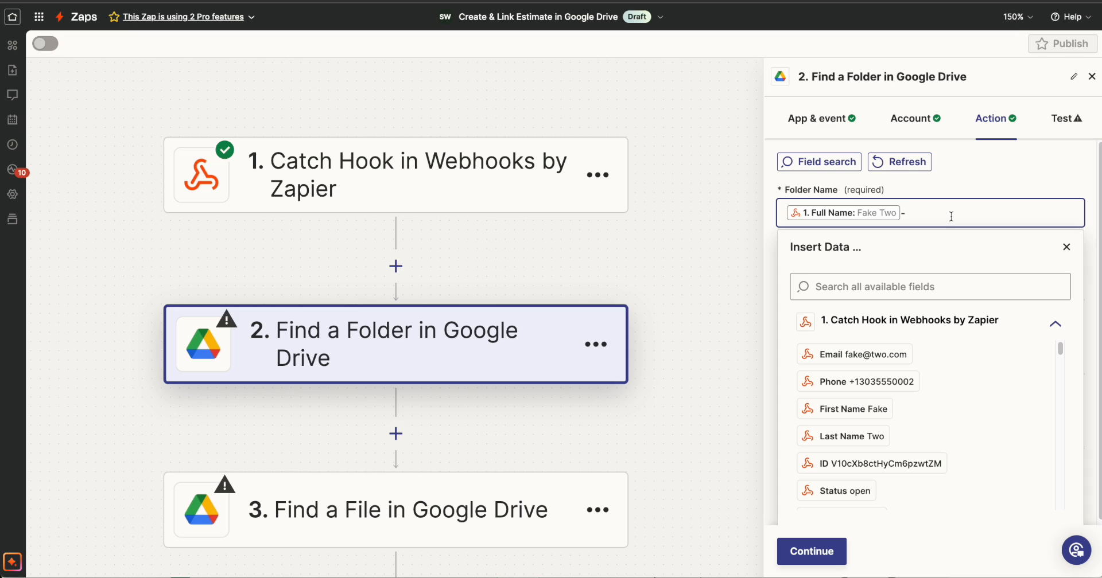
key(BackSpace)
click(1066, 247)
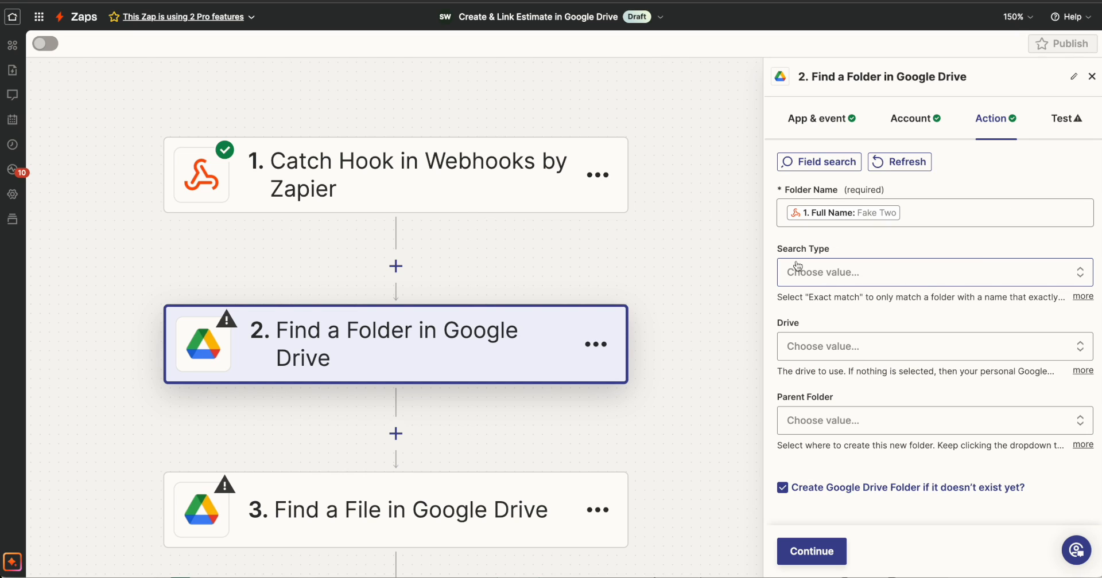
Set the folder search type to Exact match and the drive to My Google Drive.
click(877, 283)
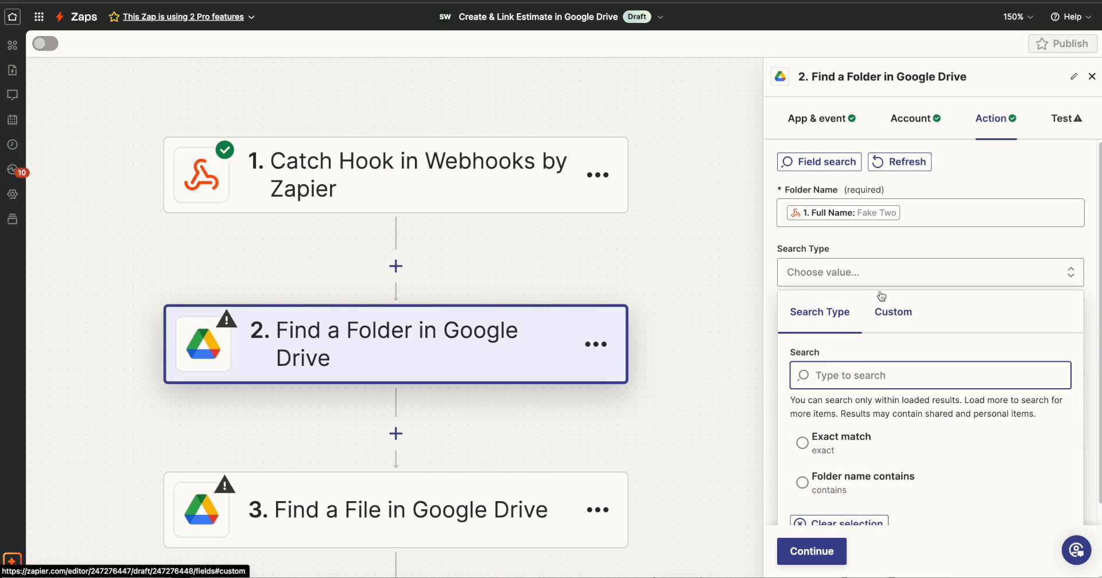
scroll(882, 305, down, 1)
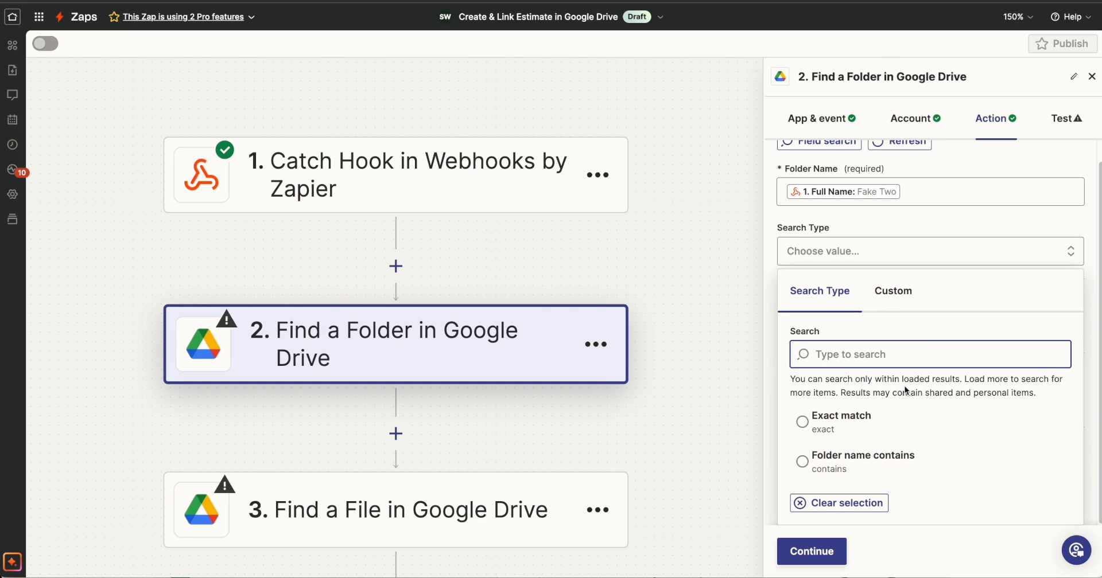
click(839, 427)
click(895, 348)
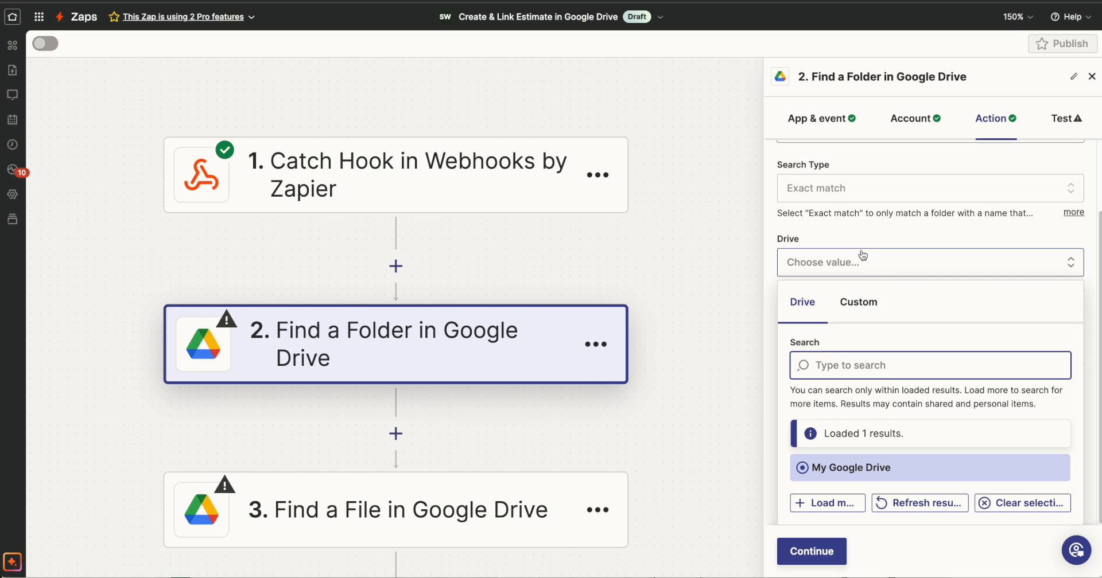
click(865, 247)
click(862, 269)
click(863, 271)
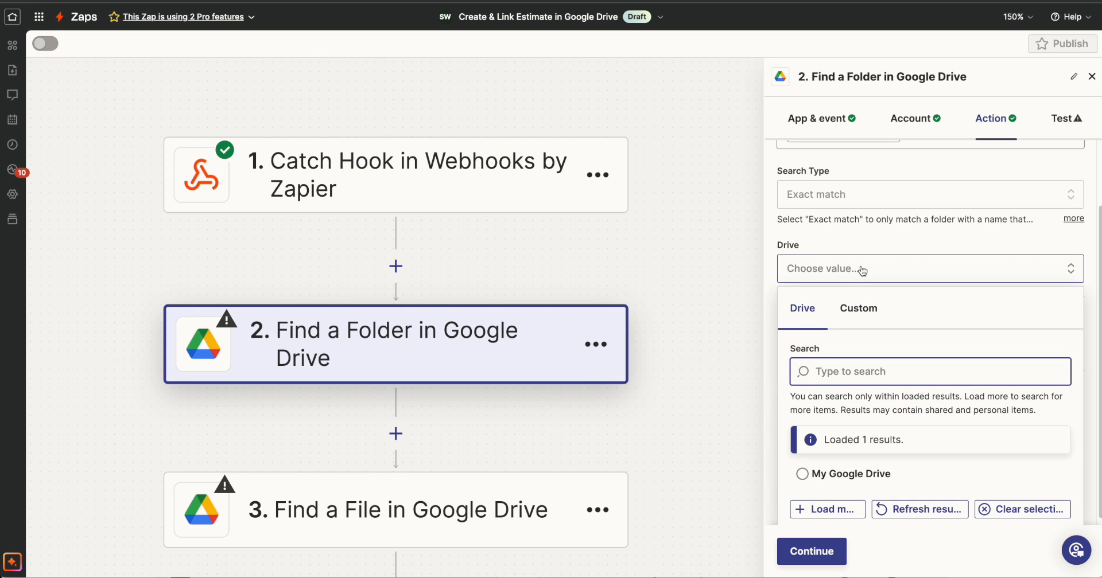
click(813, 477)
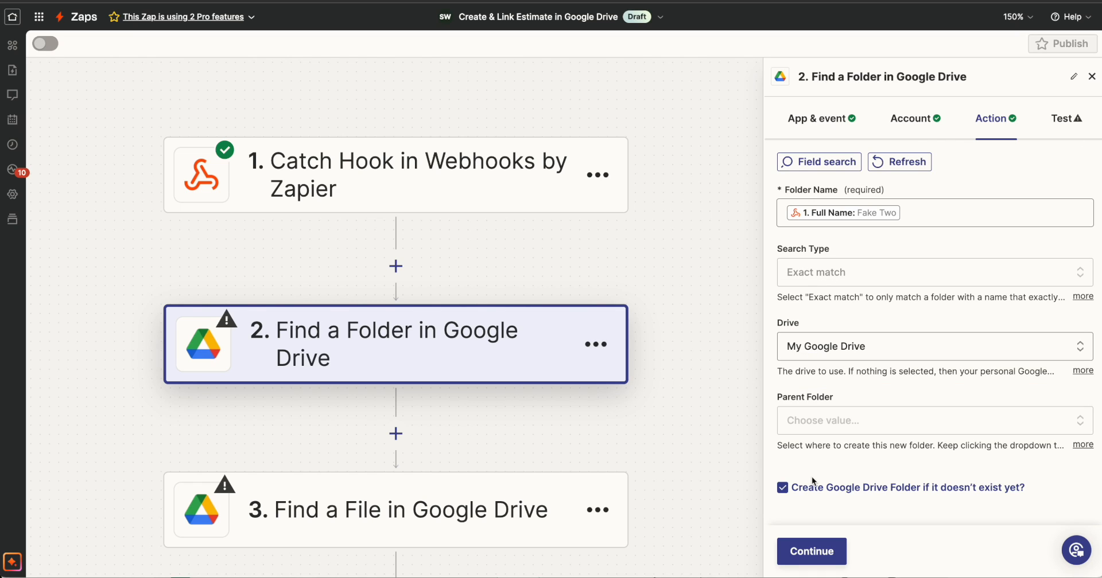
Choose Sales as the parent folder for the Find a Folder step.
click(844, 418)
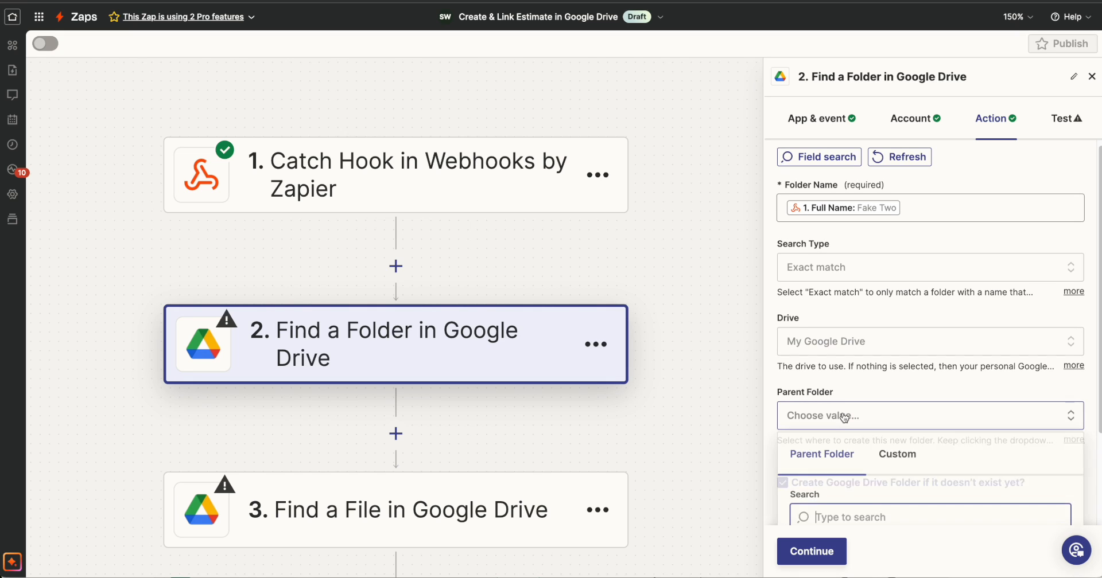
scroll(918, 214, up, 3)
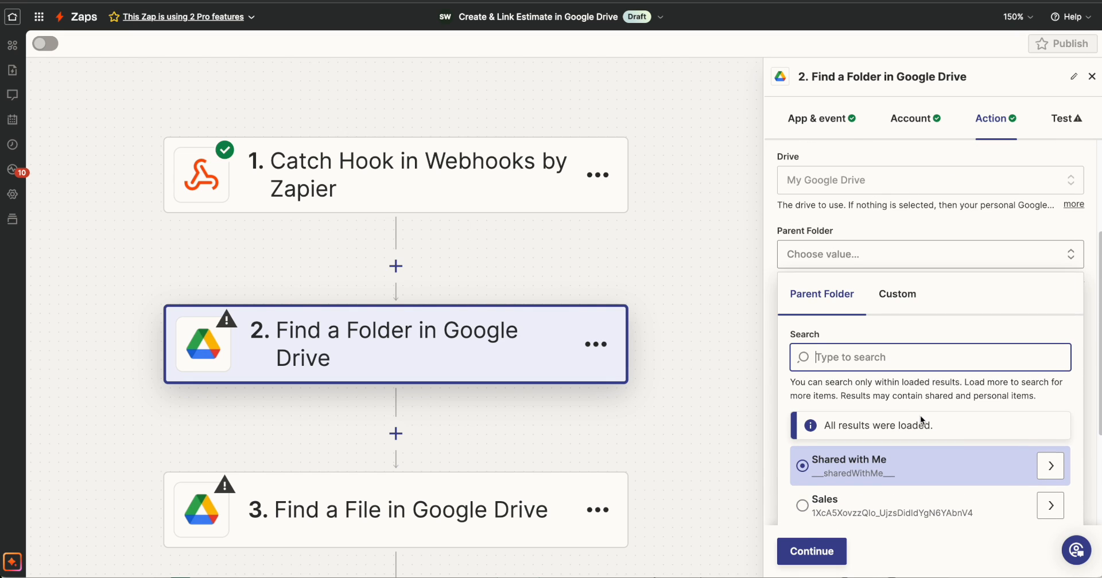
scroll(921, 415, down, 2)
click(838, 408)
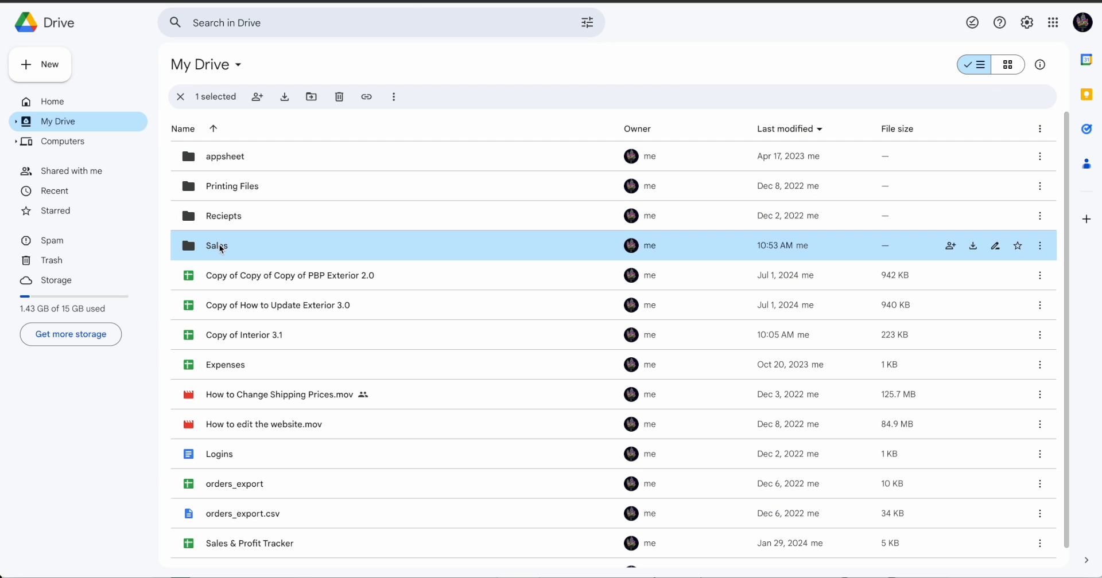
Check the contents of the Sales folder in Google Drive, and return to Zapier to bring up the Find a Folder step's test.
click(221, 249)
double_click(221, 249)
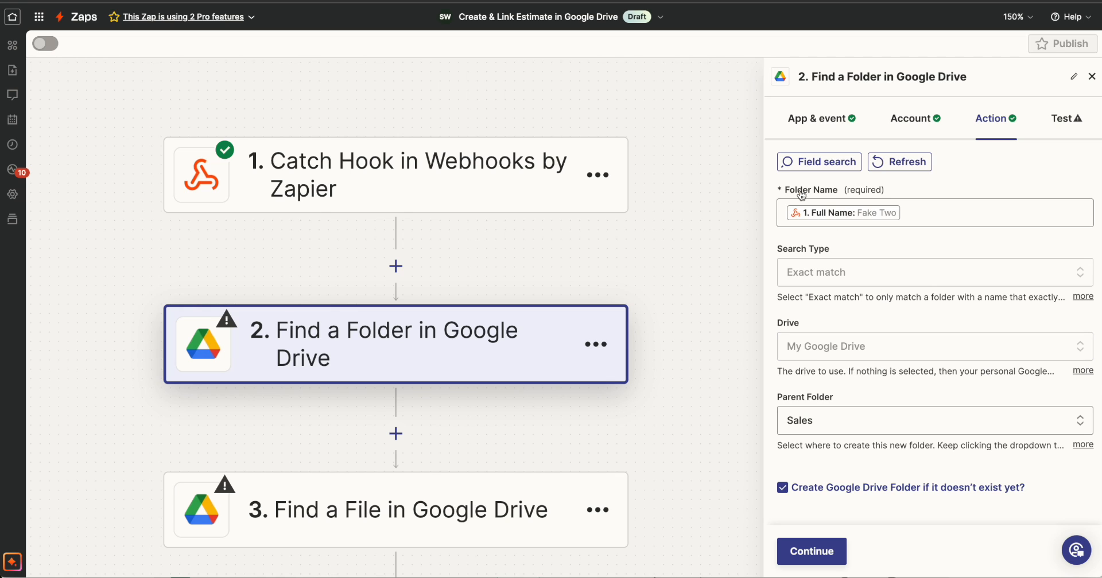
click(801, 195)
click(829, 551)
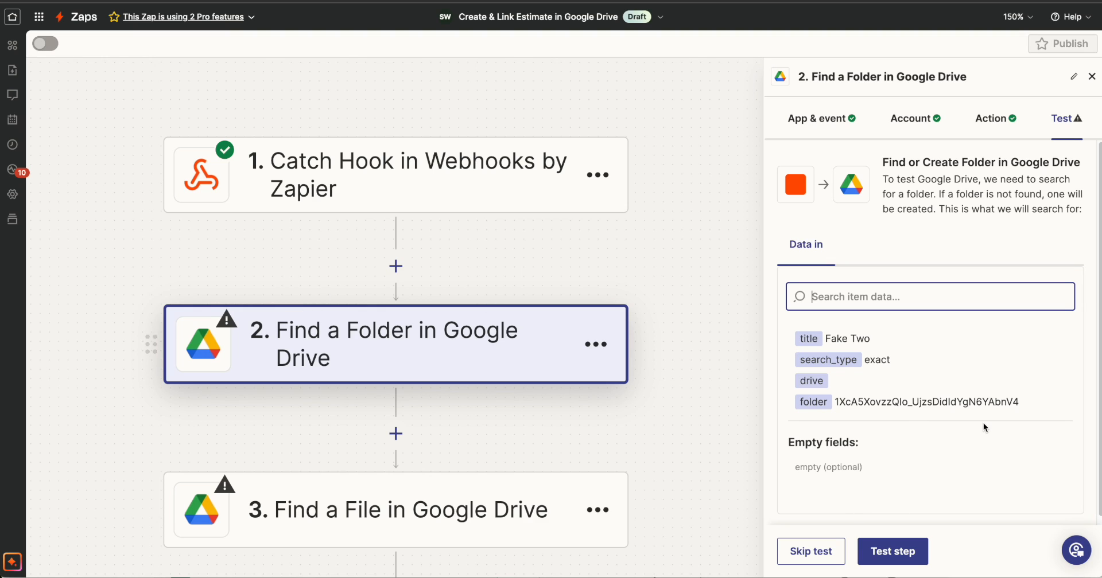
Run the Find a Folder step's test, checking the Sales folder in Google Drive, and continue to the Find a File step.
click(893, 551)
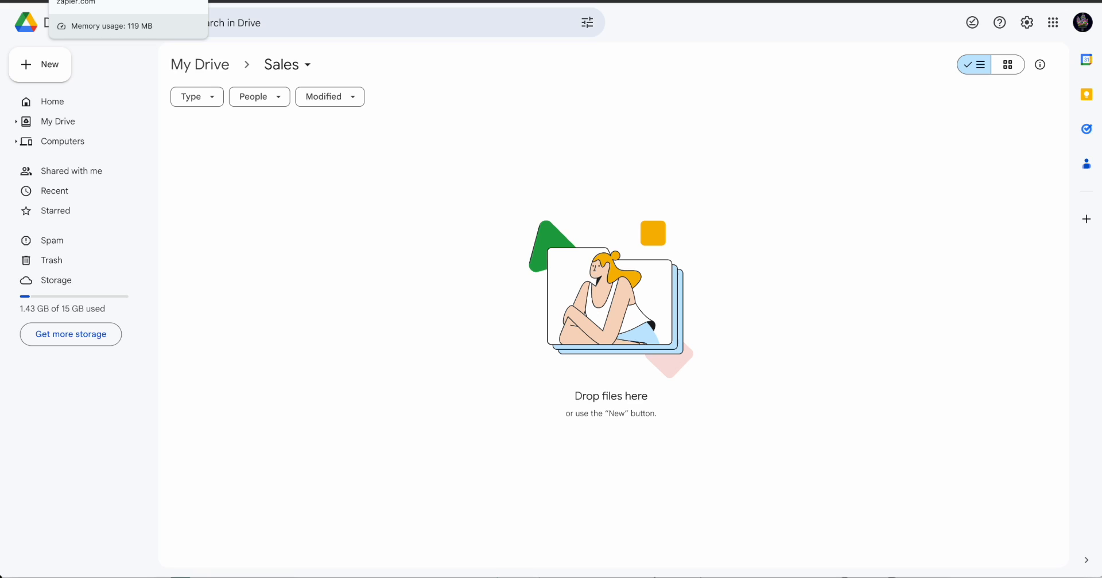
click(109, 1)
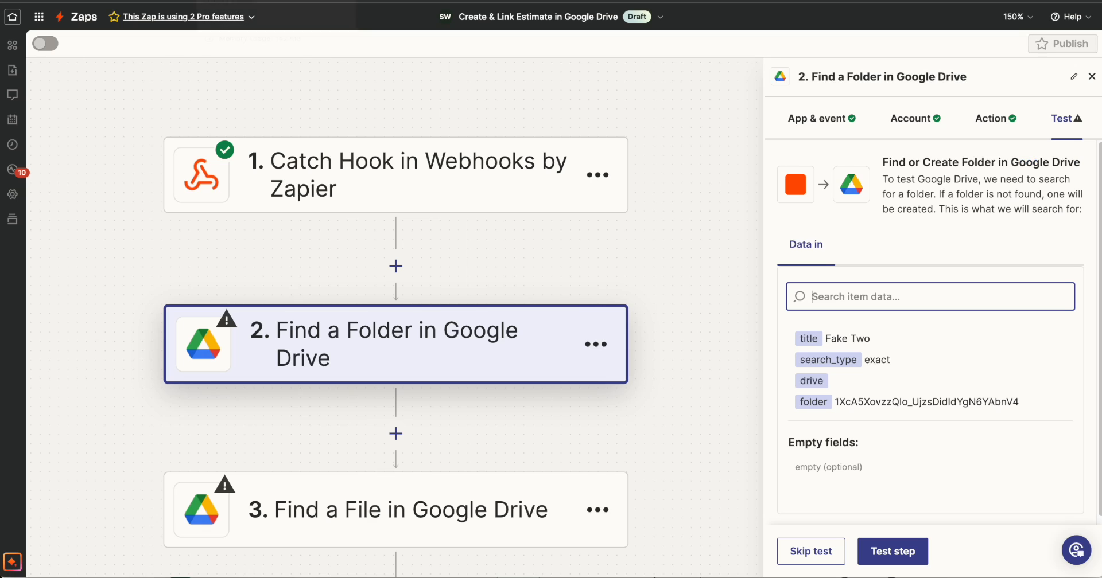
click(914, 551)
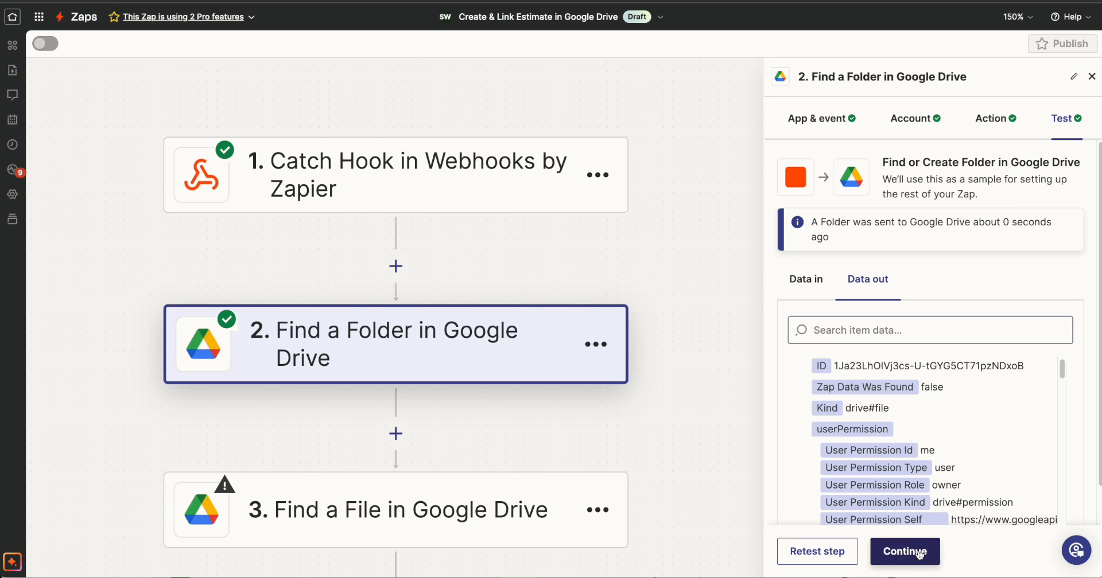
click(907, 551)
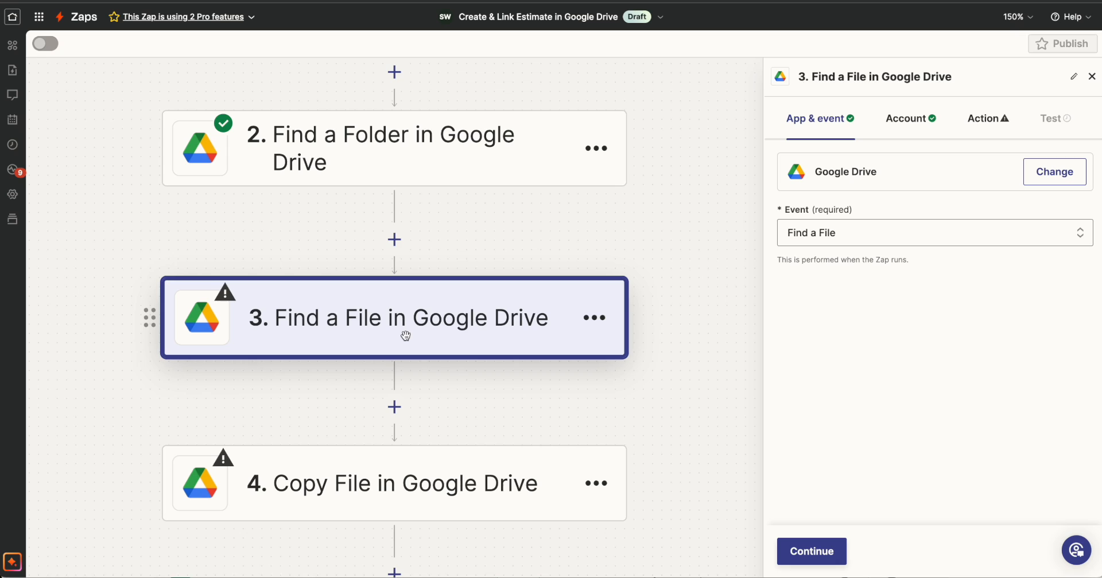
Bring up the Find a File step's action fields, and copy the name of the "Exterior Template to Copy" spreadsheet in Google Drive.
click(811, 552)
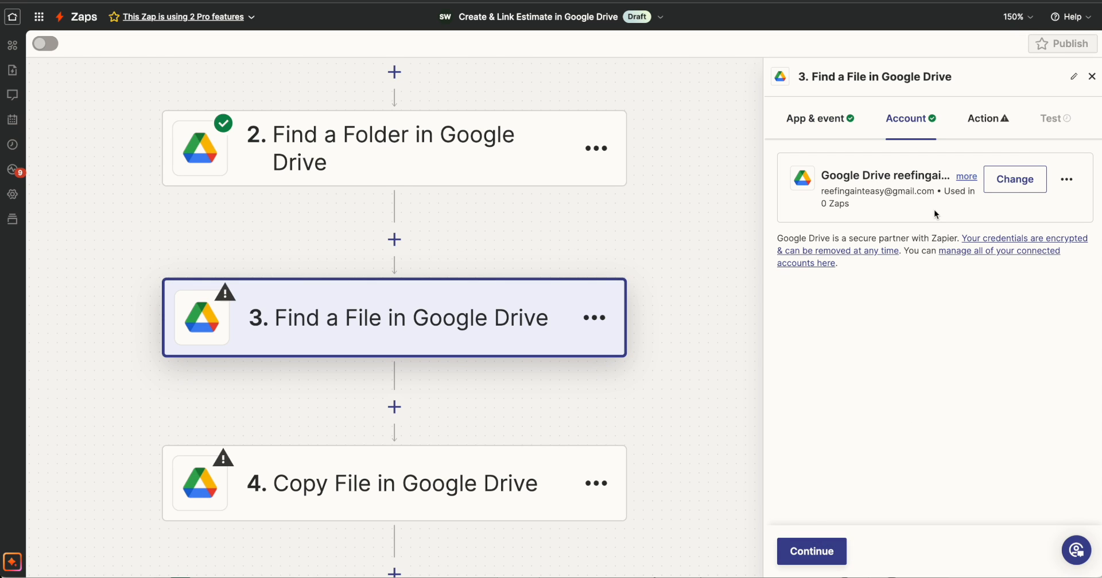
click(810, 560)
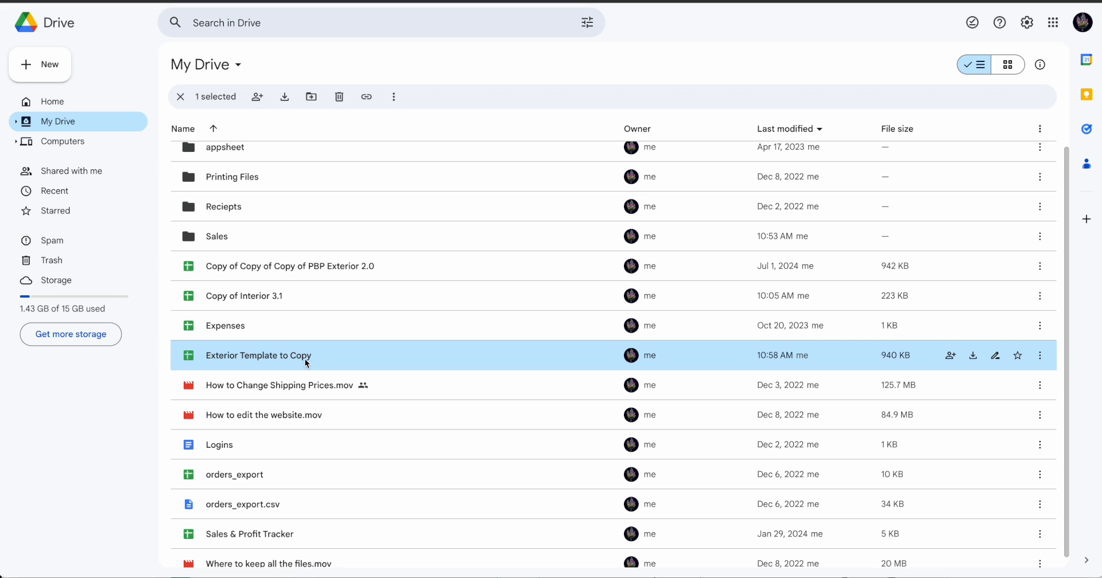
right_click(279, 354)
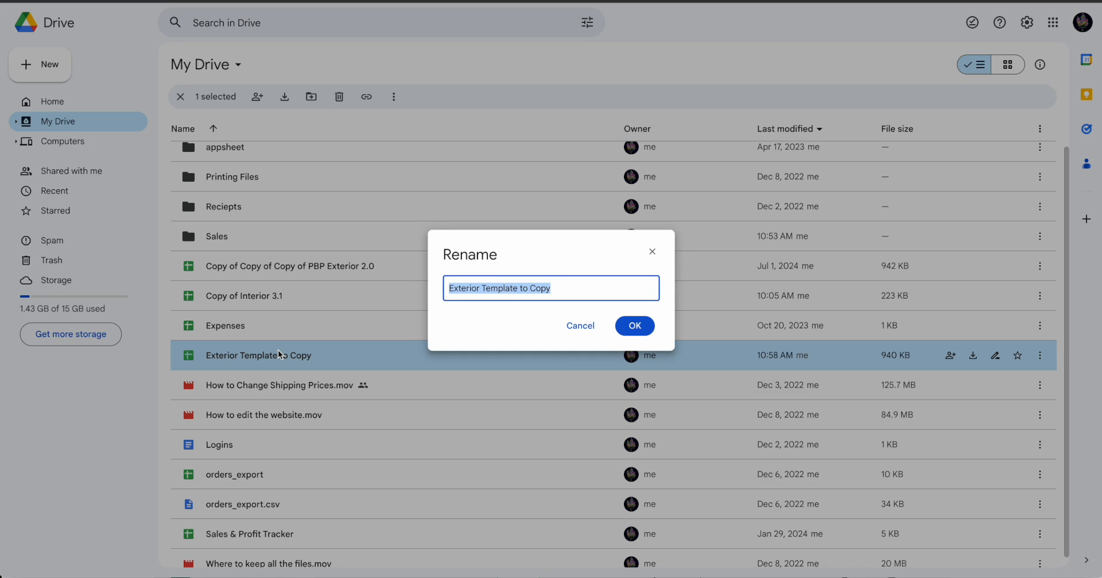
right_click(469, 289)
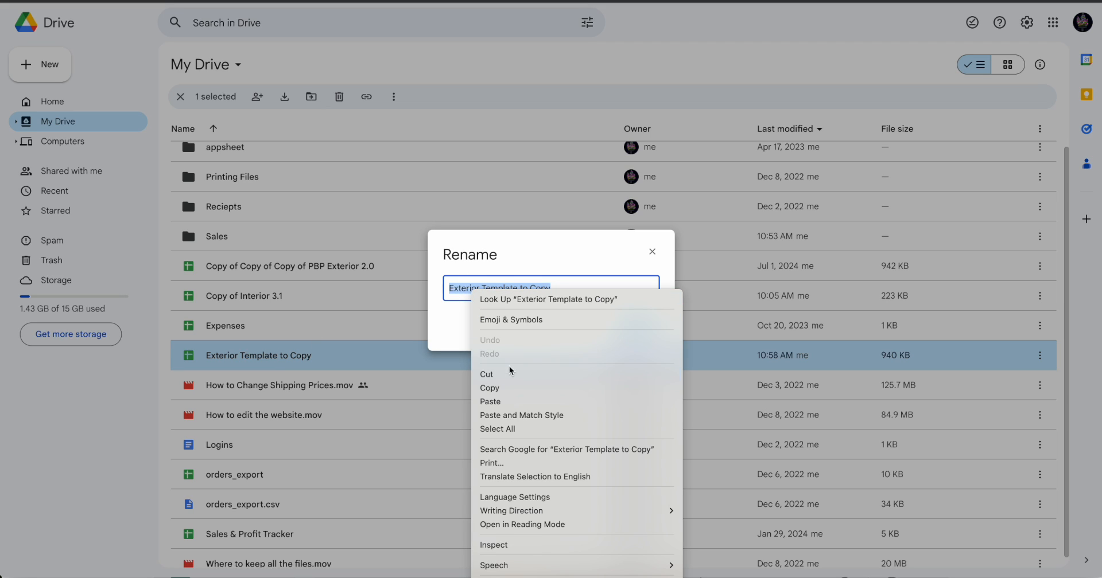
click(509, 384)
key(Escape)
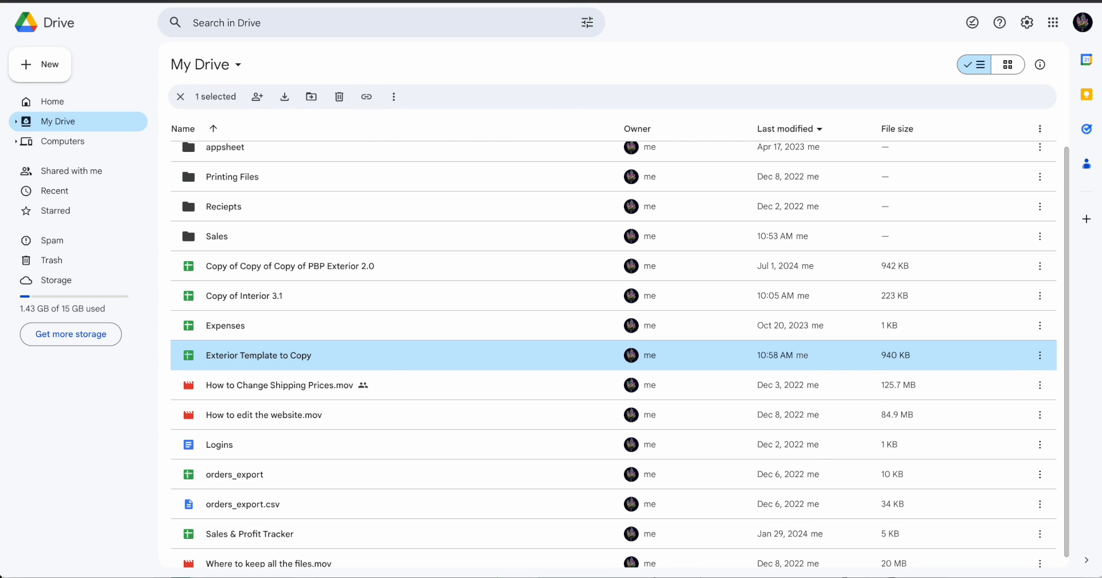
Return to Zapier and paste "Exterior Template to Copy" as the Filename in the Find a File step.
key(alt+Tab)
click(847, 211)
key(ctrl+v)
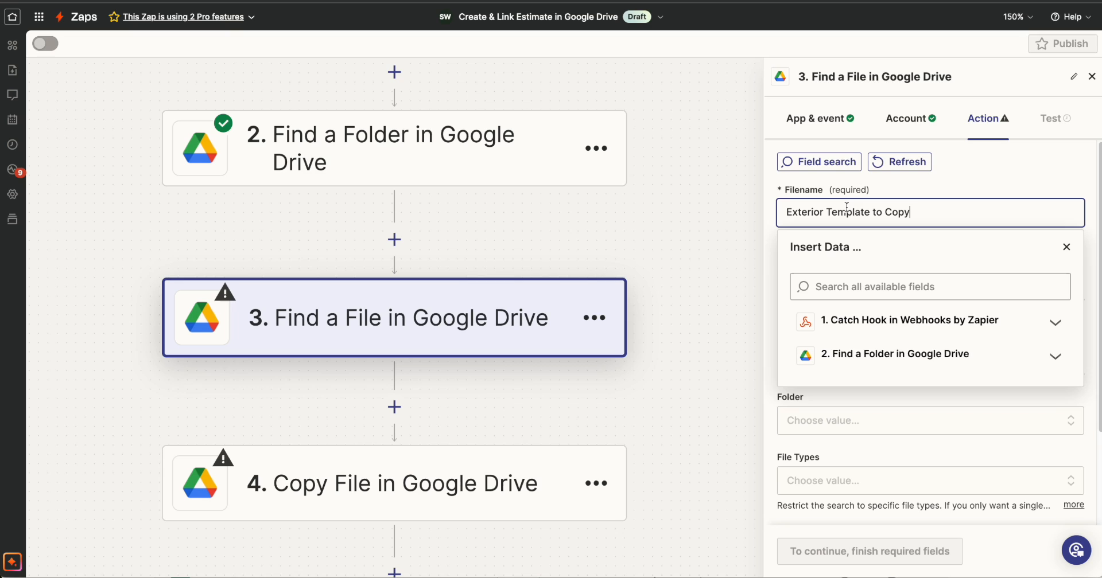
key(Escape)
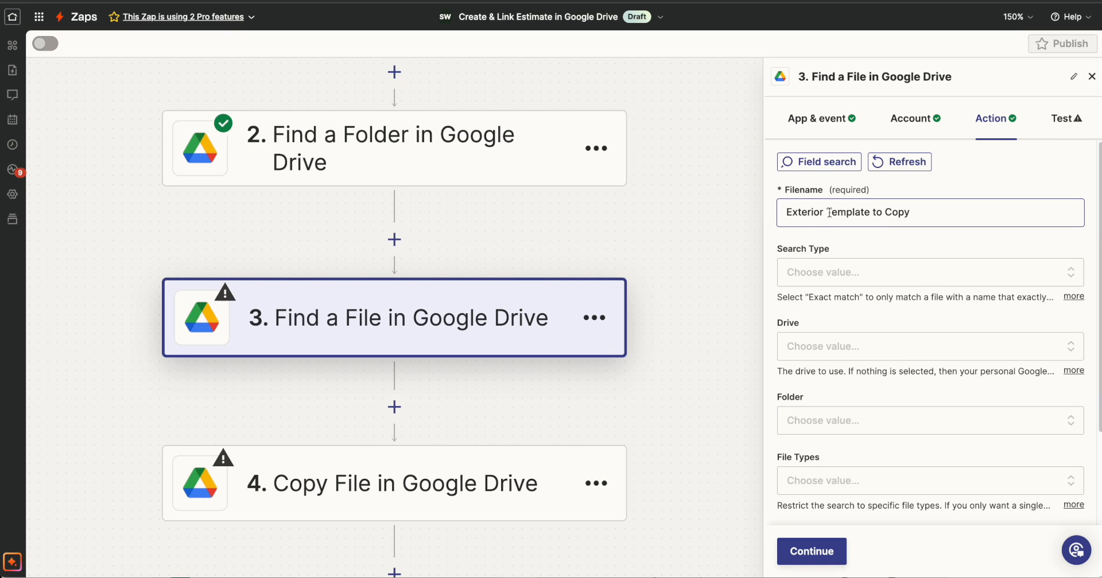
Set the file search type to Exact match and the drive to My Google Drive.
click(832, 265)
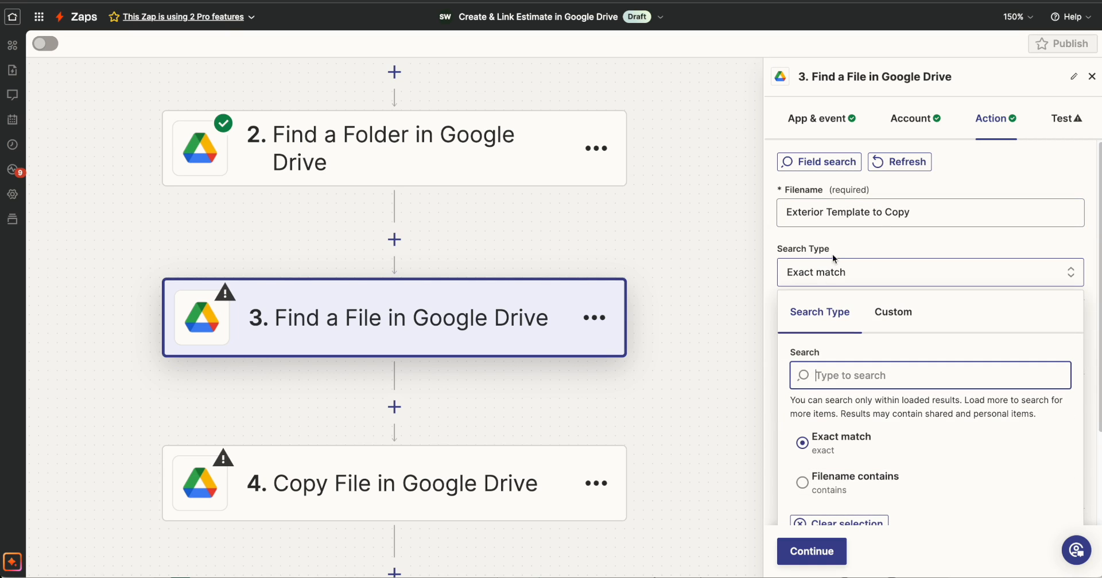
click(838, 442)
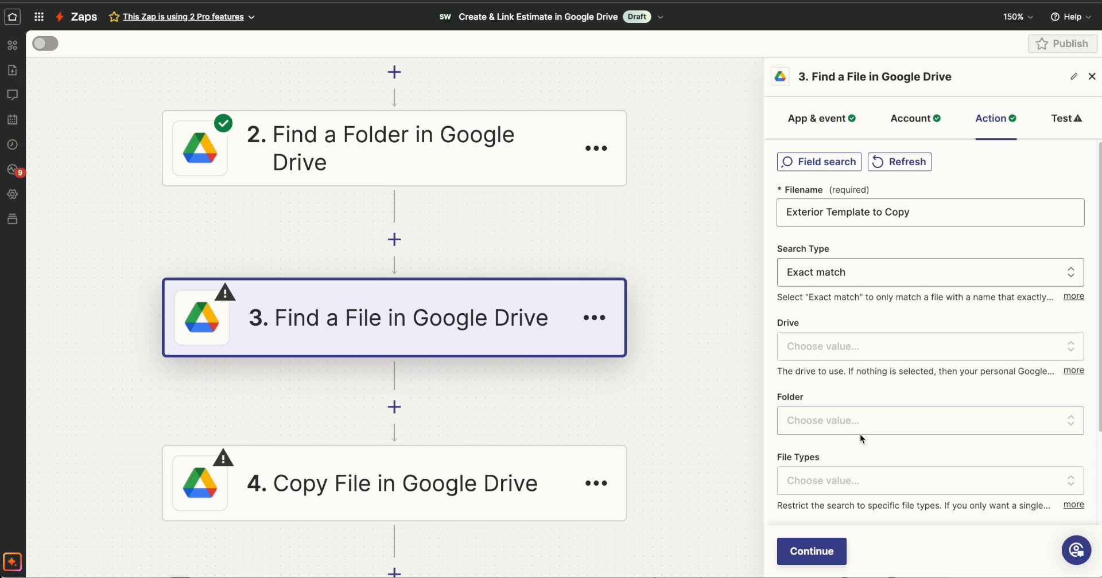
click(858, 360)
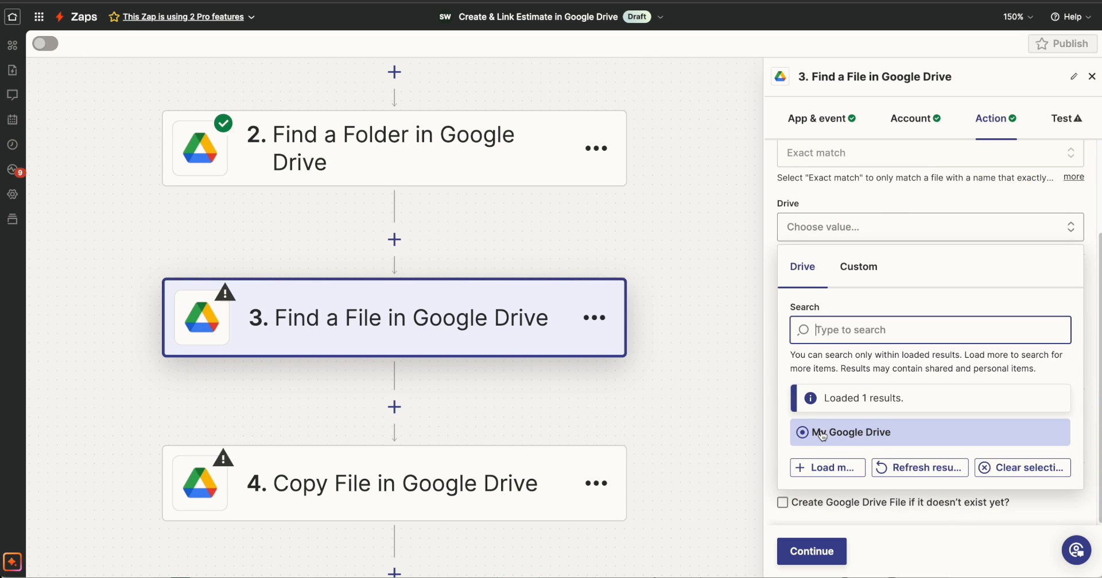
click(821, 434)
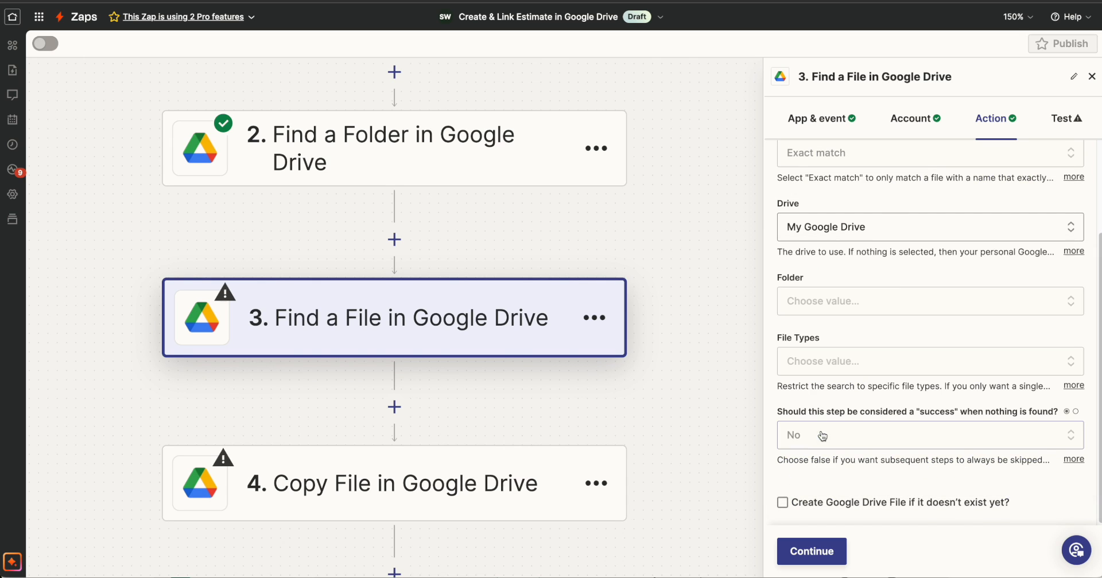
click(850, 311)
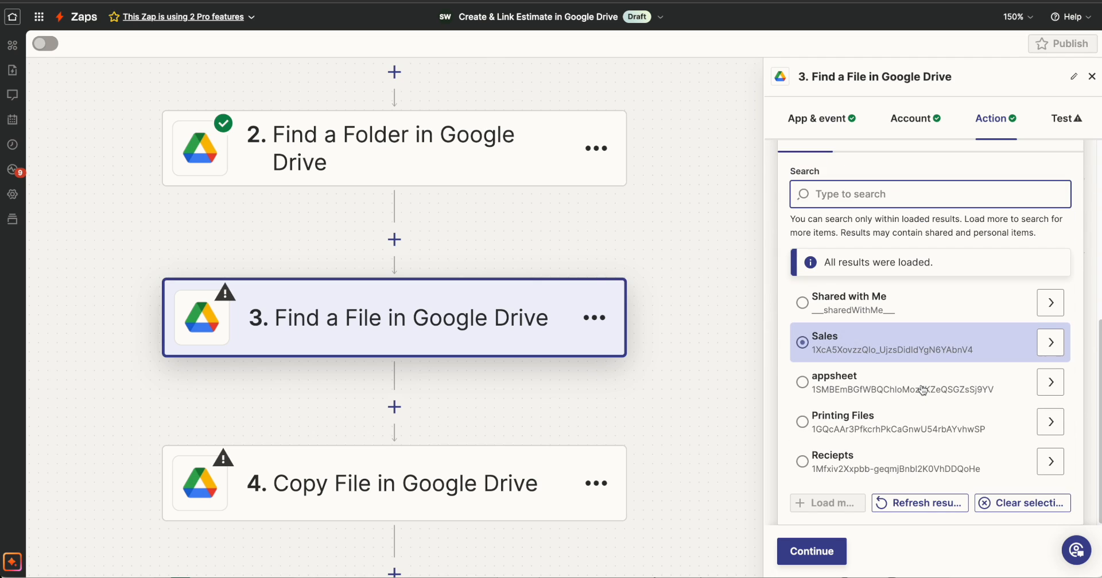
click(895, 464)
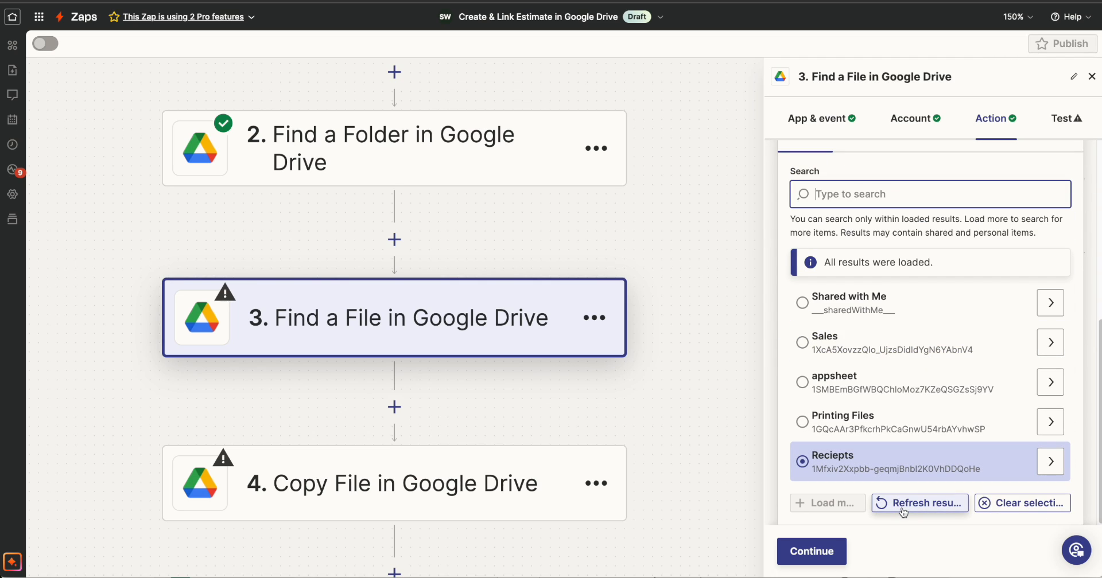
click(902, 508)
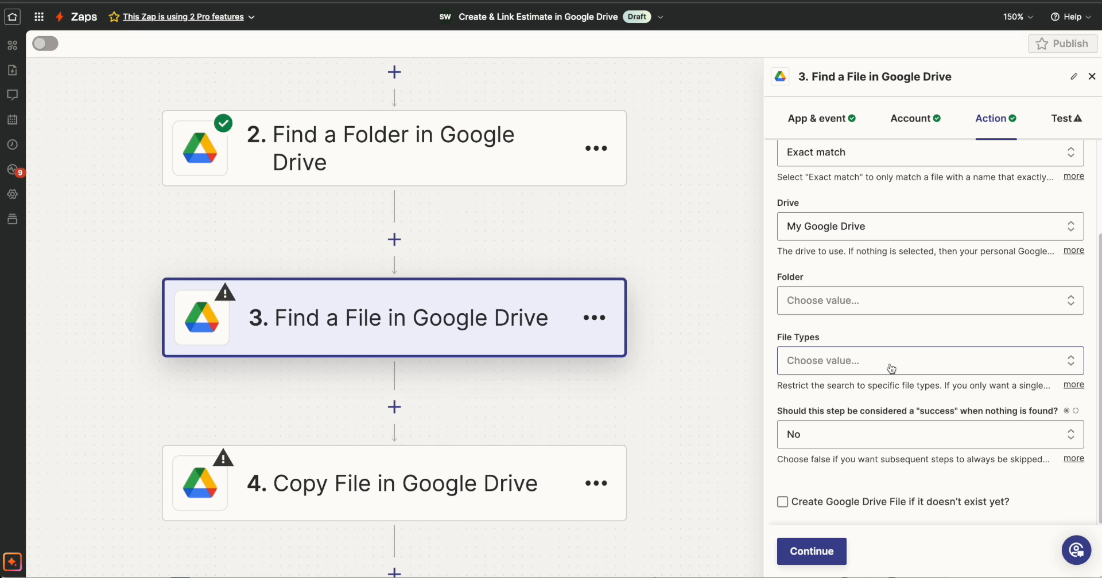
Restrict the file types to Google Sheets and run the Find a File step's test.
click(892, 369)
click(815, 462)
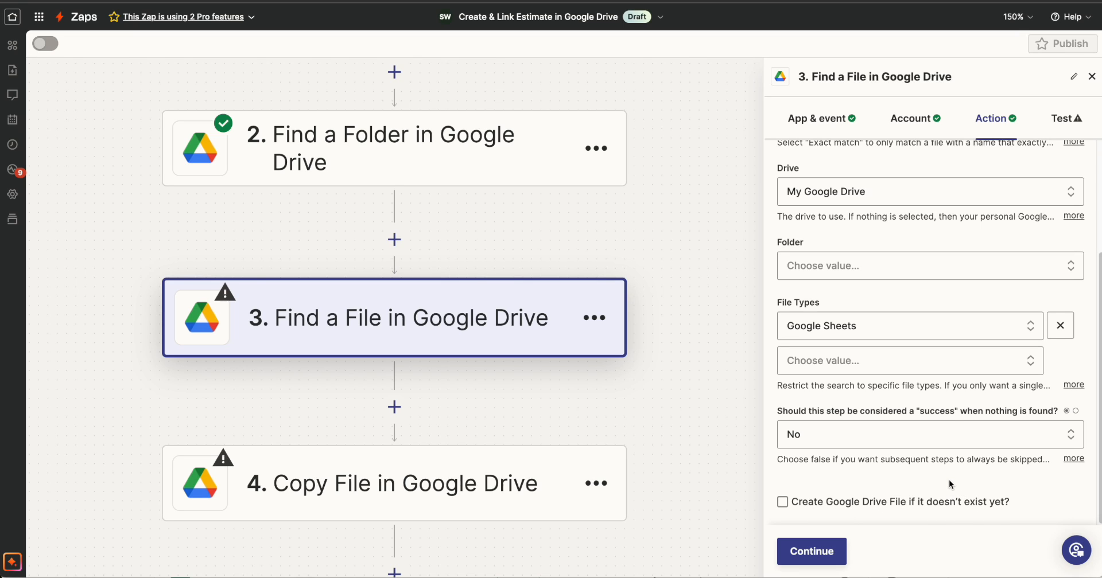
click(826, 550)
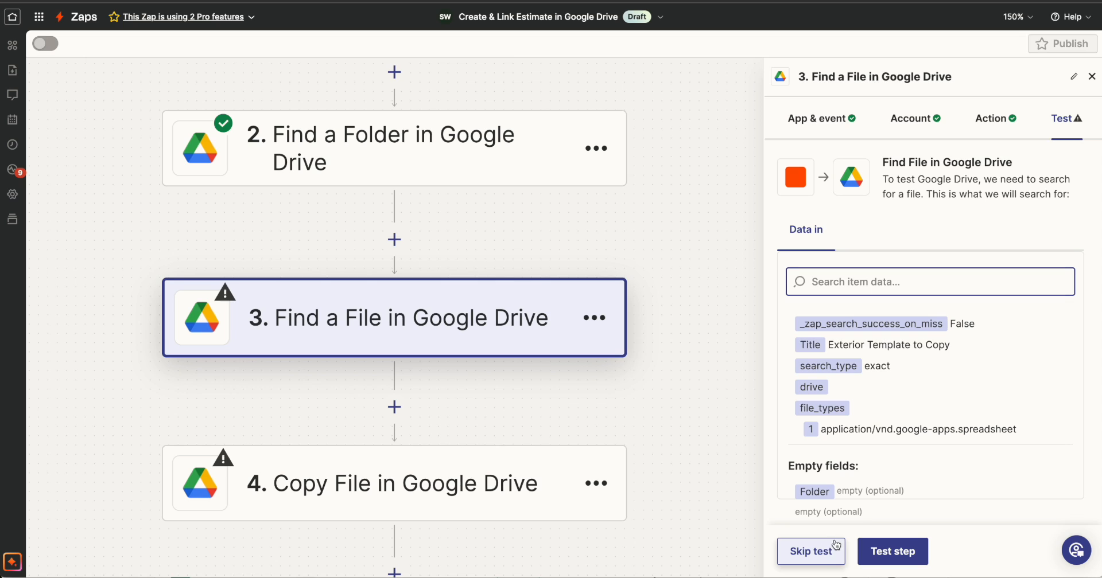
click(908, 558)
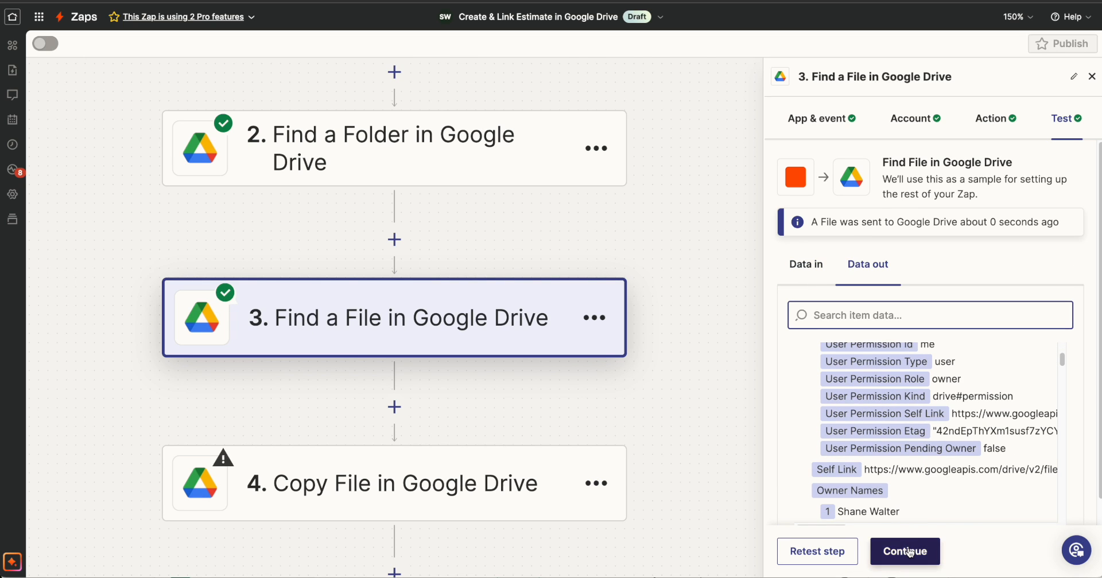
Open the Copy File step's action fields and use the ID from the Find a File step as the custom File value.
click(402, 485)
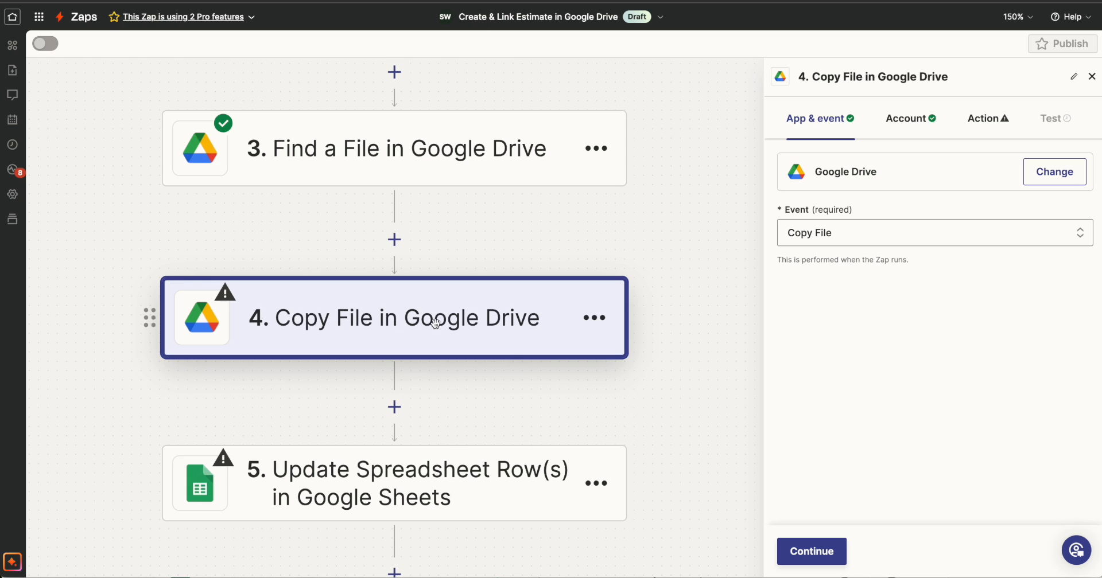
click(811, 552)
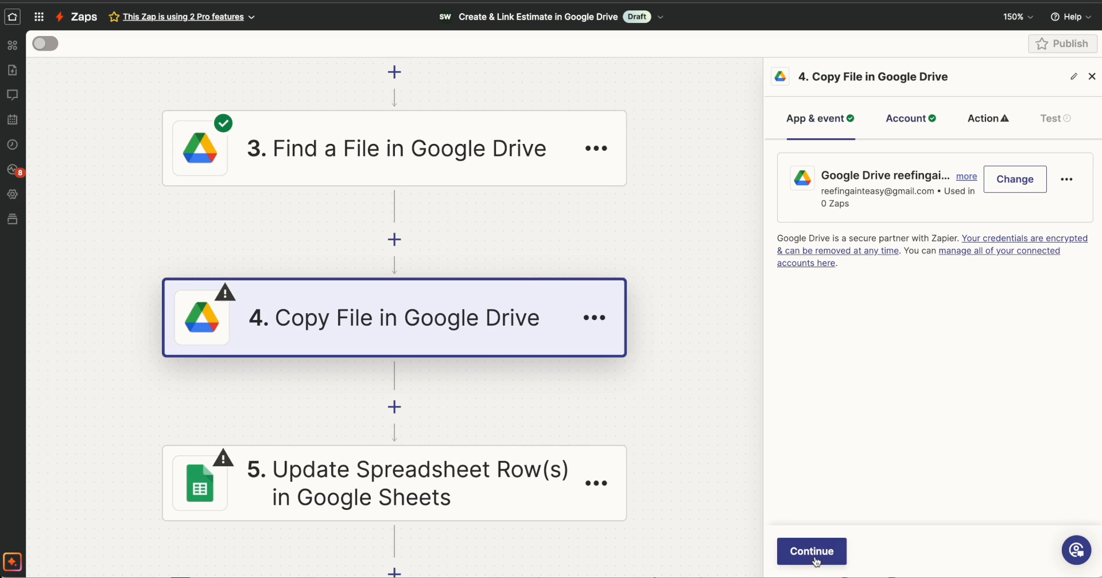
click(812, 552)
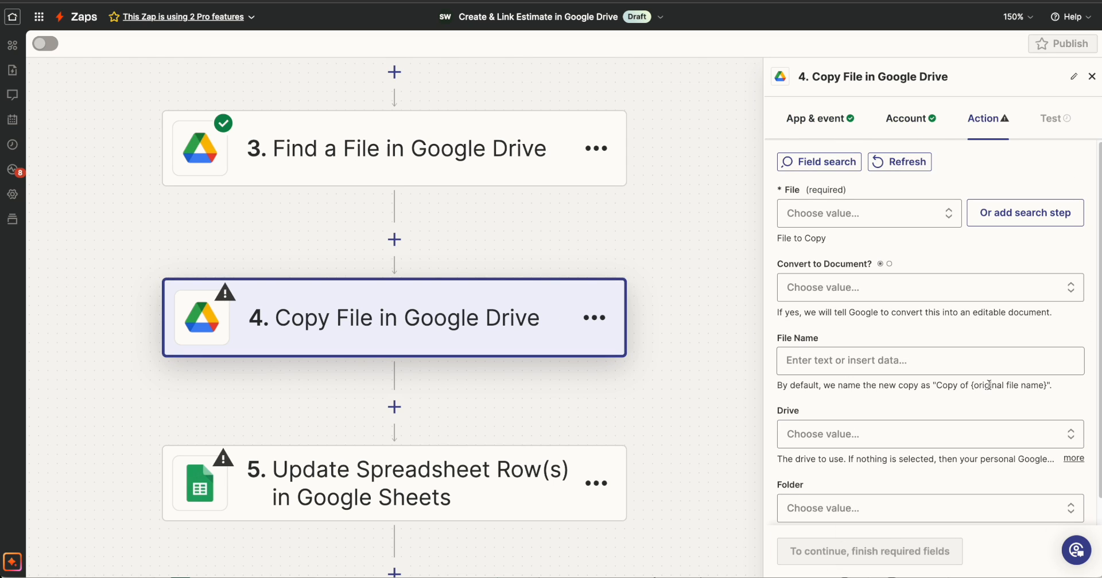
drag(779, 238, 827, 239)
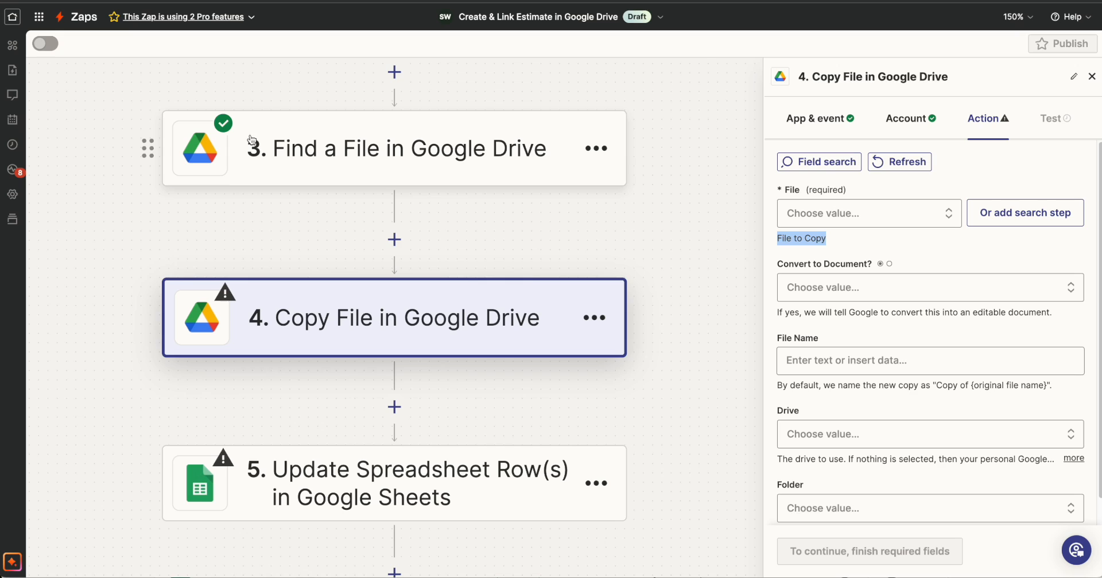
click(875, 218)
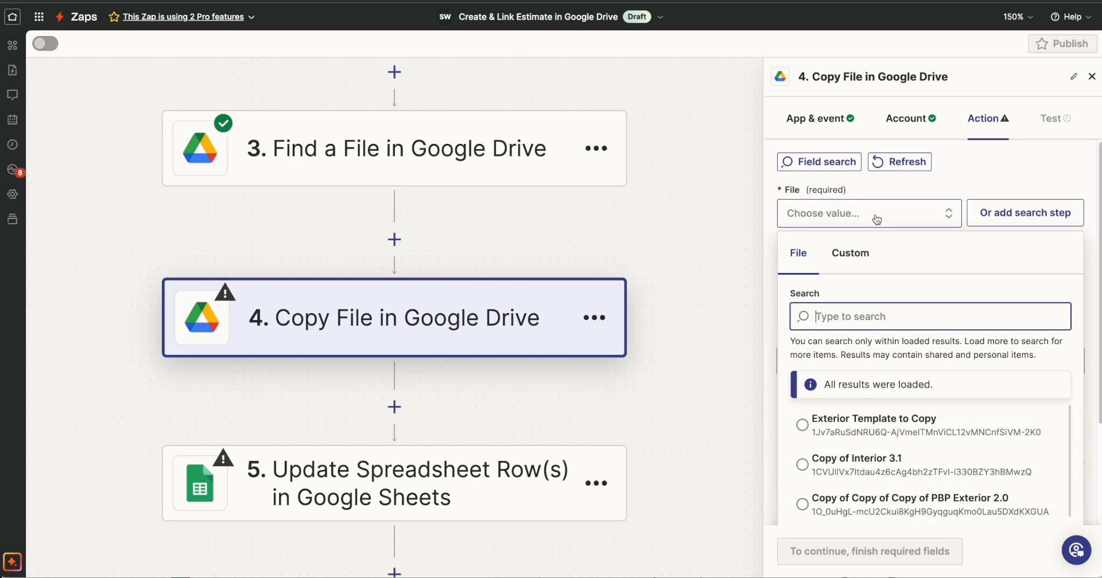
click(861, 254)
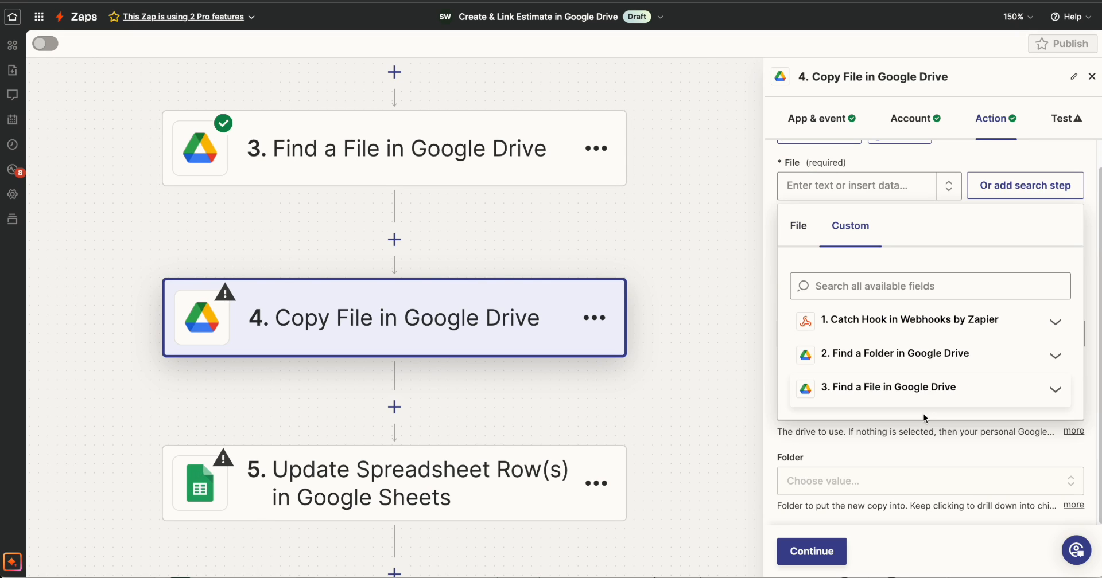
click(887, 389)
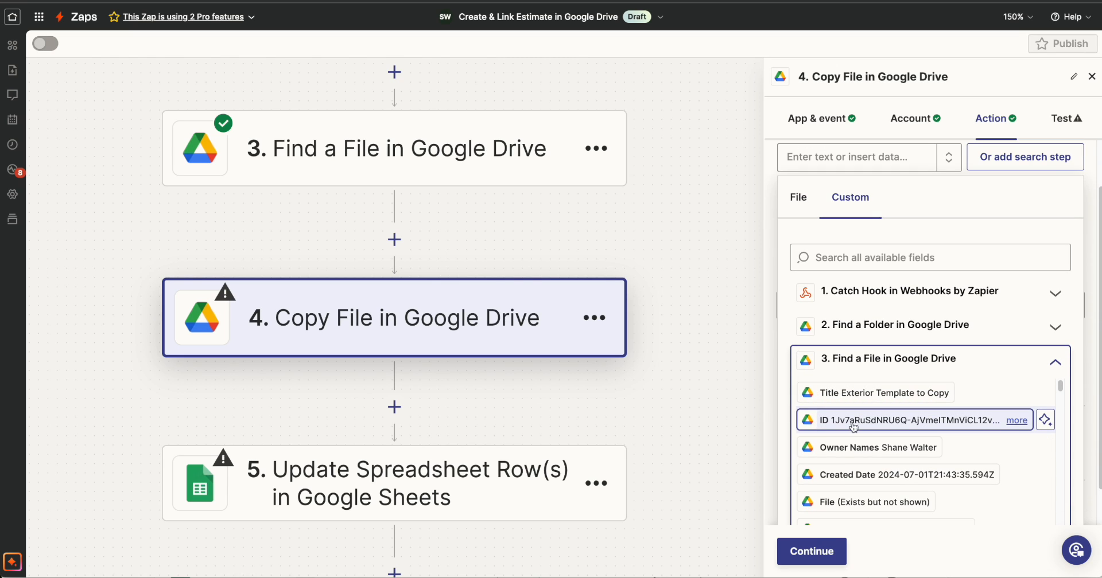
click(903, 421)
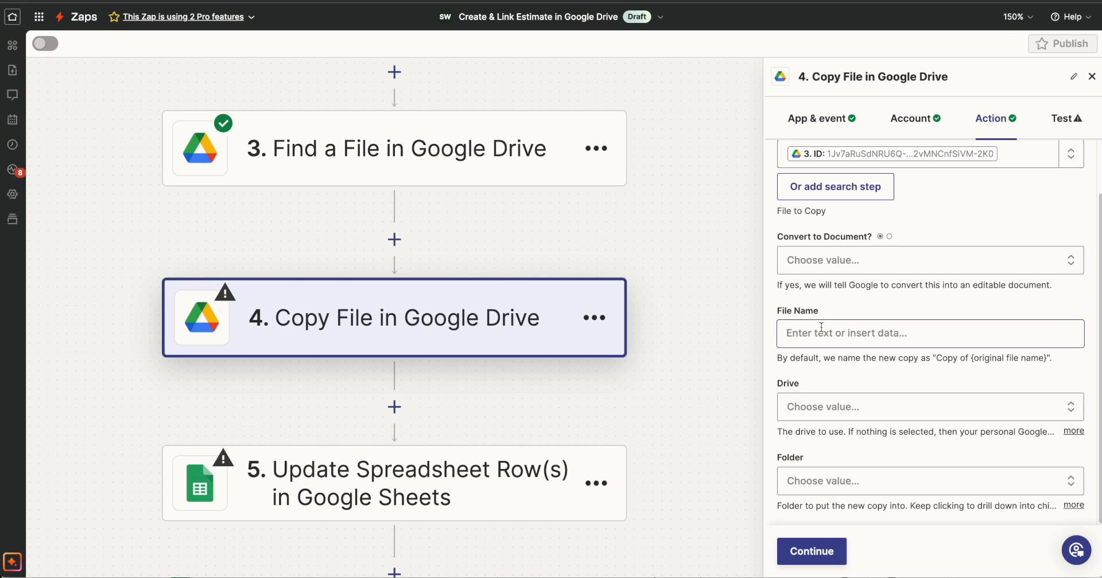
Search the available data for "full" and insert the Catch Hook's Full Name in the copy's File Name.
click(871, 337)
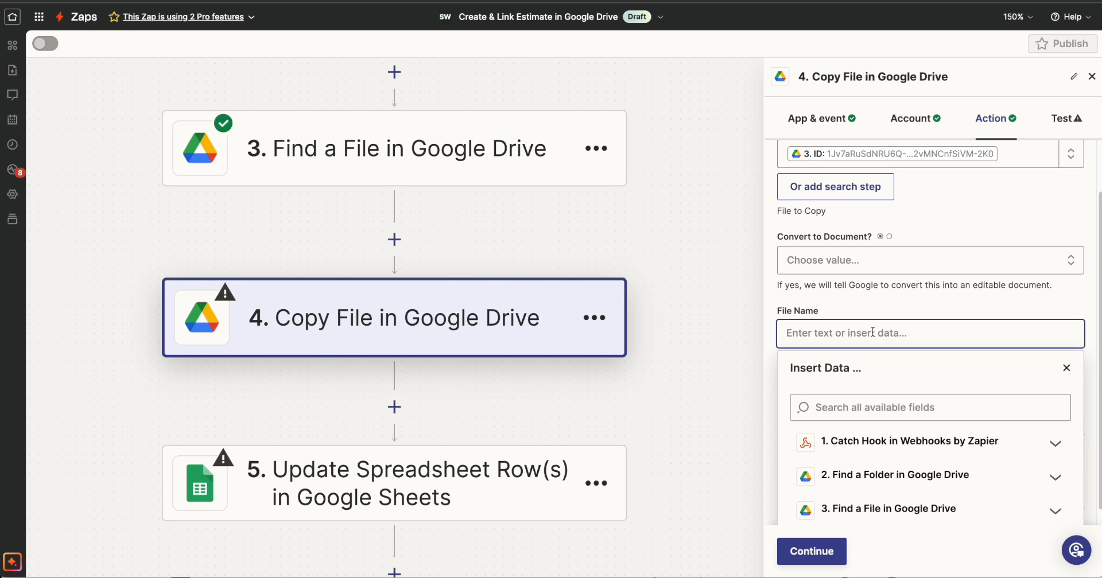
click(859, 437)
click(863, 390)
text(ful)
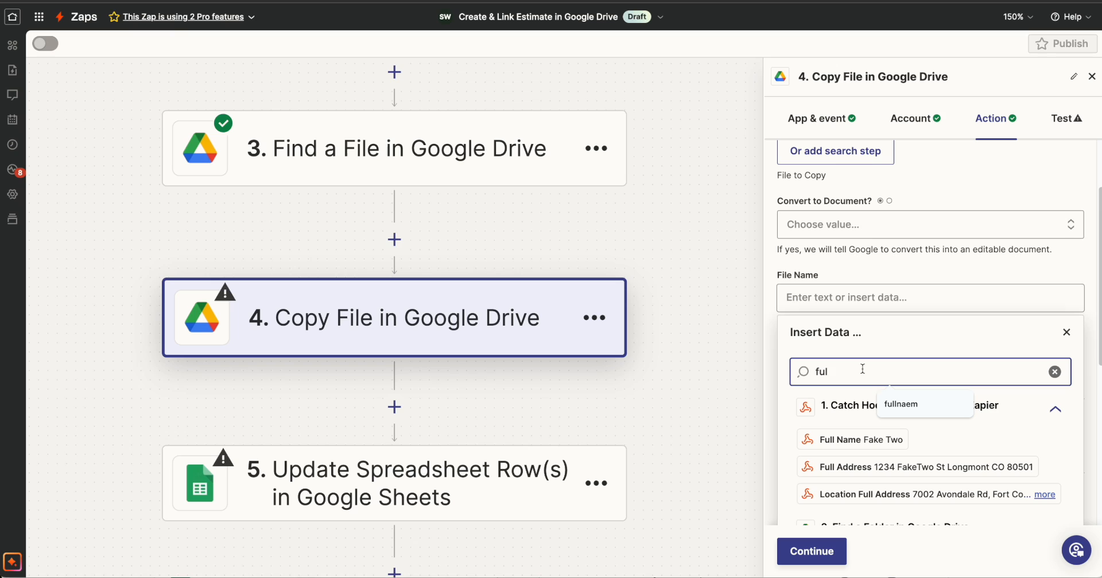
text(l)
scroll(863, 379, down, 1)
click(855, 376)
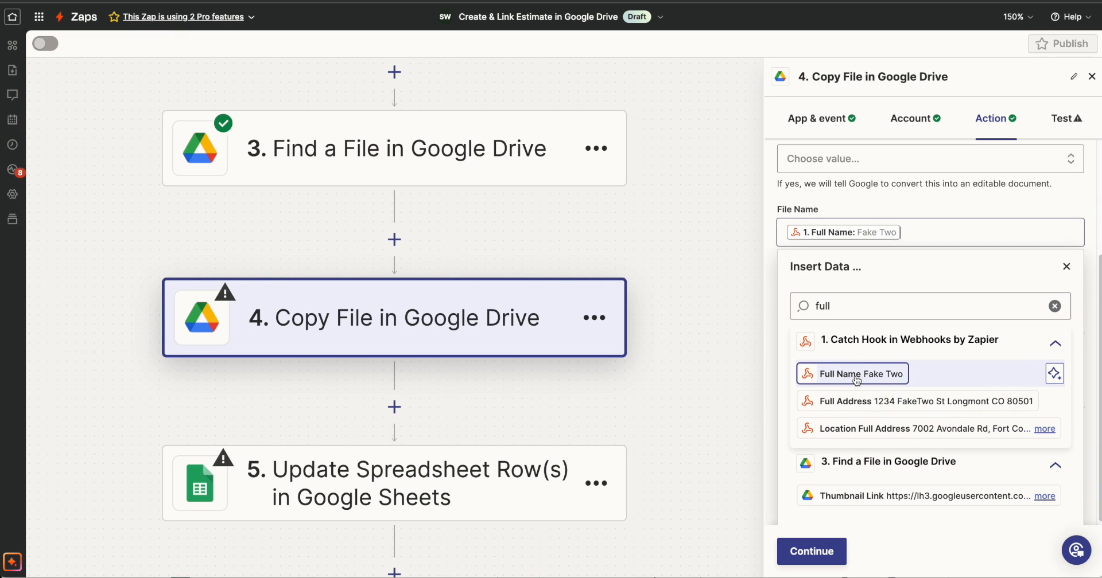
Append "- Exterior" after Full Name in the copied file's File Name.
click(1066, 266)
click(928, 336)
click(935, 322)
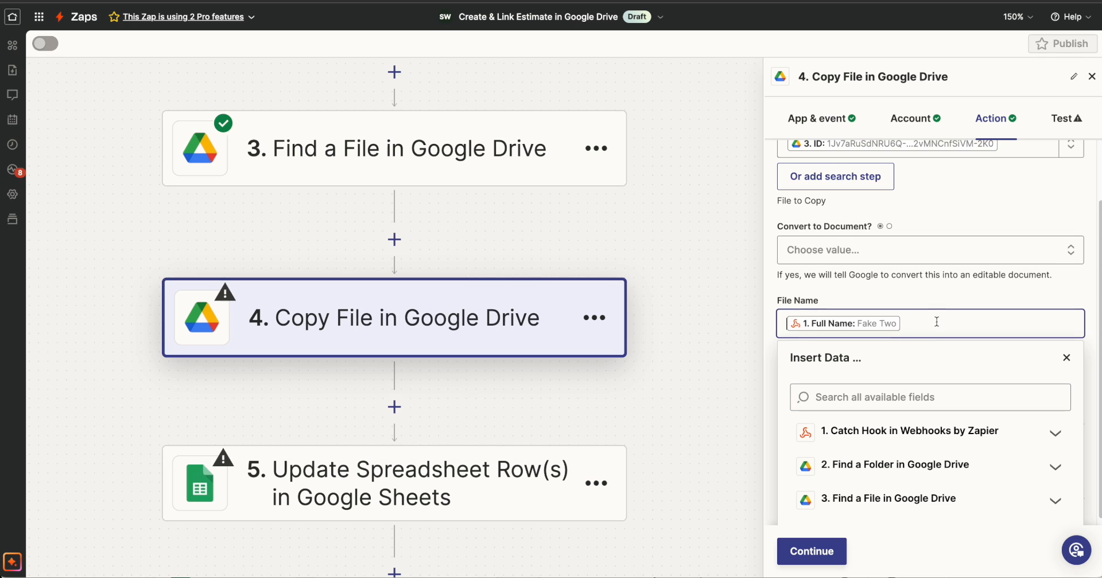
text(- Exterior)
key(Escape)
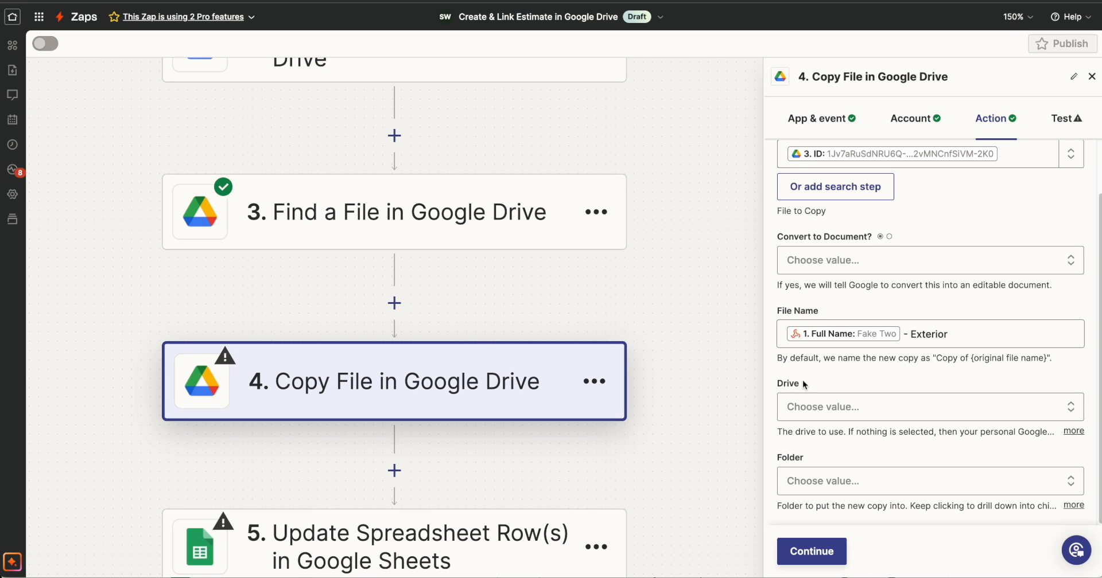
Set the Copy File step's Drive to My Google Drive and its custom Folder value to the ID from the Find a Folder step.
click(835, 407)
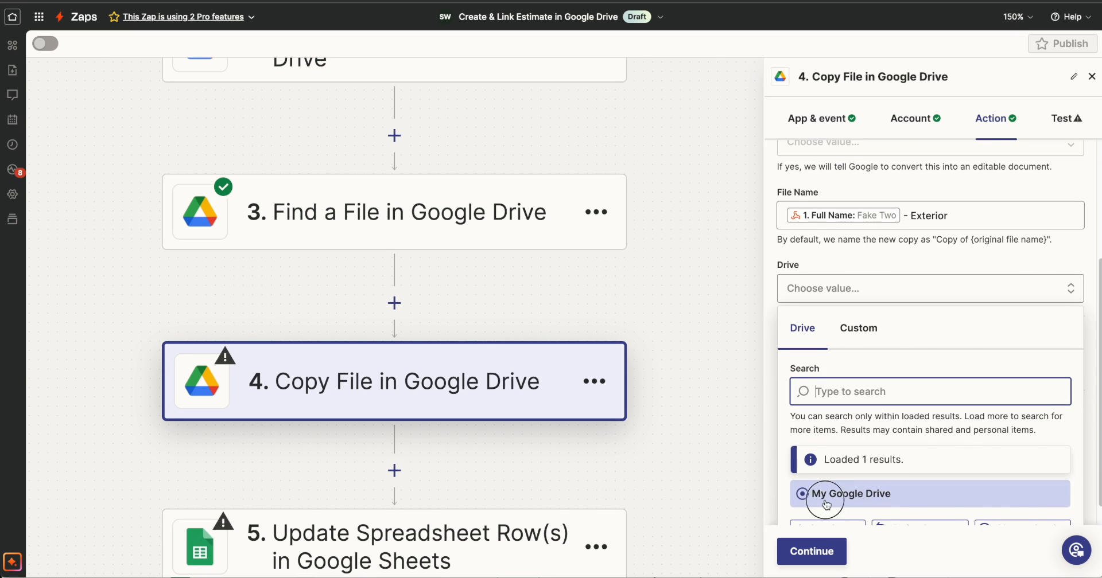
click(844, 493)
scroll(541, 271, up, 5)
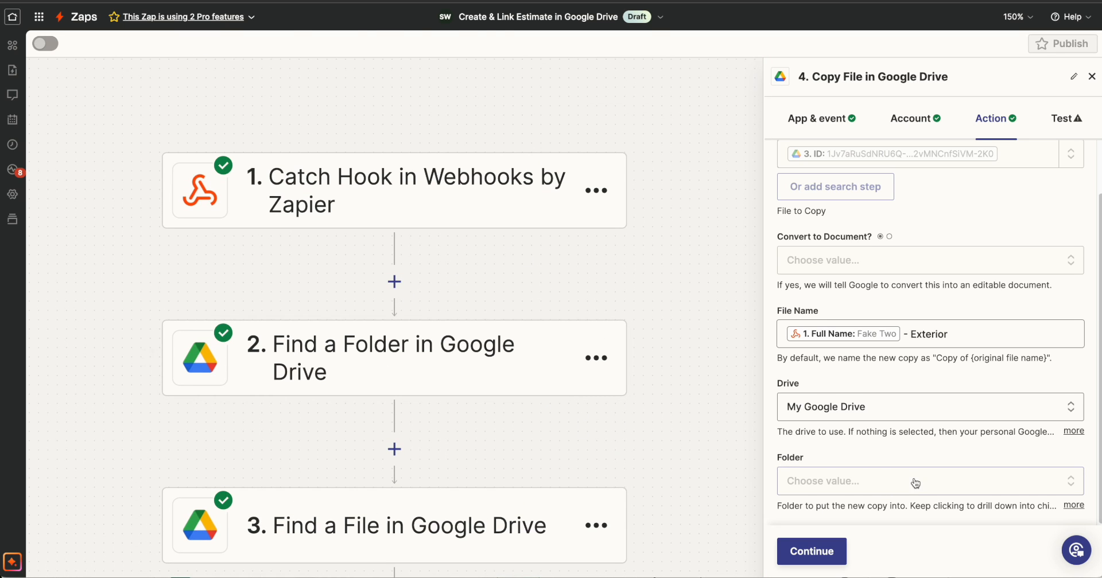
click(894, 482)
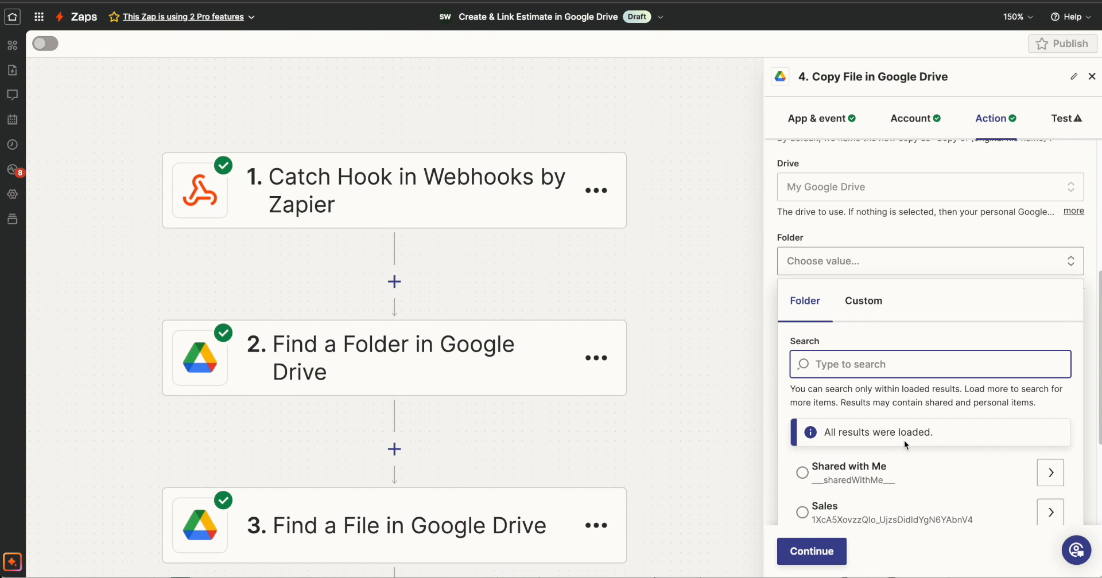
click(864, 300)
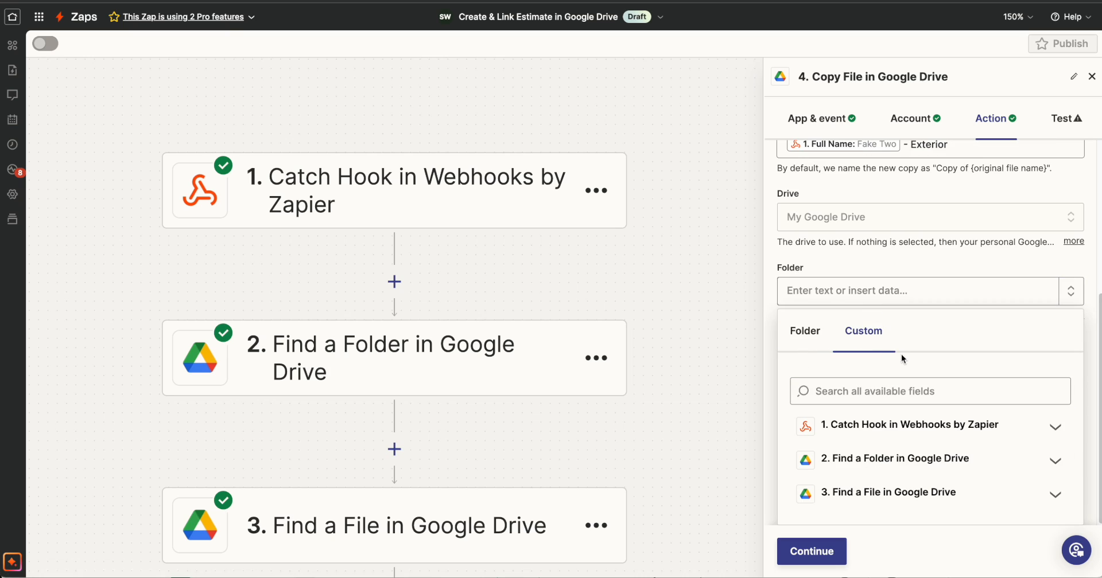
click(870, 461)
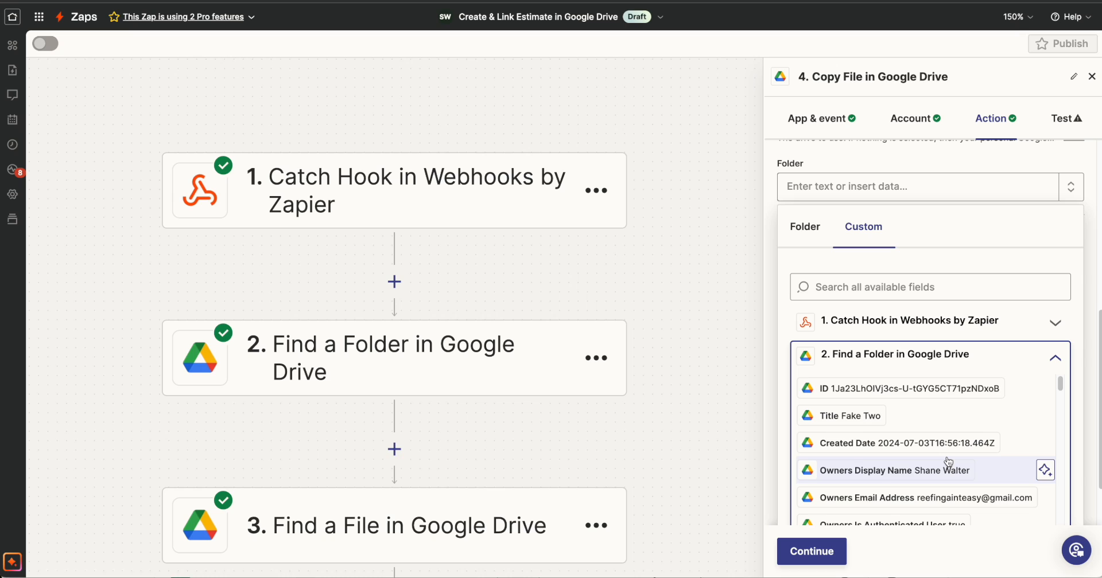
click(899, 389)
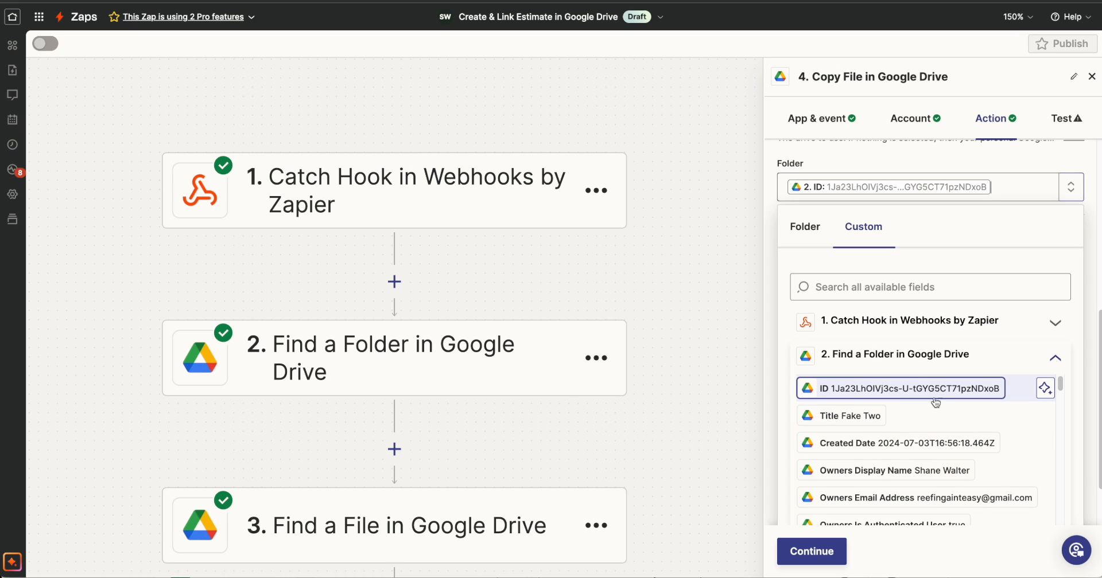
click(1081, 160)
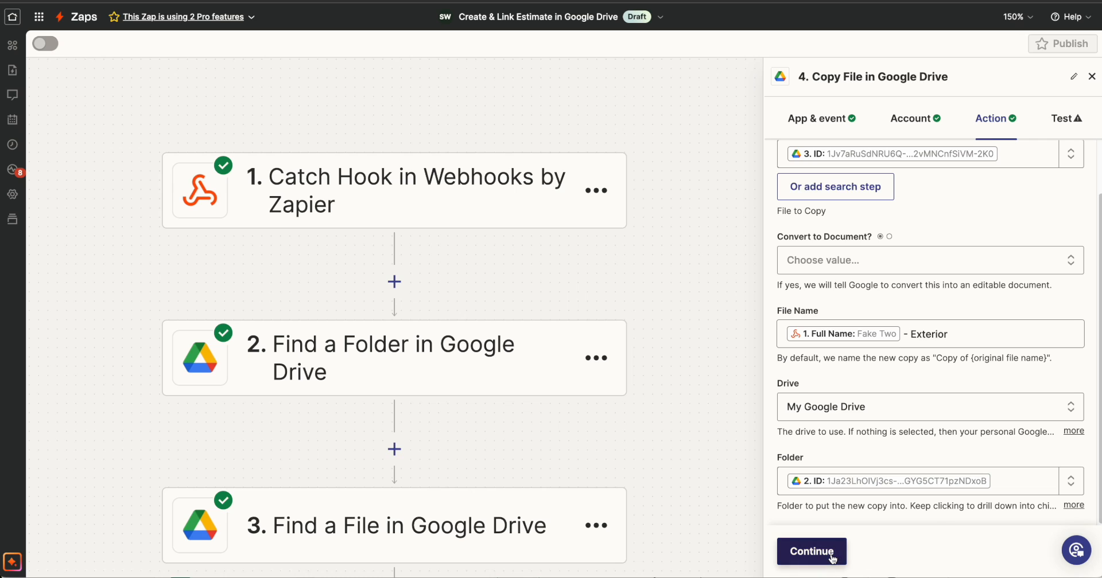
Test the Copy File step and open the copied Exterior spreadsheet from the test contact's folder under Sales in Google Drive.
click(811, 551)
click(902, 551)
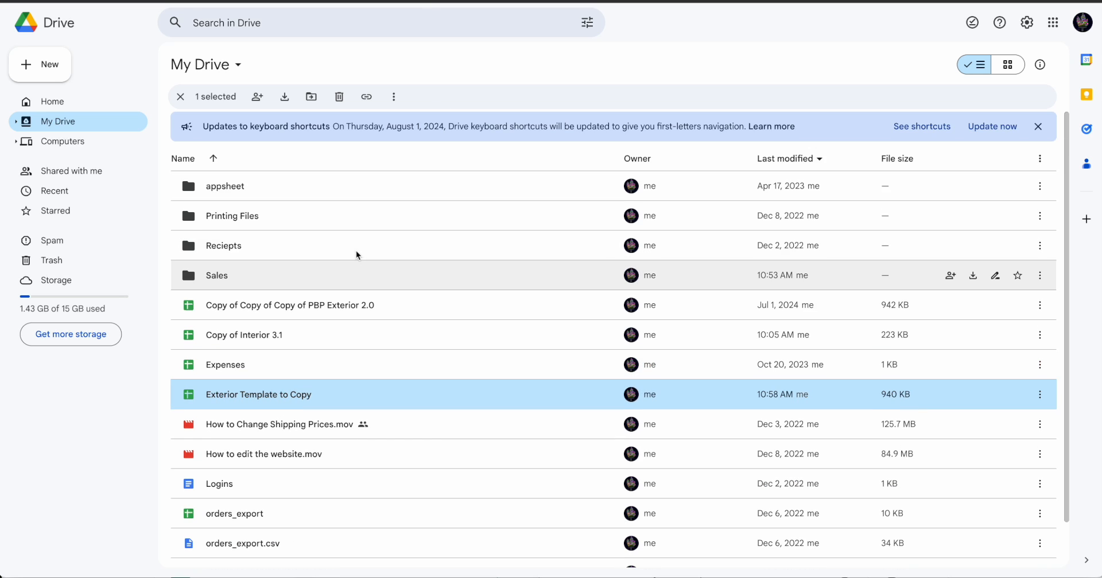
double_click(243, 287)
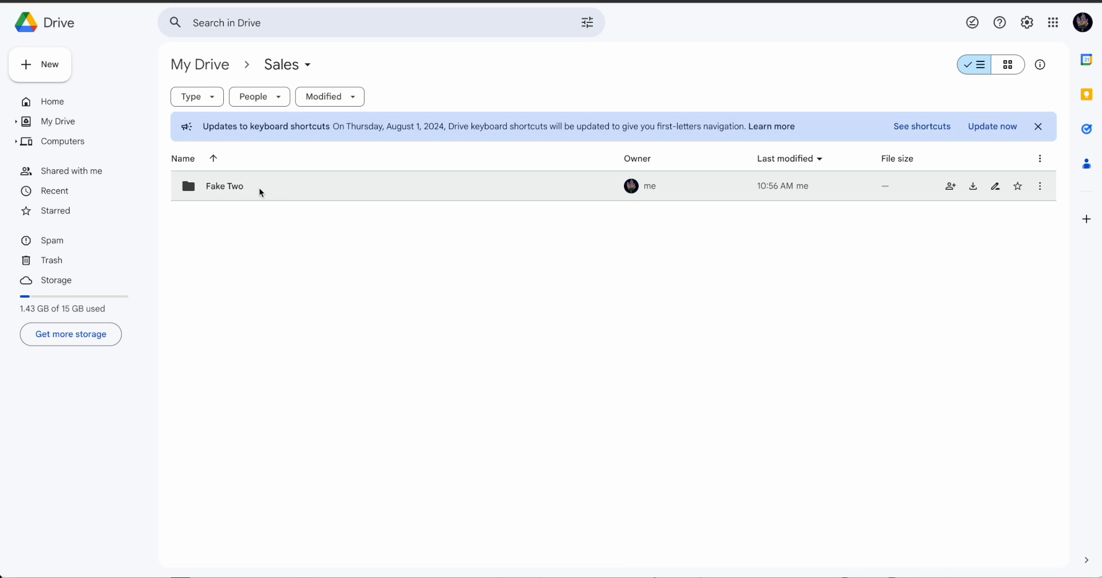
double_click(277, 193)
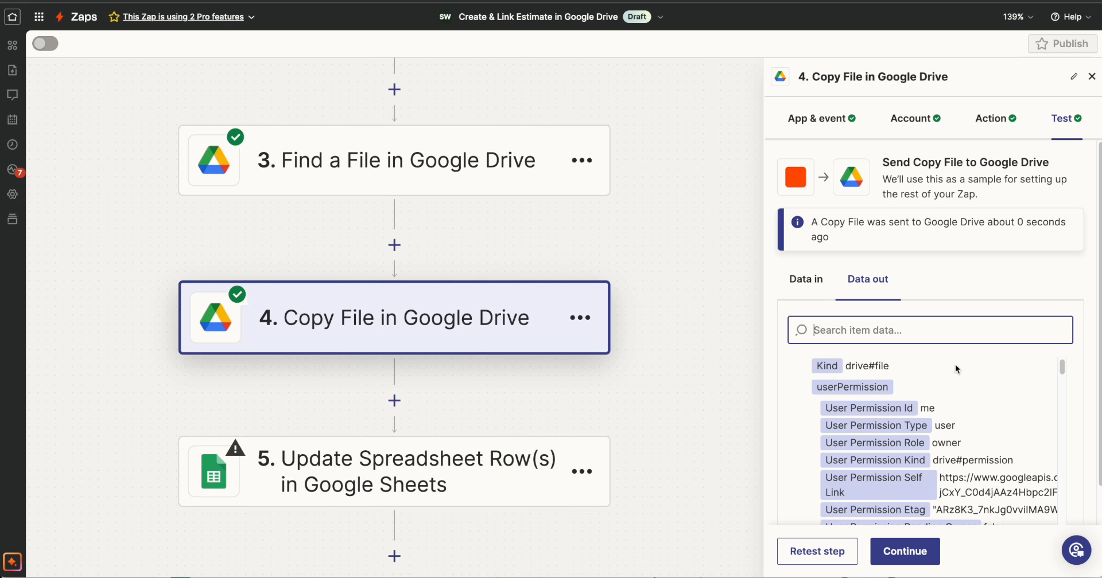
scroll(951, 402, down, 3)
click(903, 549)
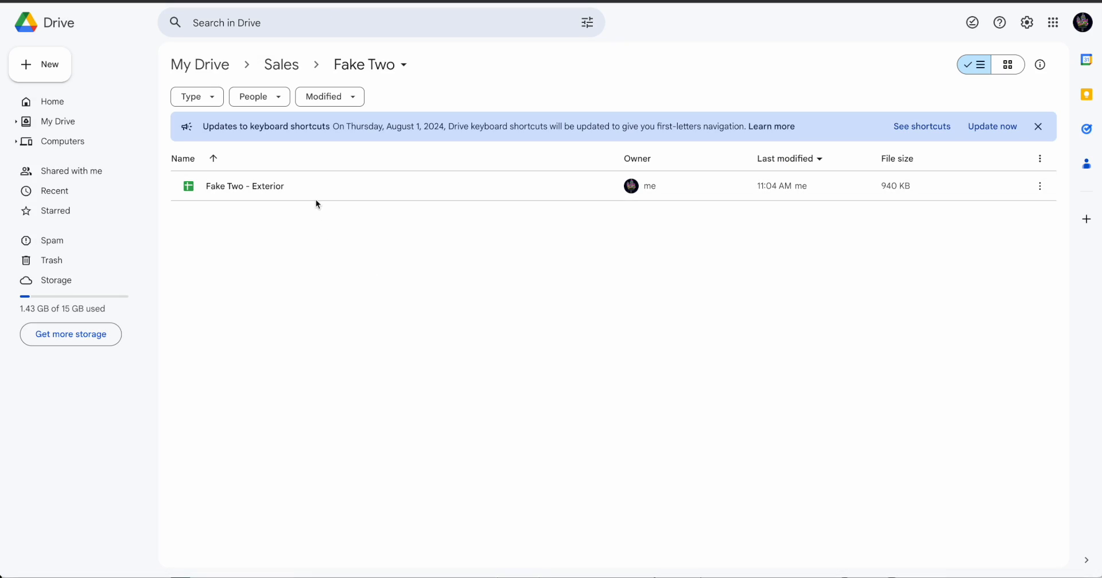
double_click(316, 198)
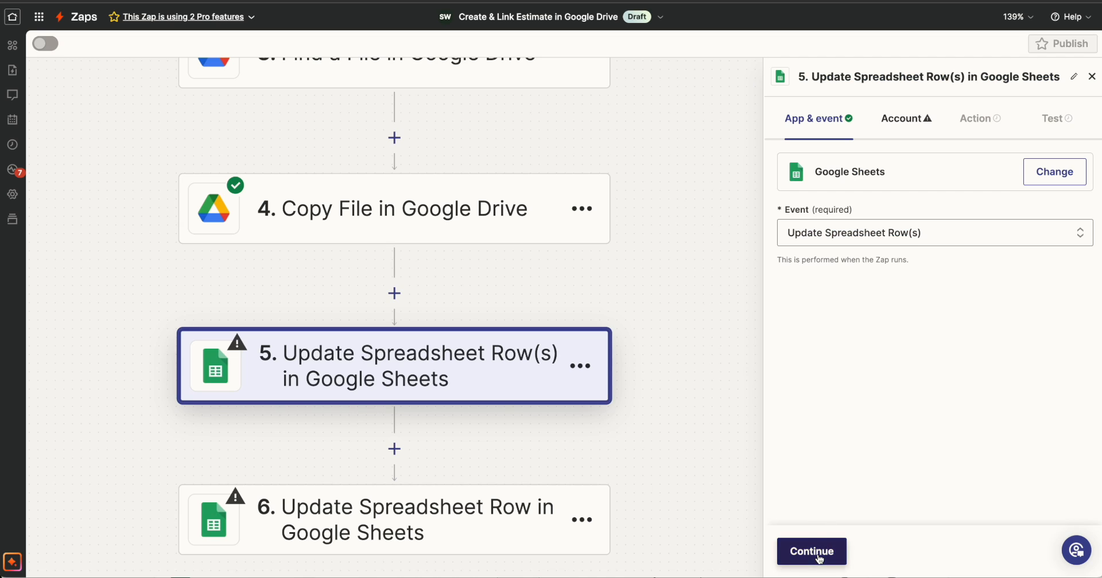
Connect the Google Sheets account to the Update Spreadsheet Row(s) step in Zapier and continue to its action fields.
click(812, 552)
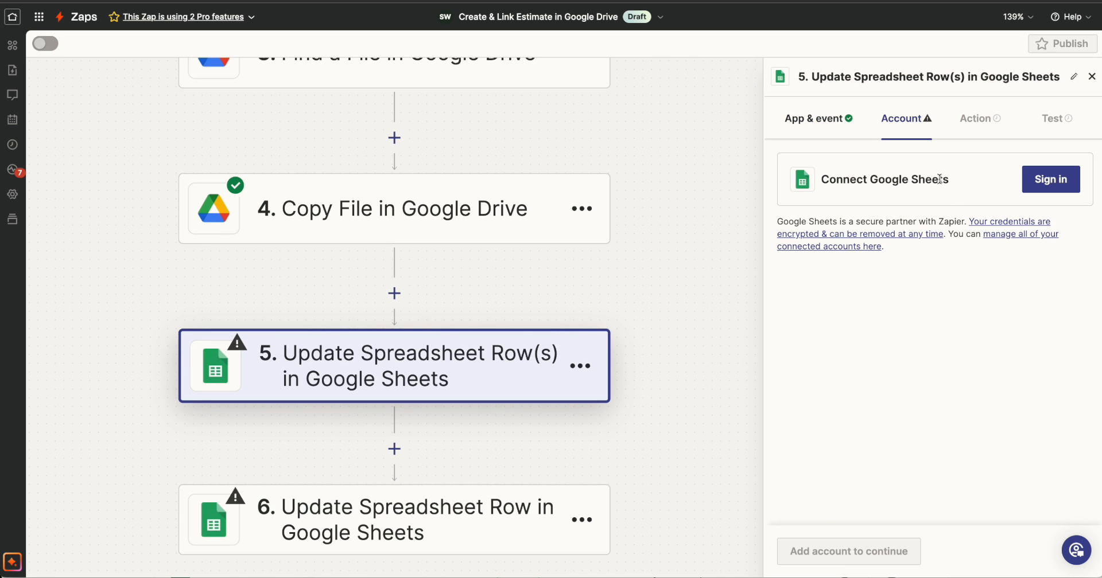
click(1050, 179)
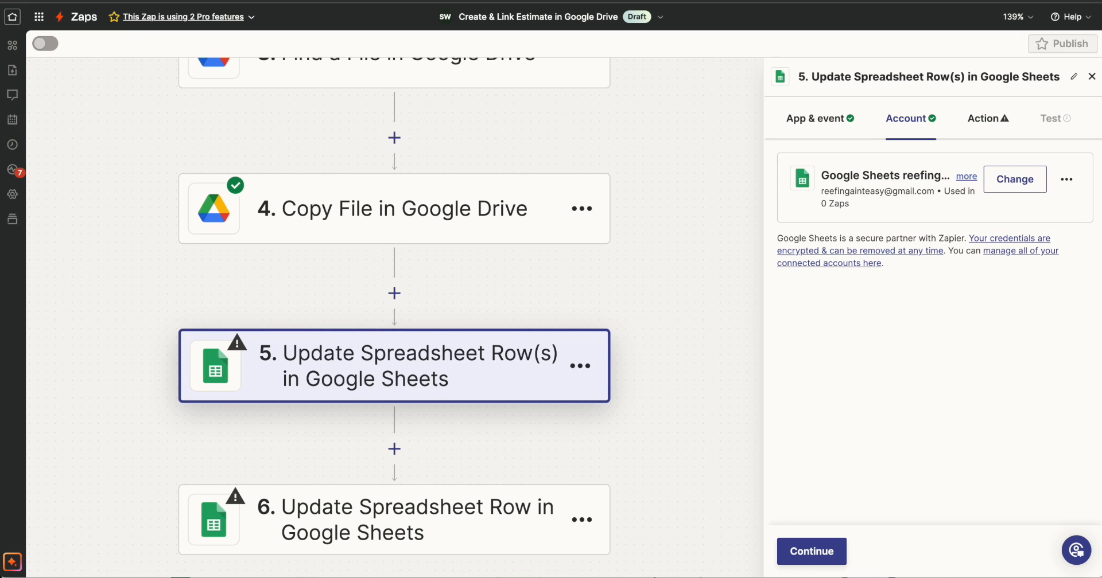
click(812, 551)
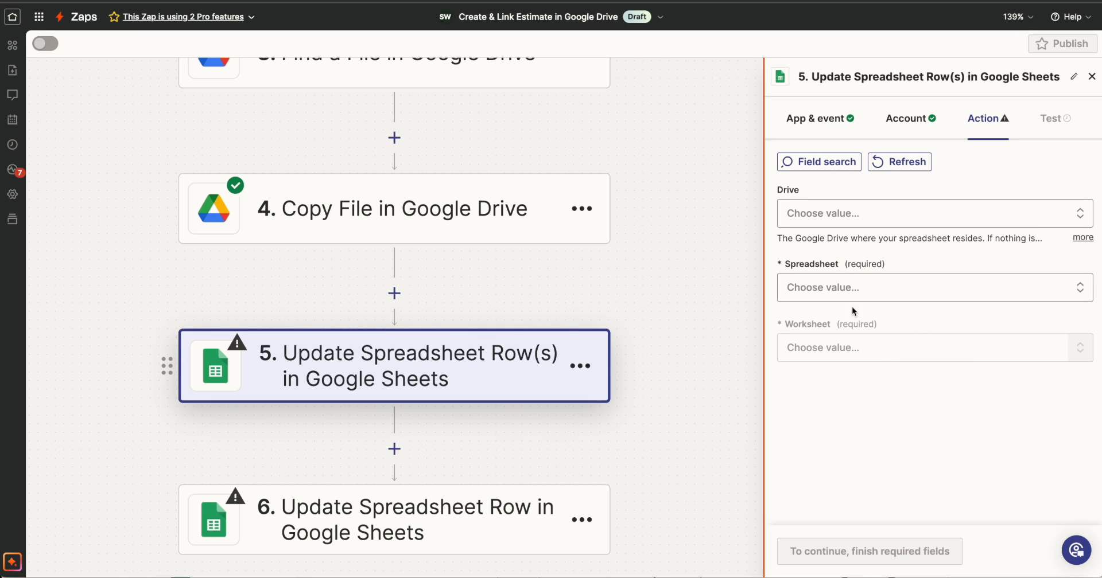
Set the Drive to My Google Drive and use the ID from the Copy File step as the custom Spreadsheet value.
click(899, 220)
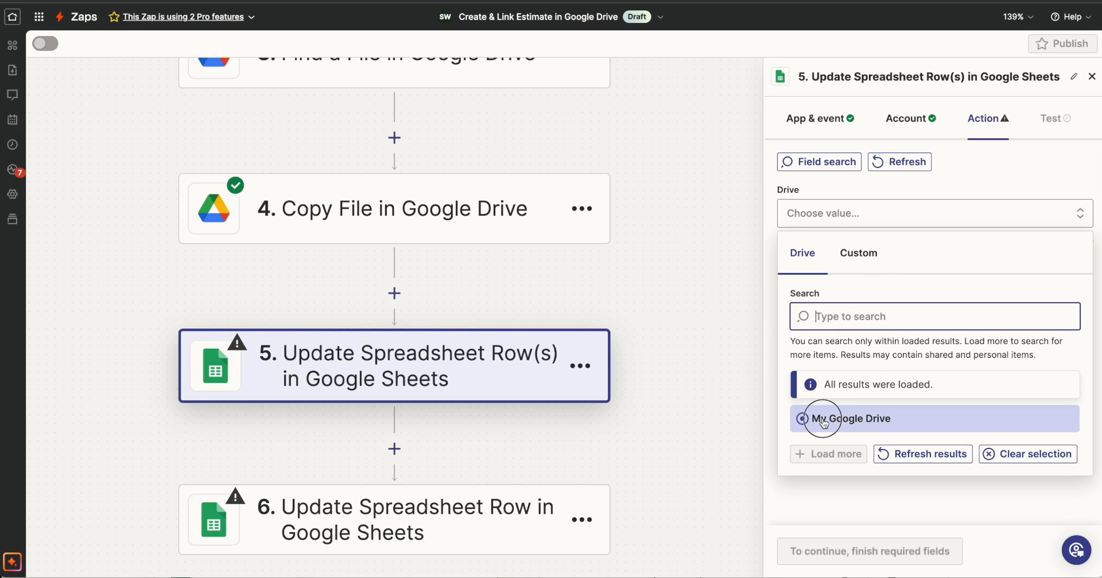
click(802, 419)
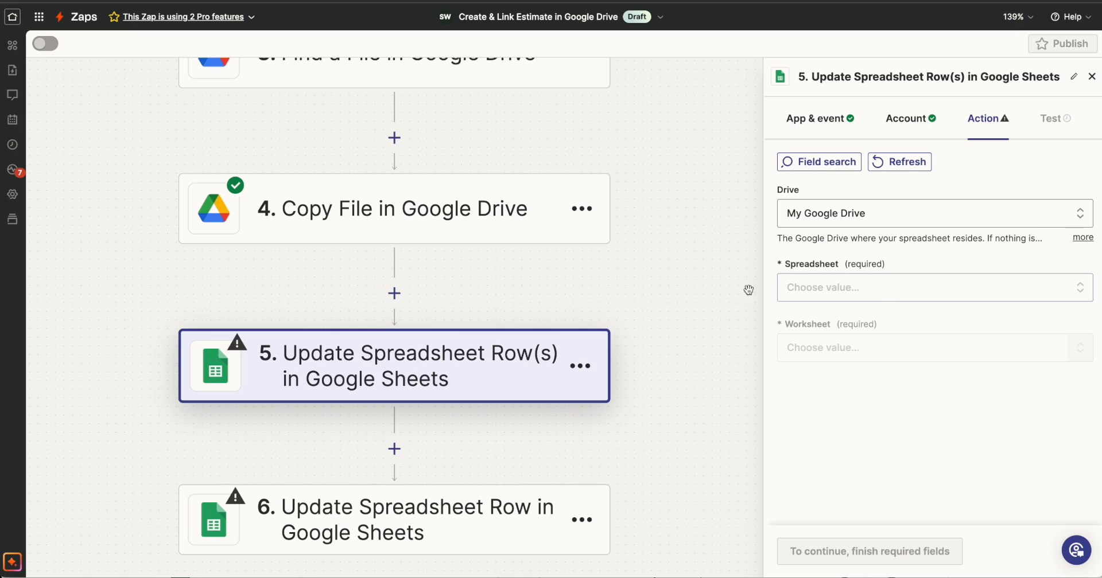
scroll(654, 281, up, 1)
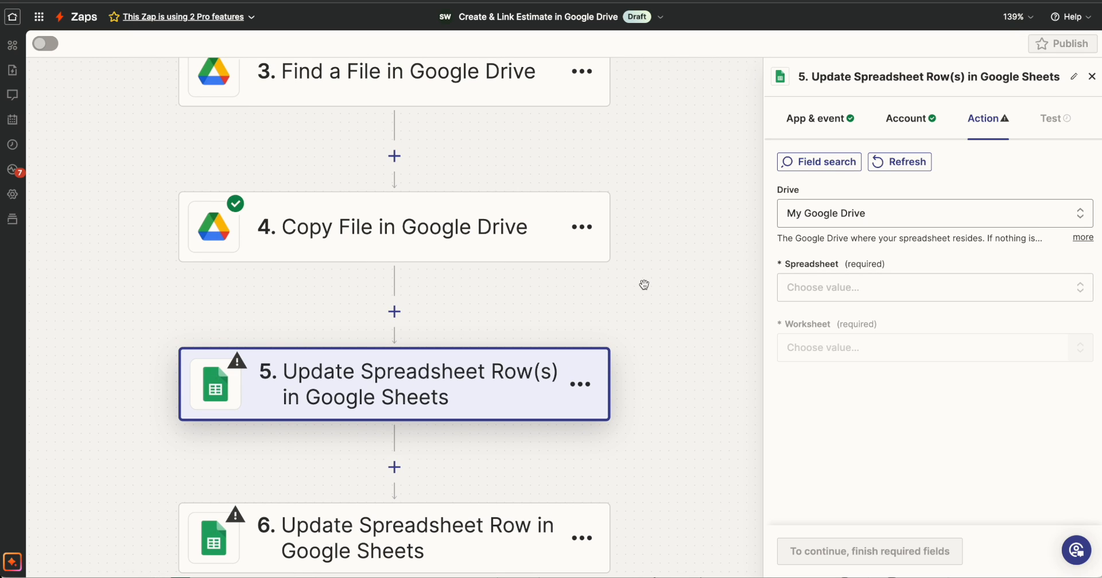
click(851, 289)
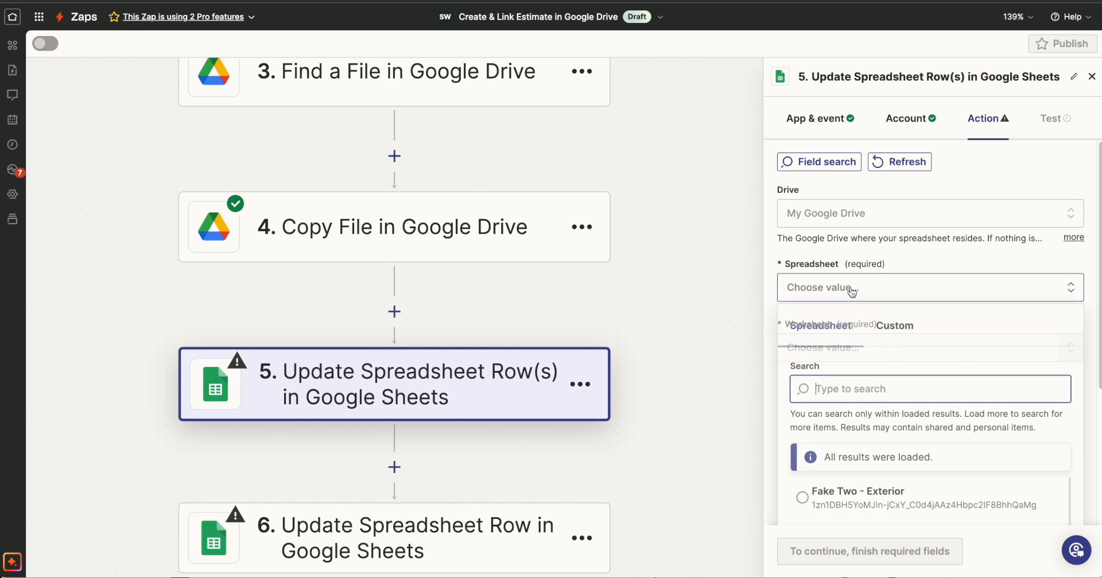
scroll(917, 364, down, 4)
scroll(903, 332, up, 3)
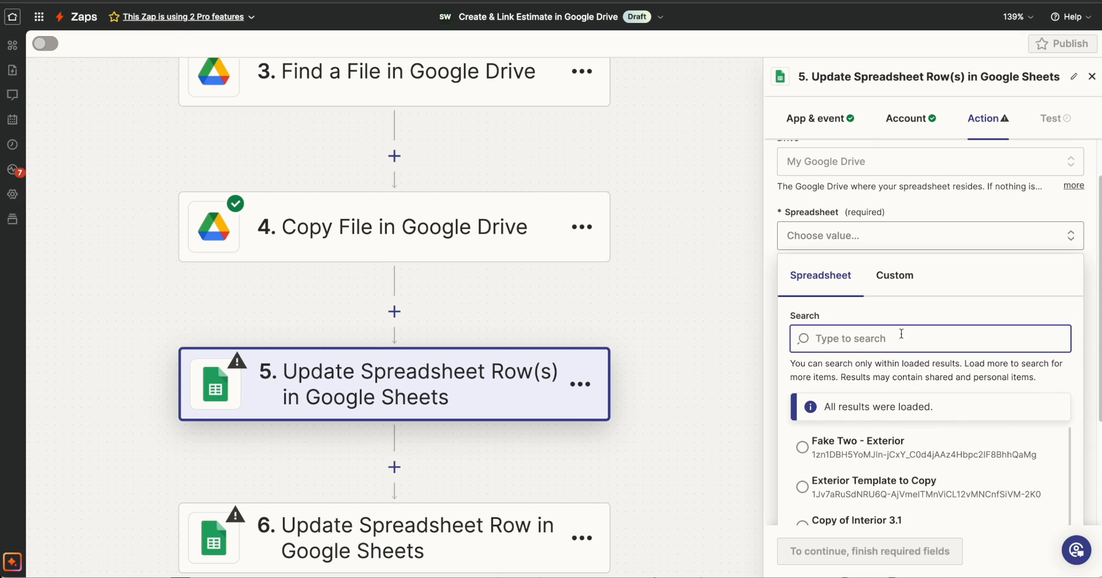
click(901, 284)
click(872, 492)
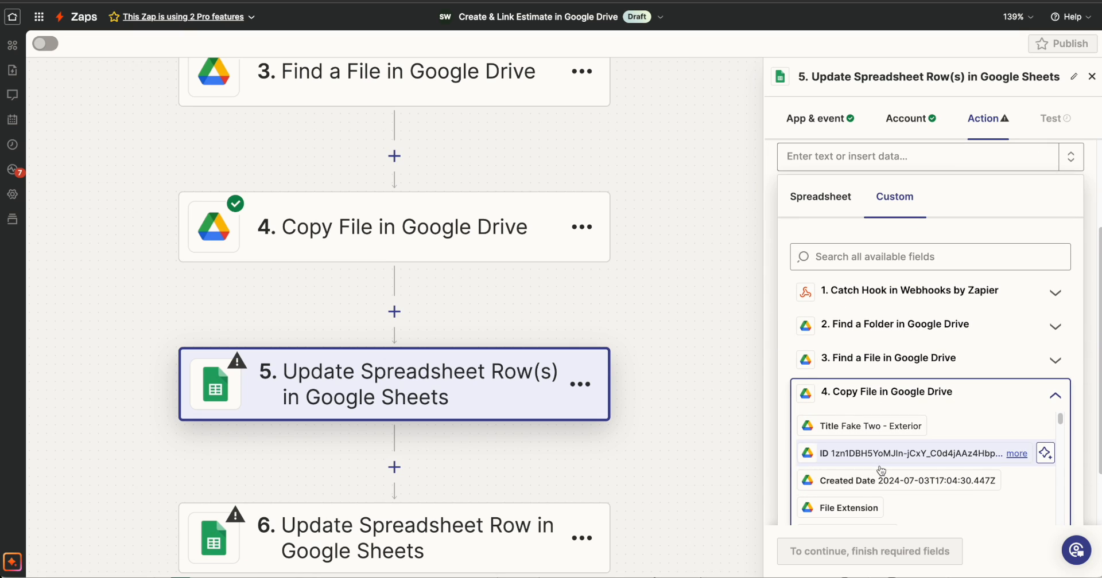
click(884, 454)
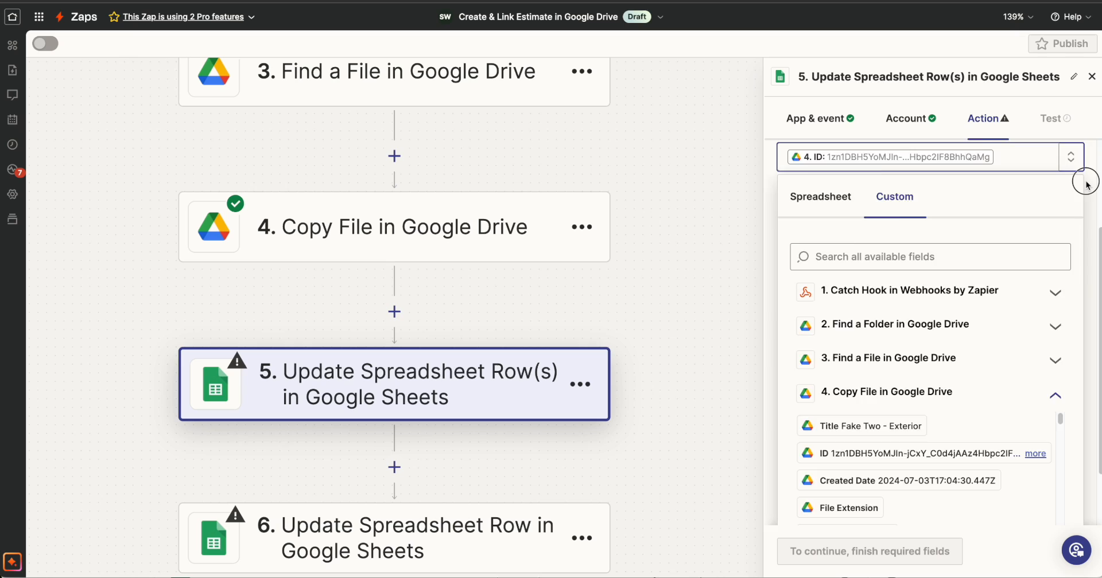
click(1086, 183)
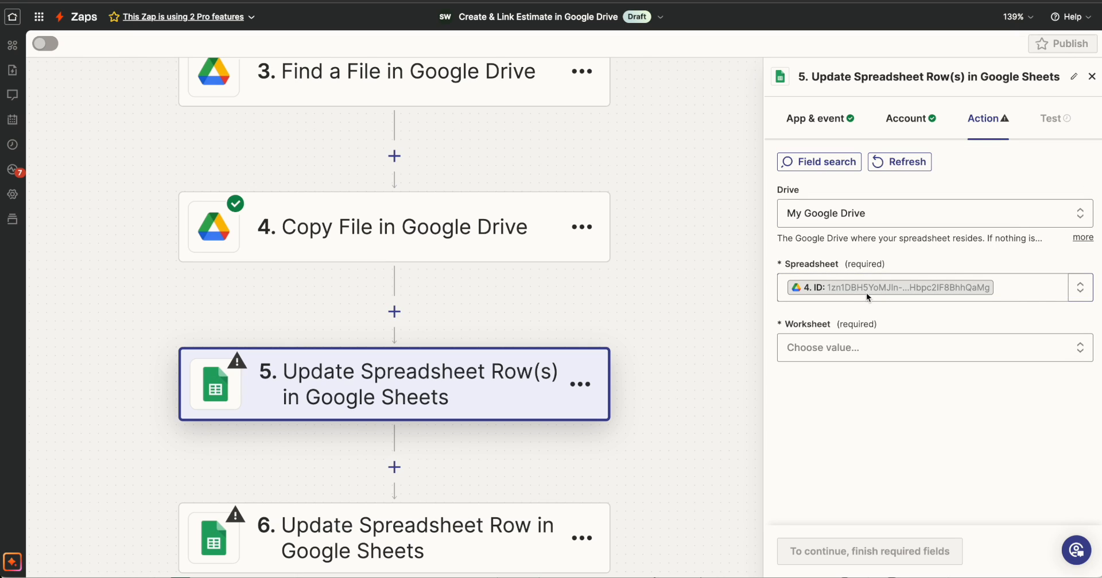
Look through the sheets of the copied Exterior spreadsheet and choose Contract as the Worksheet in the Zapier step.
click(394, 0)
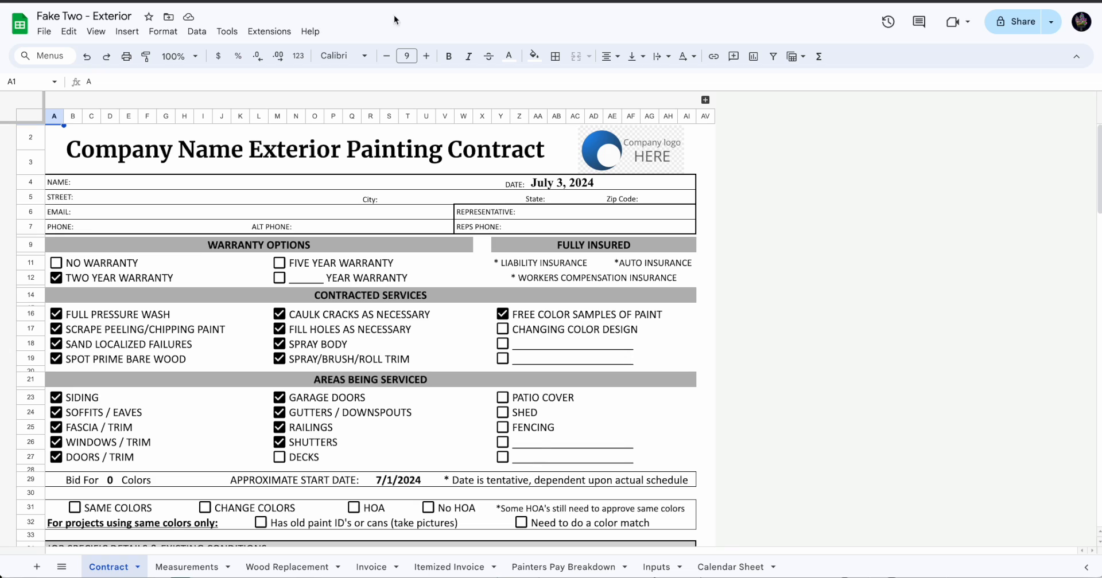
click(204, 567)
click(281, 567)
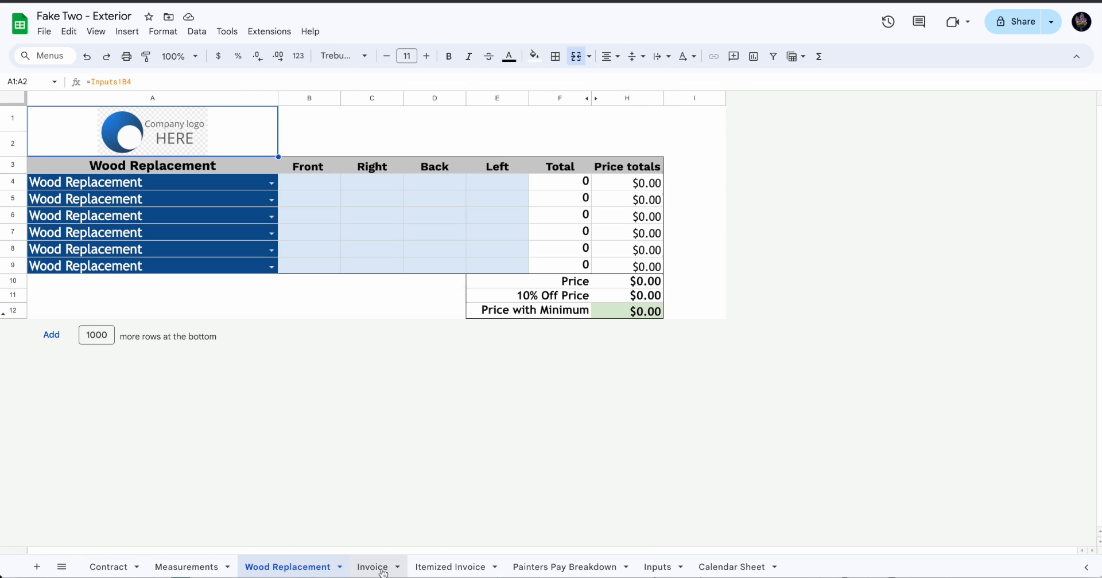
click(381, 568)
click(117, 567)
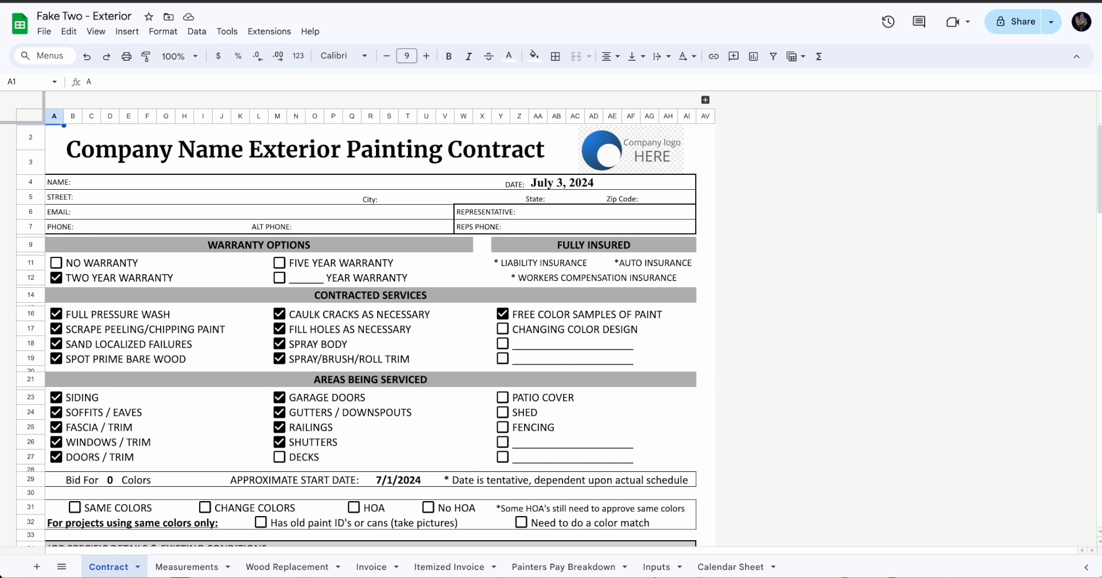
click(259, 0)
click(871, 349)
scroll(881, 384, down, 2)
click(826, 463)
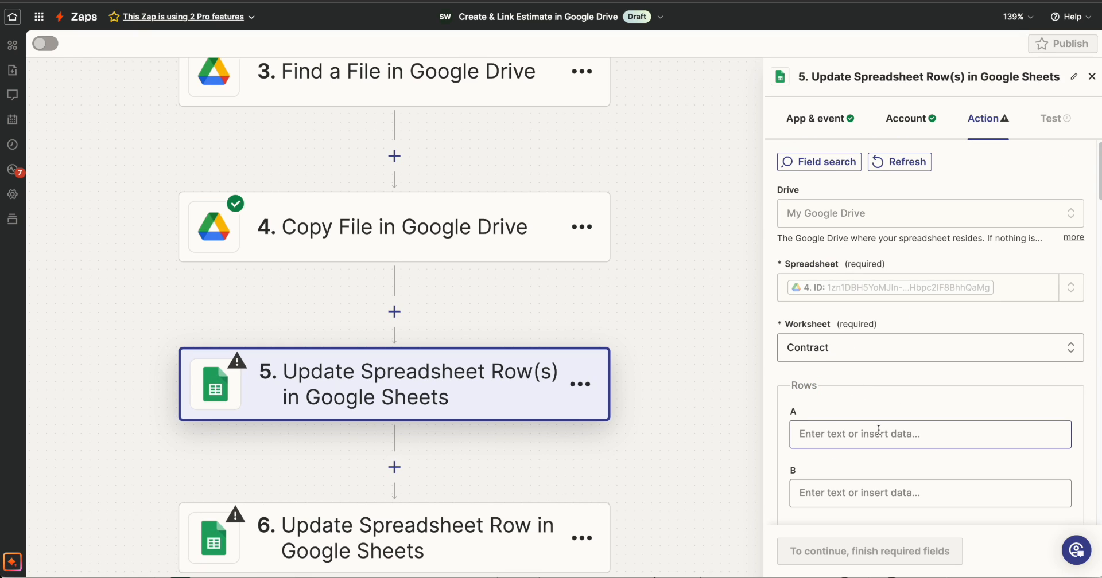
Compare the Zap step's row fields with the Contract sheet and identify the column and row of its NAME entry cell.
scroll(877, 429, down, 20)
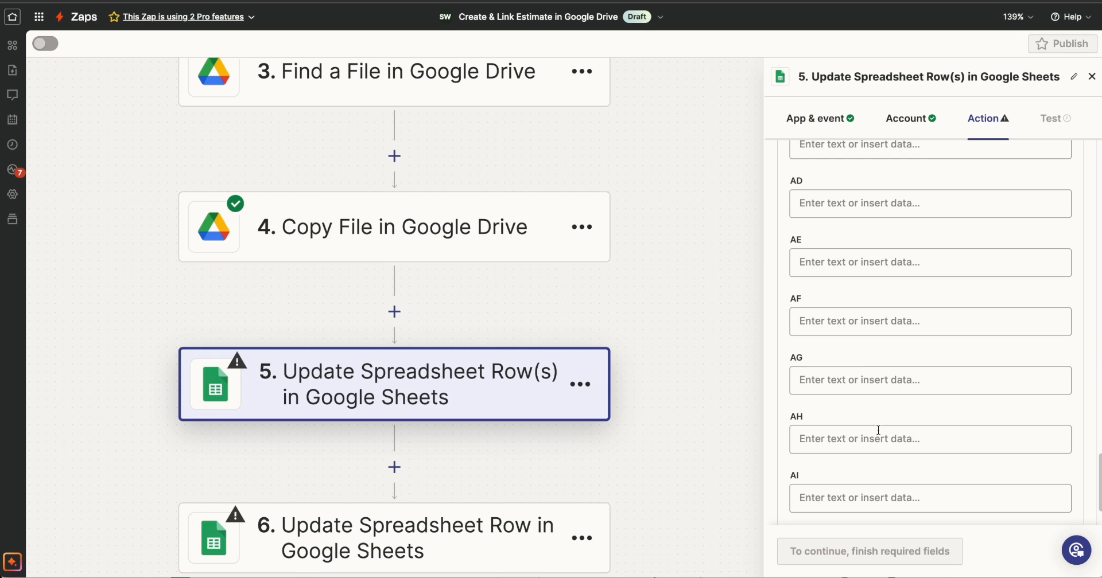
scroll(878, 429, down, 2)
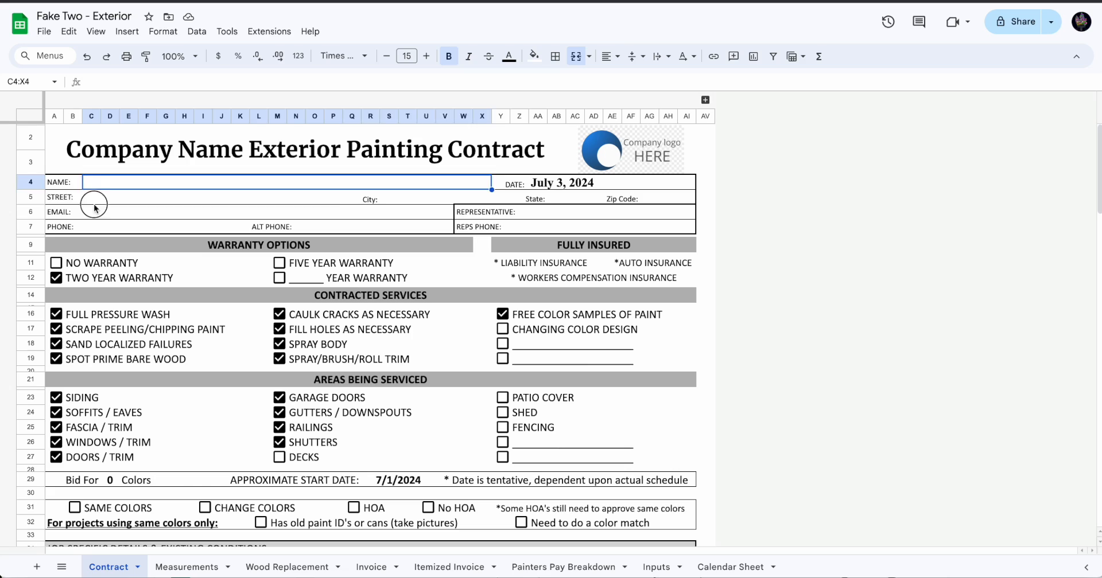
click(94, 198)
click(90, 183)
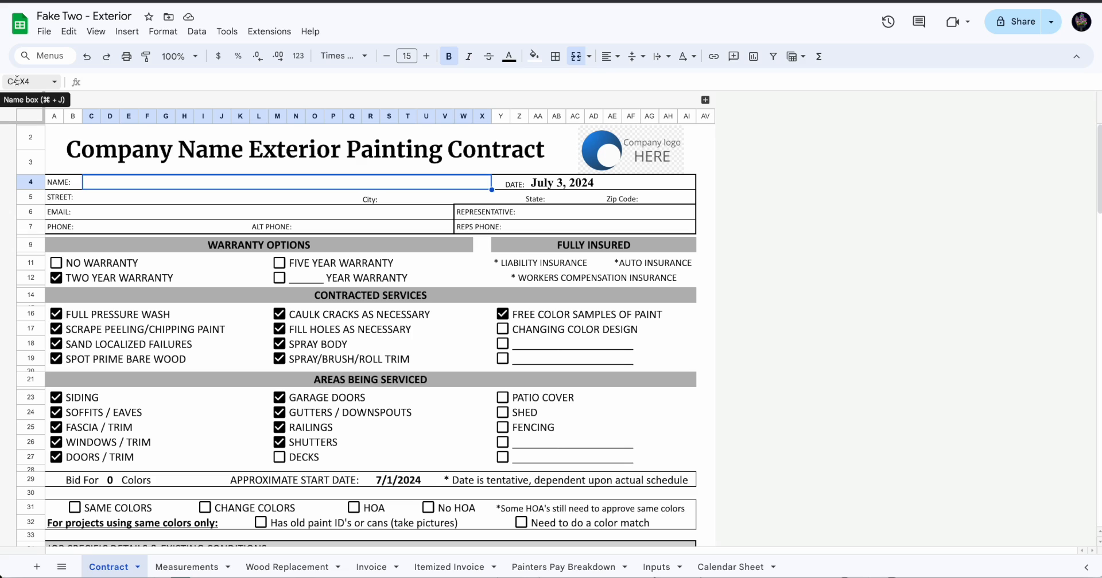
click(90, 116)
click(31, 182)
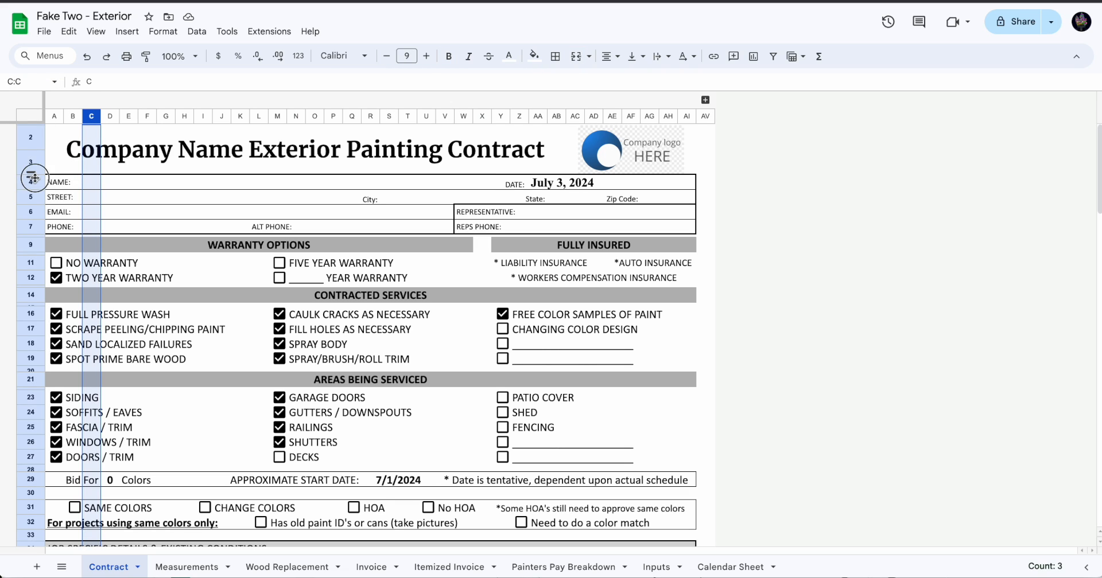
click(101, 183)
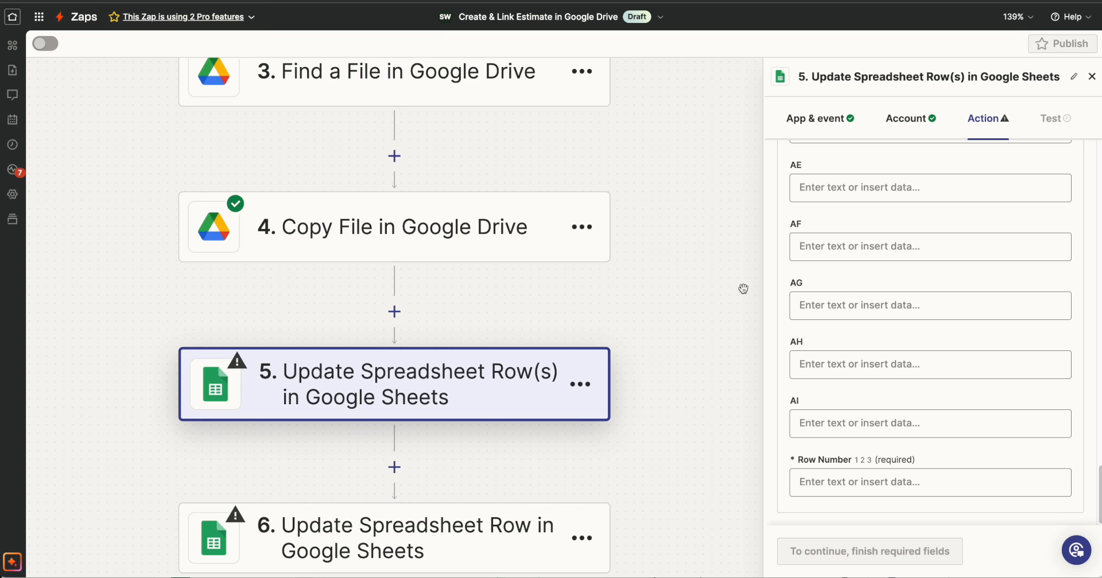
Set the required Row Number of the Update Spreadsheet Row(s) step to 4.
scroll(893, 344, up, 10)
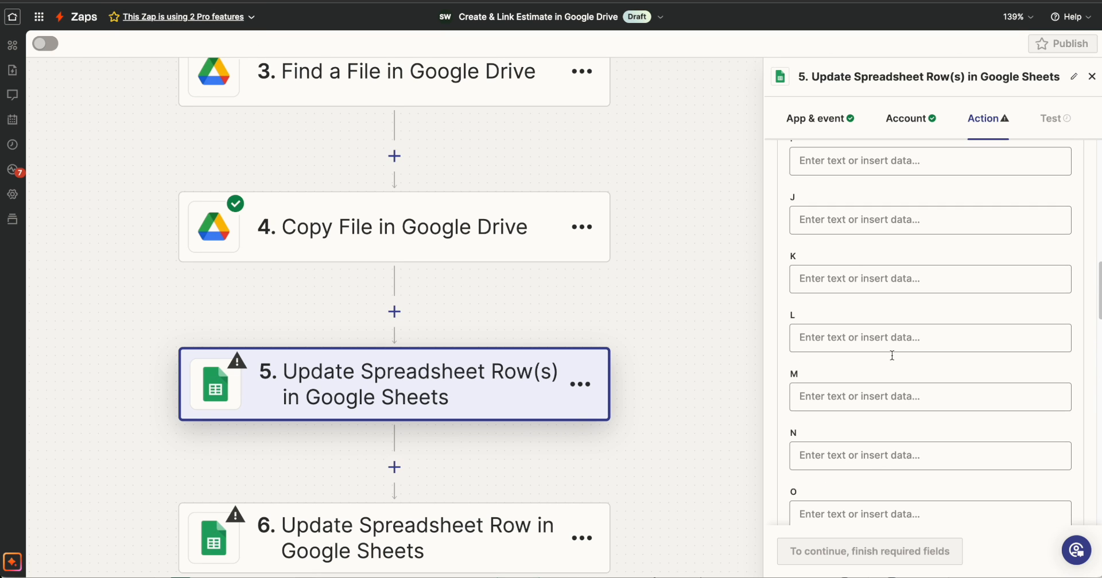
scroll(893, 344, down, 12)
click(929, 289)
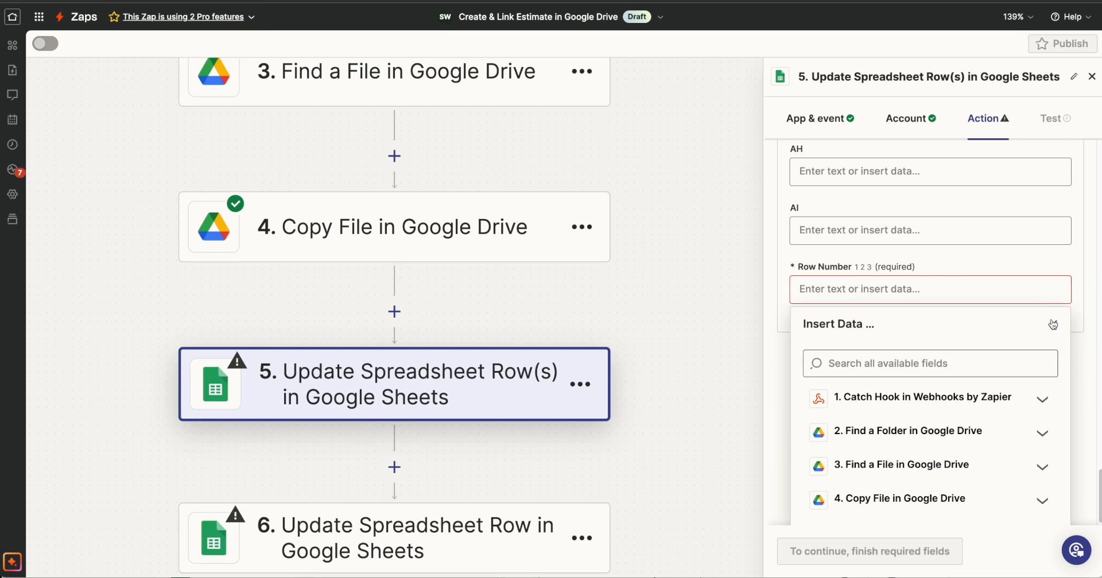
click(1053, 324)
click(834, 470)
click(819, 288)
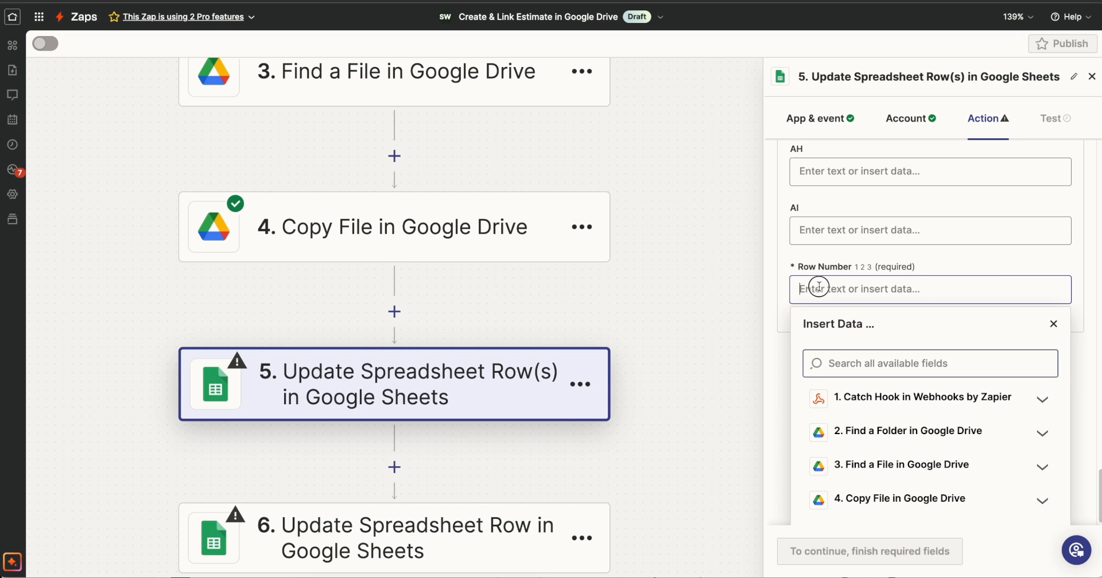
text(4)
Map the Full Name value from the Catch Hook step to column C of the Update Spreadsheet Row(s) step.
scroll(912, 228, up, 20)
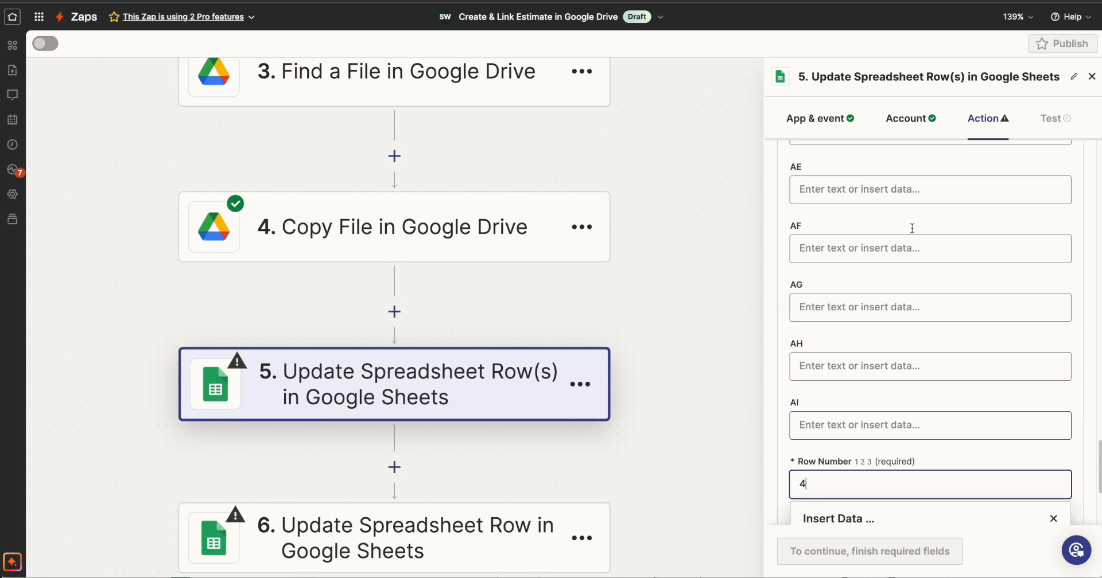
scroll(912, 228, down, 4)
click(854, 334)
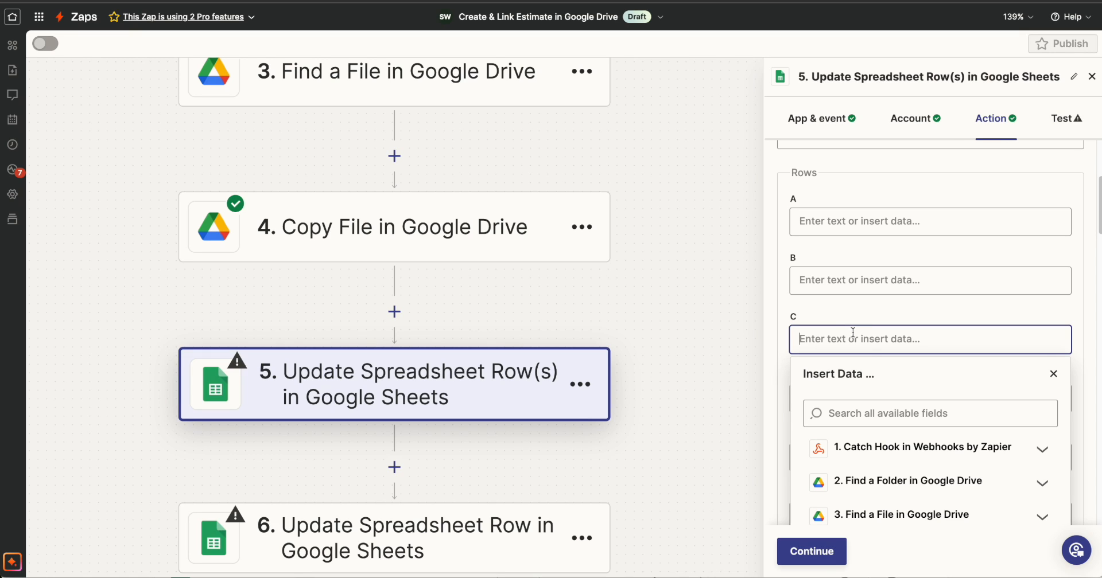
scroll(853, 333, down, 2)
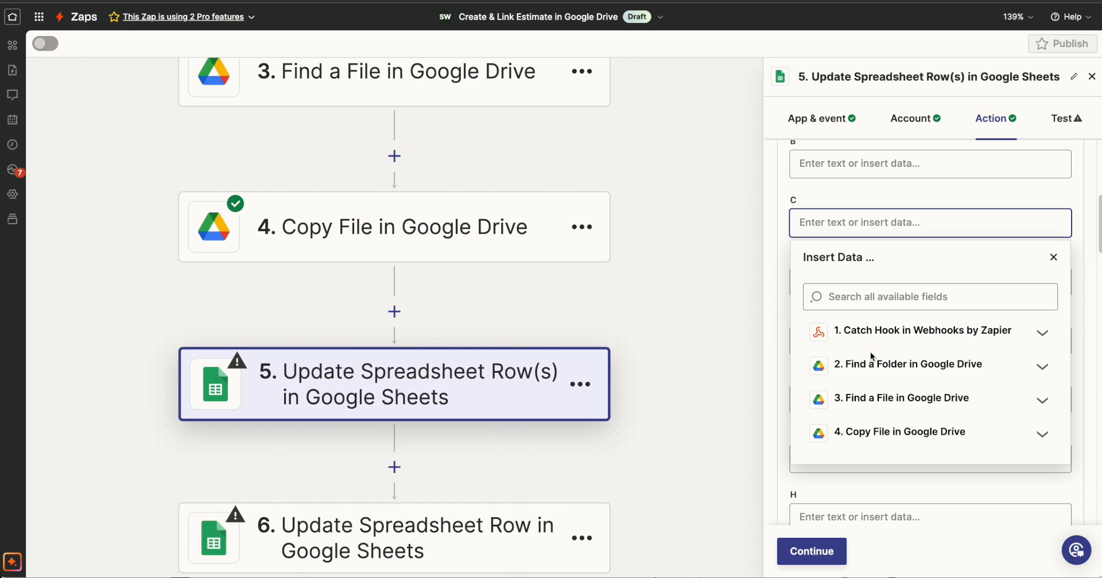
click(976, 342)
click(918, 298)
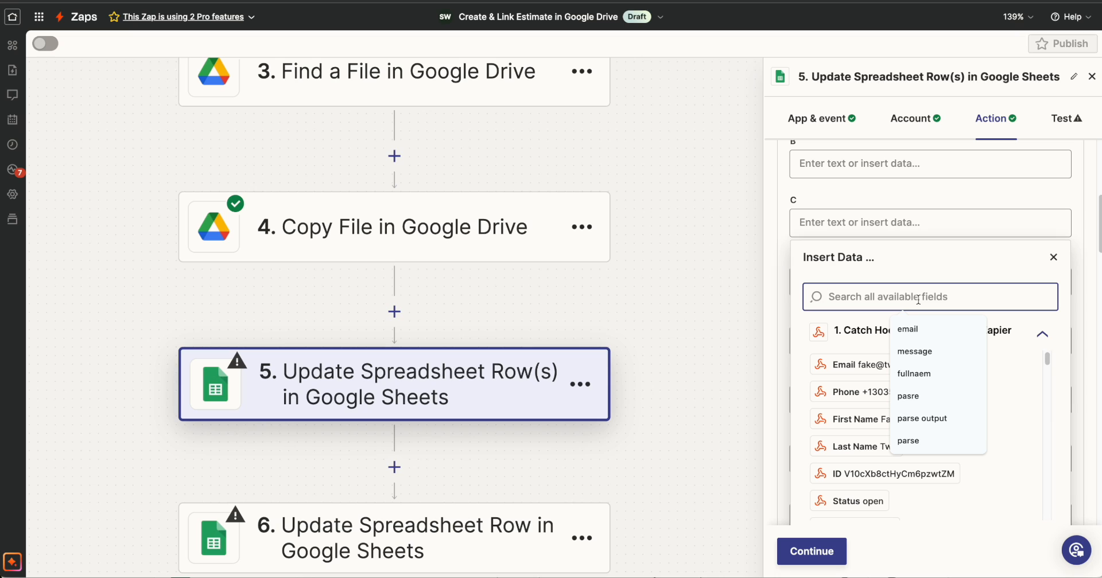
text(full)
click(861, 365)
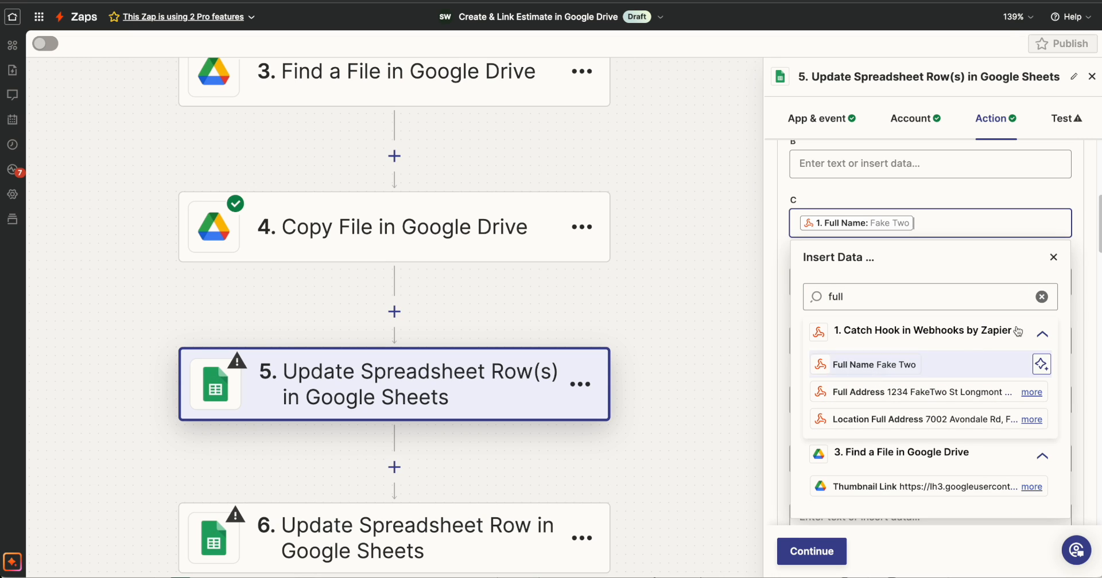
click(897, 250)
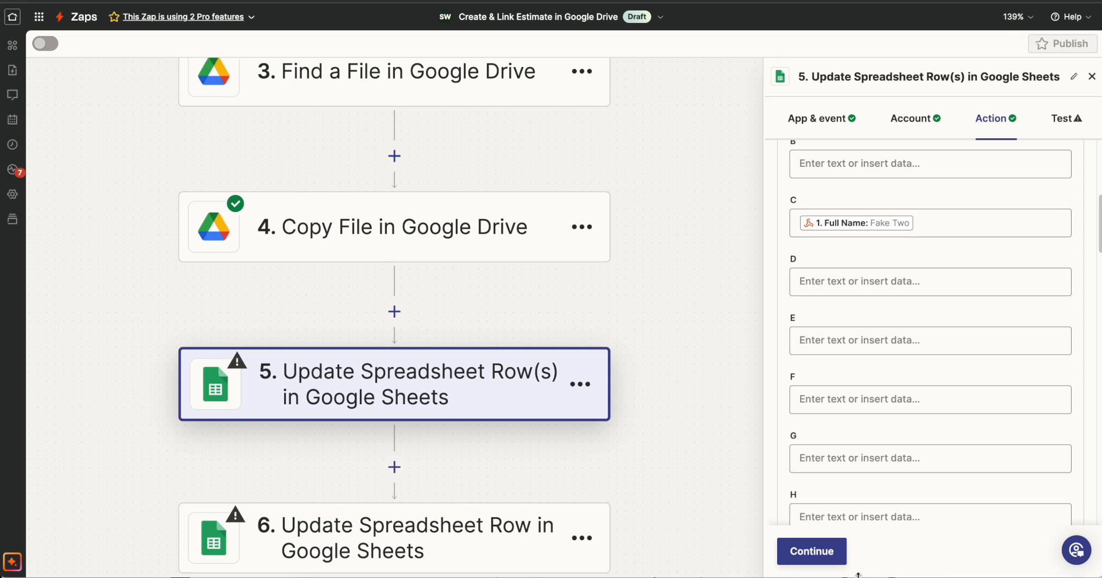
Test the Update Spreadsheet Row(s) step against the copied spreadsheet and proceed to step 6, Update Spreadsheet Row.
click(813, 554)
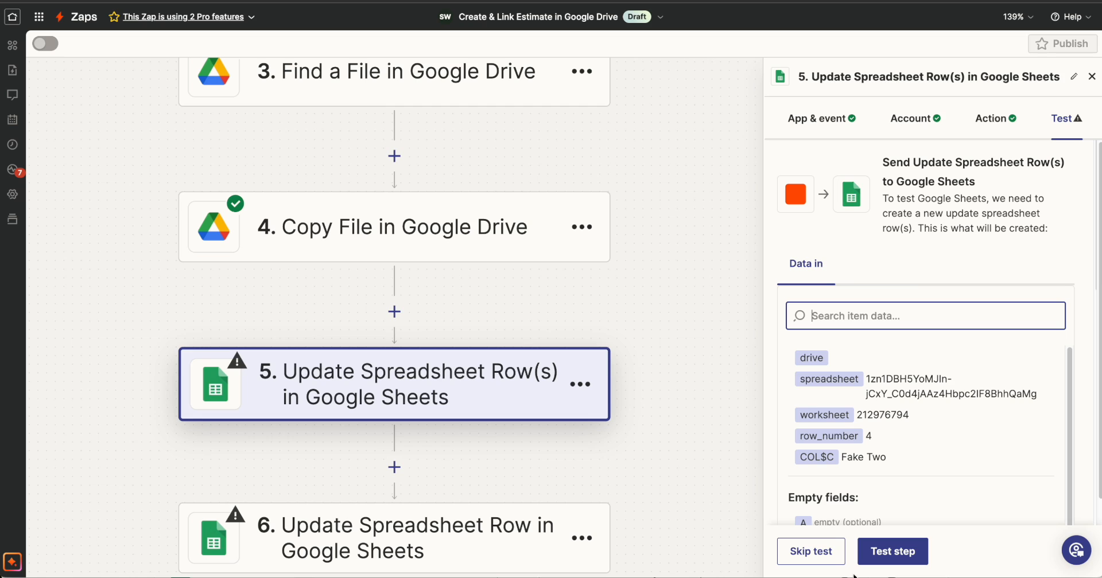
click(891, 553)
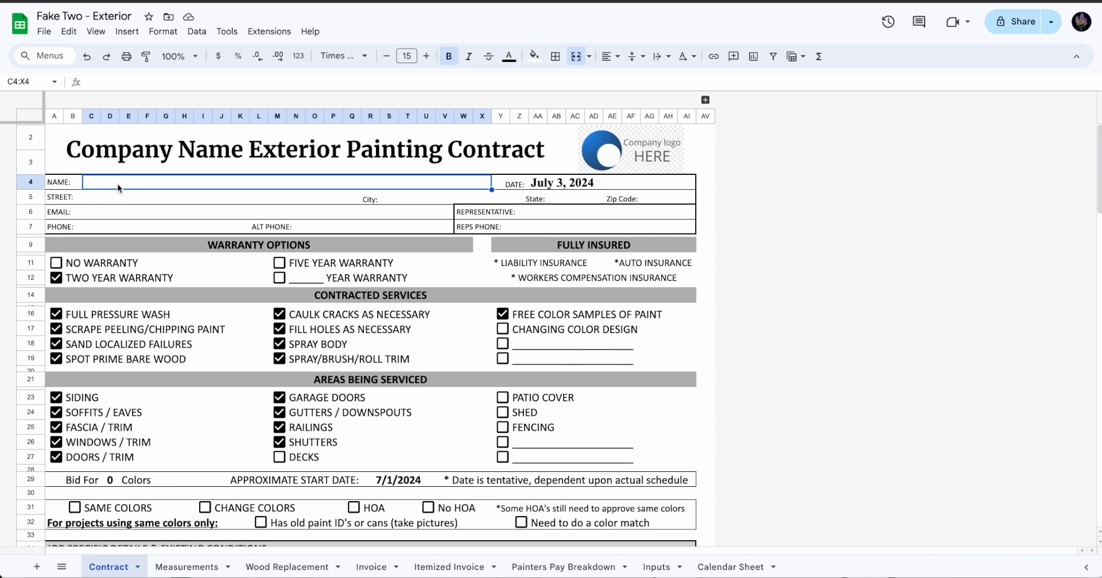
click(116, 194)
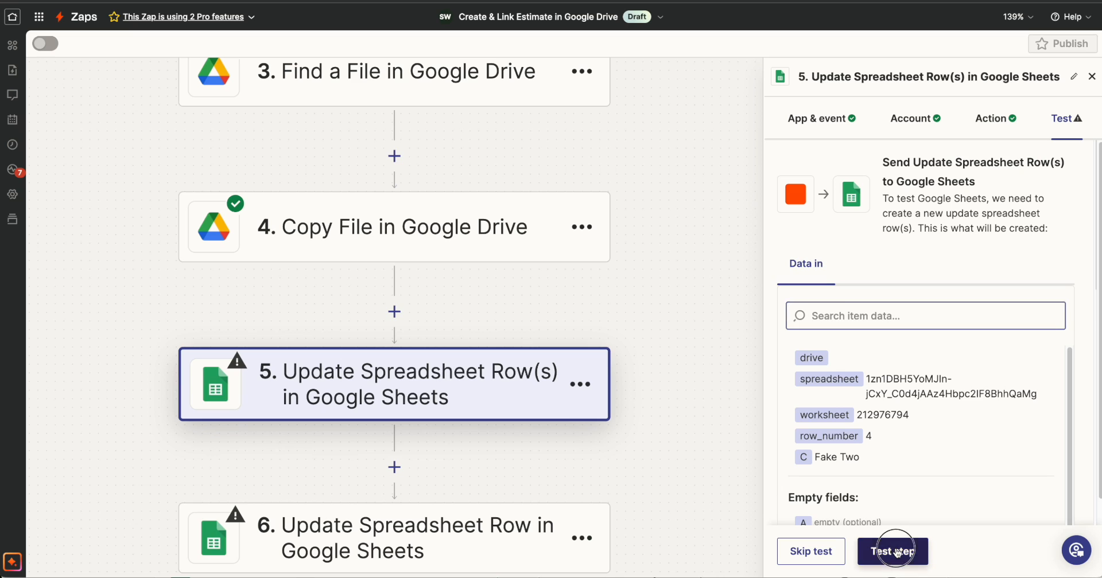
click(890, 548)
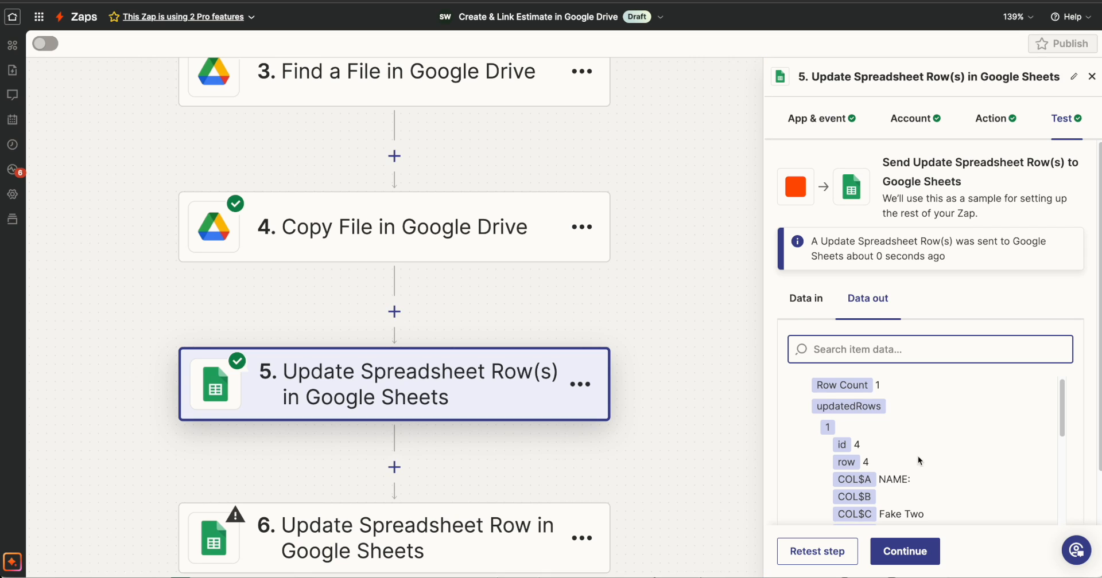
click(908, 550)
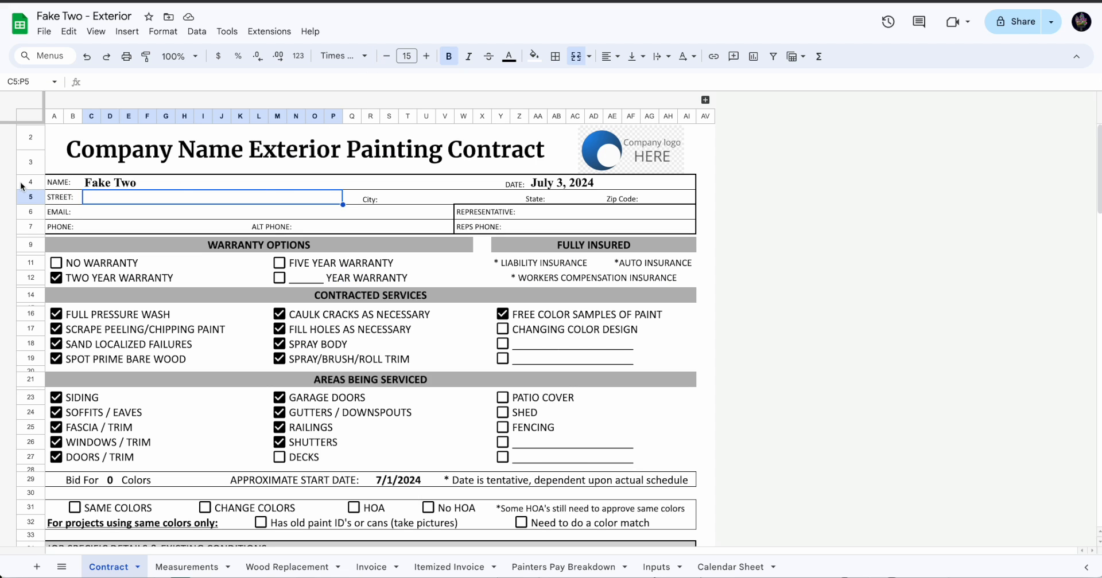
Check row 4 of the Contract sheet for the test's entry and examine the address fields in row 5.
click(31, 182)
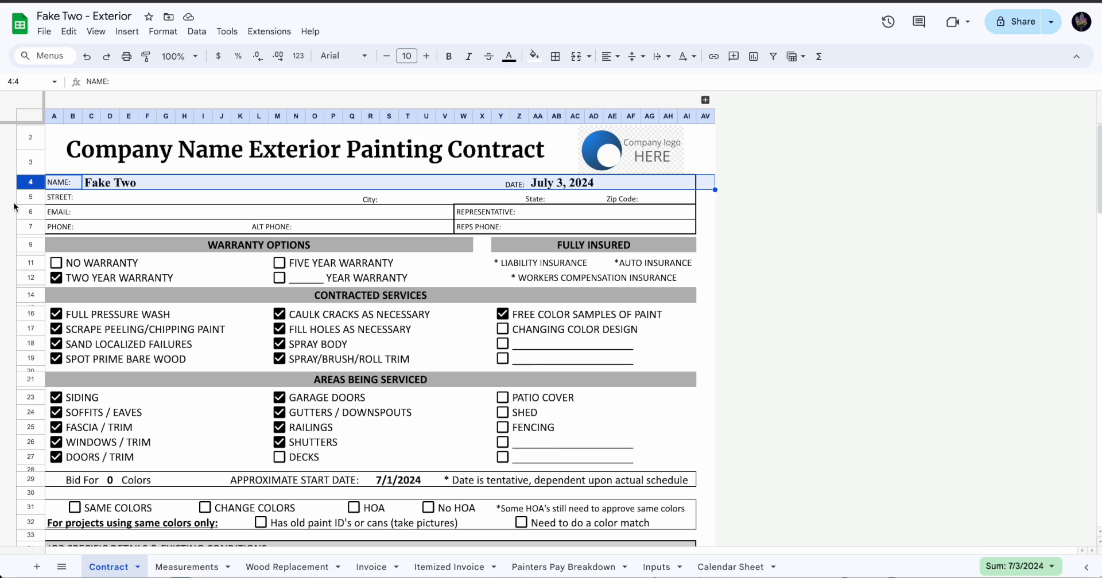
click(24, 198)
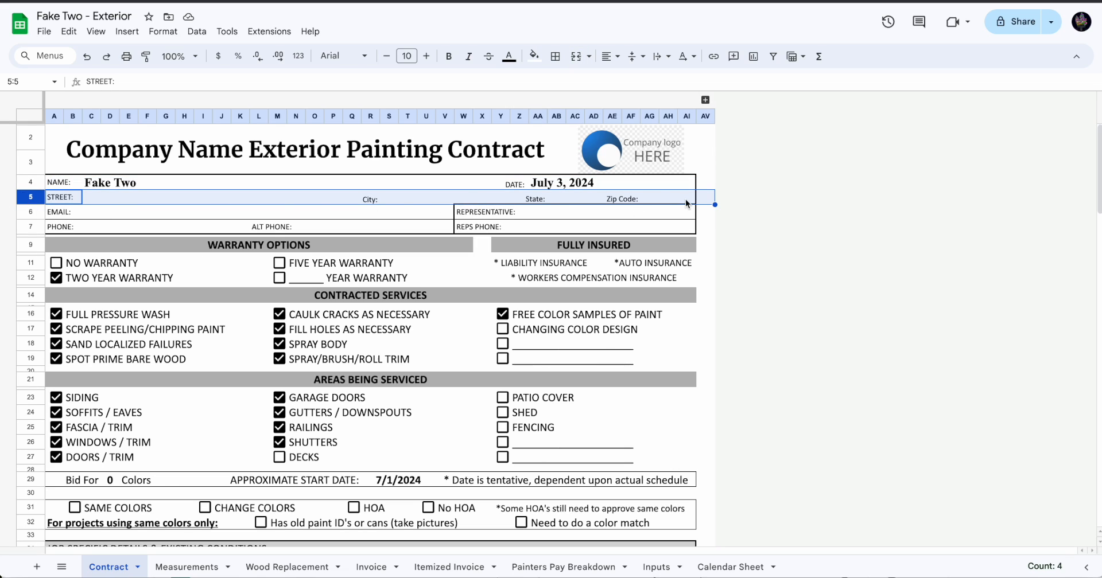
click(321, 199)
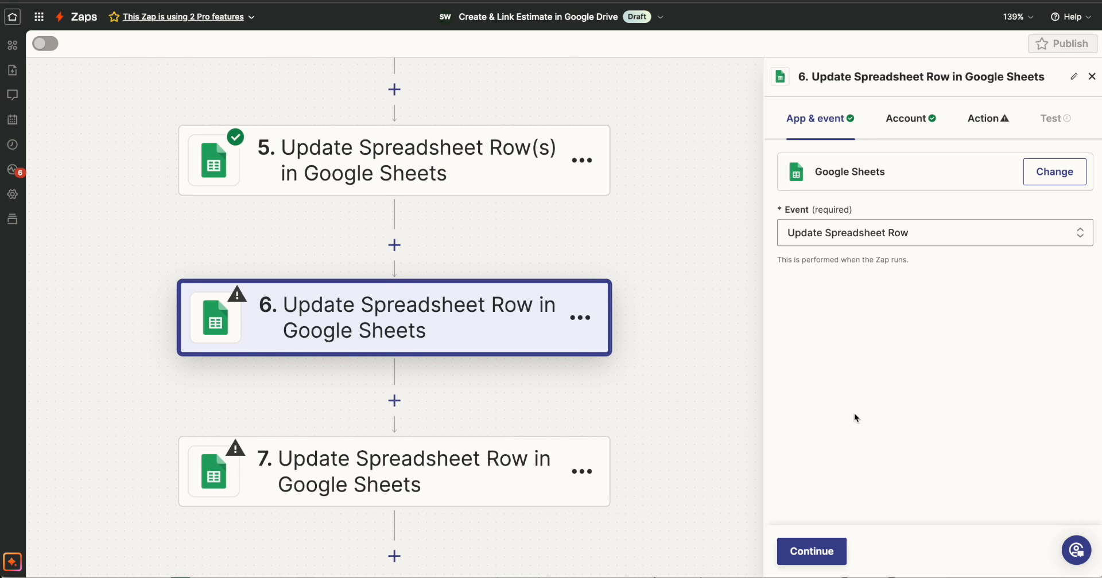
In step 6's action fields, set the Drive to My Google Drive and the Spreadsheet to the Copy File step's ID.
click(811, 550)
click(811, 552)
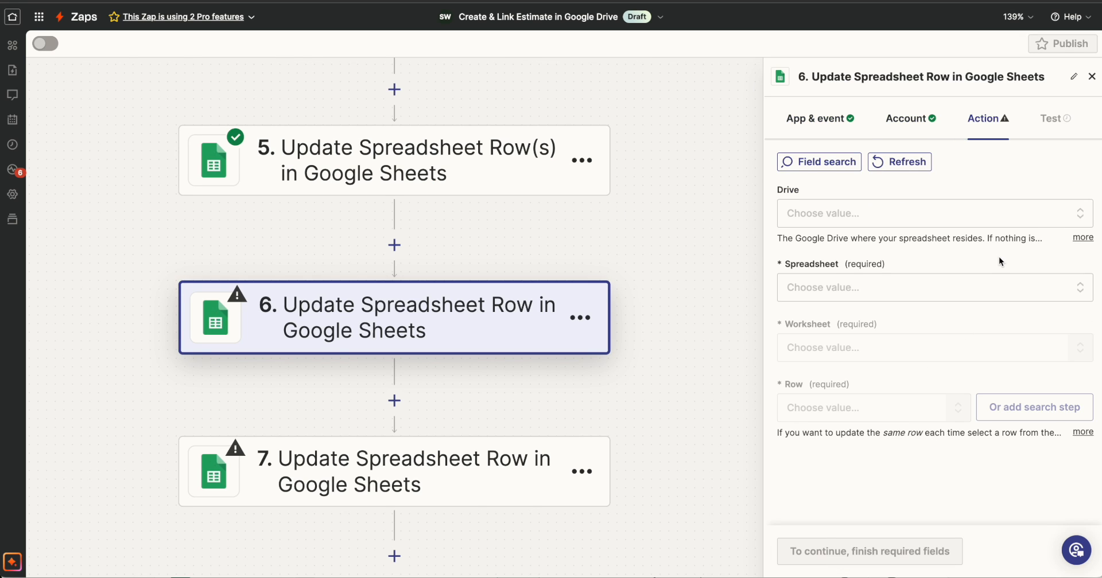
click(876, 222)
click(826, 419)
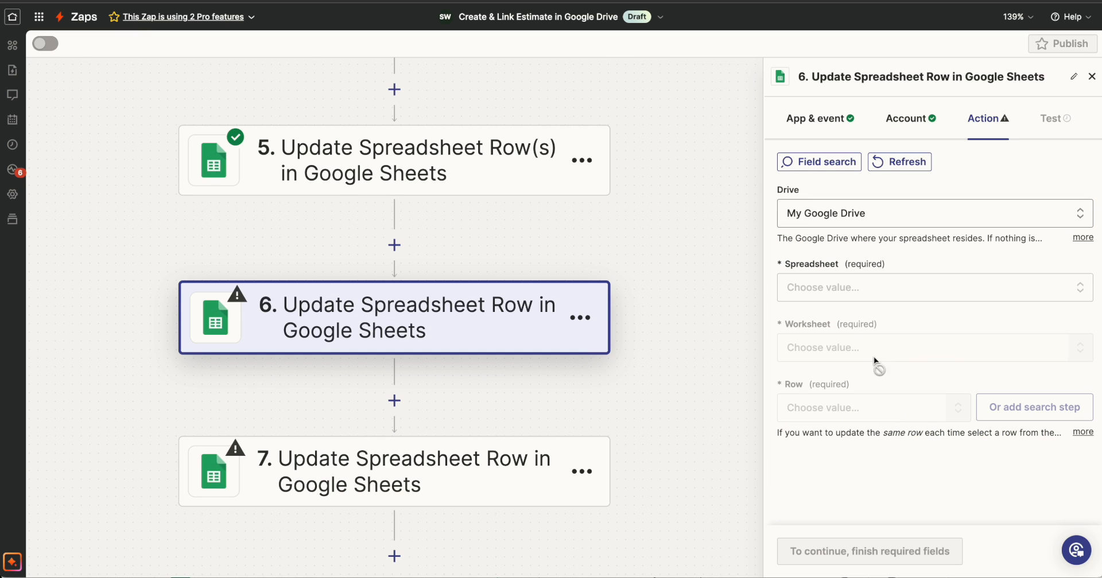
click(848, 292)
click(861, 532)
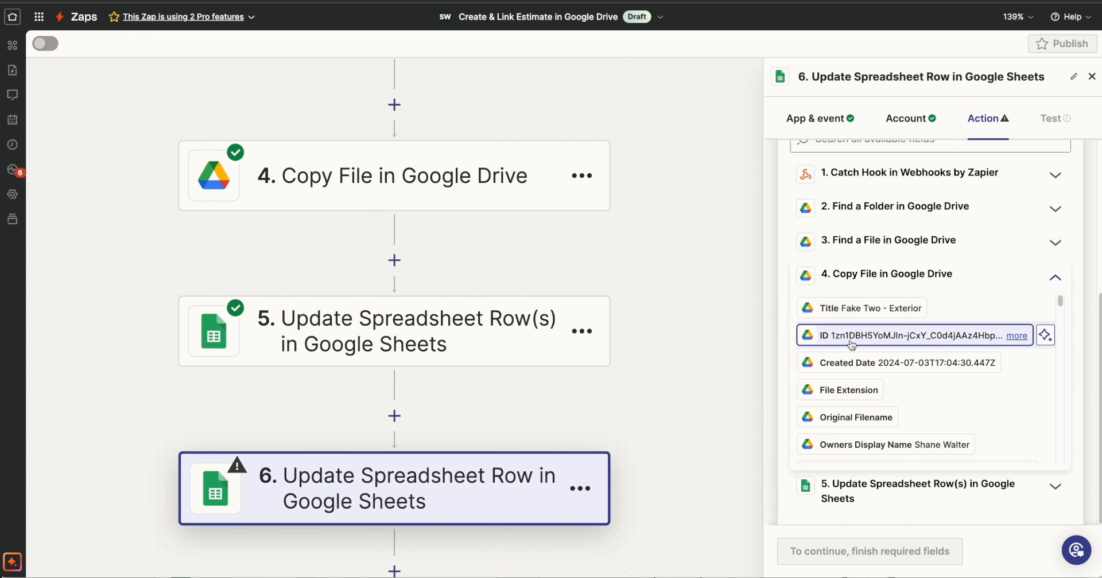
click(912, 333)
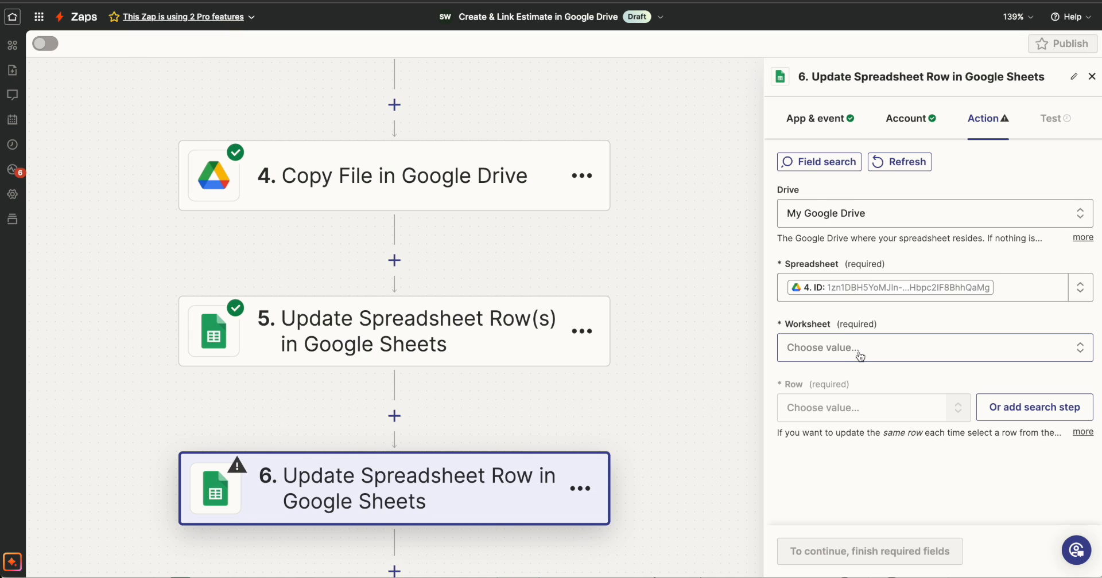
Choose Contract as the Worksheet and 5 as the Row for the step 6 update.
click(855, 352)
scroll(840, 468, down, 5)
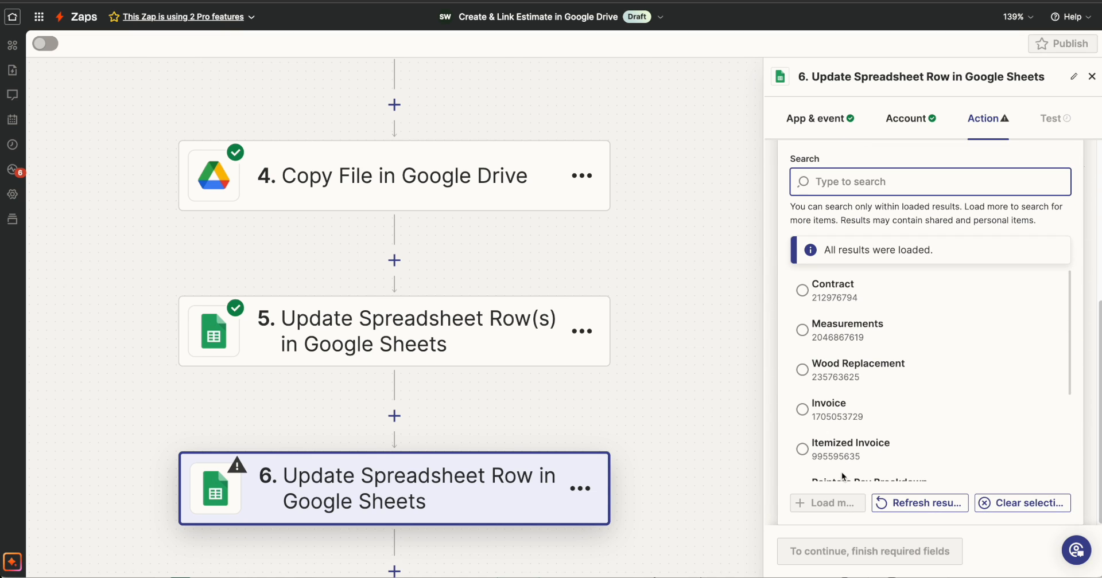
click(806, 292)
scroll(893, 321, up, 2)
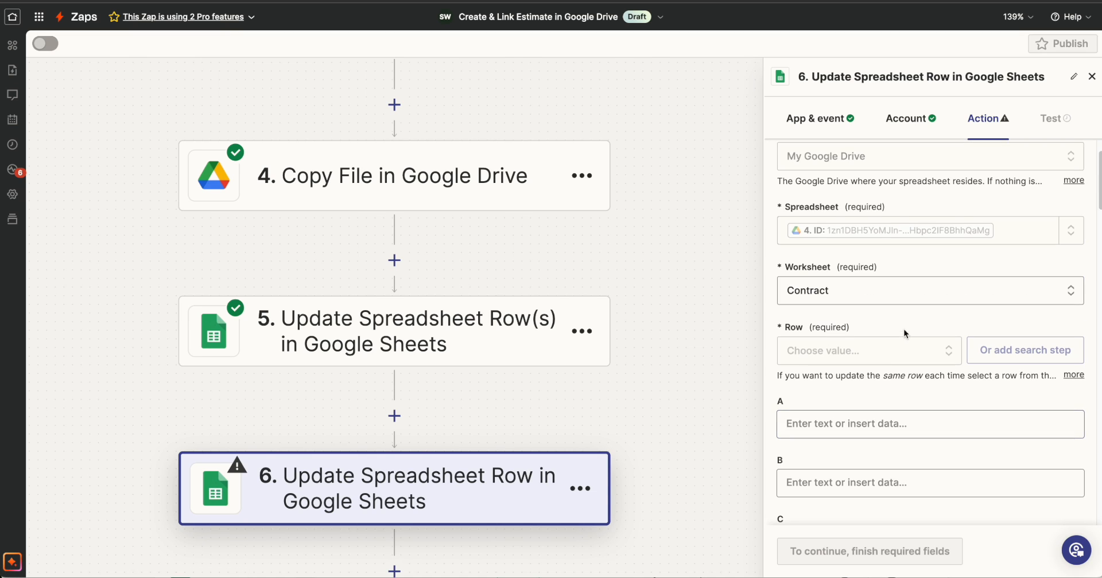
click(838, 356)
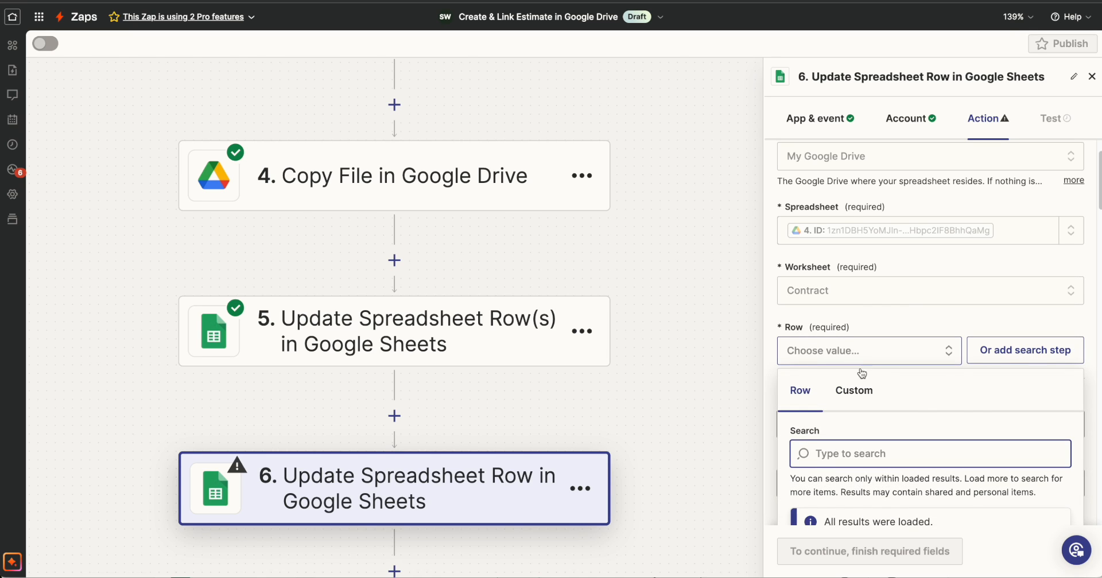
scroll(849, 463, down, 3)
scroll(849, 464, up, 2)
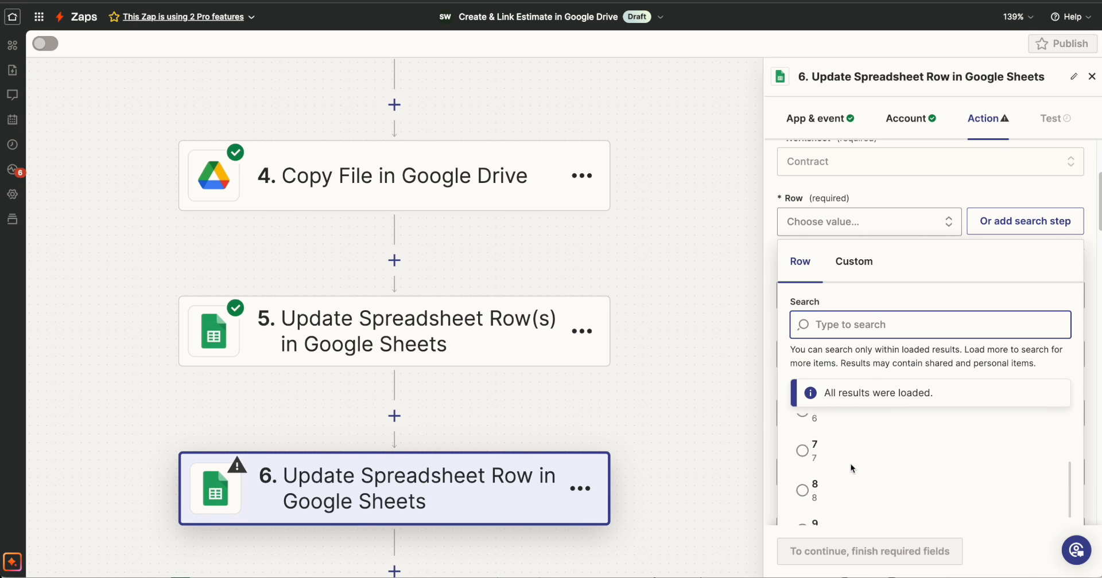
click(849, 463)
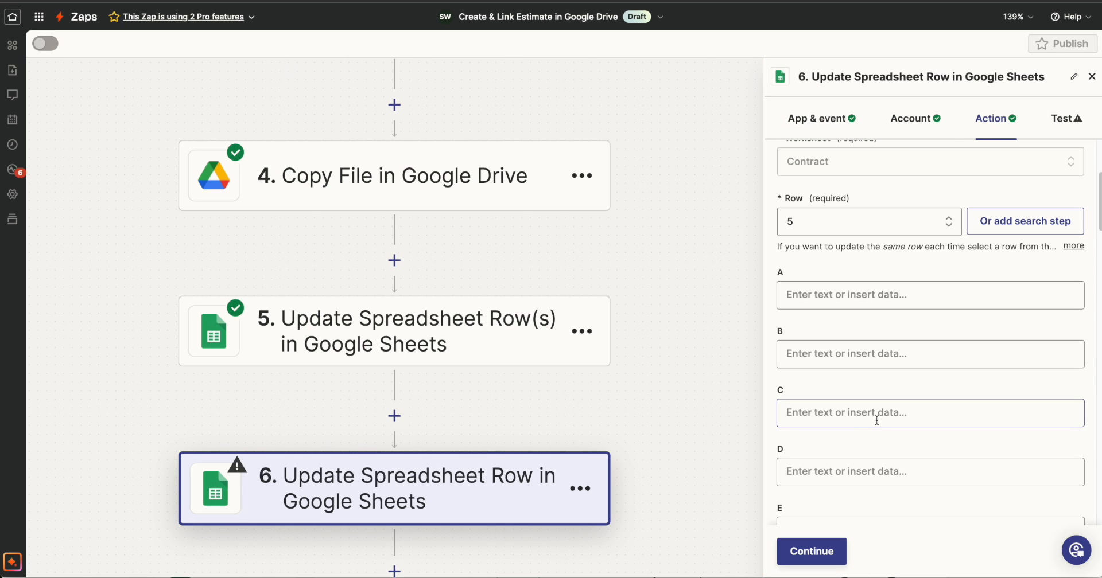
Map the Address 1 value from the Catch Hook step to column C of step 6, matching the STREET entry cell.
click(878, 418)
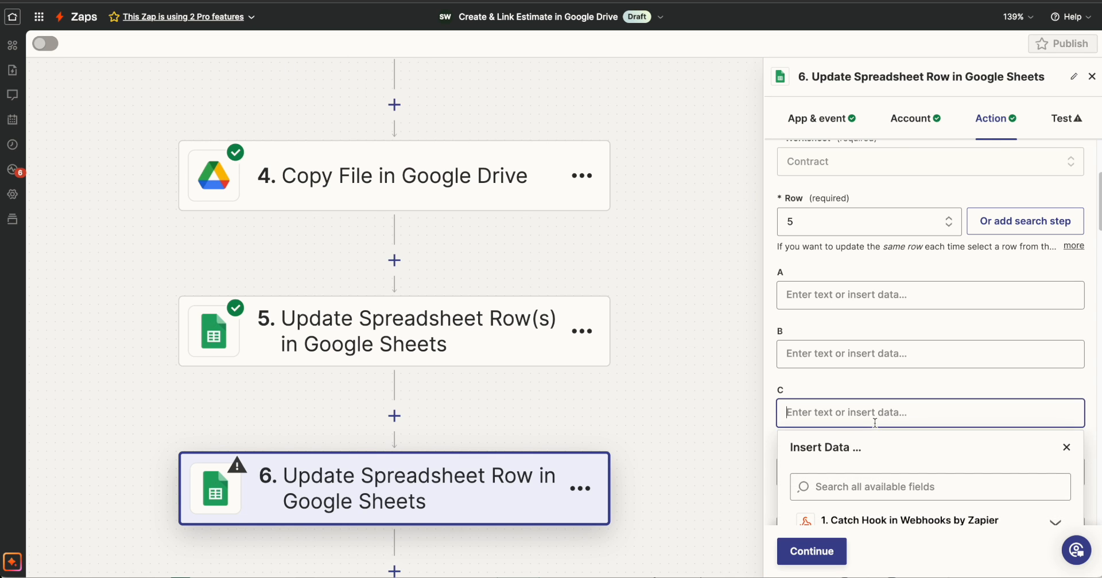
click(868, 395)
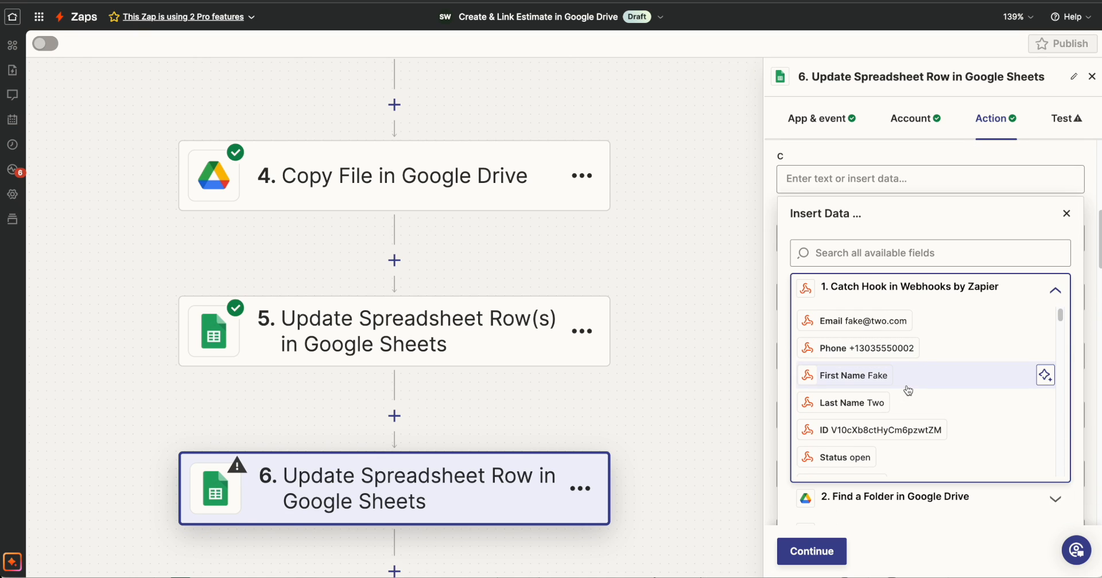
scroll(906, 387, down, 2)
click(895, 254)
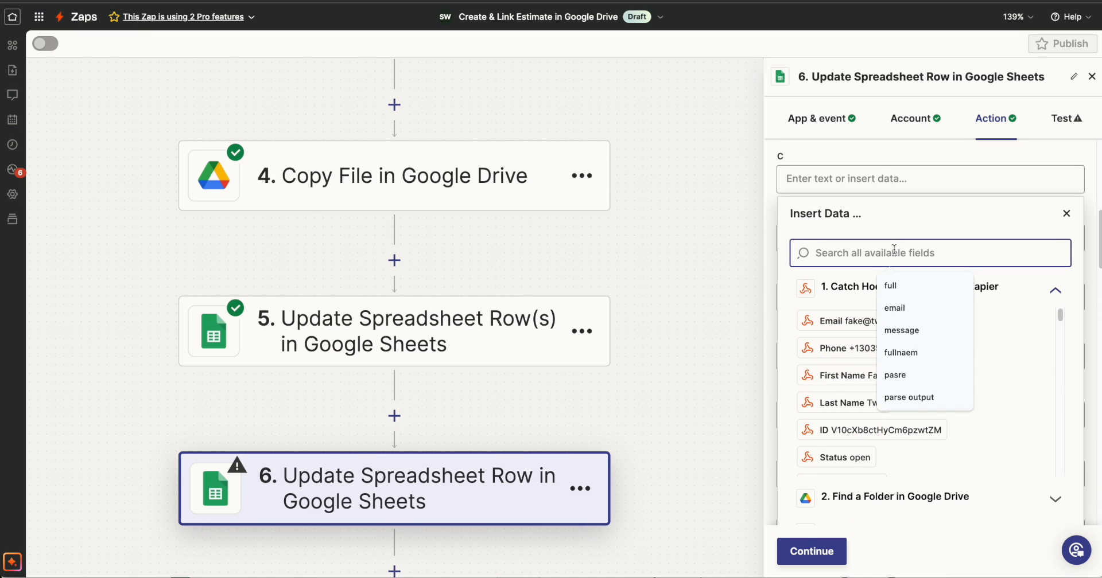
text(addres)
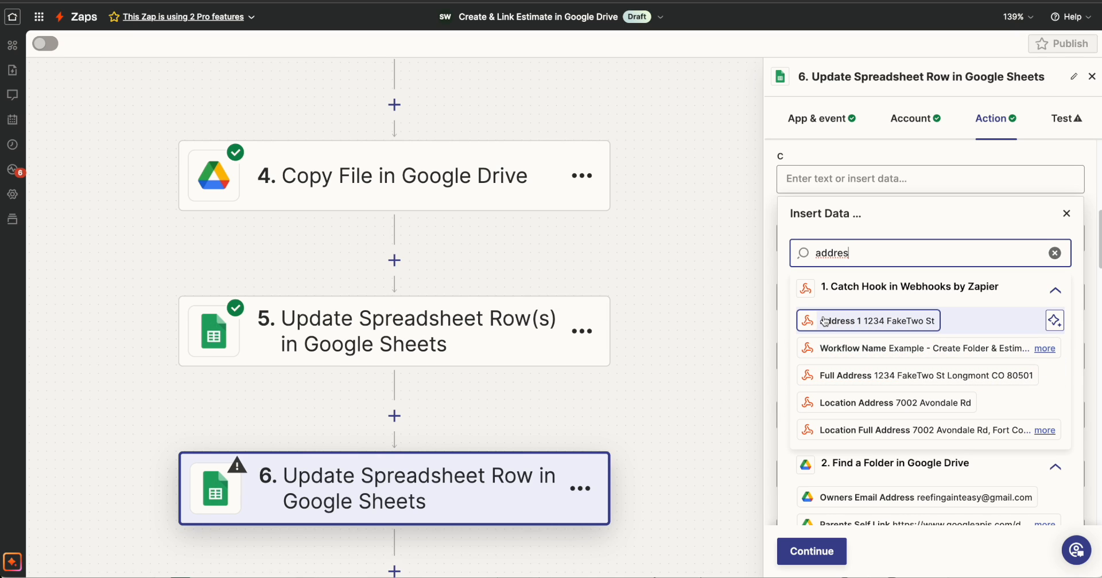
click(895, 324)
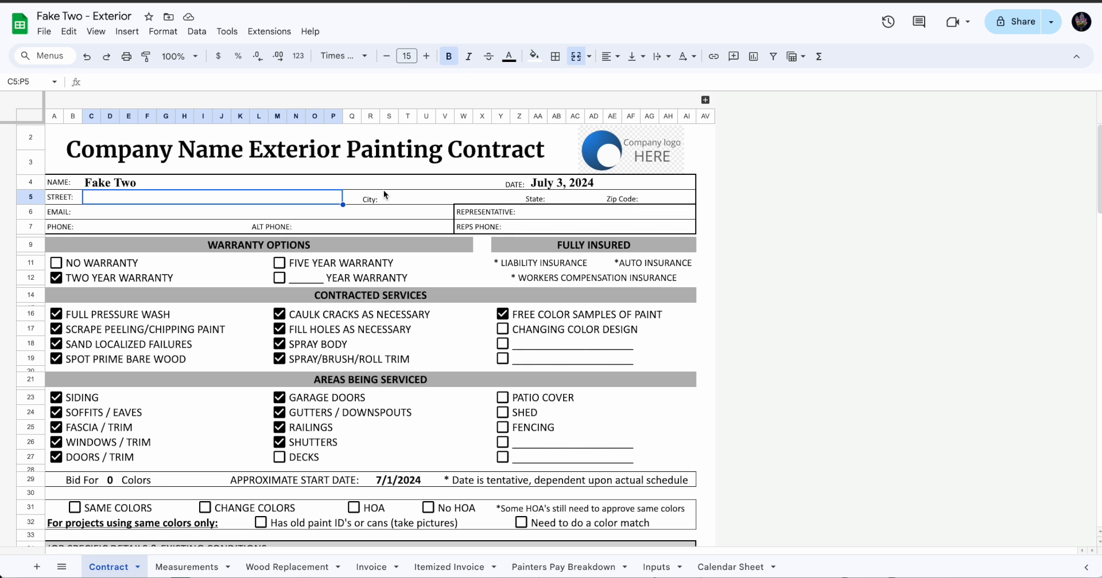
Find the City entry cell in the Contract sheet and map the Catch Hook step's City value to column S of step 6.
click(386, 197)
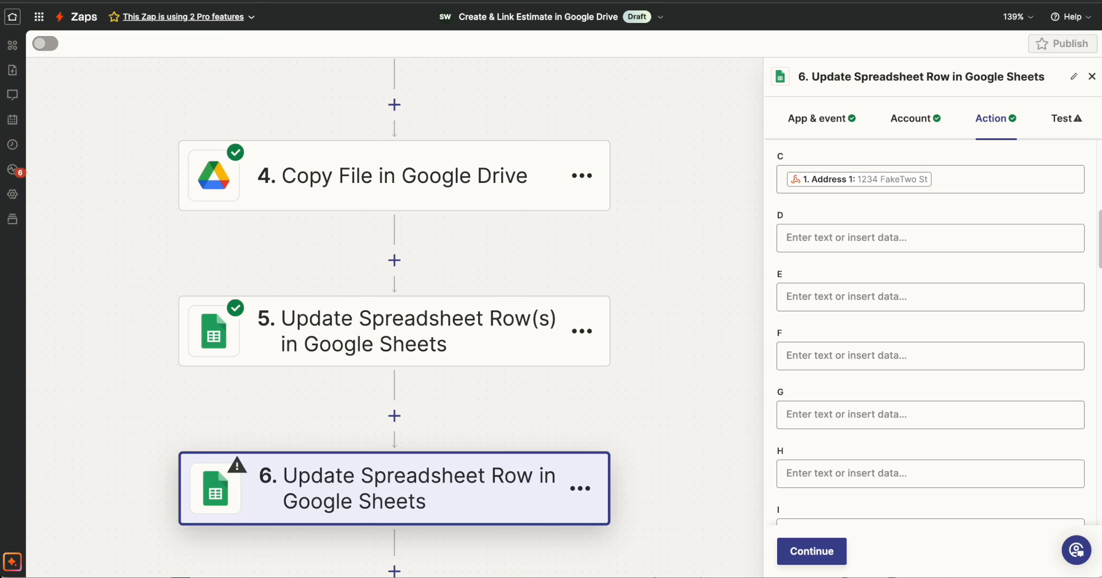
scroll(842, 374, down, 10)
click(842, 378)
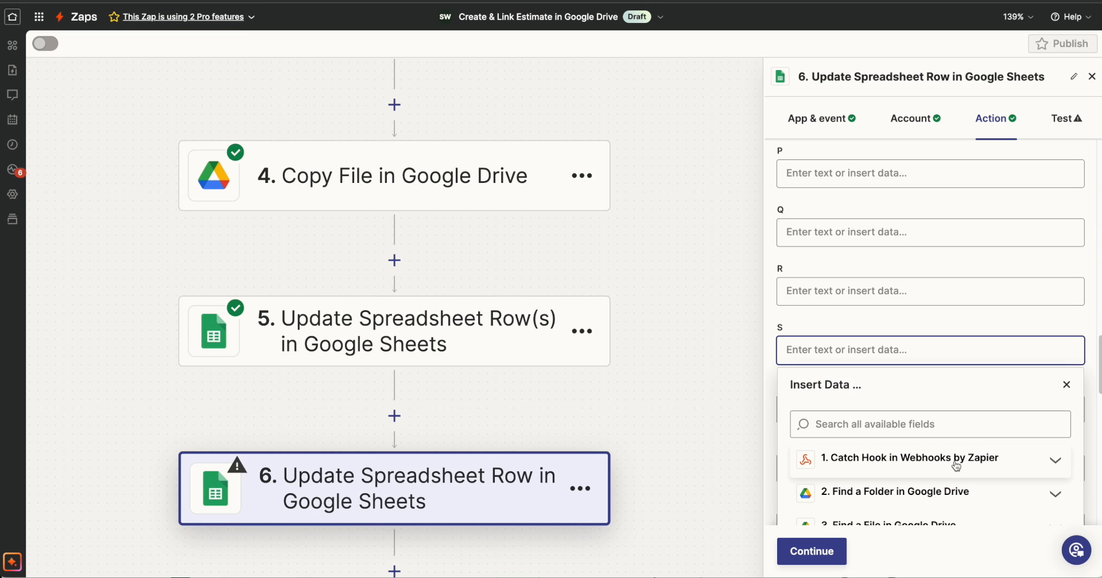
click(947, 459)
click(880, 308)
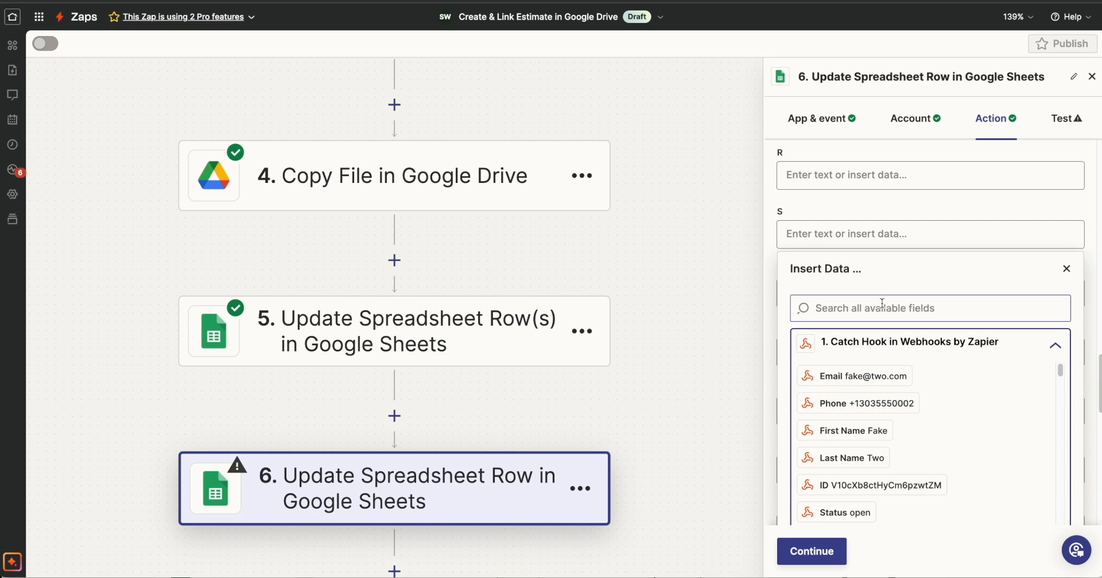
text(city)
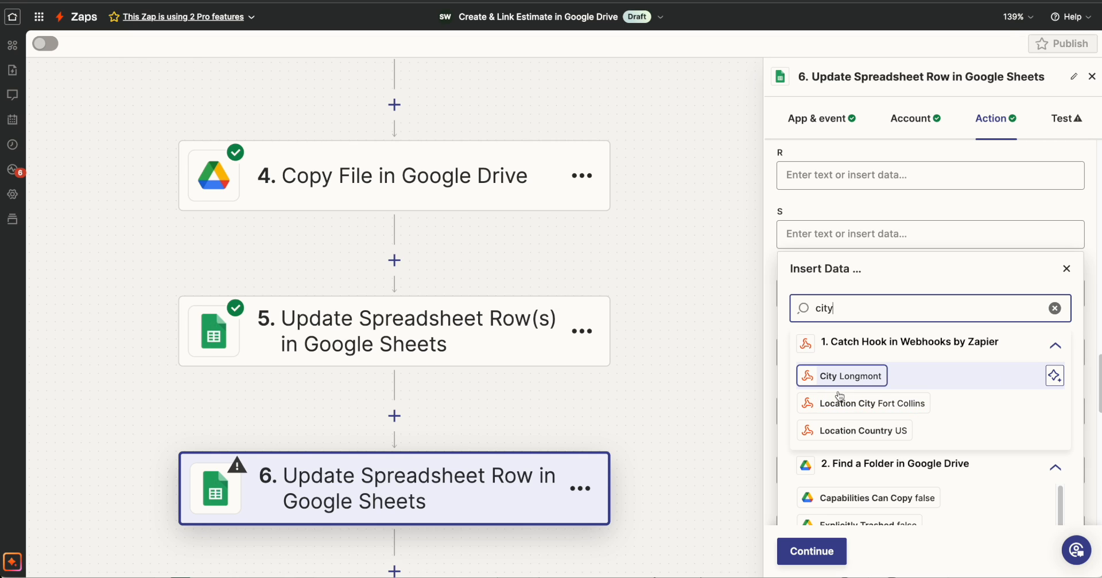
click(830, 376)
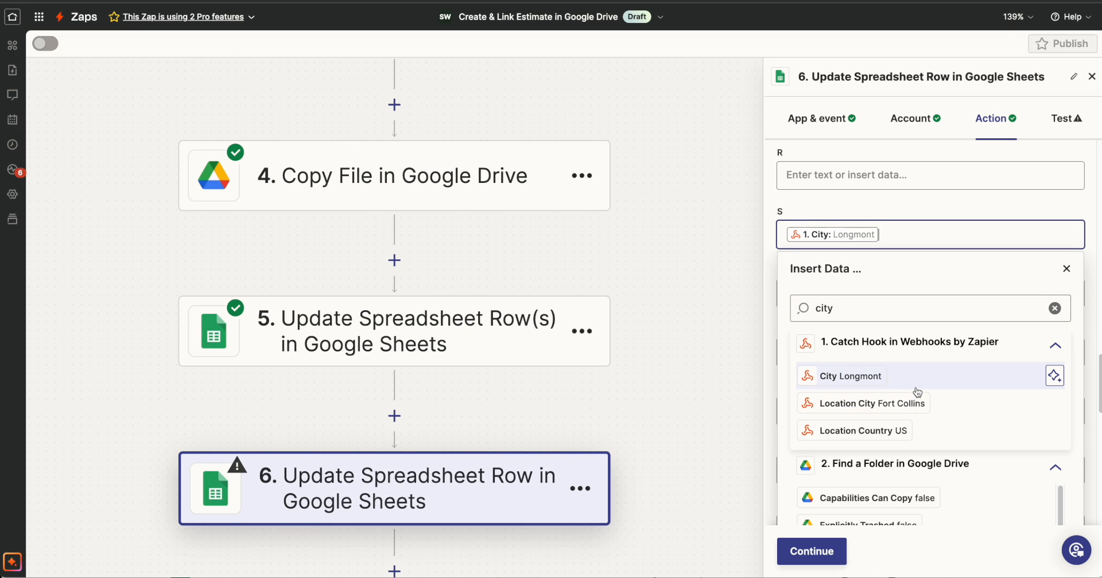
Map the Catch Hook step's State value to column AB of step 6, checking the State field in the CRM contact record.
click(1066, 269)
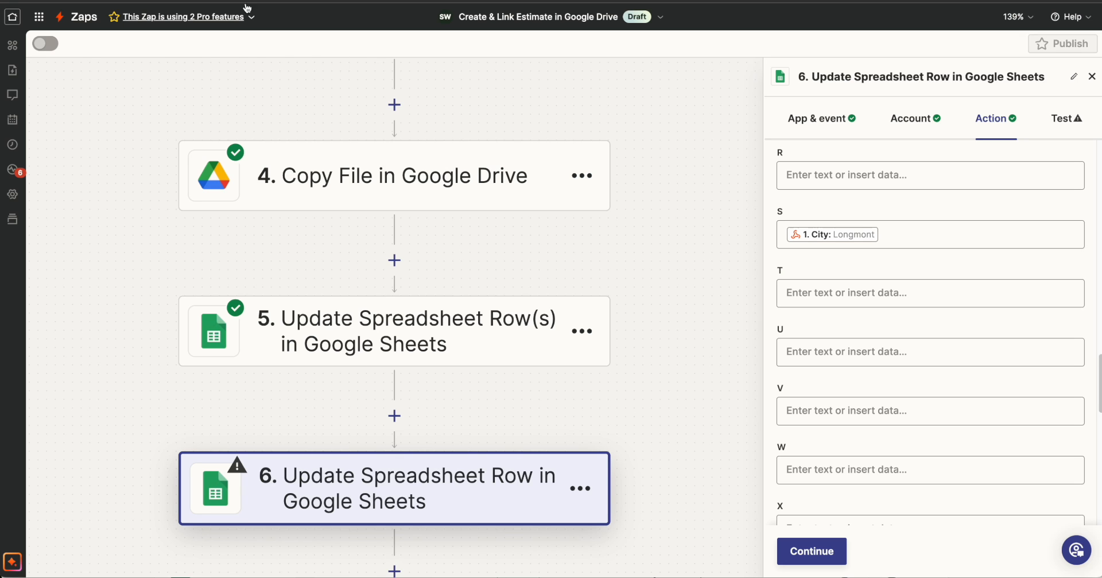
scroll(829, 367, down, 15)
click(822, 324)
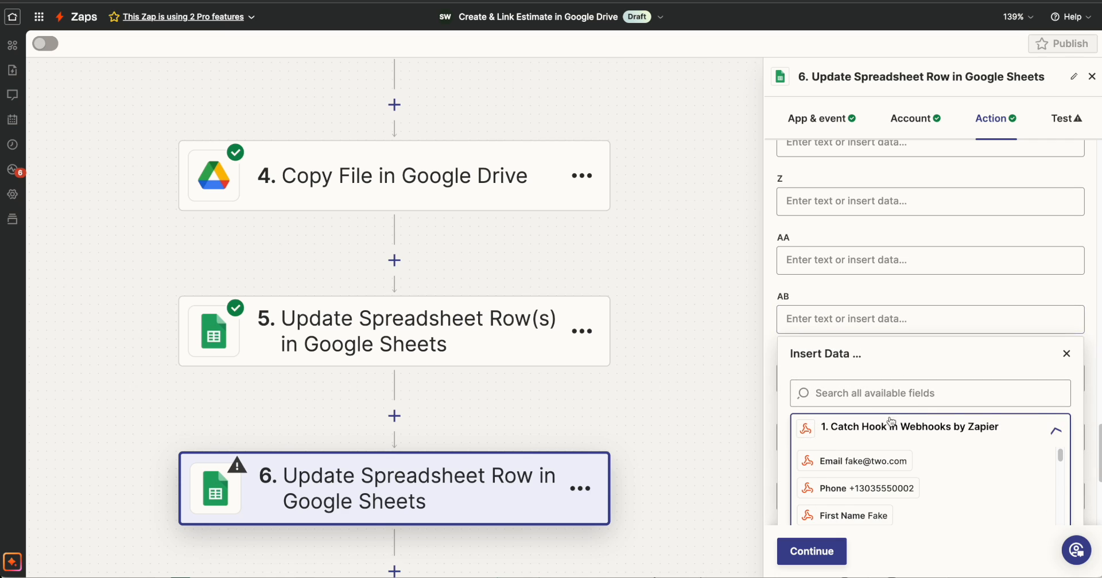
text(state)
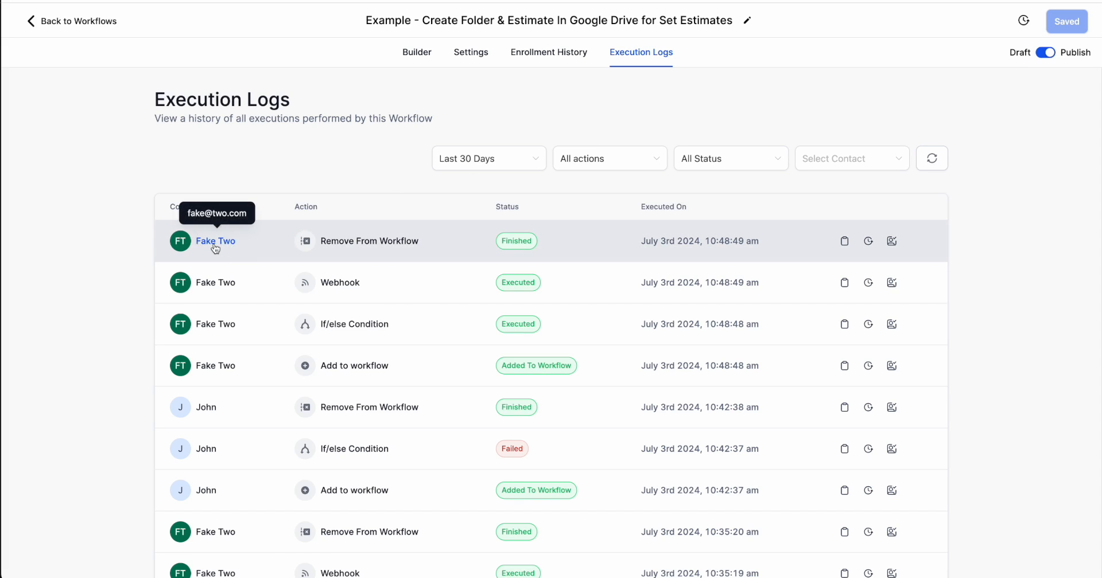
click(214, 245)
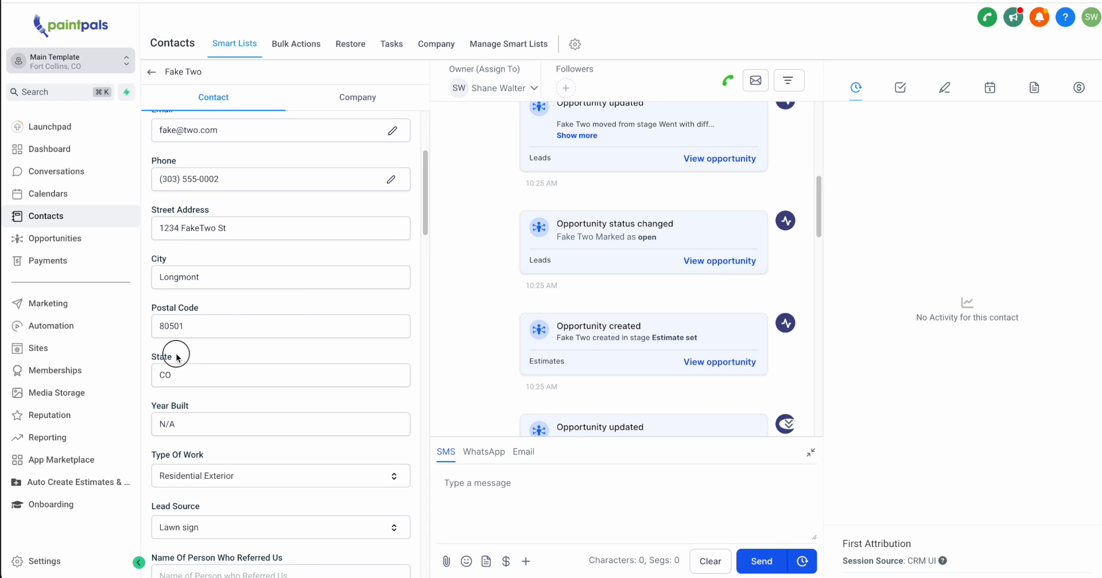
double_click(165, 360)
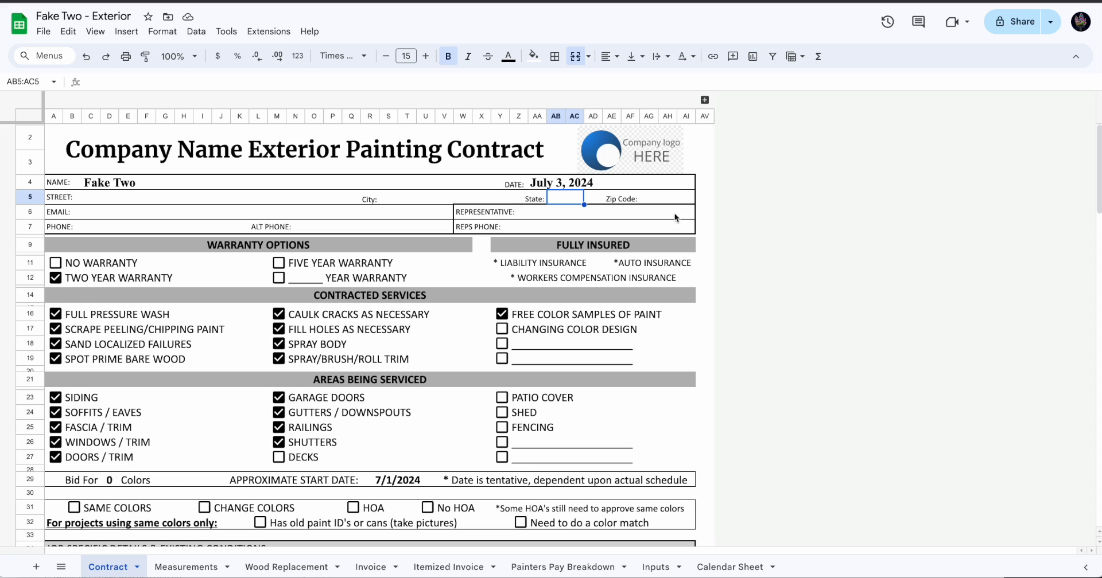
click(664, 199)
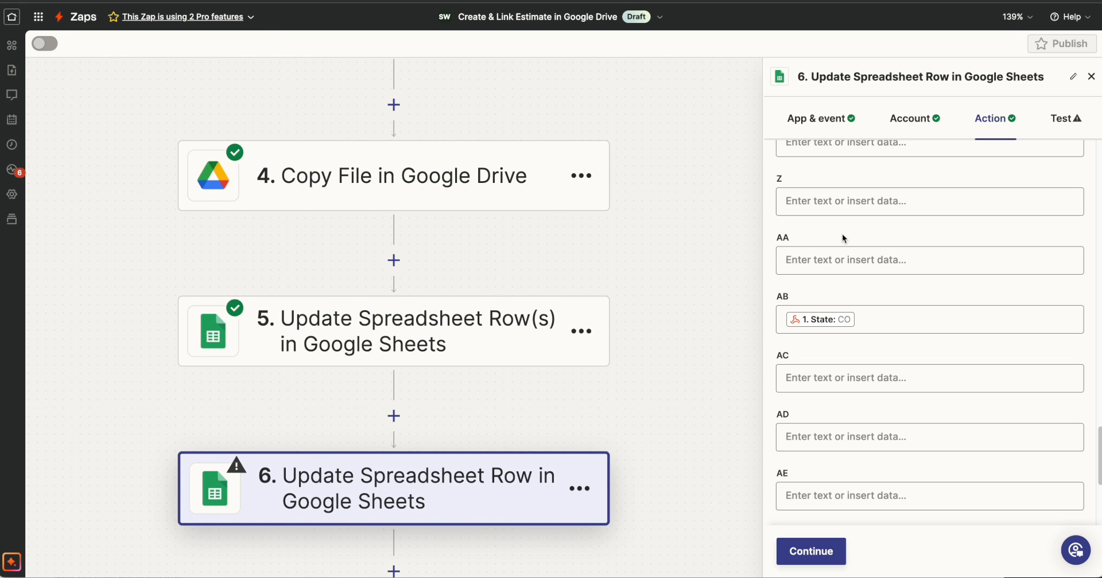
Map the Catch Hook step's Postal Code value to column AG of the step 6 row update.
scroll(892, 330, down, 5)
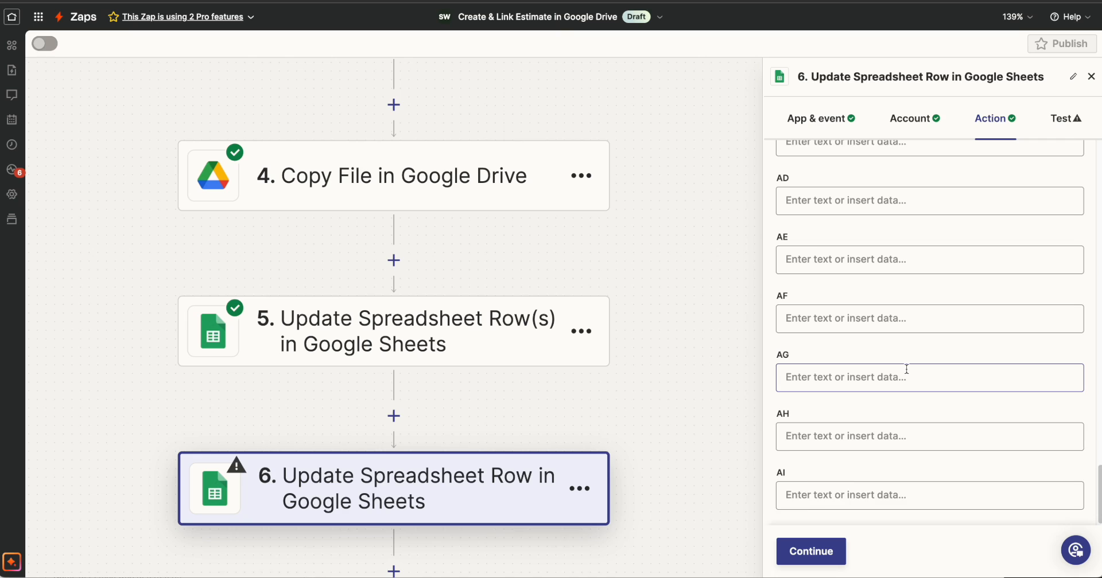
click(907, 373)
scroll(921, 367, down, 3)
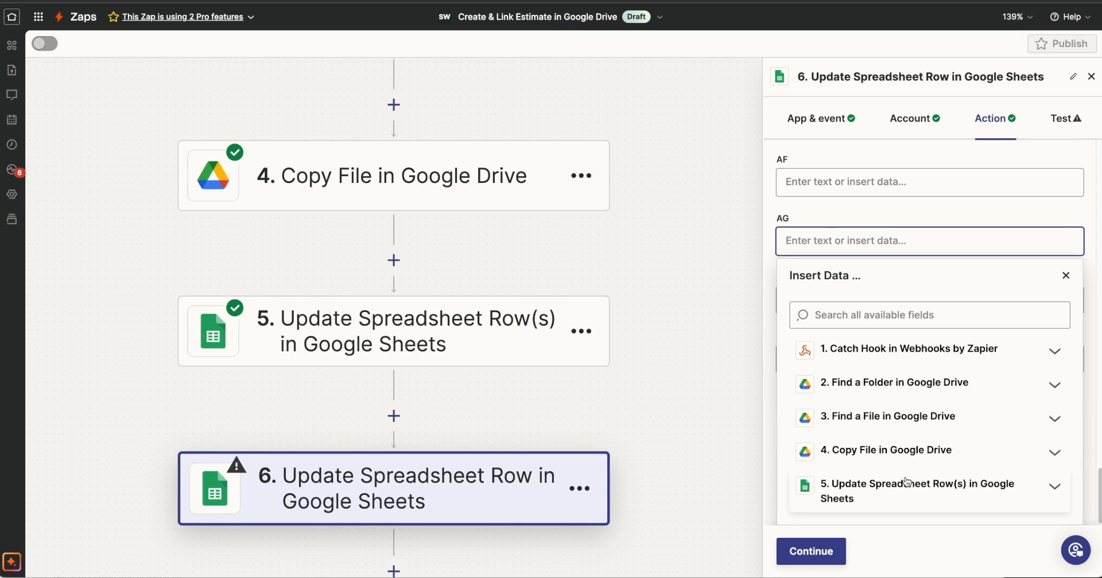
click(925, 358)
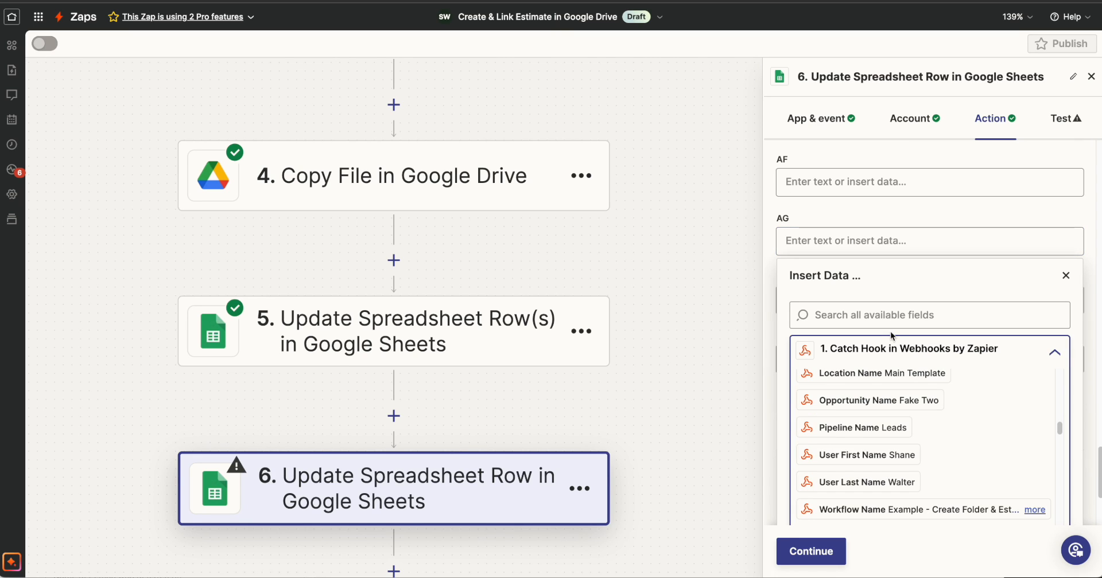
click(890, 324)
text(post)
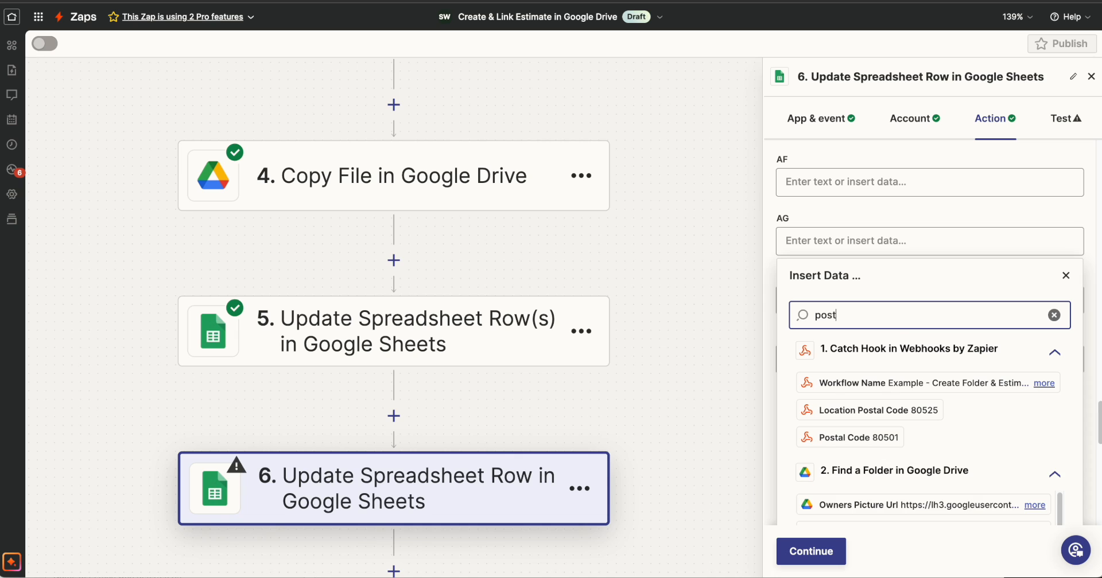
click(879, 438)
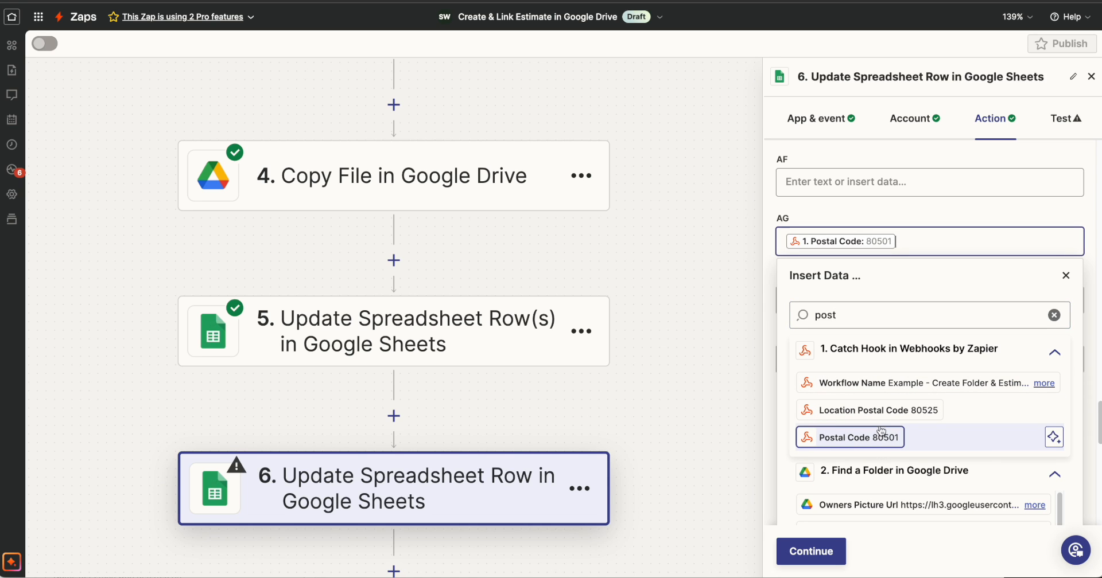
Test step 6 and check the address values in row 5 of the copied estimate's Contract sheet.
click(836, 553)
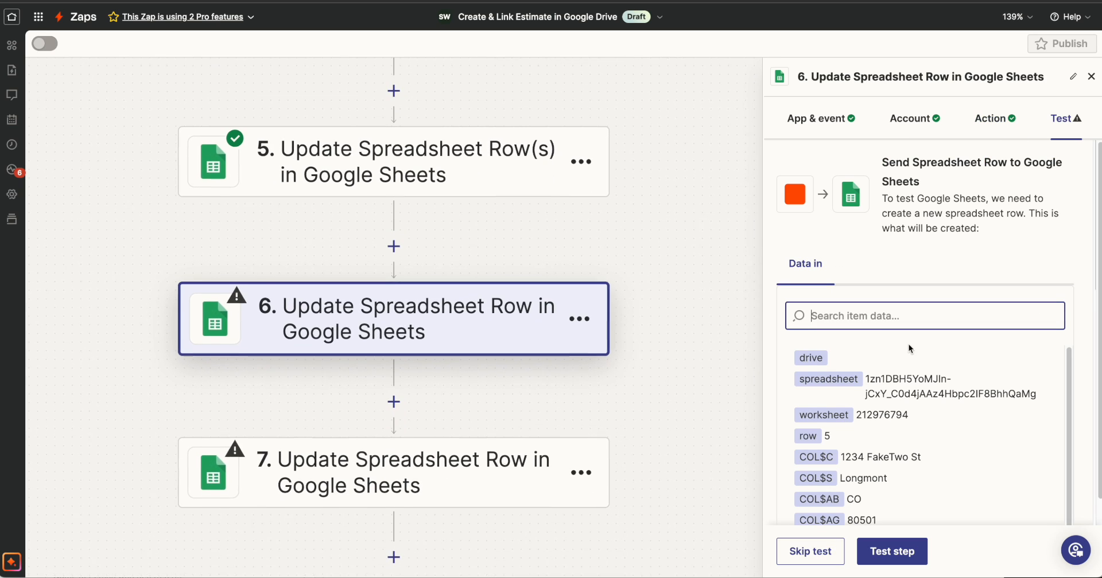
click(895, 552)
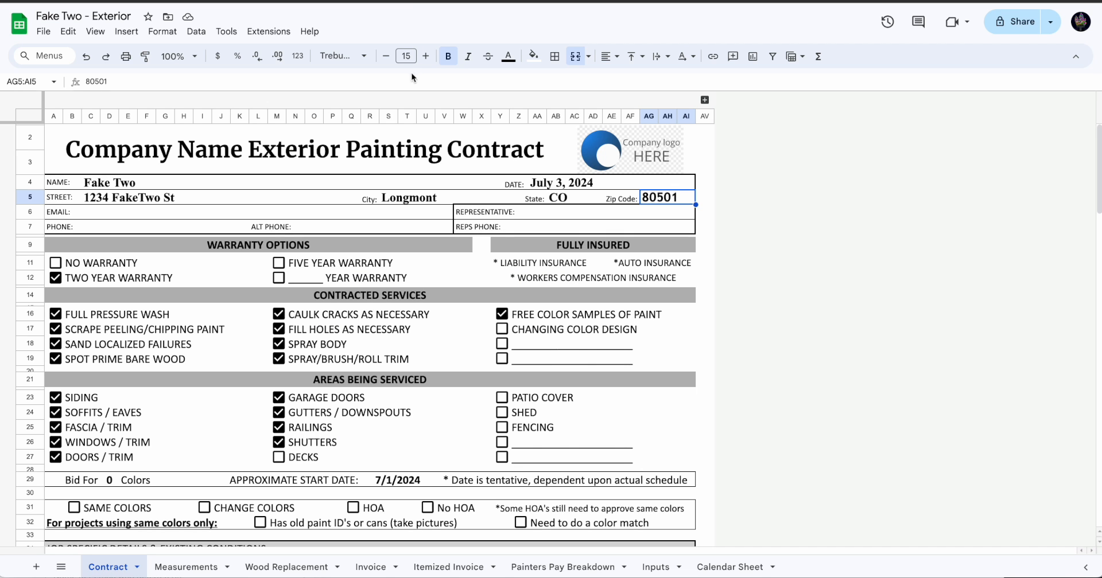
click(742, 216)
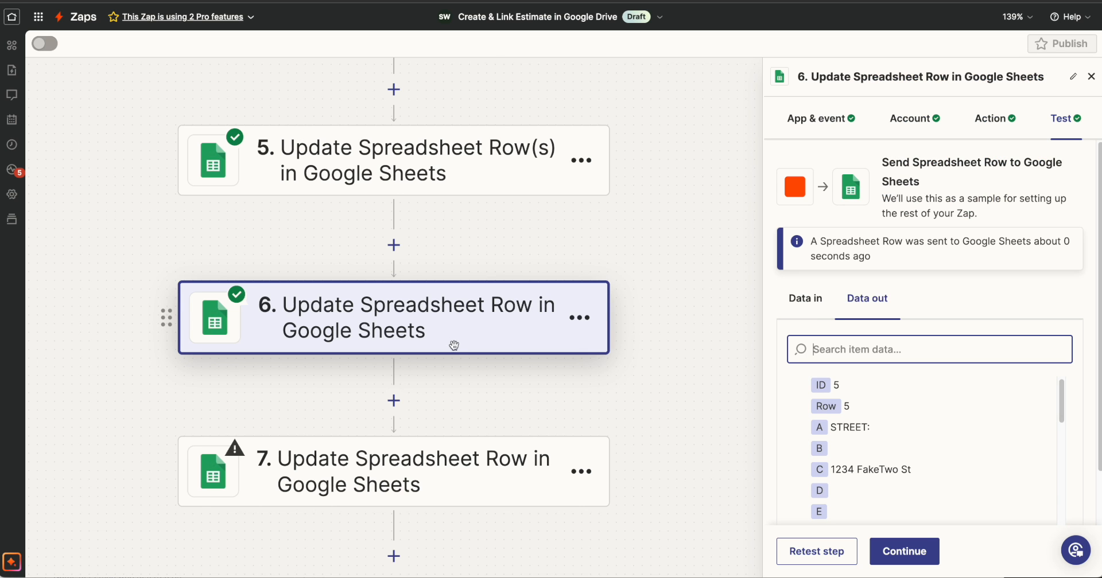
In step 7's action fields, set the Drive to My Google Drive and the Spreadsheet to the Copy File step's ID.
click(406, 471)
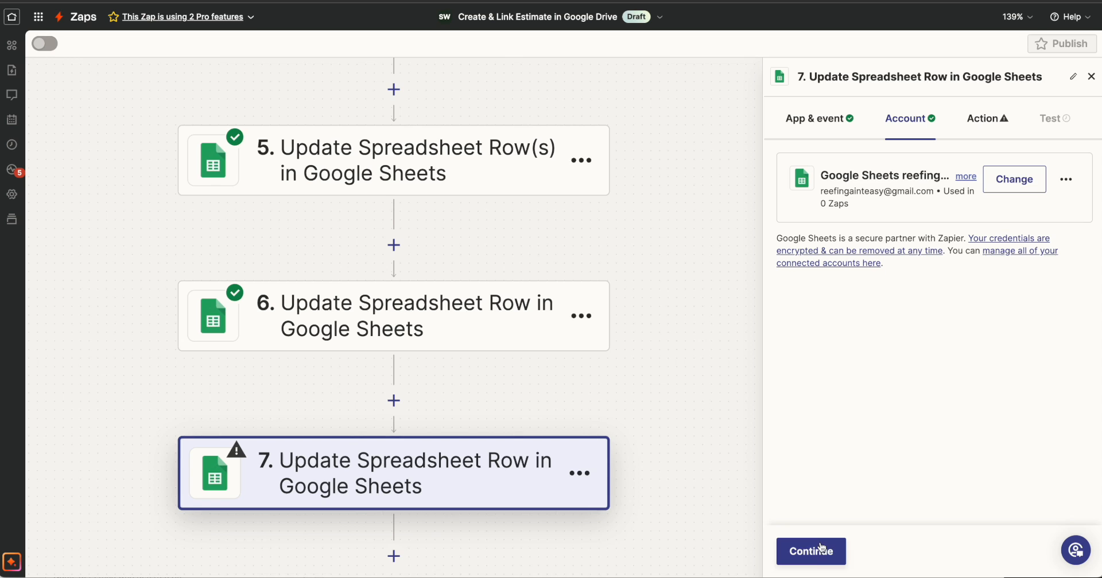
click(817, 551)
click(826, 213)
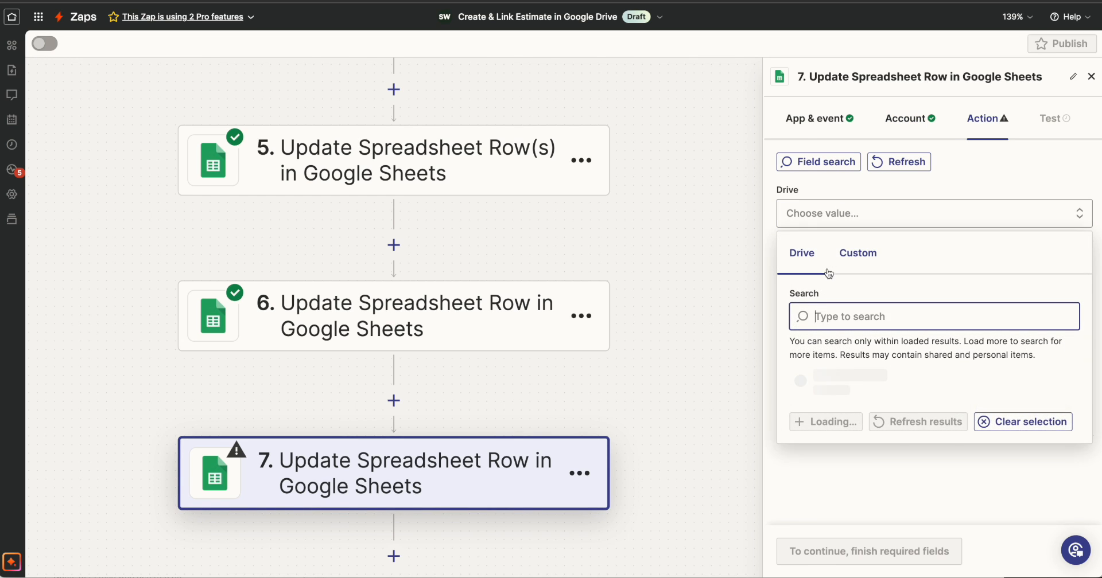
click(832, 418)
click(844, 287)
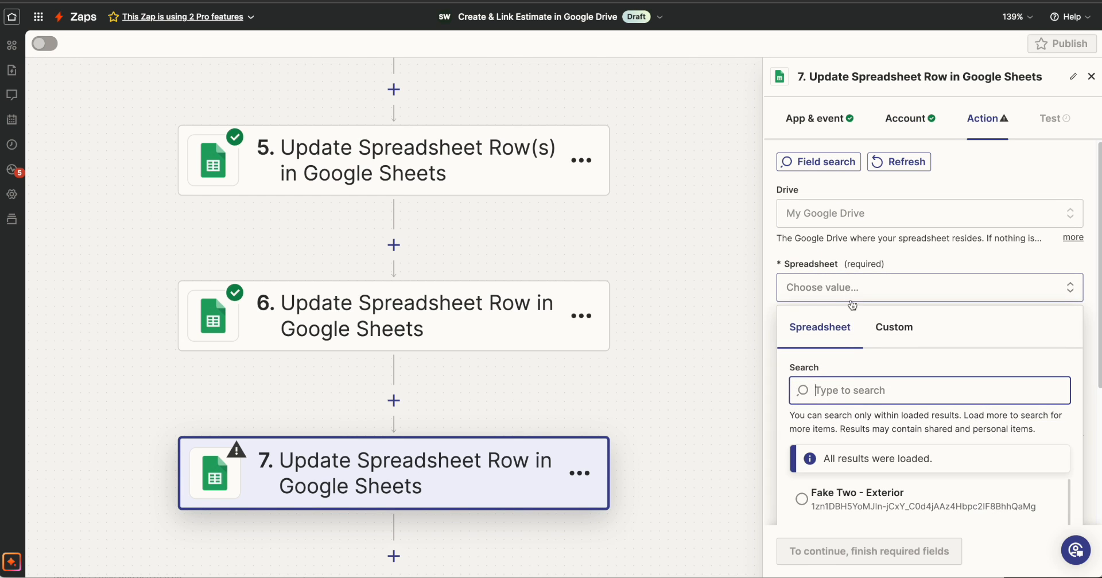
click(894, 329)
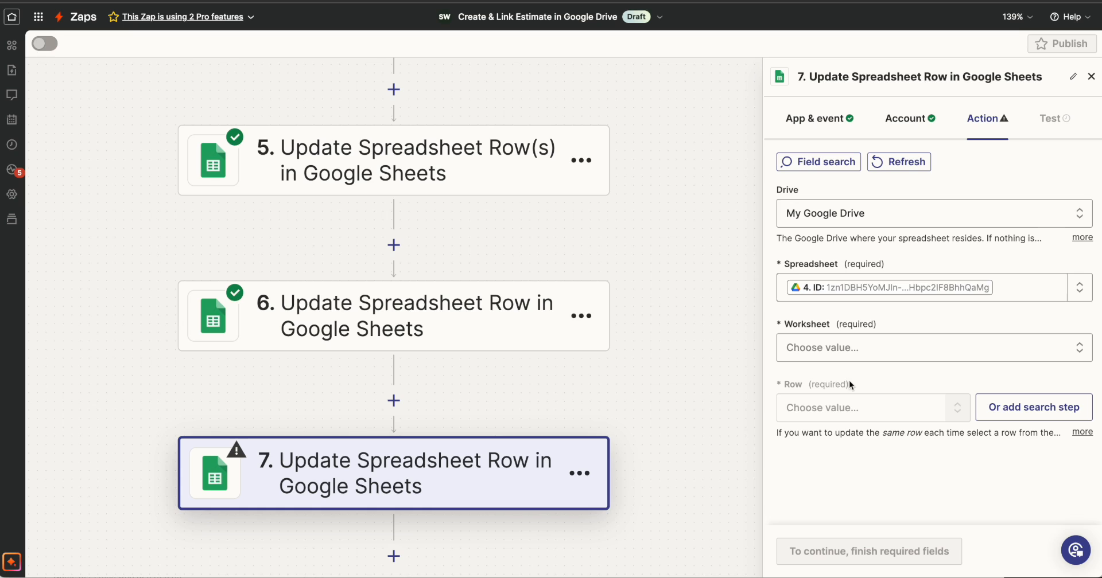
Choose Contract as the Worksheet and 6 as the Row for the step 7 update.
click(855, 349)
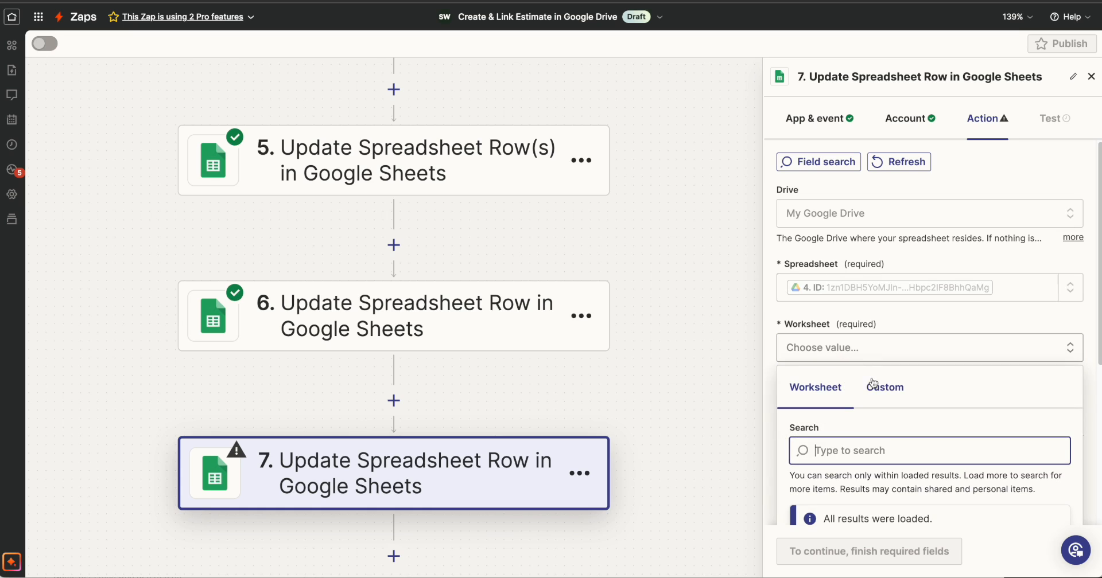
scroll(848, 447, down, 2)
click(848, 447)
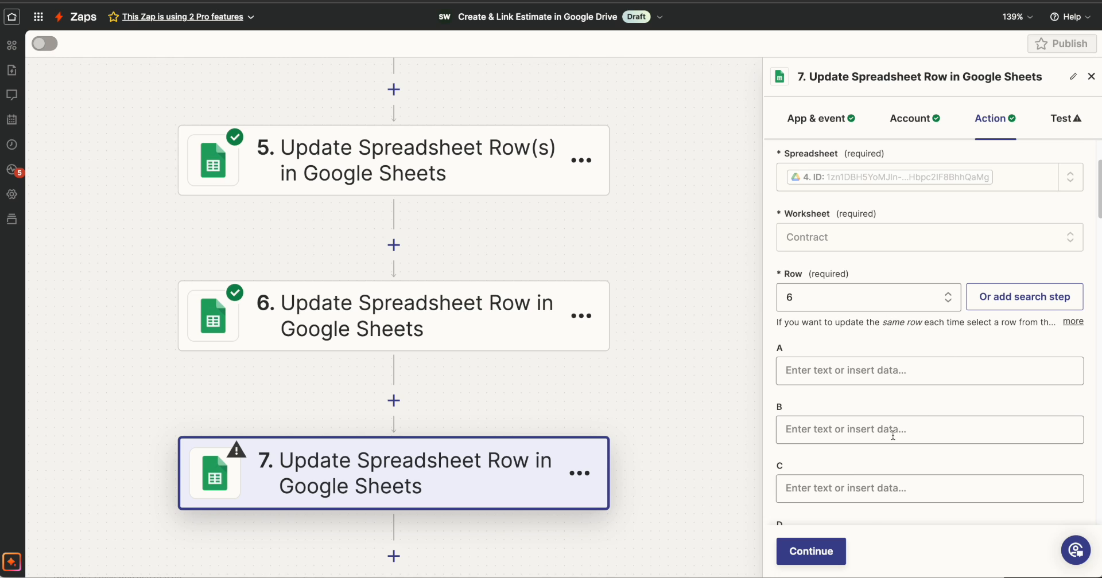
Map the Catch Hook step's Email value to column C of the step 7 row update.
click(884, 489)
click(883, 372)
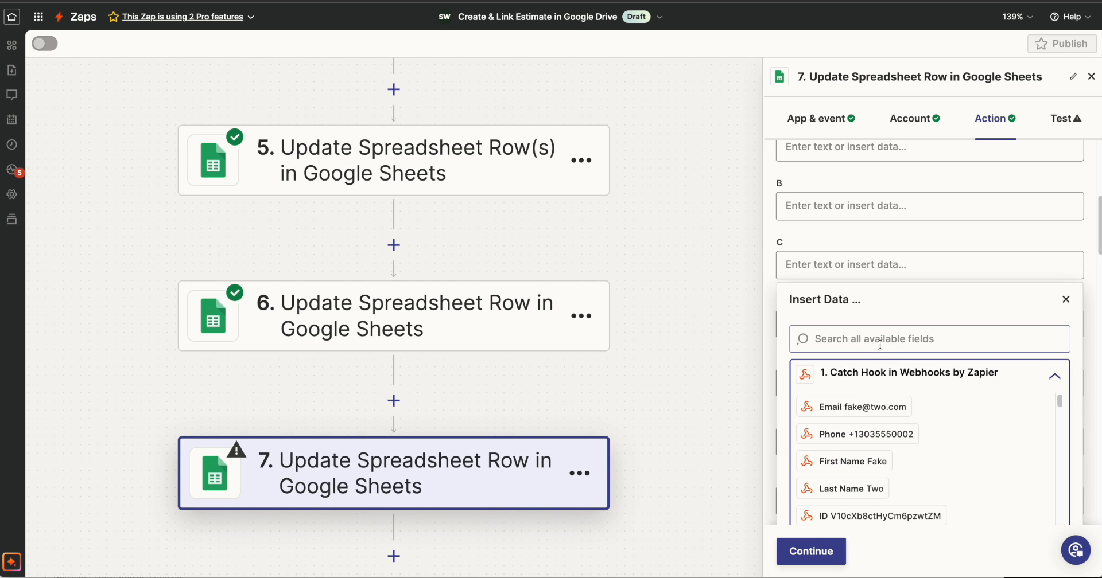
click(880, 344)
text(em)
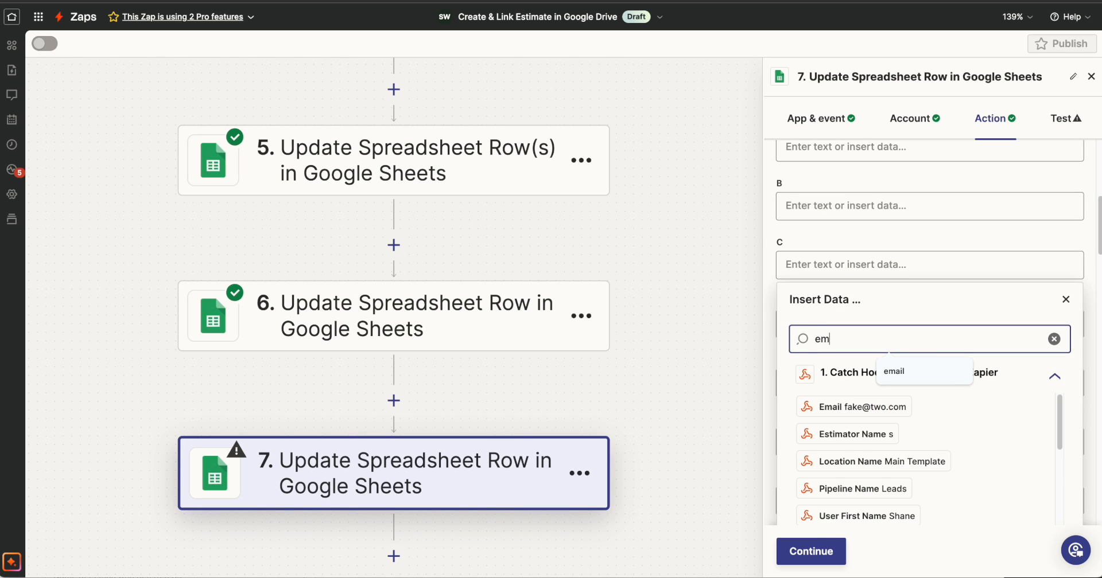
click(852, 408)
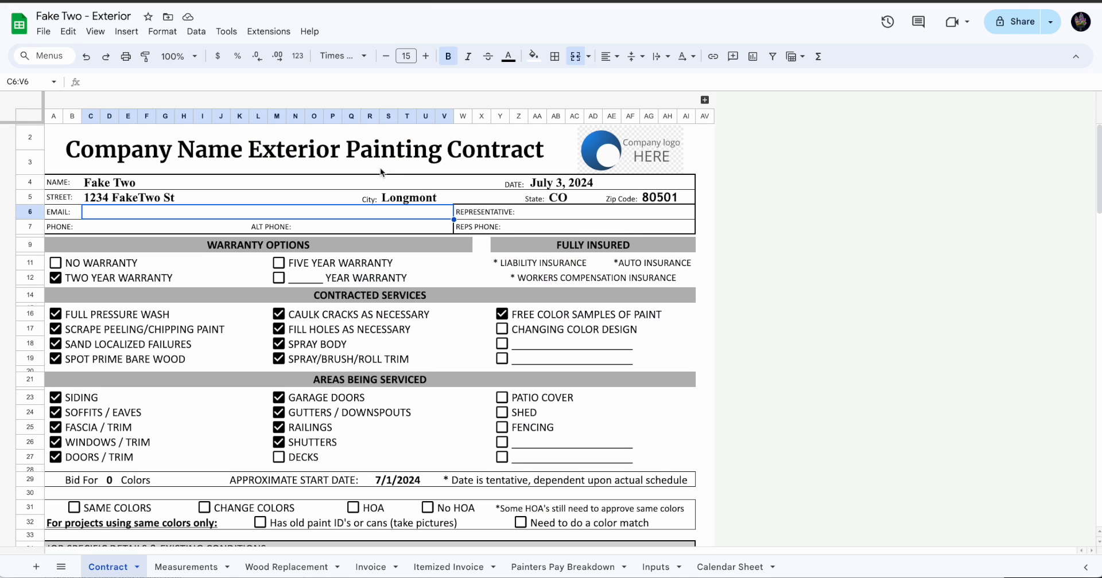
Find the Representative entry cell in the Contract sheet and map the Catch Hook step's user name to column AA of step 7.
click(543, 214)
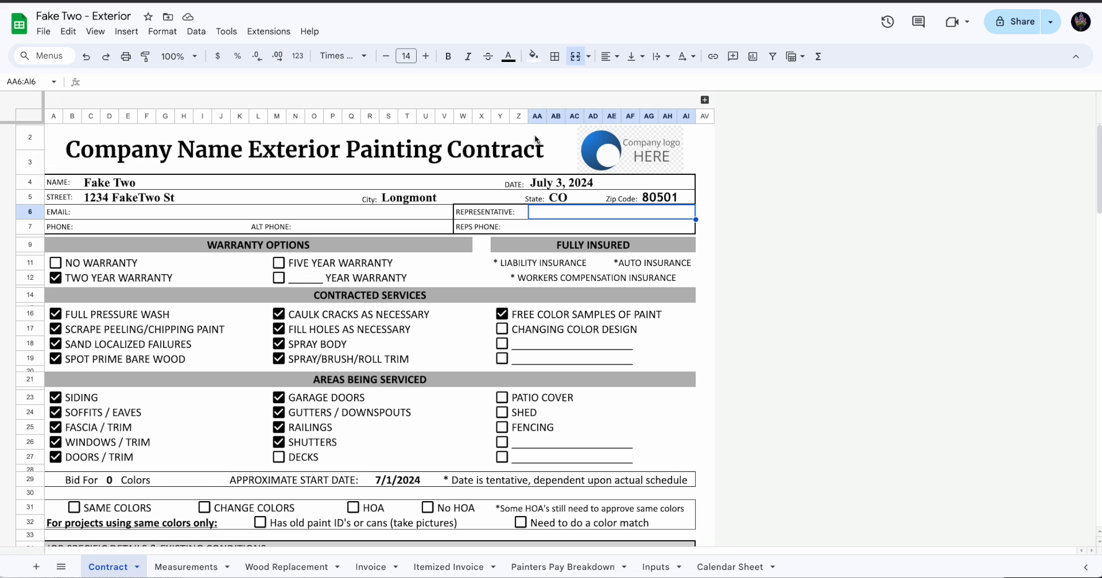
click(537, 116)
click(167, 1)
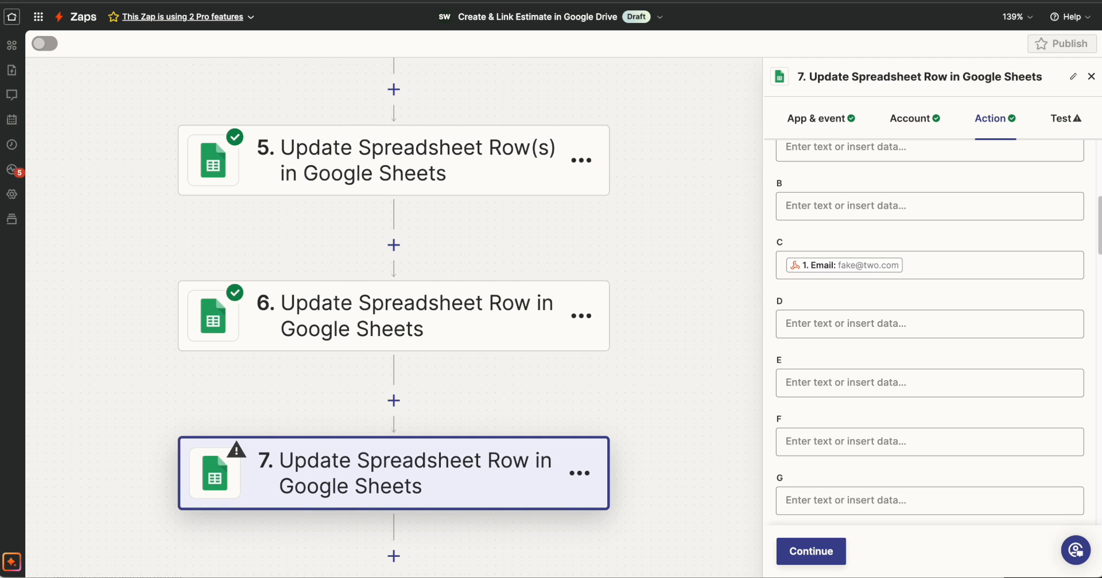
scroll(873, 289, down, 12)
scroll(872, 288, down, 12)
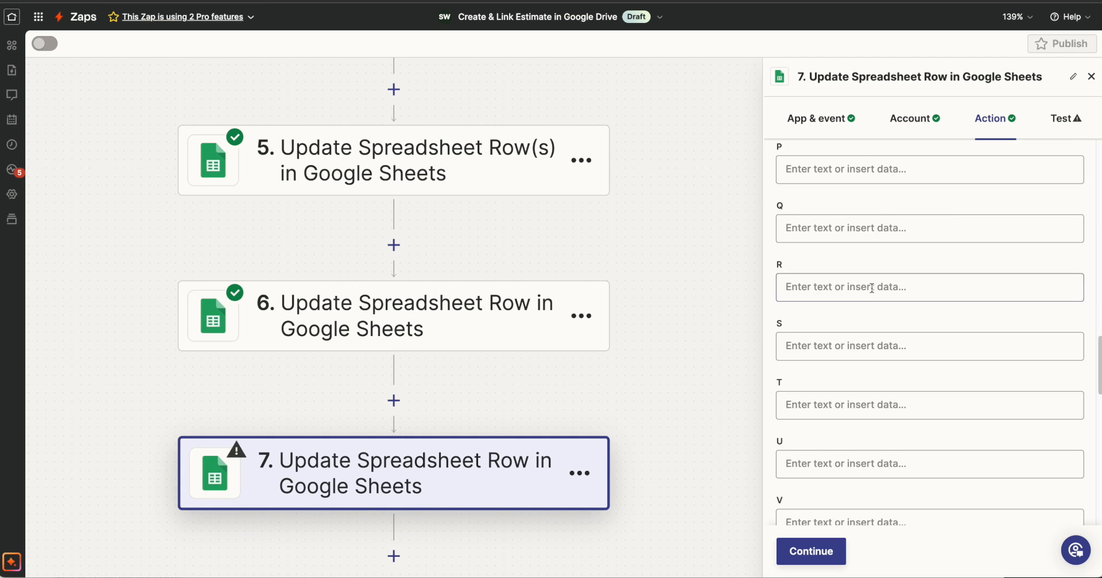
click(872, 313)
scroll(975, 396, down, 2)
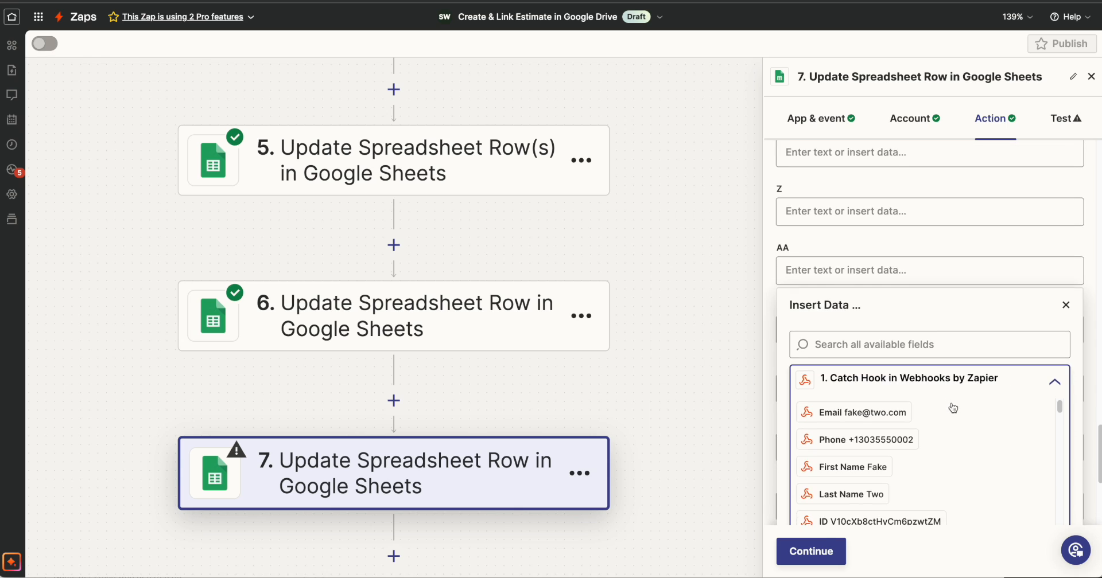
scroll(904, 401, down, 2)
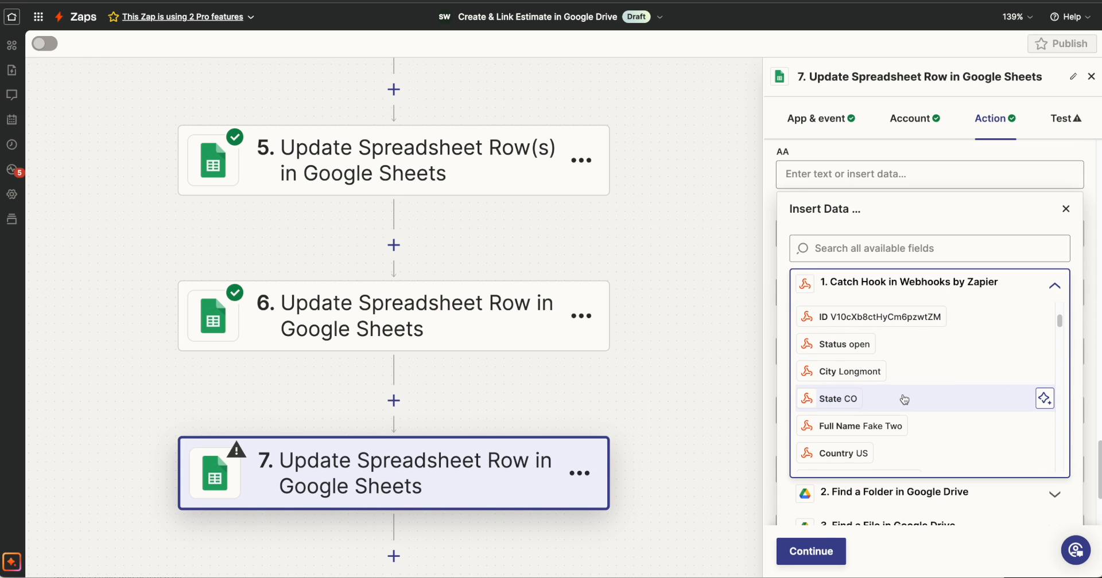
scroll(904, 400, down, 3)
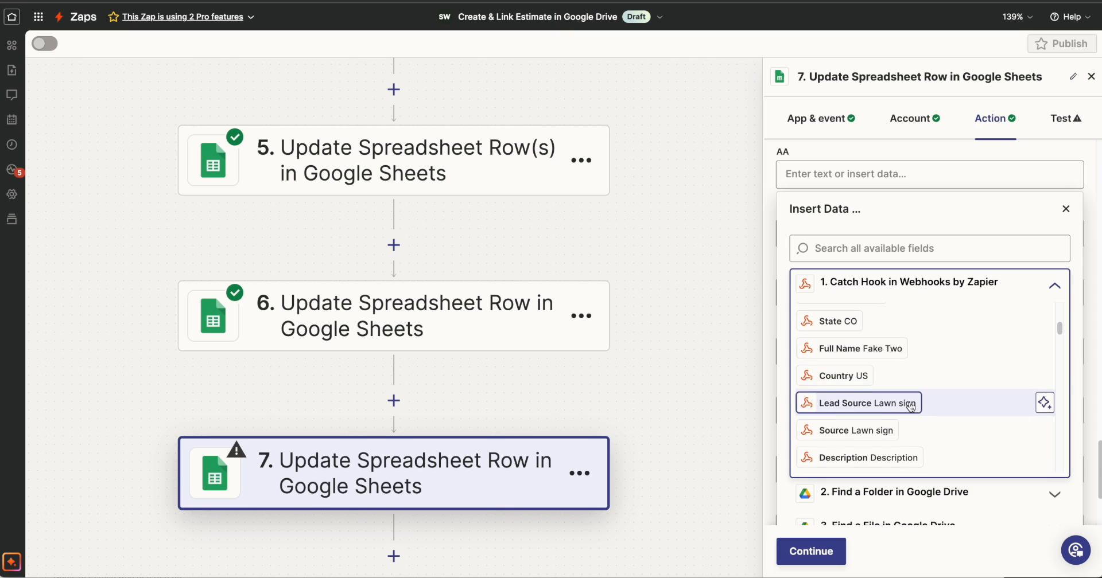
click(894, 249)
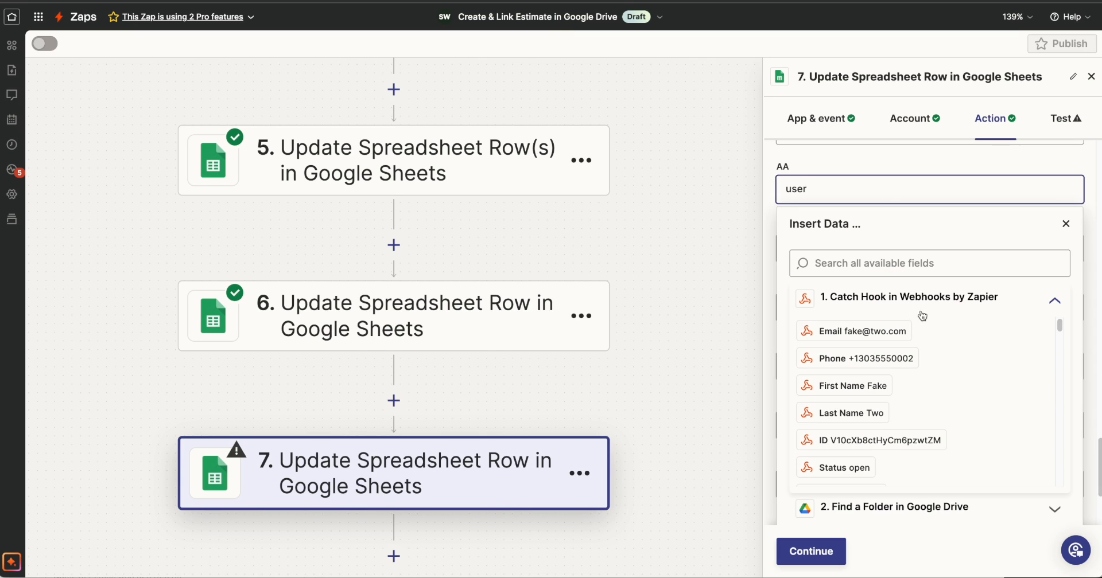
scroll(939, 351, down, 1)
scroll(941, 353, up, 1)
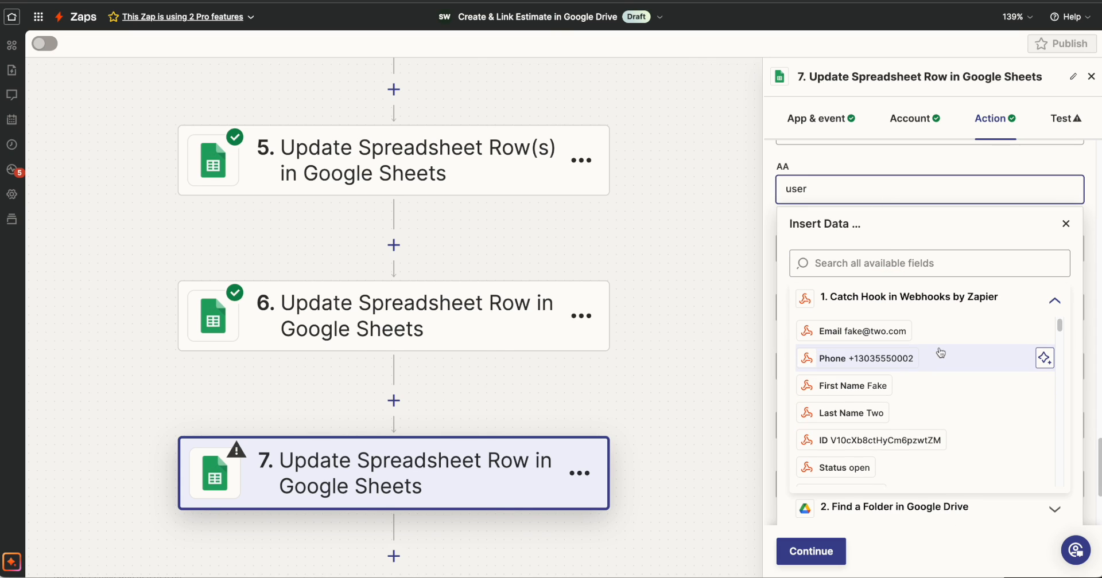
Test step 7 and check row 6 of the Contract sheet, selecting the Phone entry cell in row 7.
click(811, 552)
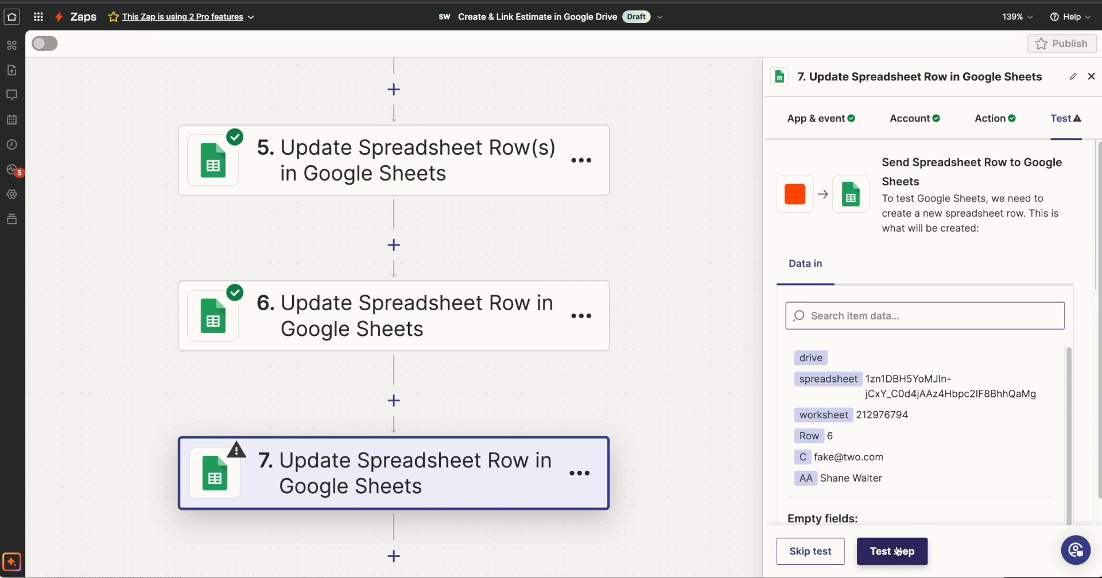
click(893, 554)
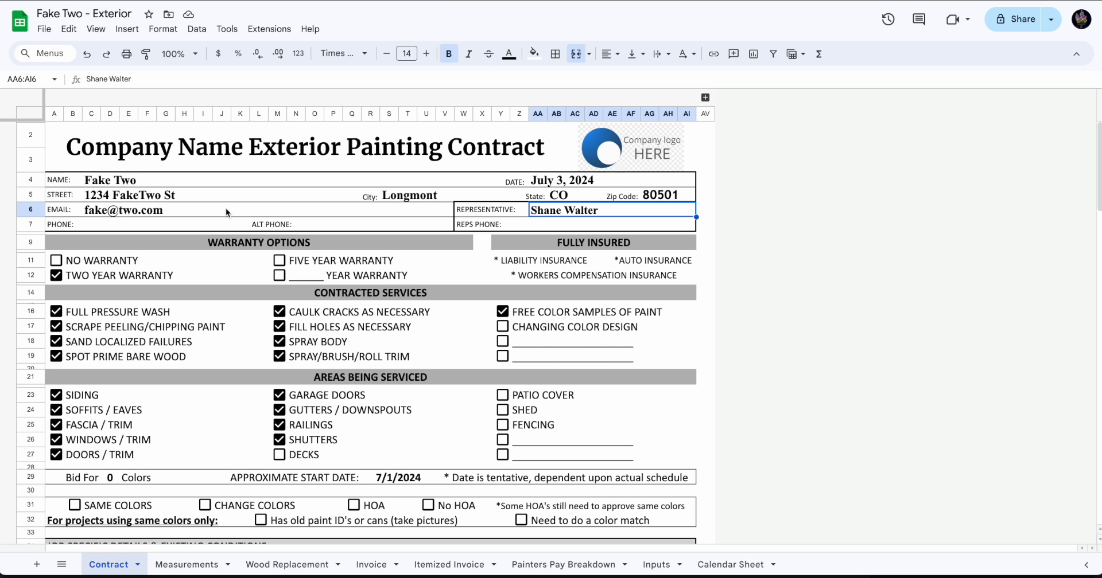
click(107, 229)
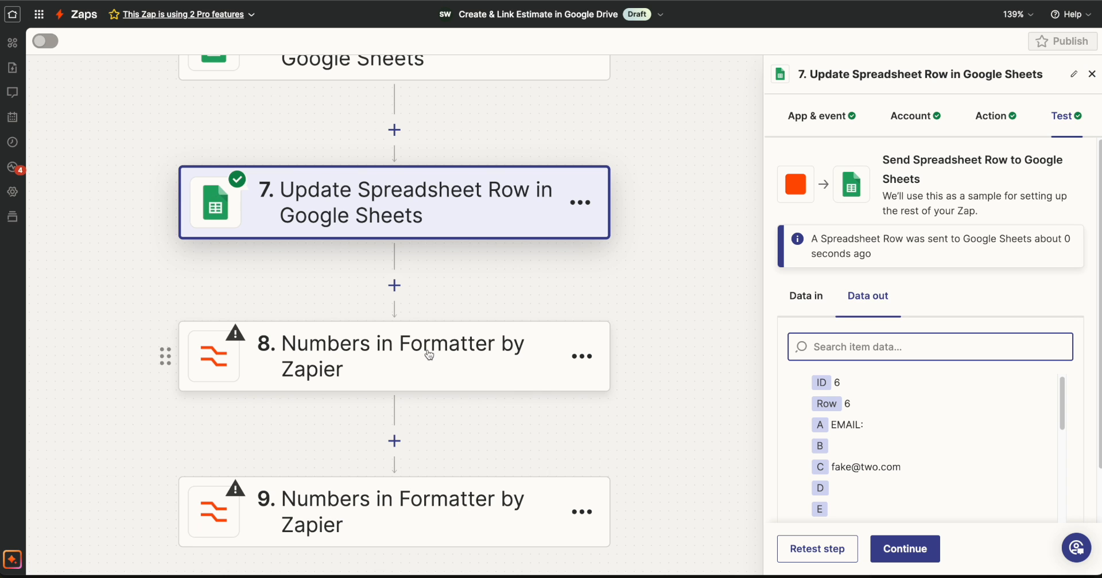
Set the Transform of the step 8 Numbers formatter to Format Phone Number.
click(373, 351)
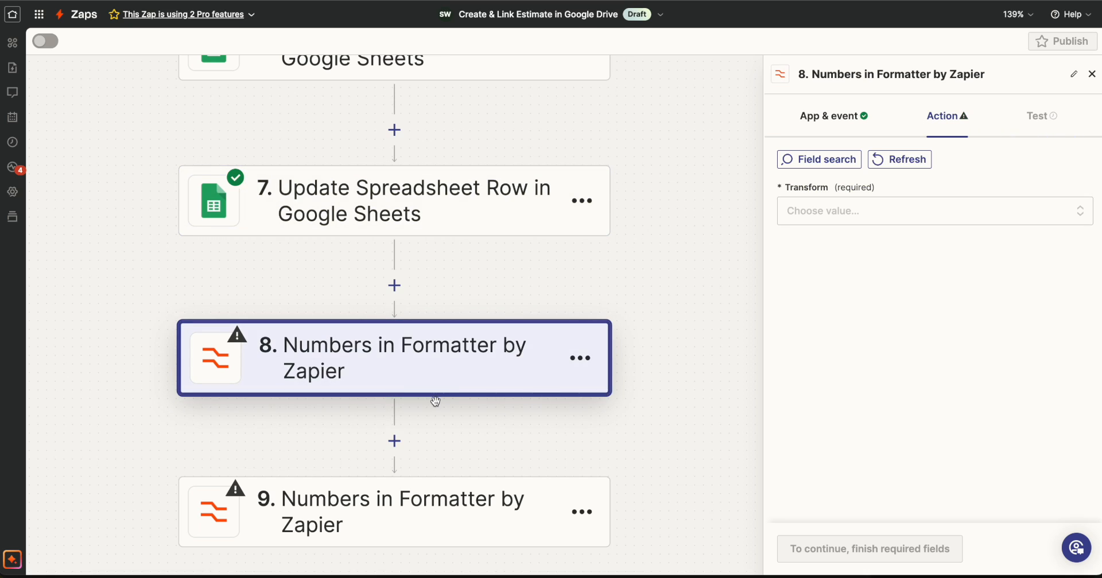
click(825, 208)
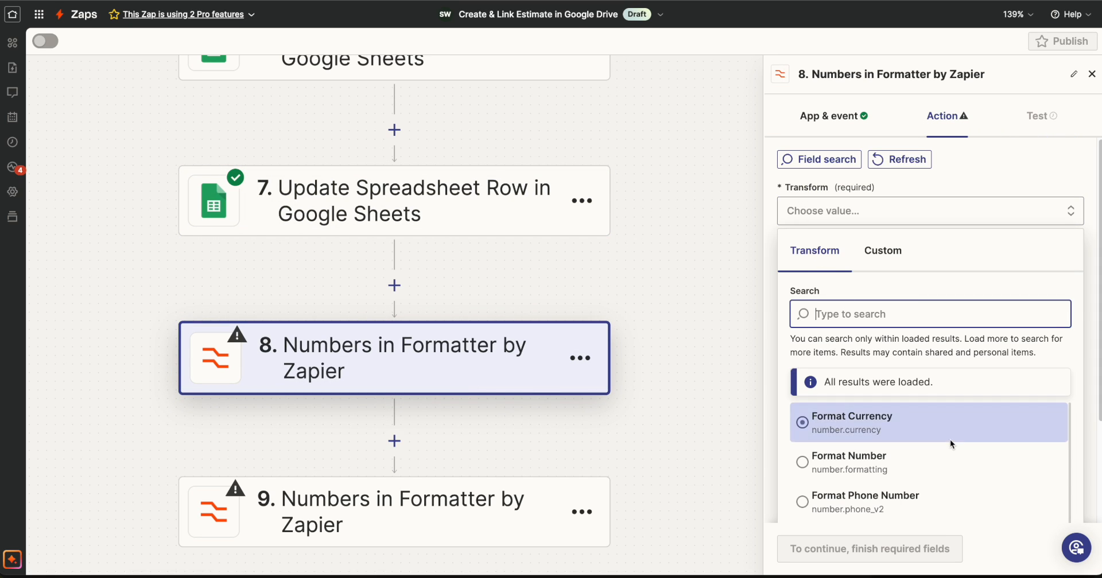
scroll(870, 464, down, 1)
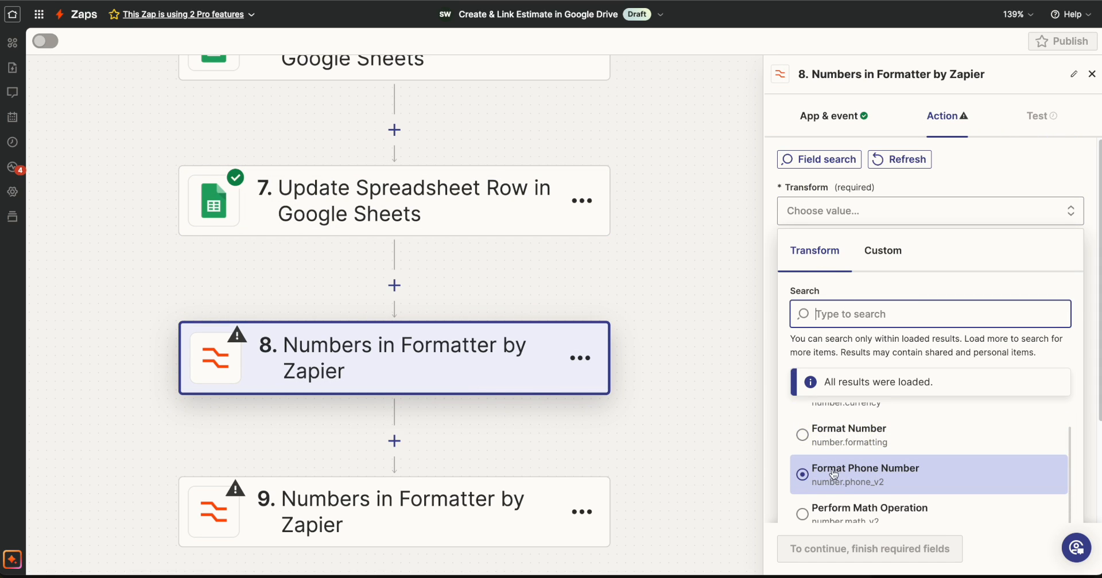
click(880, 474)
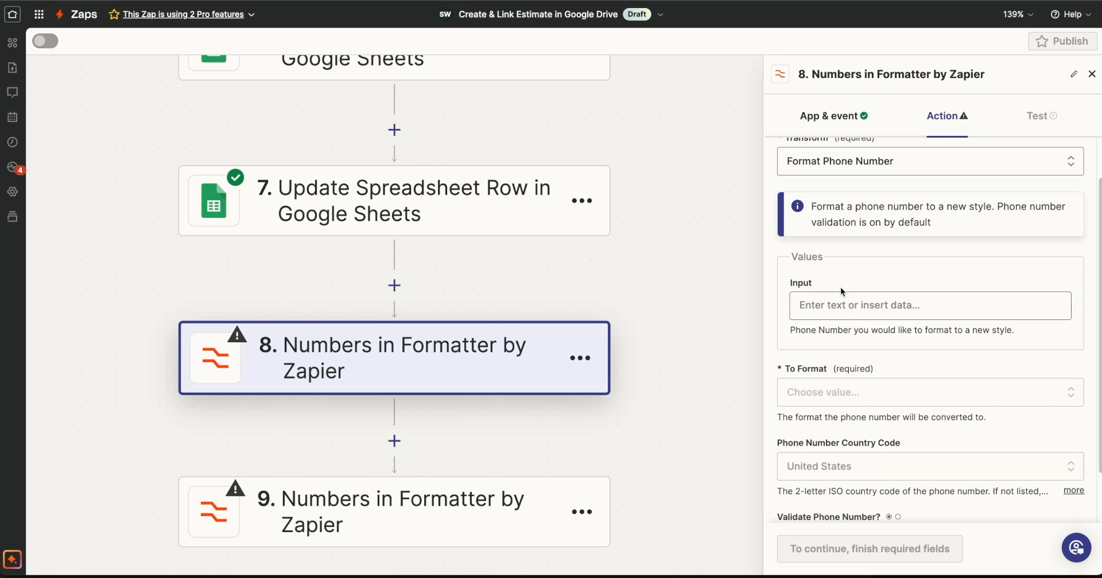
Map the Catch Hook step's Phone value to the Input of the step 8 formatter.
click(820, 305)
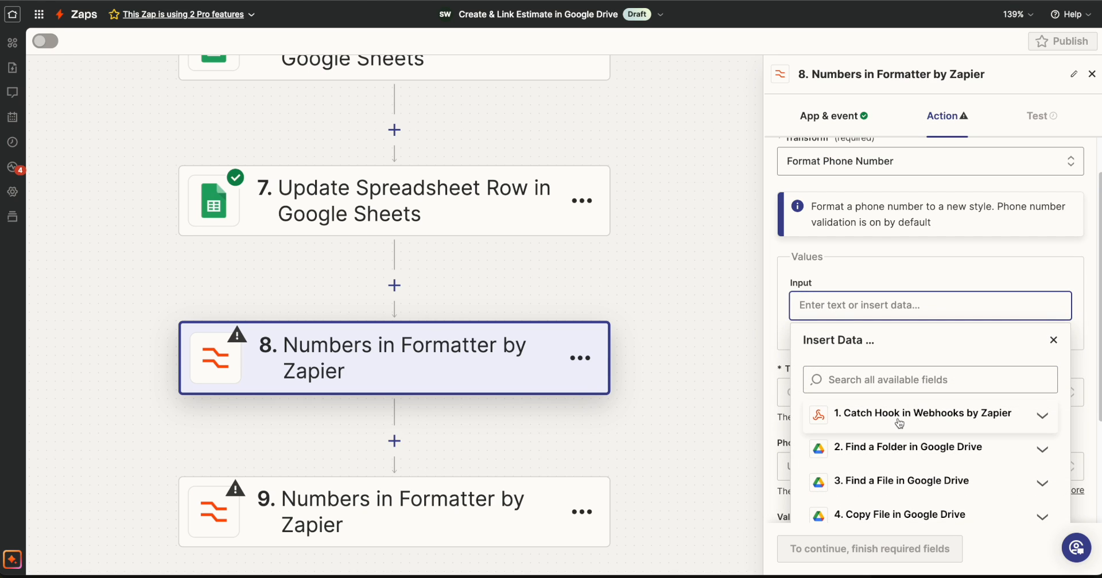
click(896, 416)
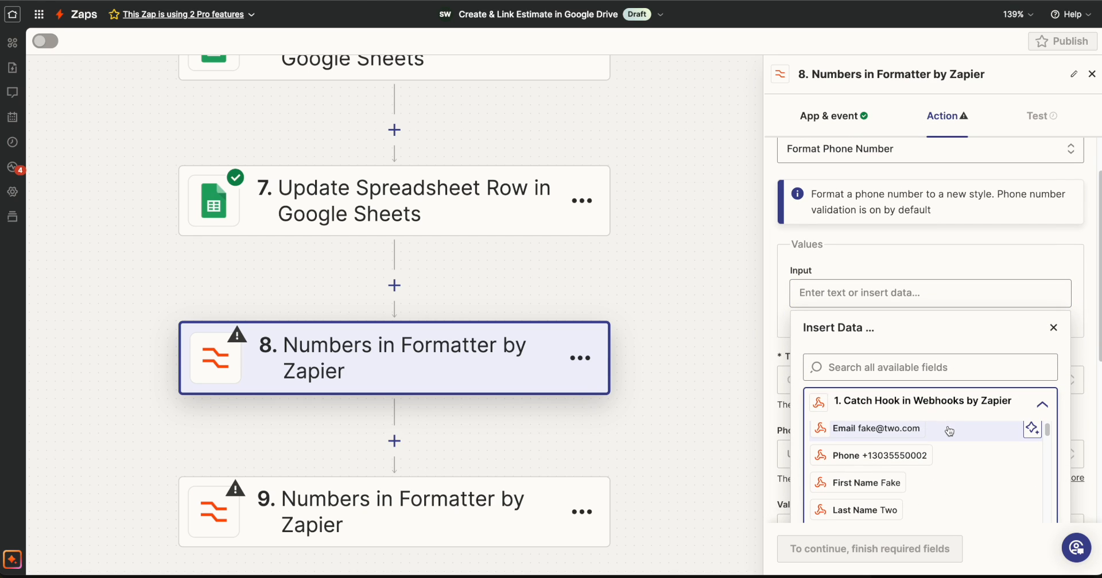
click(883, 456)
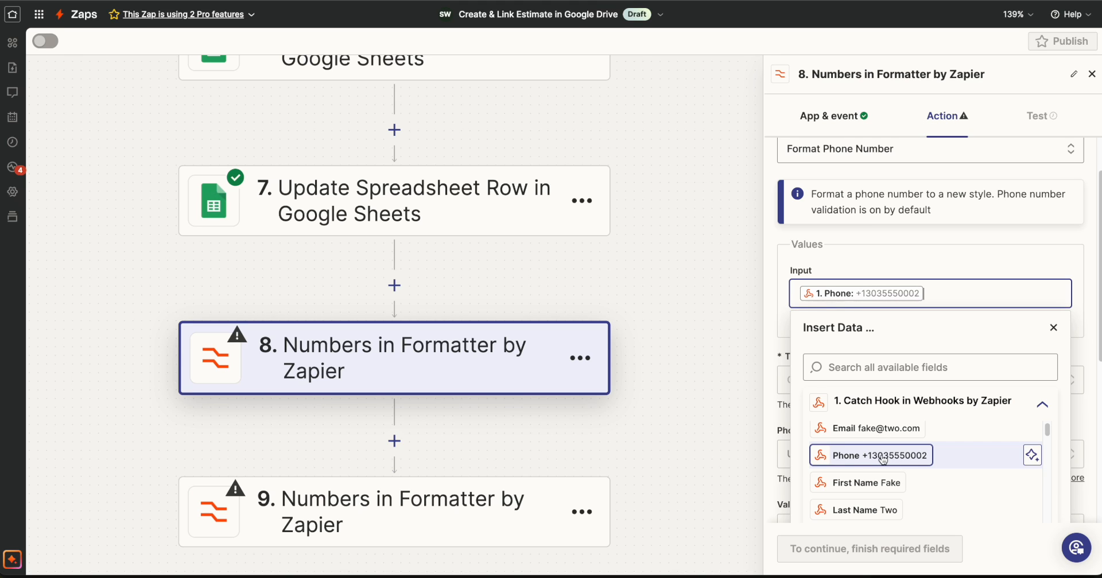
Choose the National phone style as the To Format of the step 8 formatter.
scroll(918, 395, down, 1)
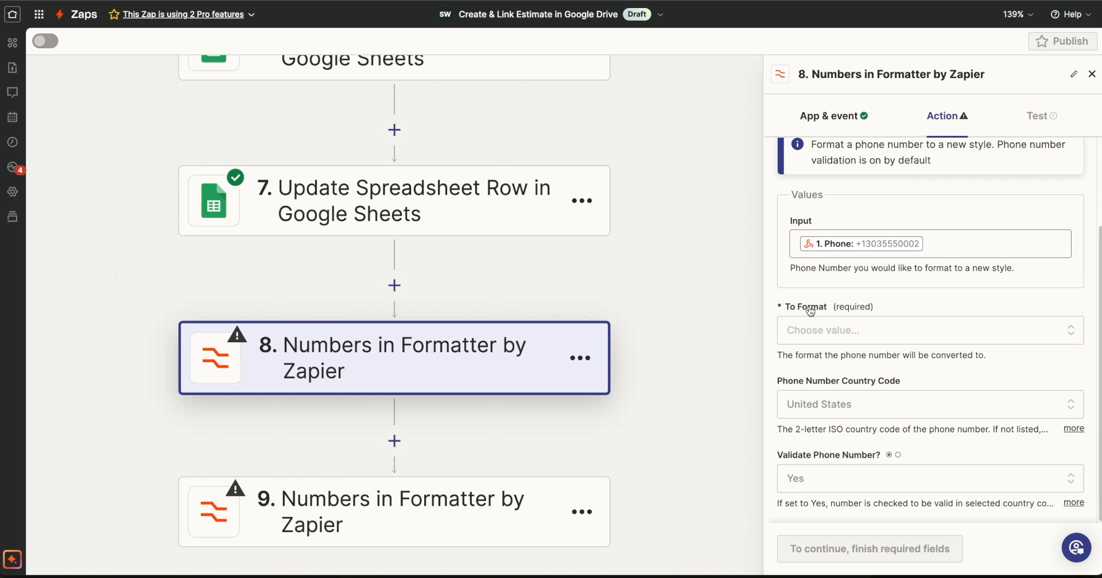
click(826, 328)
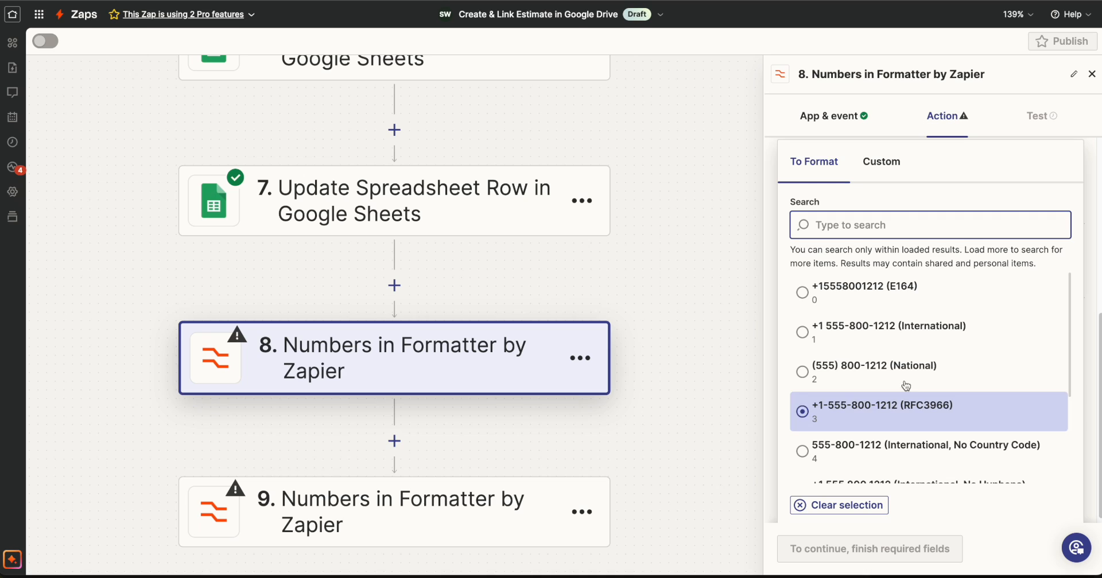
click(881, 388)
click(802, 372)
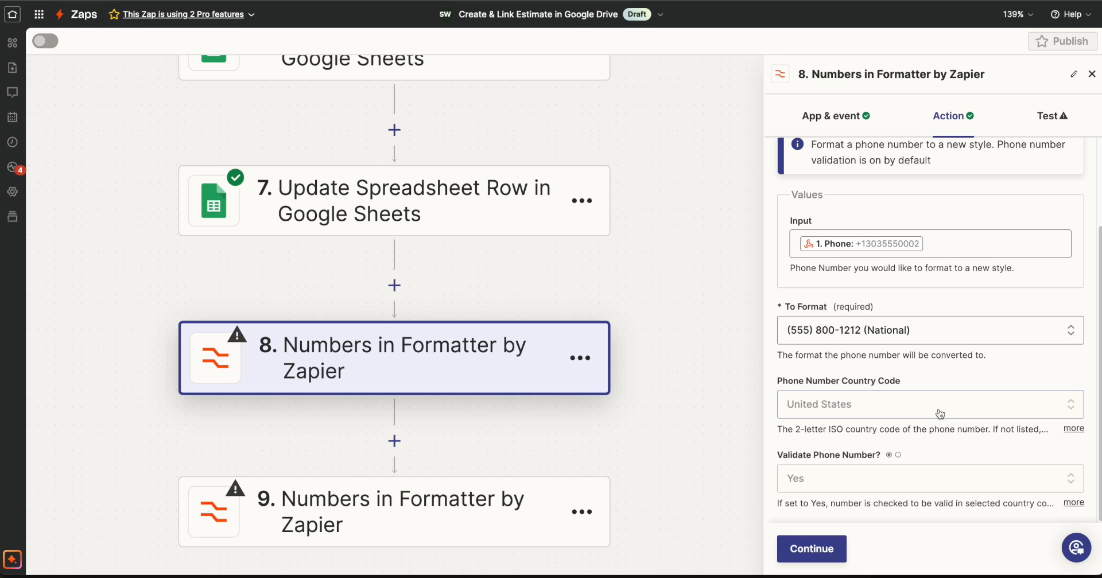
Test the step 8 phone formatter and highlight the phone number in its output.
click(810, 550)
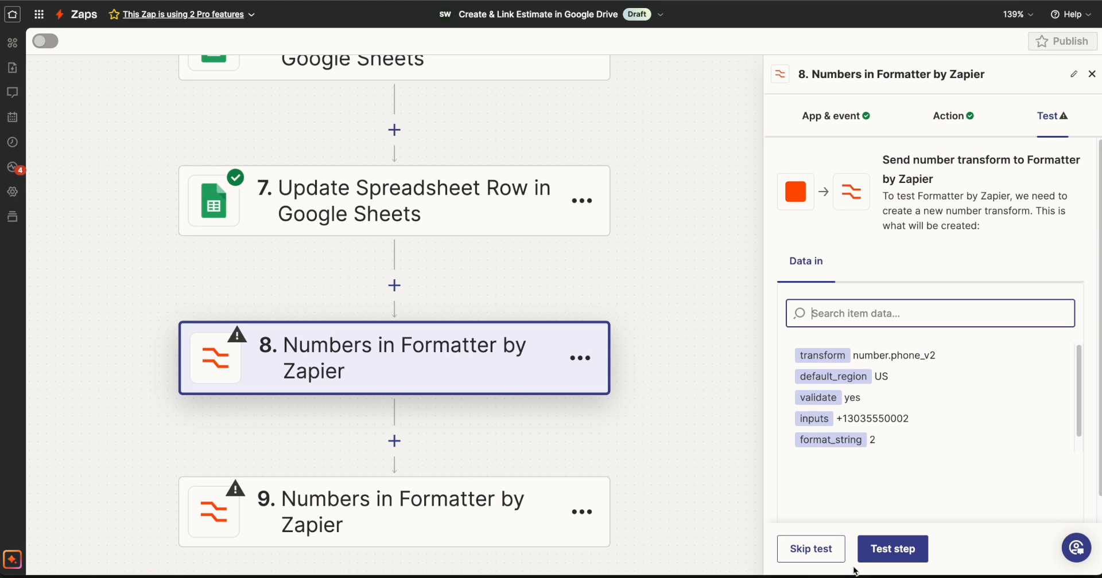
click(890, 551)
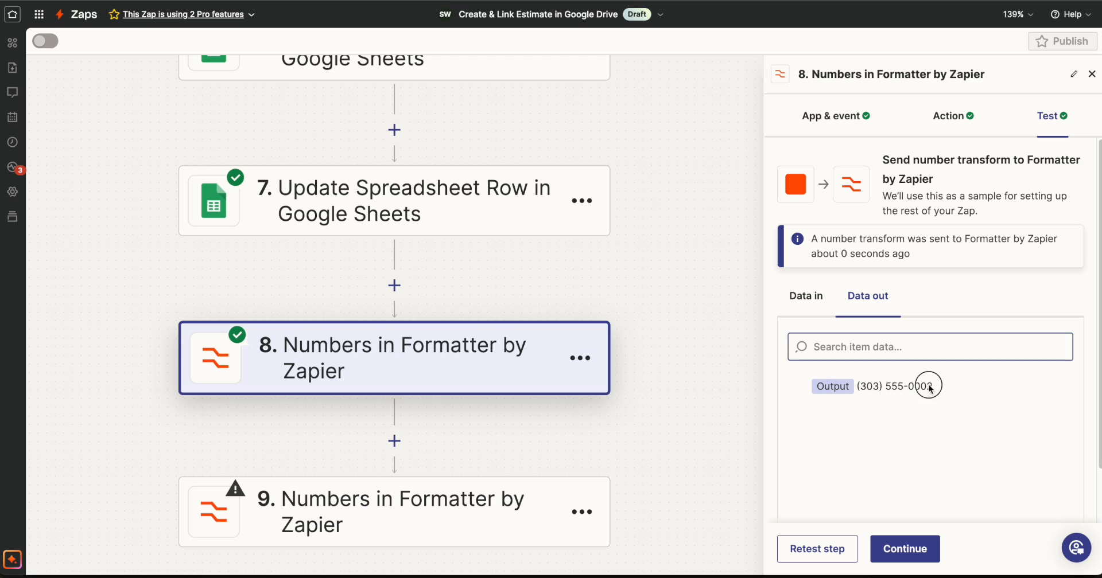
drag(928, 386, 855, 387)
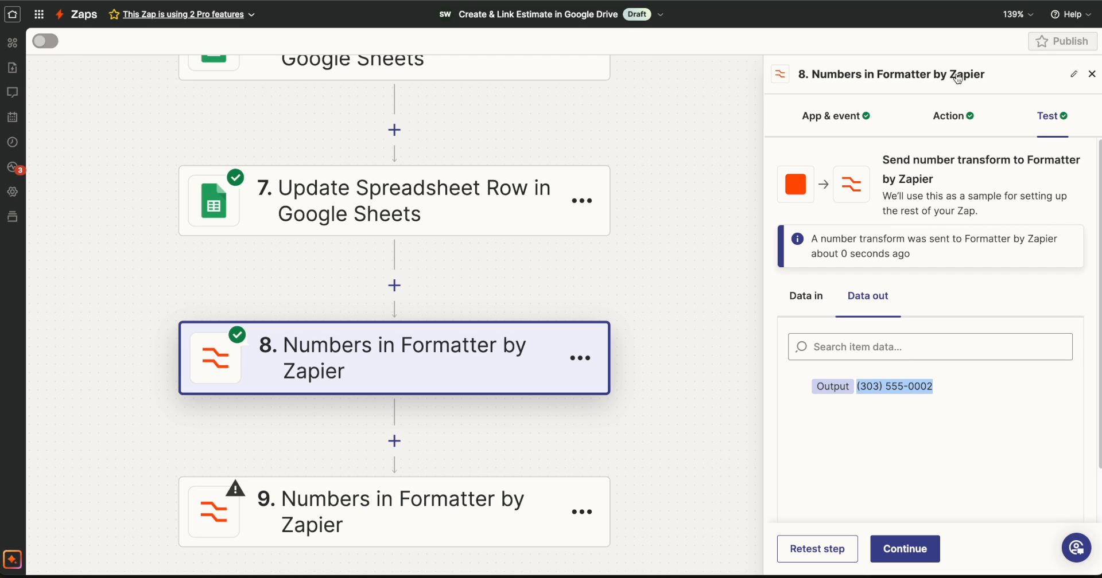
Rename the step 8 formatter as Format the Contact Phone # and proceed to step 9.
click(957, 78)
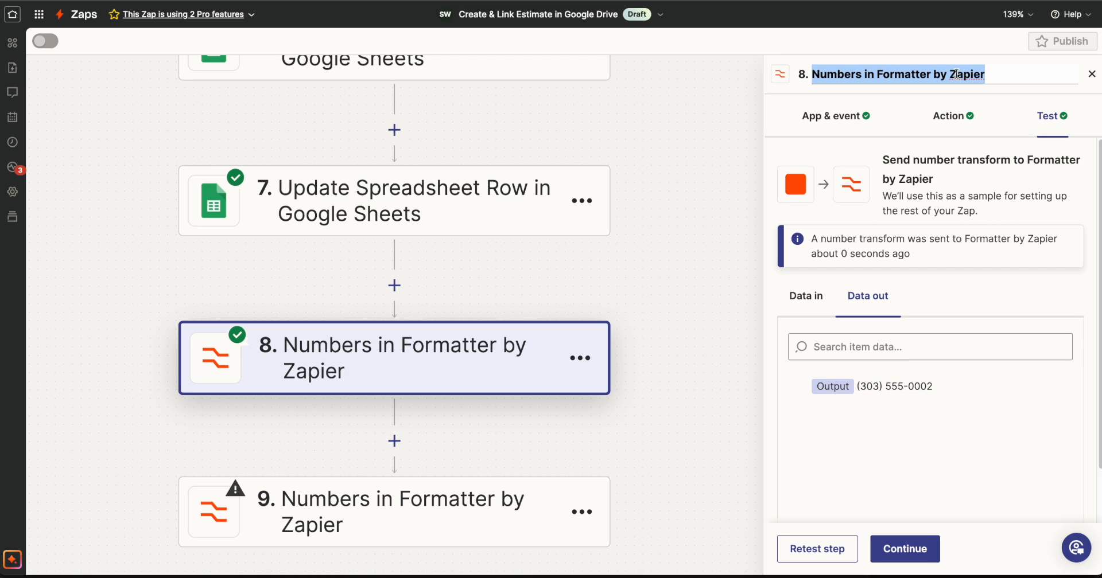
text(Format the Contact Phone #)
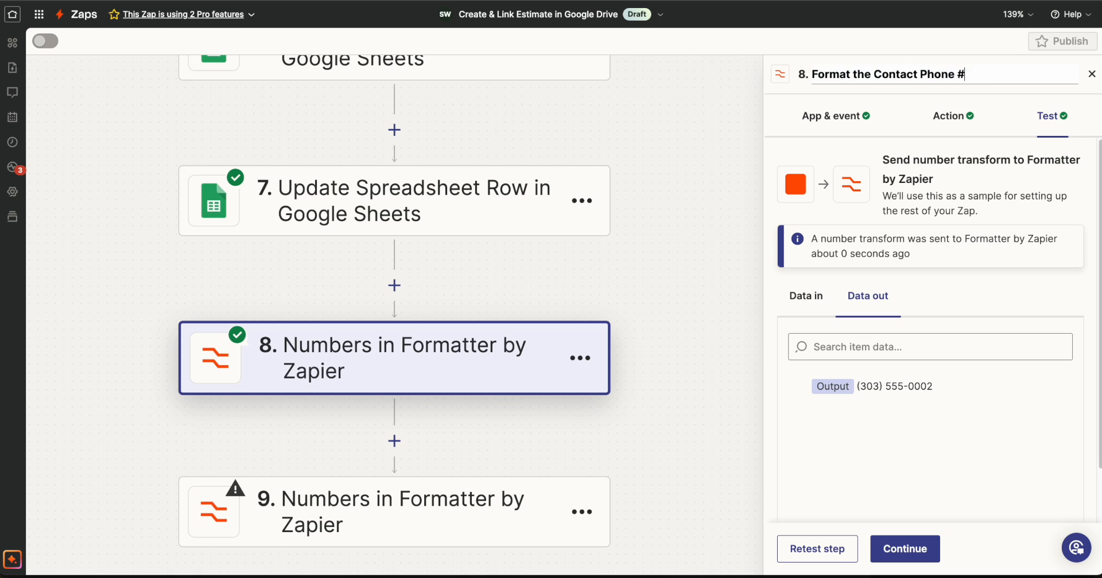
click(917, 550)
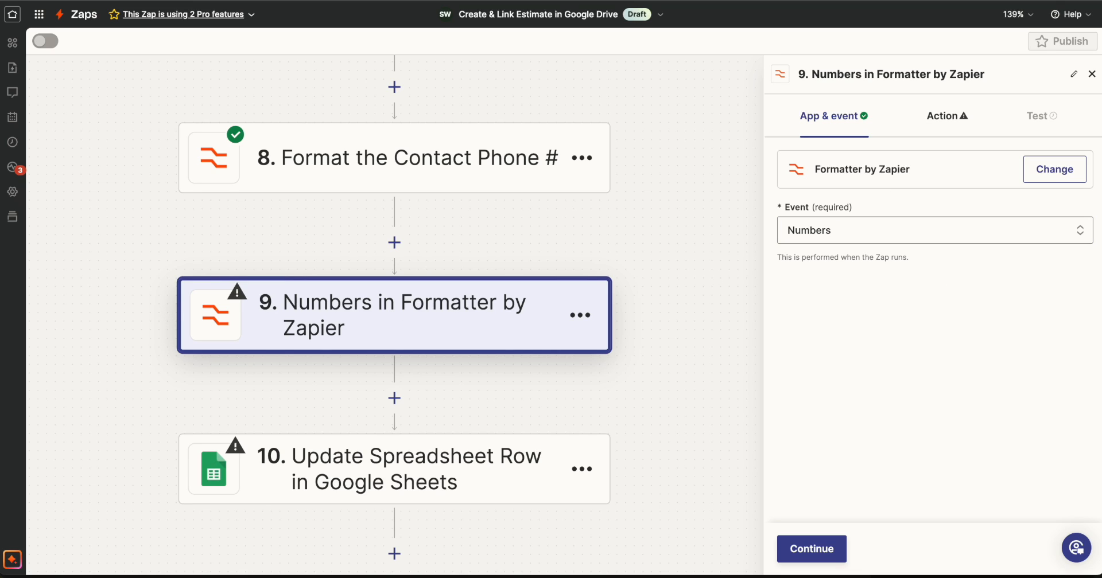
Set the Transform of the step 9 Numbers formatter to Format Phone Number.
click(819, 552)
click(856, 211)
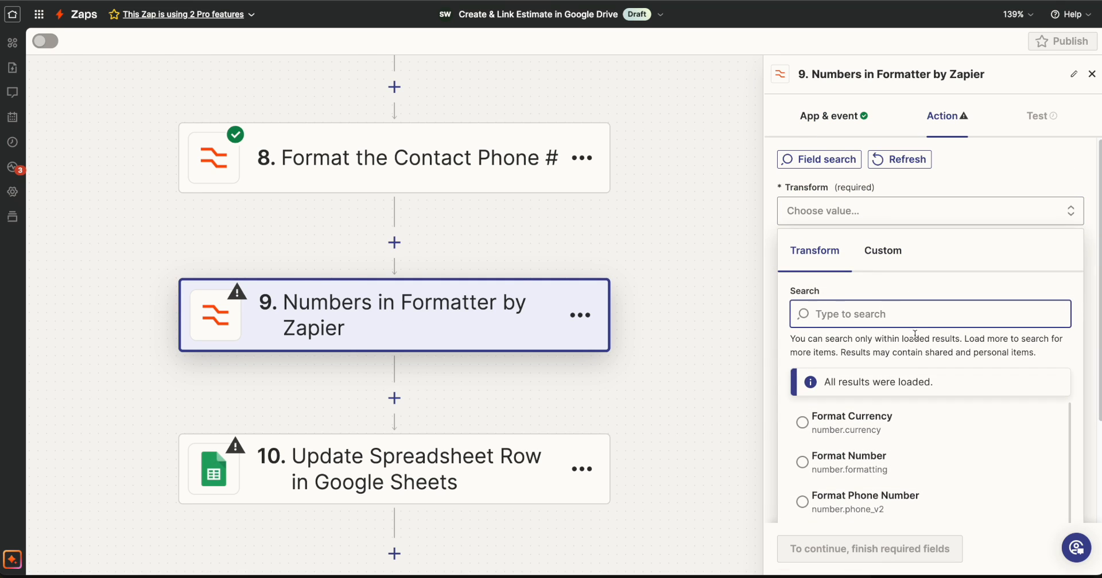
scroll(924, 448, down, 1)
click(923, 493)
Find the Catch Hook fields matching "user" and map User Phone to the Input of the step 9 formatter.
click(910, 354)
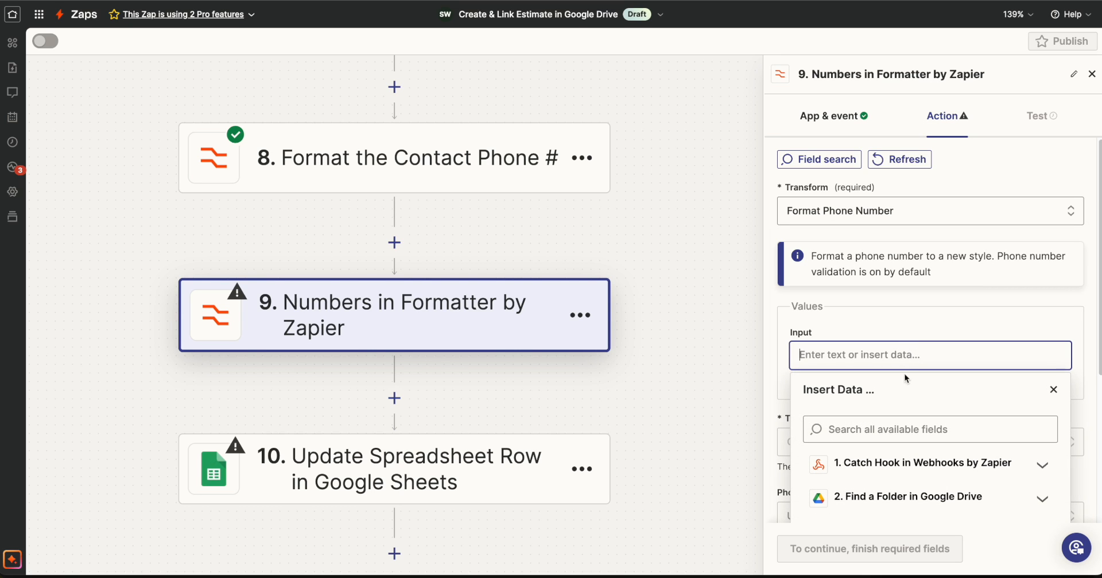
click(903, 465)
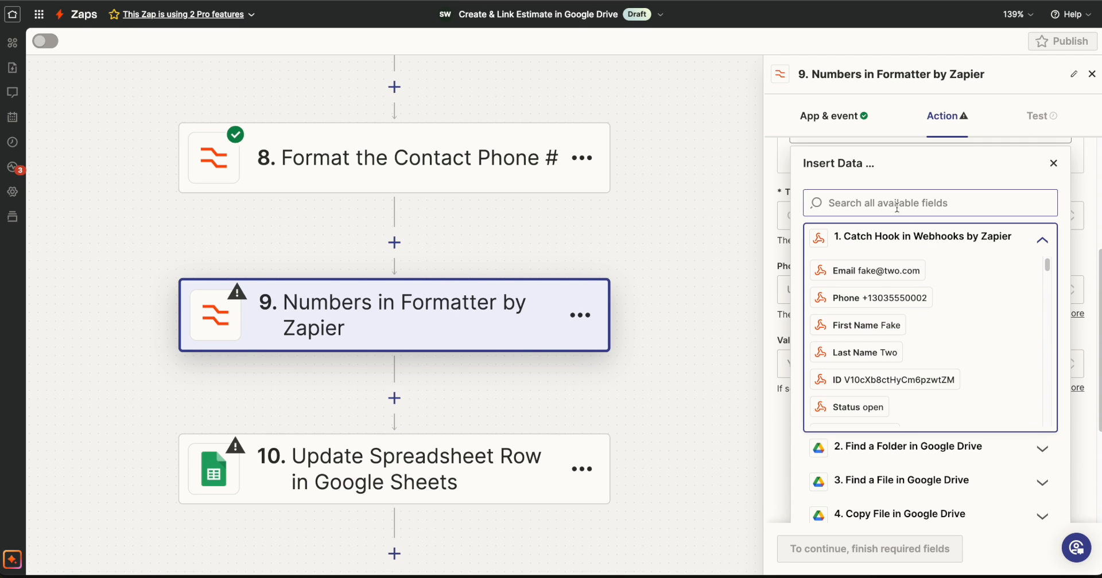
click(896, 204)
text(user)
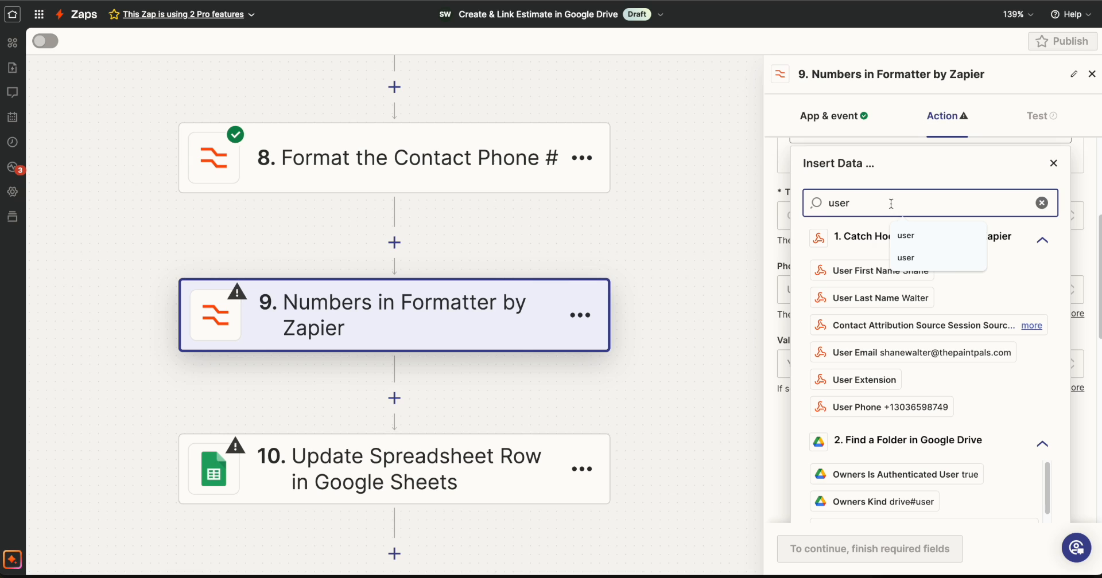
click(855, 407)
Choose the National phone style as the To Format of the step 9 formatter.
click(920, 353)
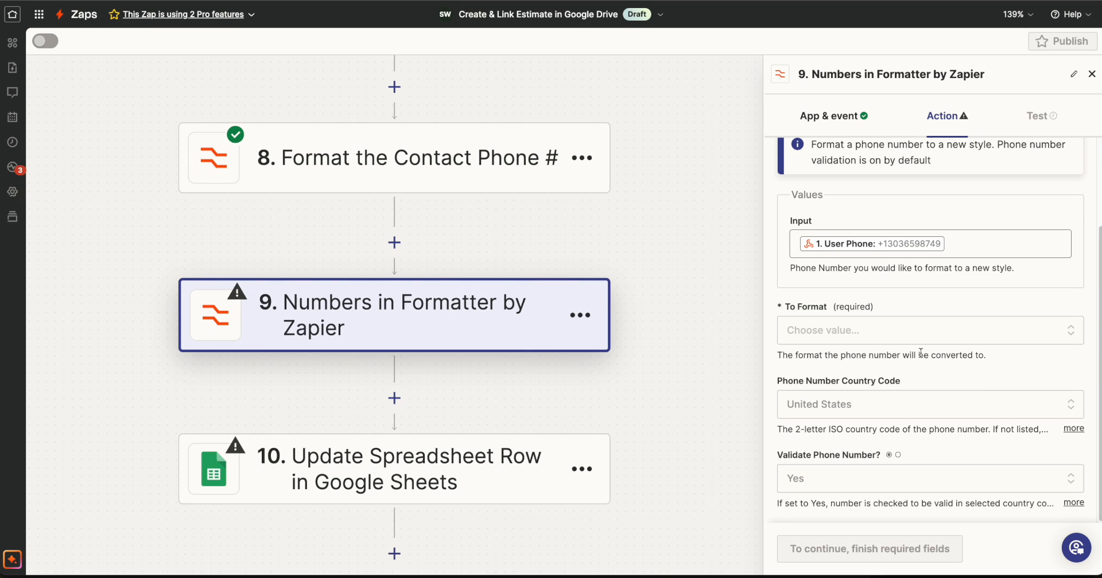
click(918, 331)
scroll(872, 396, down, 3)
click(846, 422)
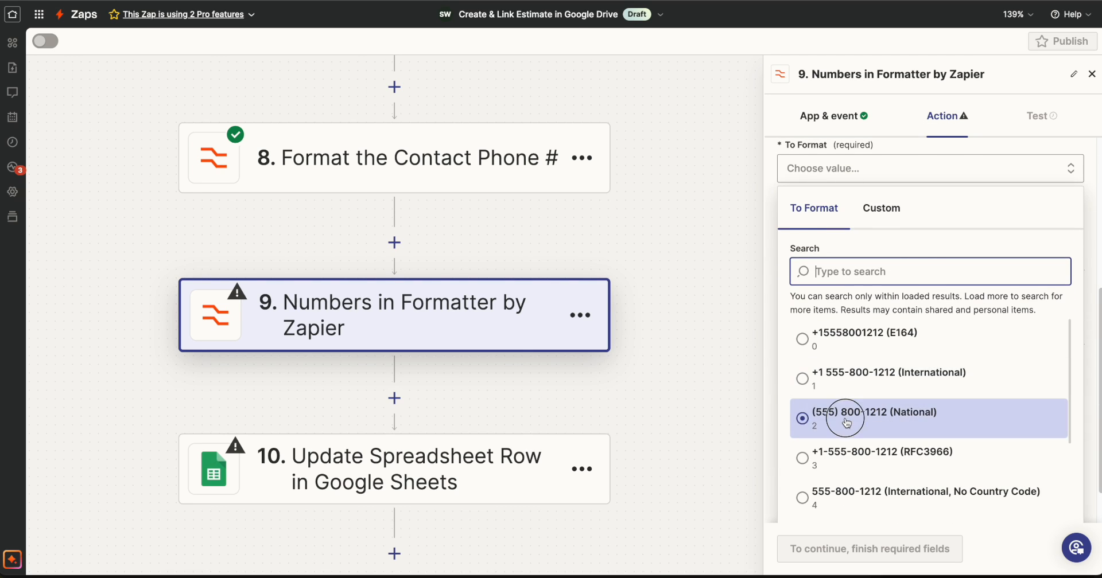
Test the step 9 phone formatter and rename it as Format Users Phone #.
click(809, 546)
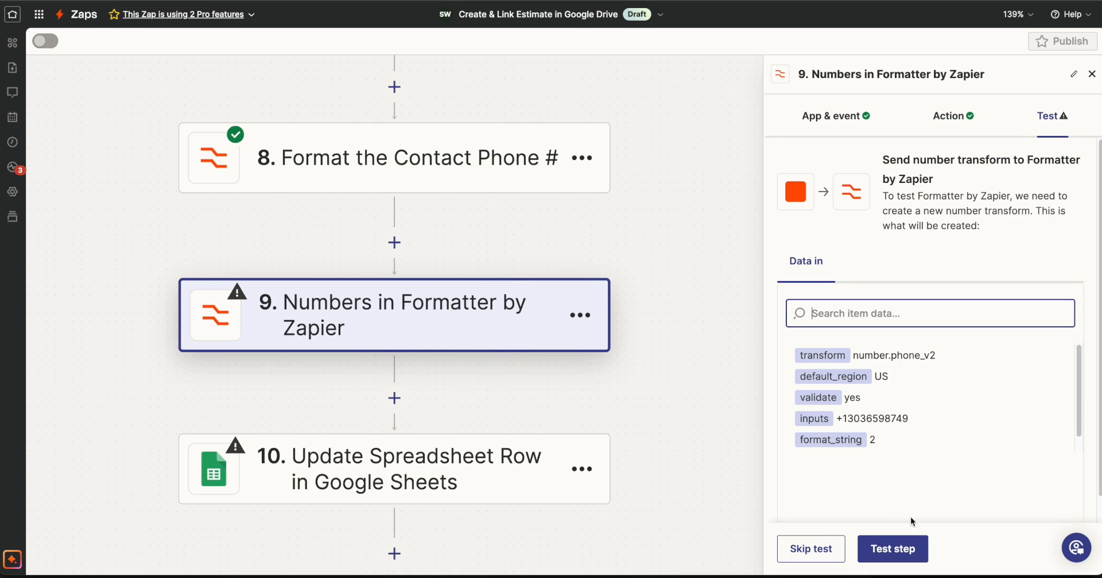
click(903, 548)
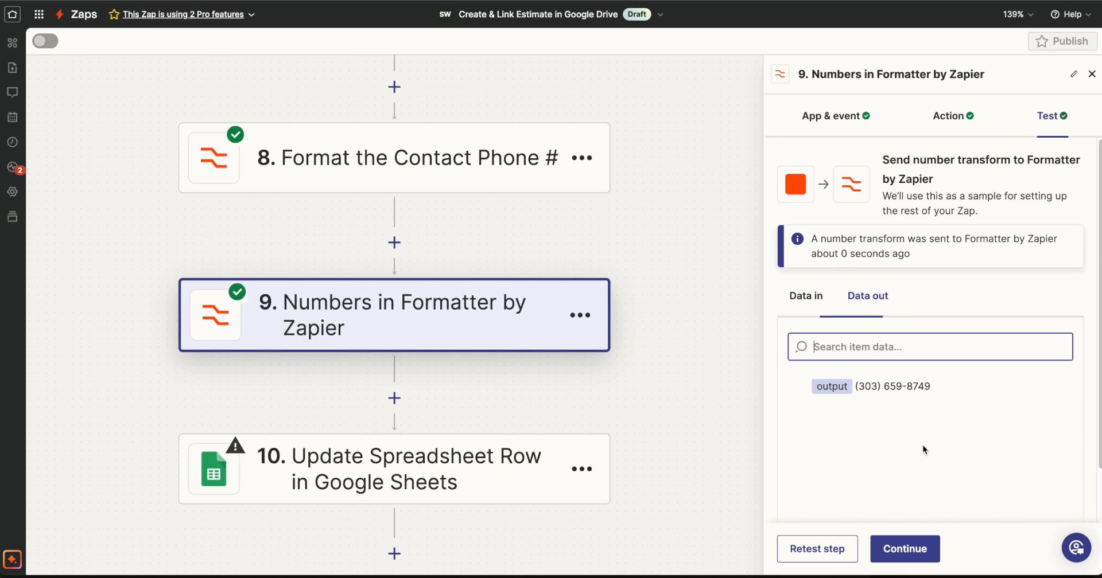
click(922, 72)
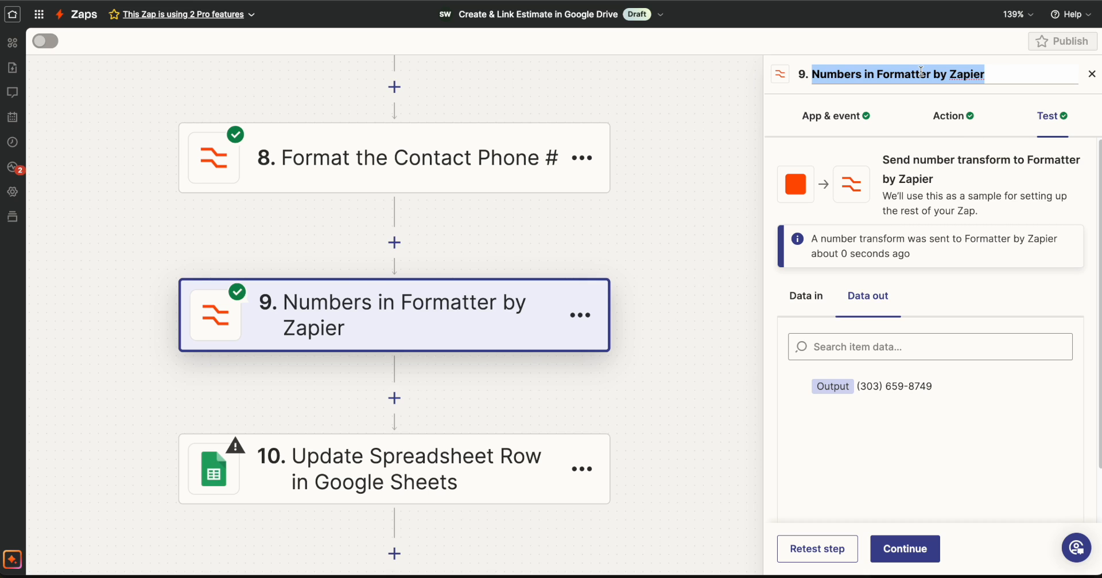
text(Format Users Phone #)
Open the step 10 Update Spreadsheet Row action and check the row and column of the Contract sheet's Phone cell.
click(390, 461)
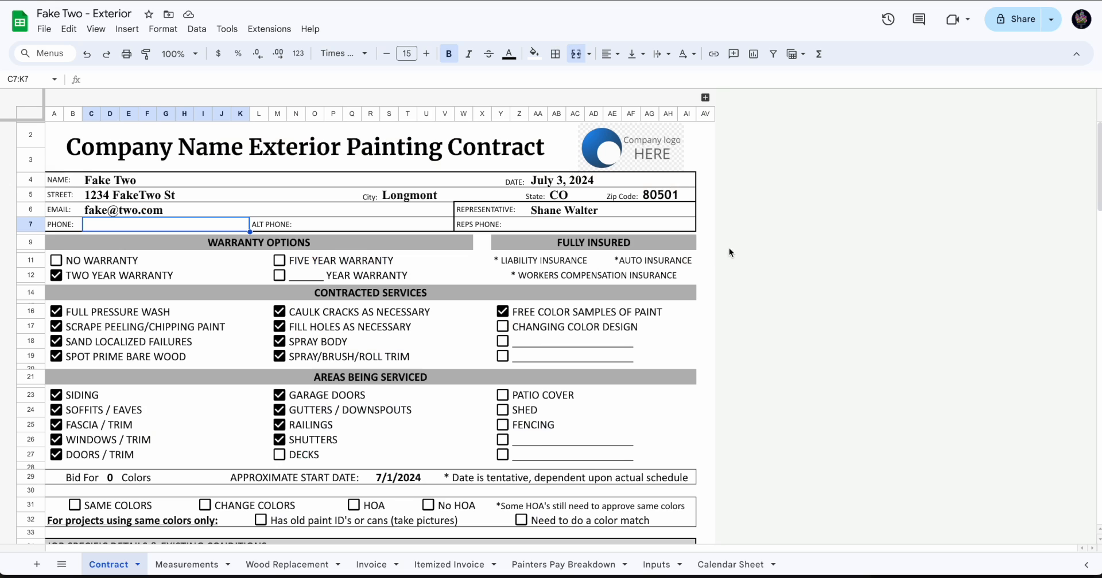
click(30, 229)
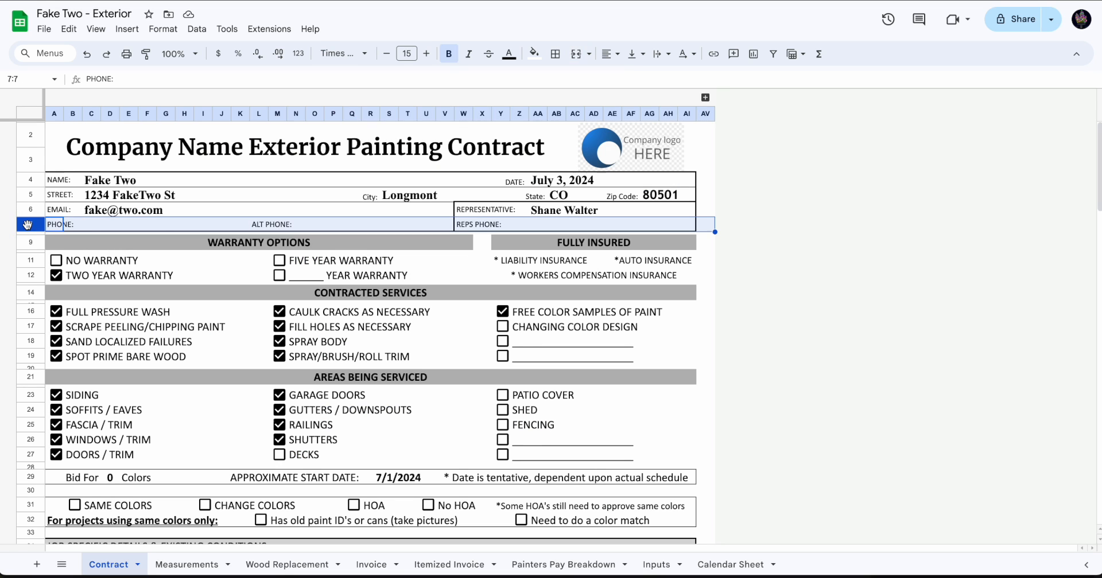
click(185, 230)
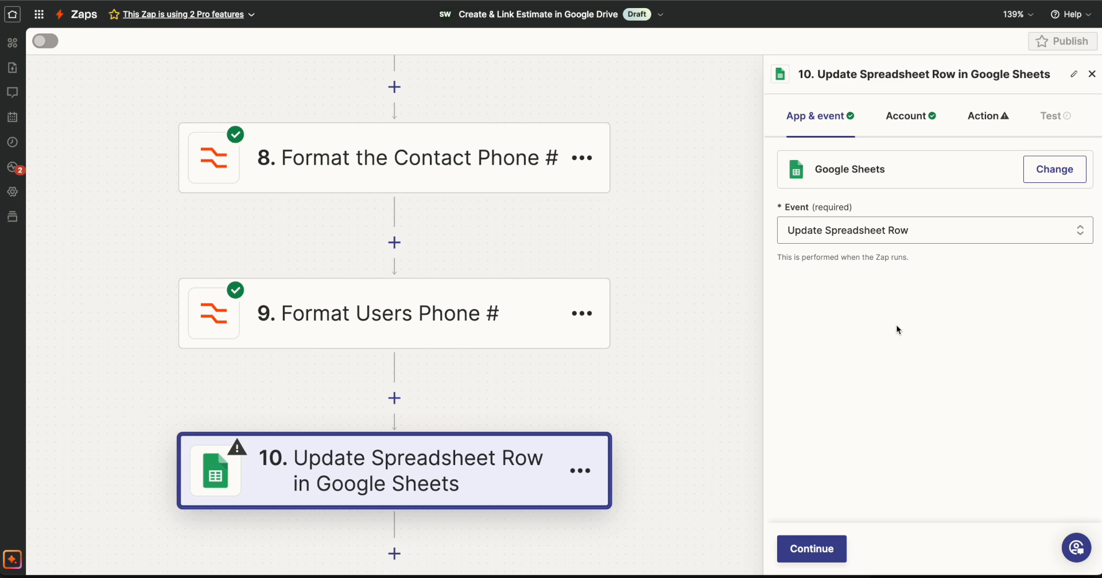
Keep the step 10 event and account, and choose My Google Drive as its Drive.
click(811, 549)
click(812, 549)
click(929, 210)
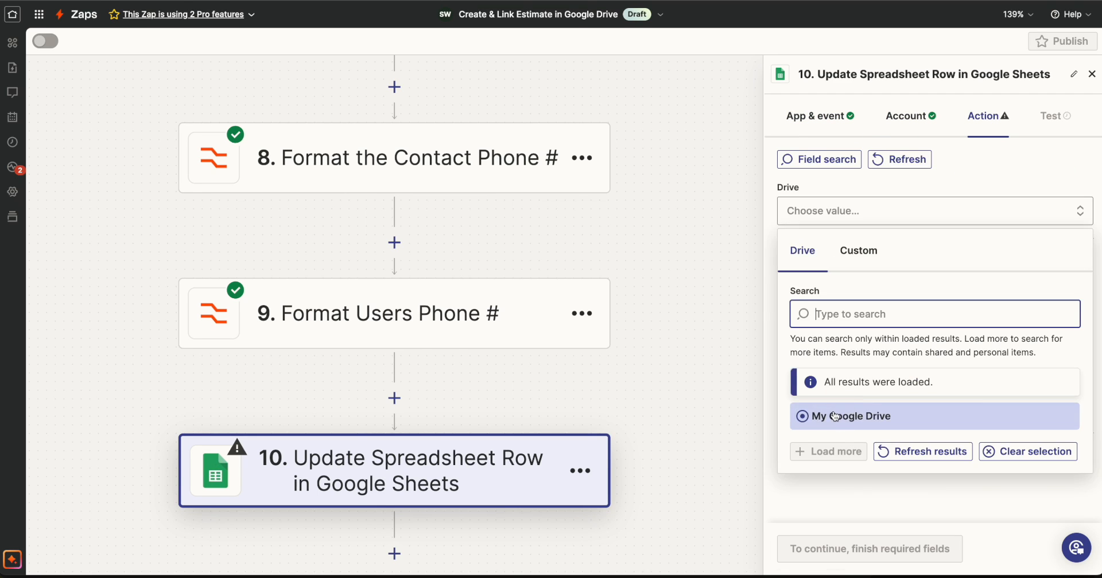
click(918, 415)
Map the step 4 Copy File ID as the custom Spreadsheet value of step 10.
click(851, 287)
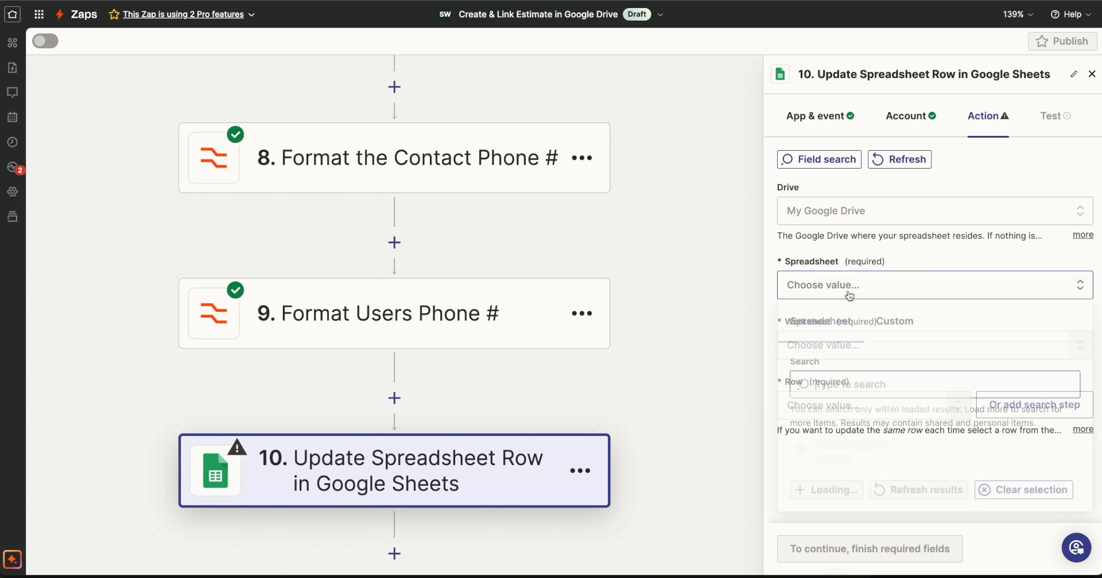
click(899, 320)
scroll(905, 391, down, 2)
click(905, 390)
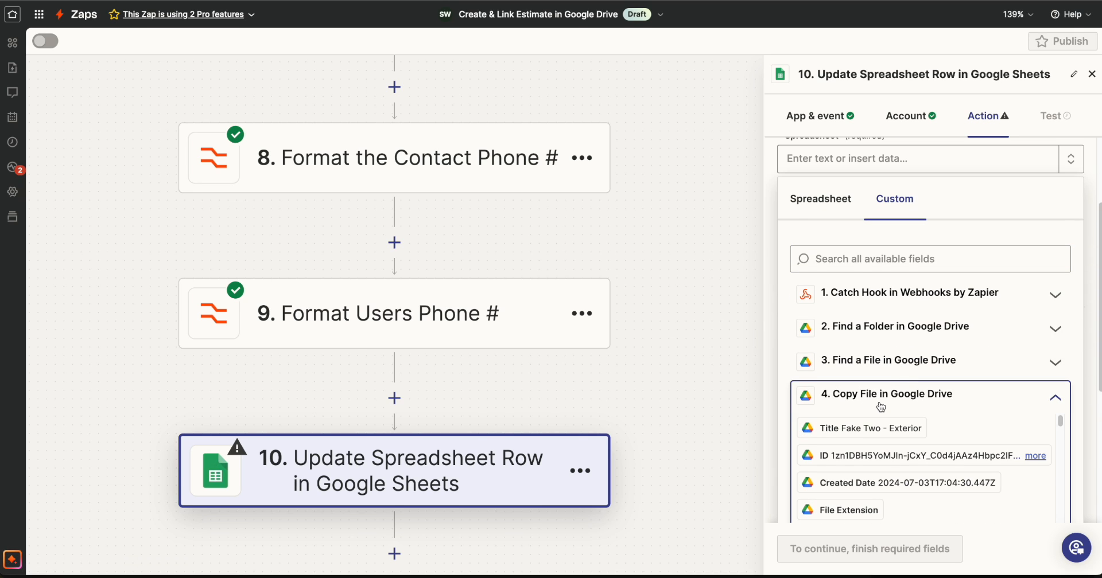
scroll(866, 437, down, 1)
click(862, 433)
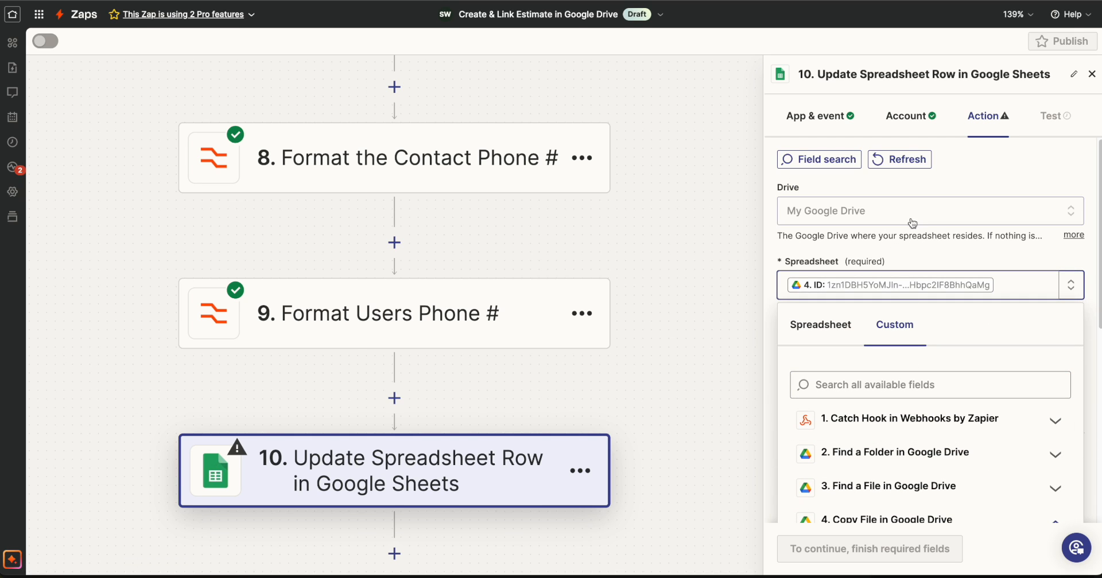
Choose the Contract worksheet and row 7 as the target of the step 10 update.
click(855, 346)
scroll(890, 381, down, 3)
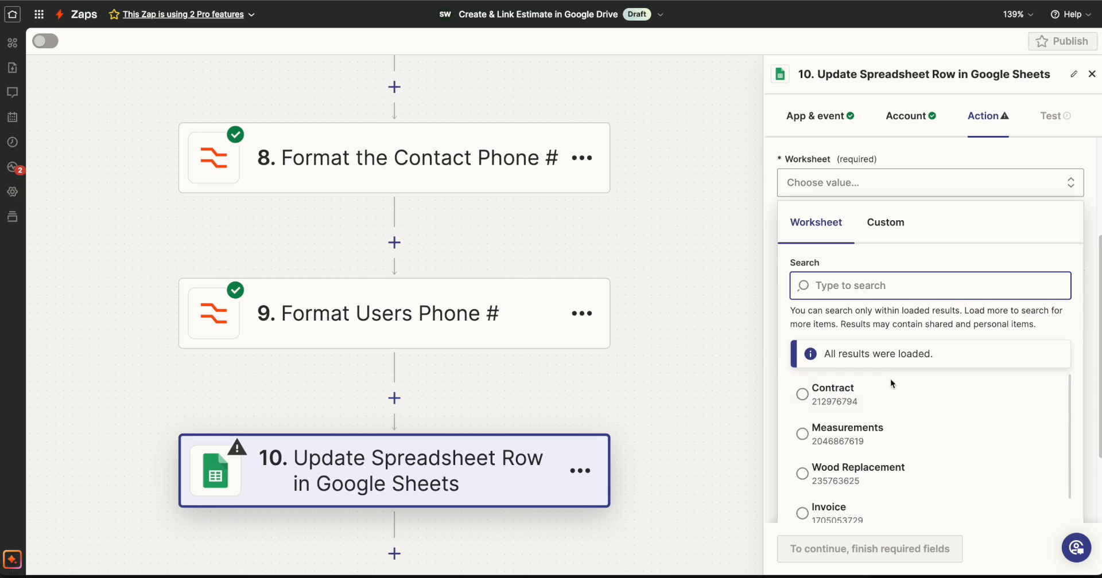
click(819, 391)
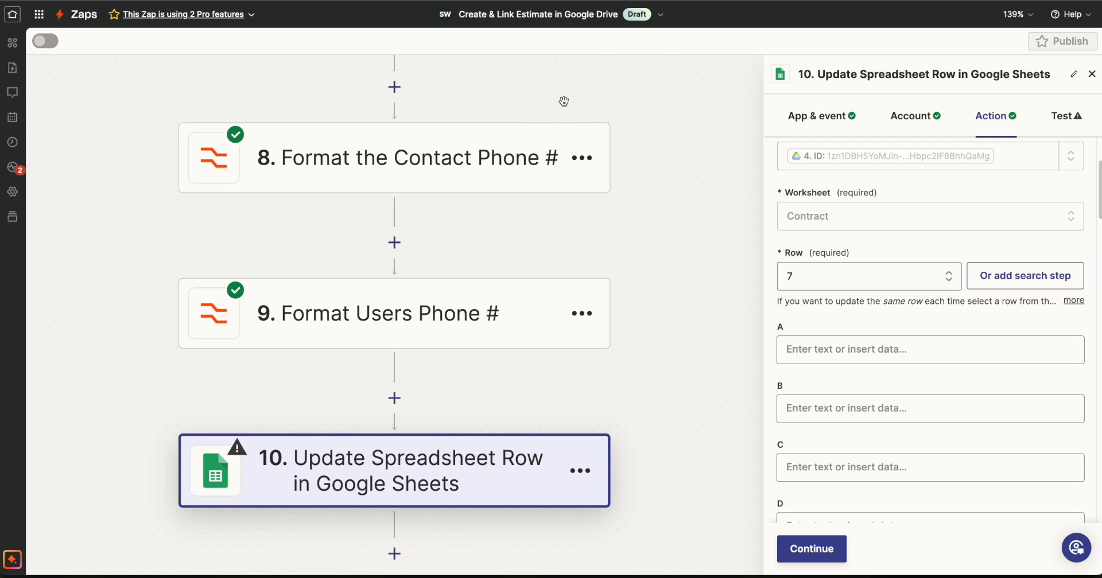
scroll(841, 410, down, 1)
Map the Output of the step 8 contact phone formatter to column C in step 10.
click(895, 434)
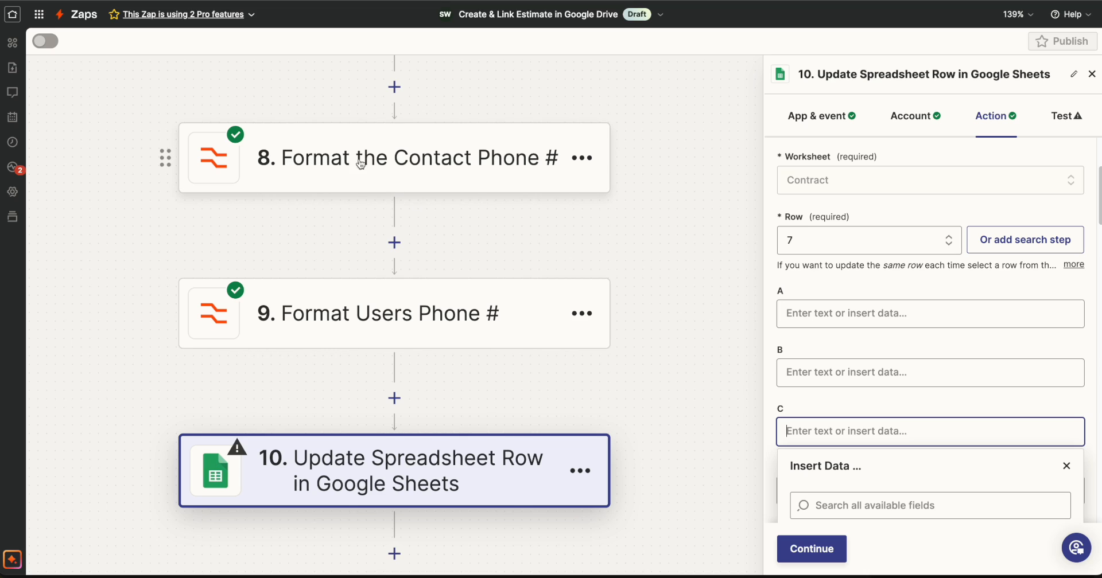
scroll(895, 384, down, 4)
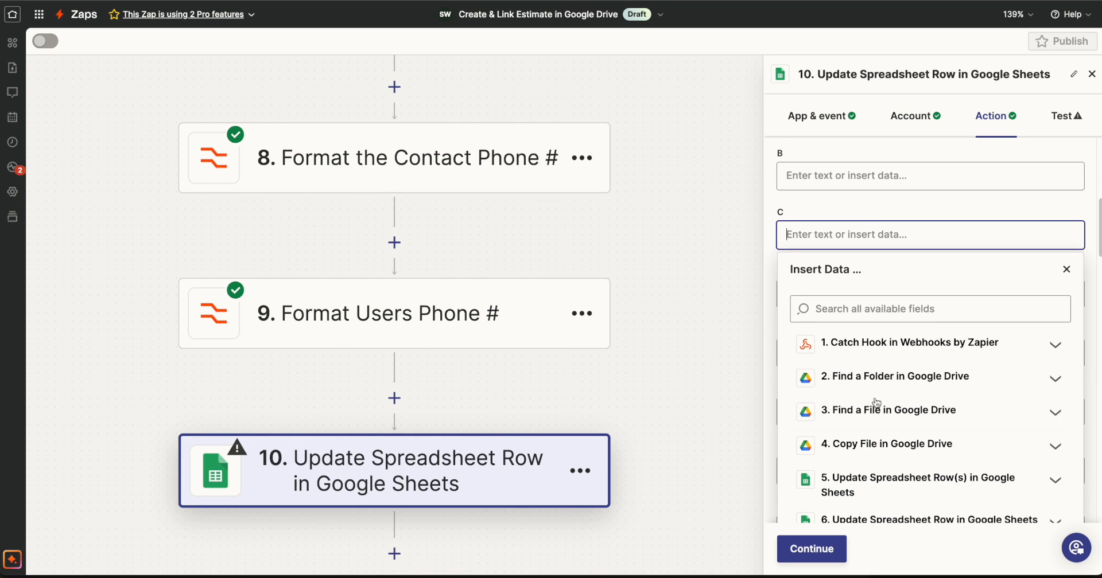
scroll(876, 402, down, 4)
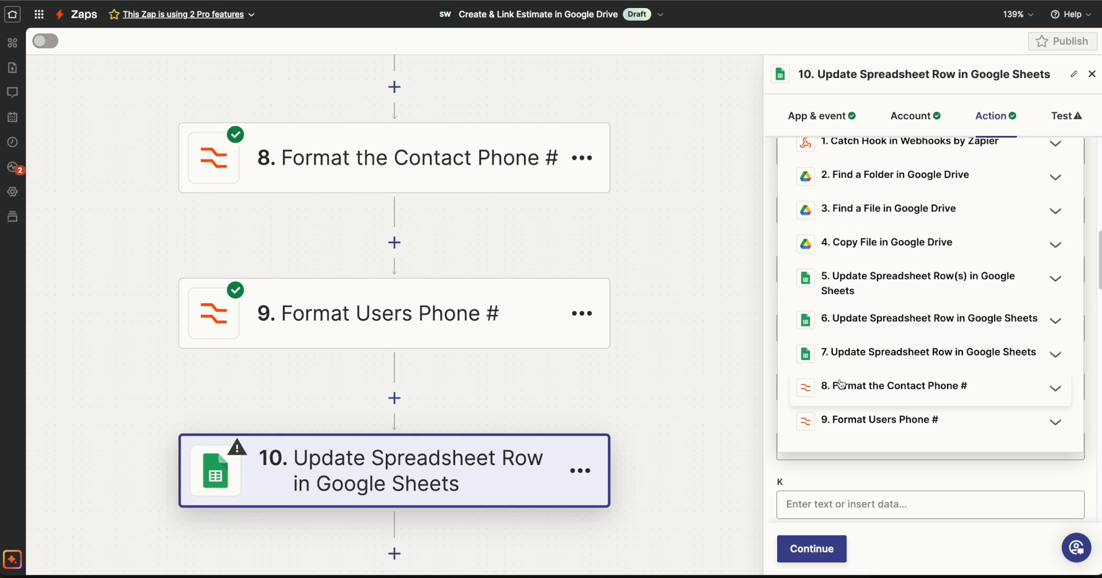
click(841, 386)
click(869, 448)
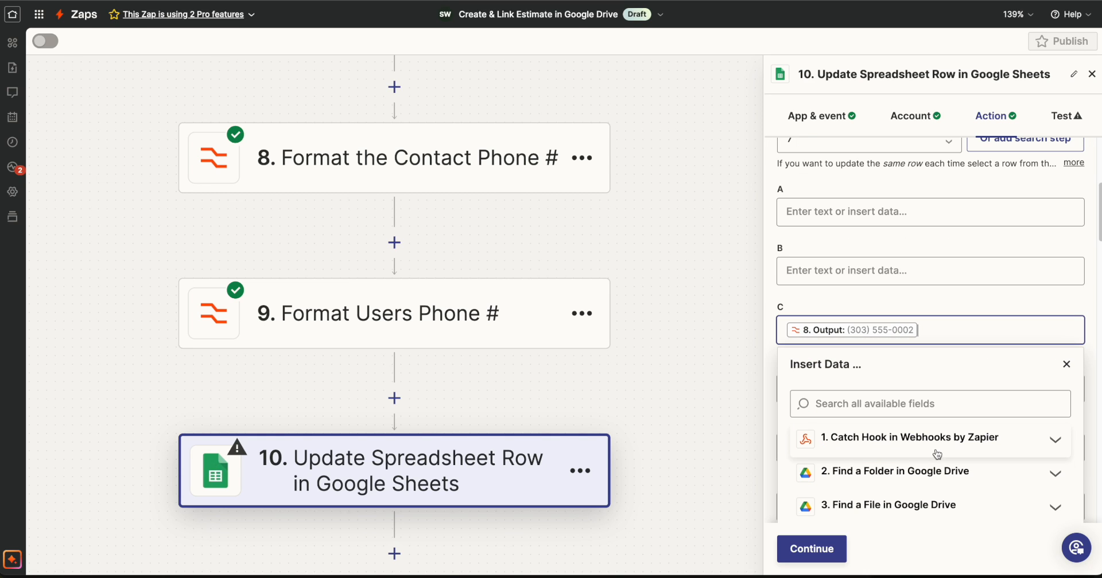
click(1087, 418)
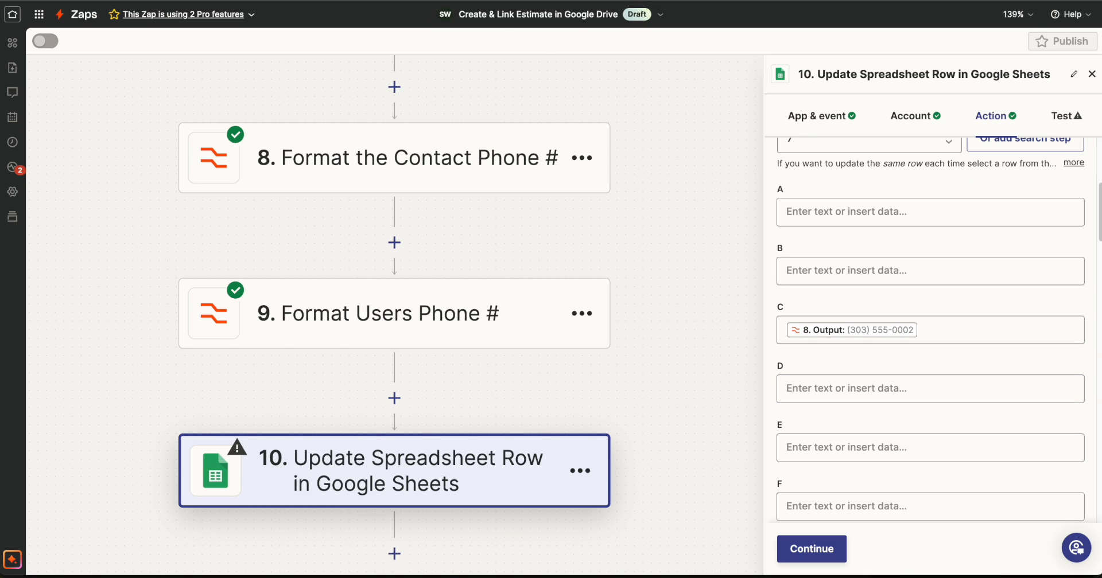
Check the column of the Contract sheet's Reps Phone cell and map the step 9 formatter's Output to column AA in step 10.
click(543, 1)
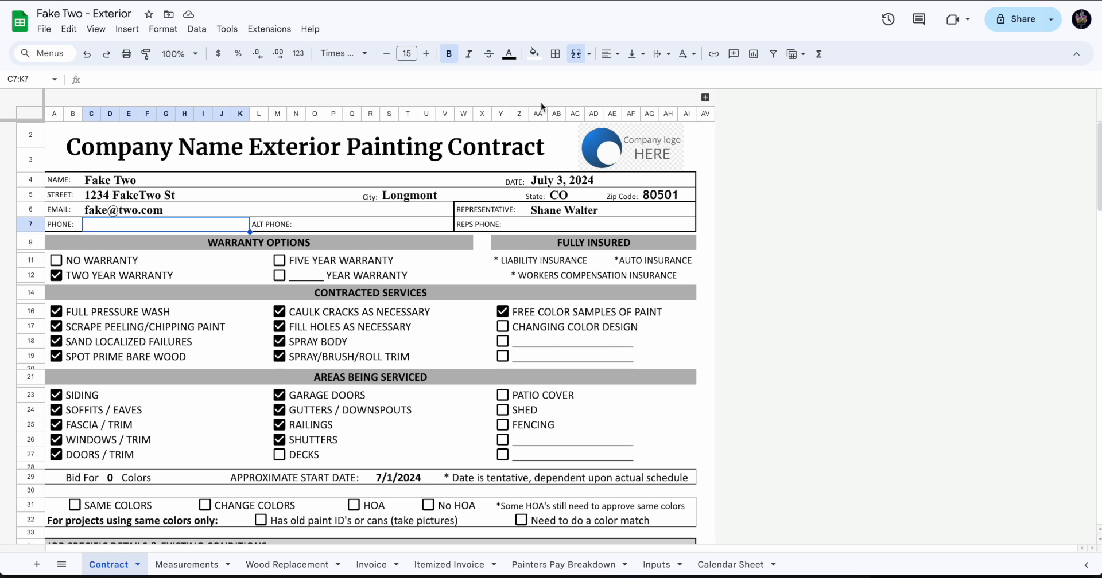
click(537, 227)
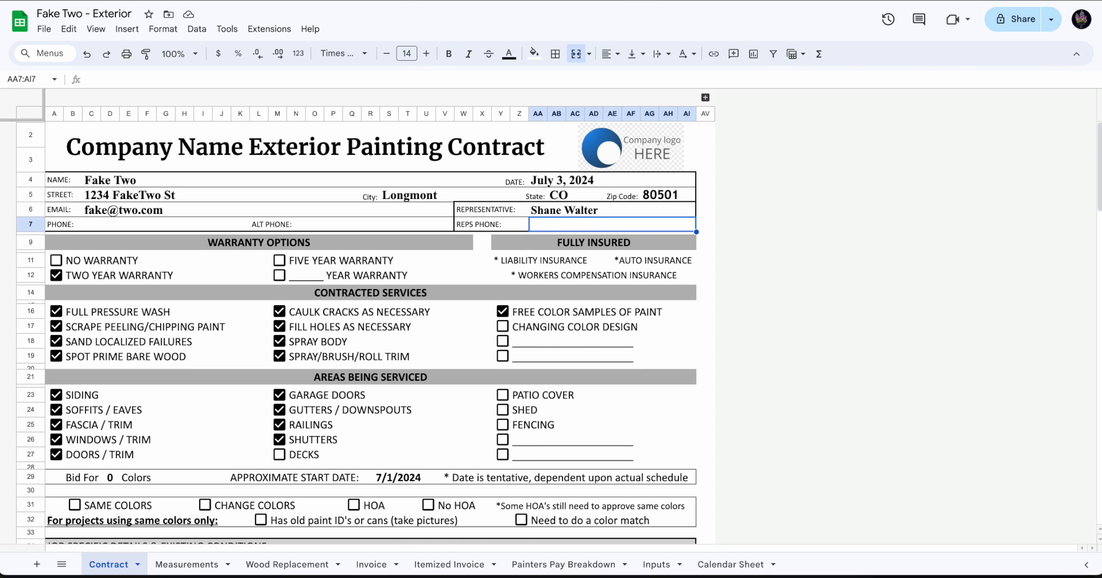
scroll(888, 351, up, 1)
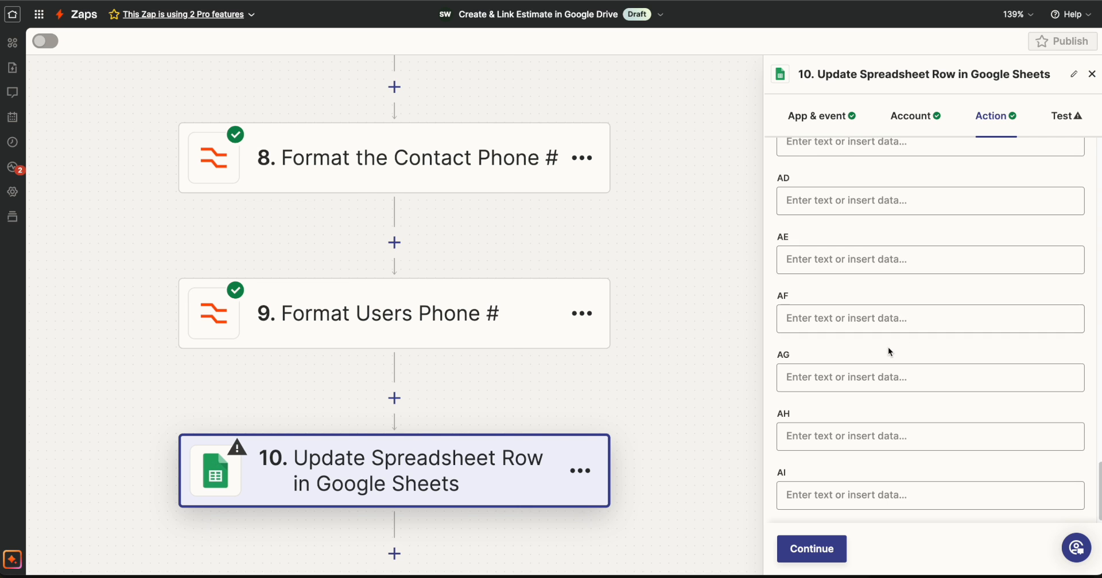
scroll(887, 351, up, 3)
click(858, 201)
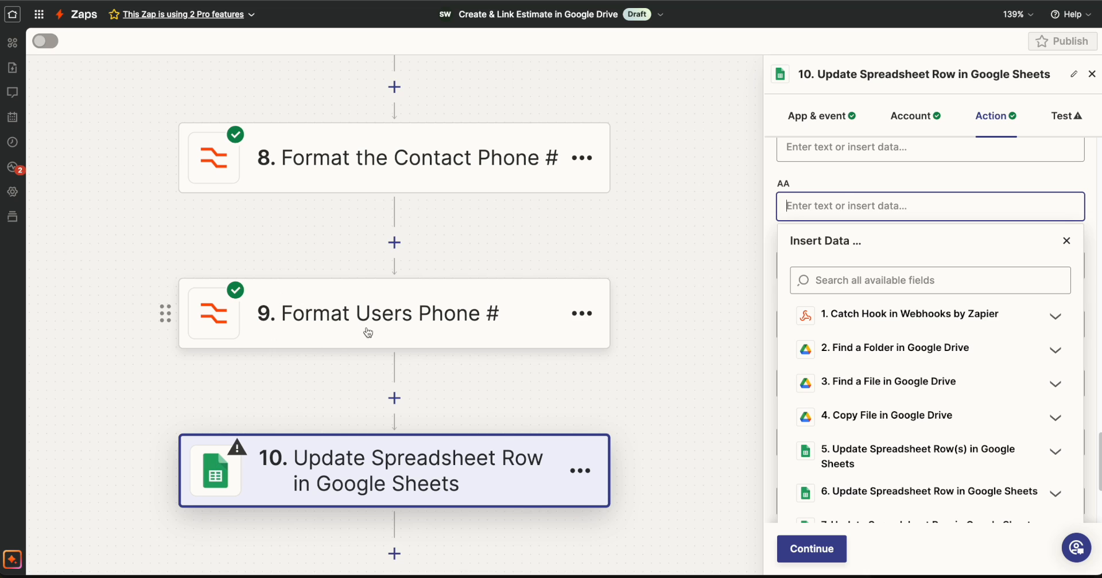
scroll(993, 390, down, 3)
click(893, 410)
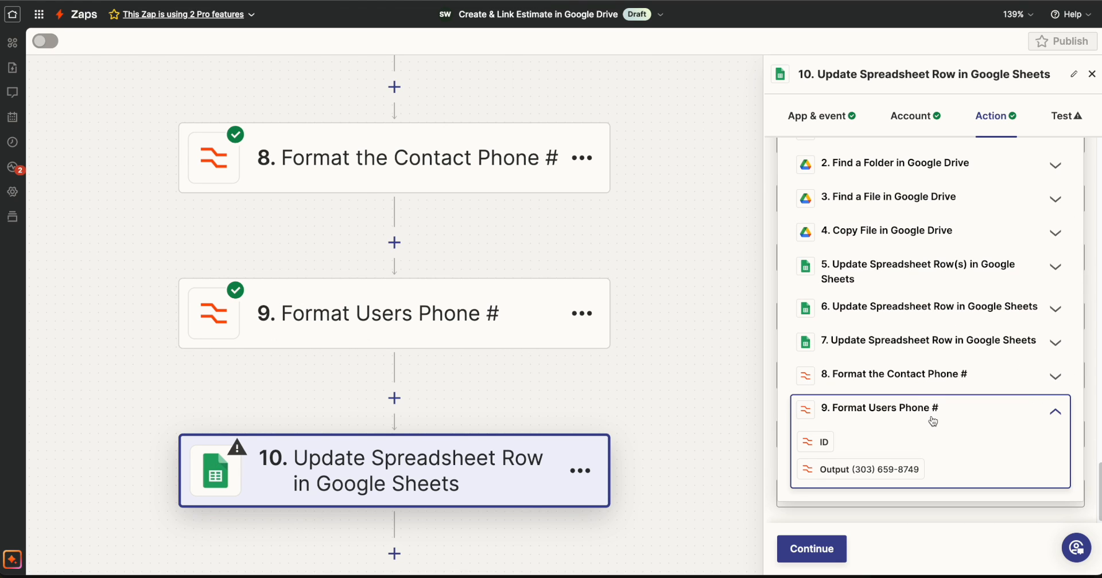
click(899, 469)
Test the step 10 row update and check the Phone and Reps Phone cells in the Contract sheet.
scroll(932, 428, down, 3)
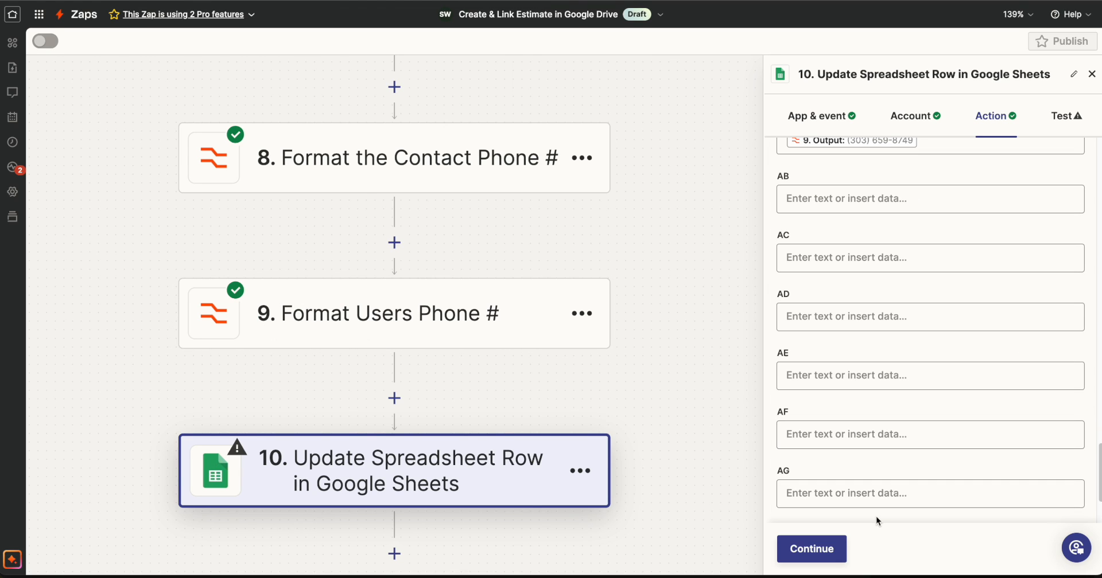
click(823, 549)
click(894, 548)
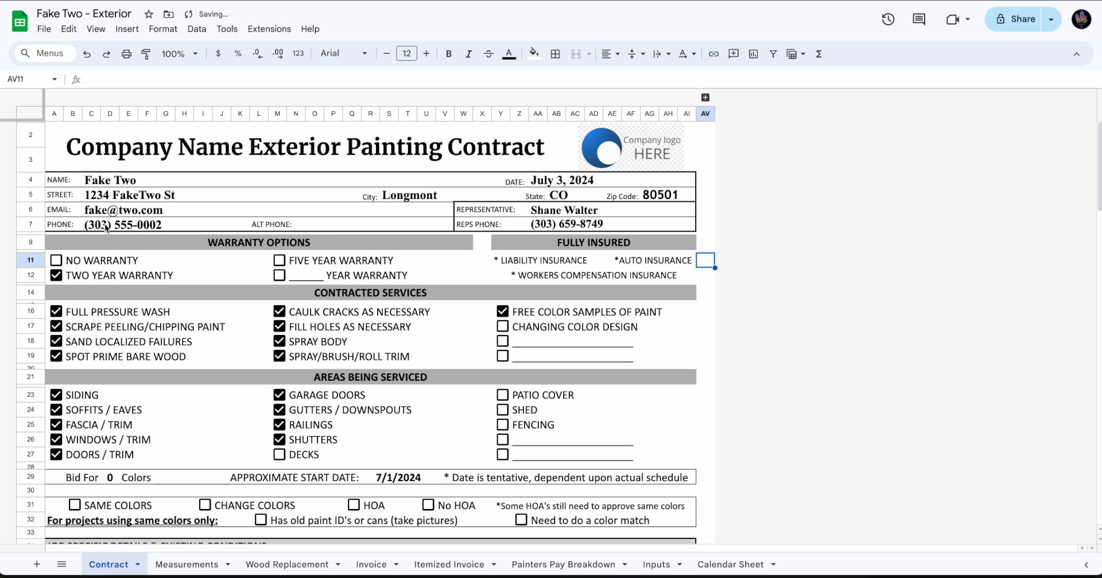
click(106, 225)
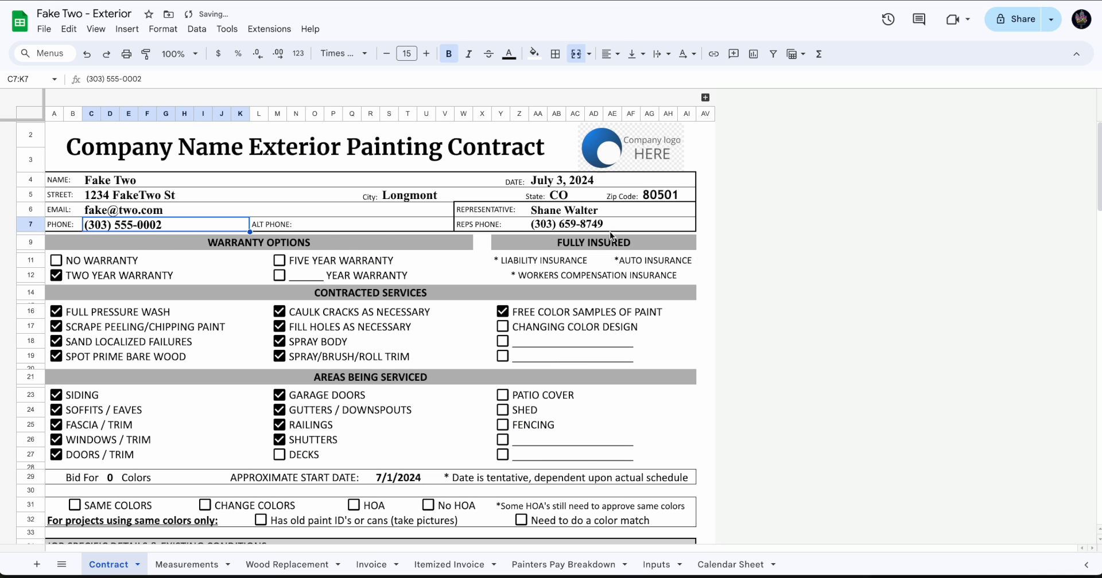
click(580, 226)
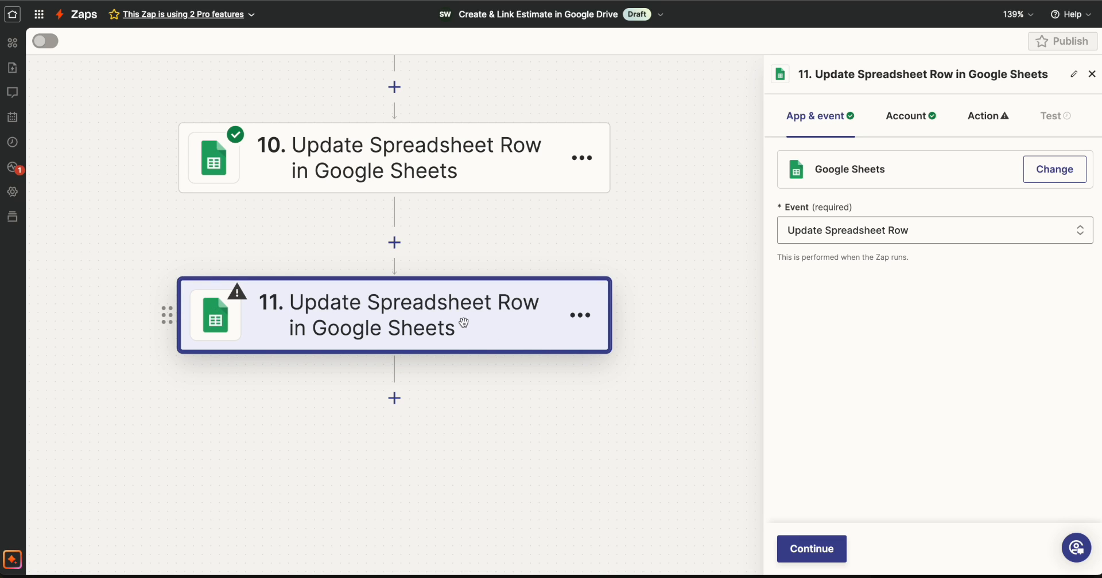
Keep the event and Google Sheets account of step 11 and set its Drive to My Google Drive.
click(811, 549)
click(812, 549)
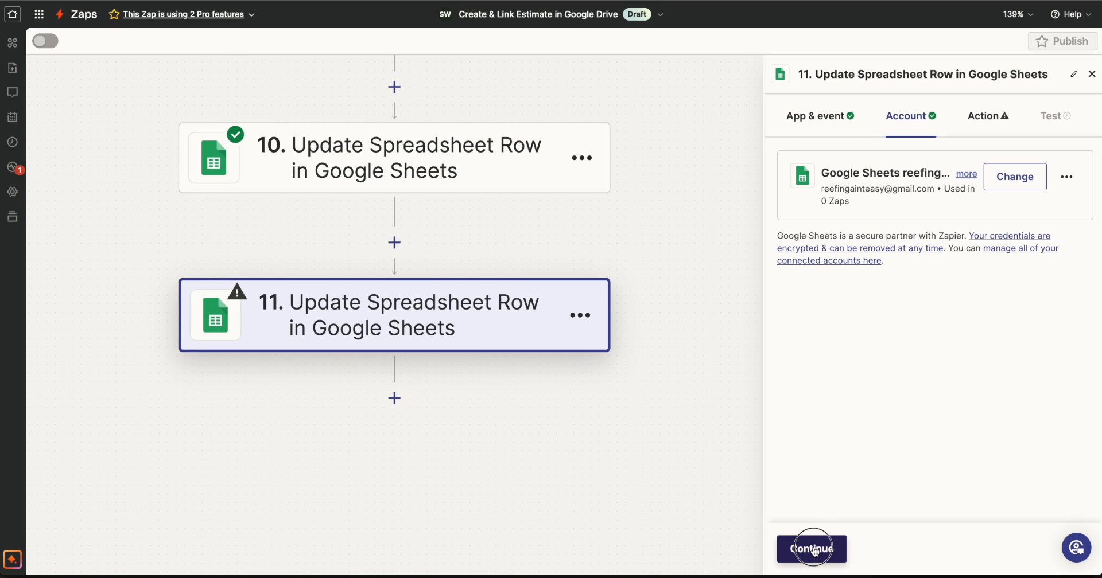
click(830, 211)
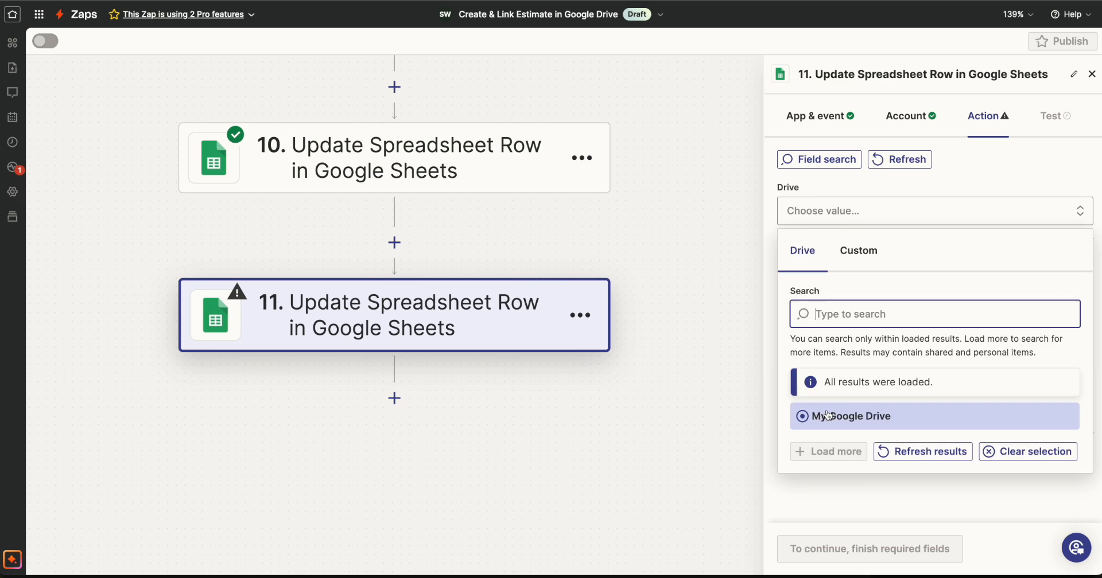
click(839, 416)
Set the step 11 Spreadsheet to the custom ID value from step 4, Copy File in Google Drive.
click(844, 283)
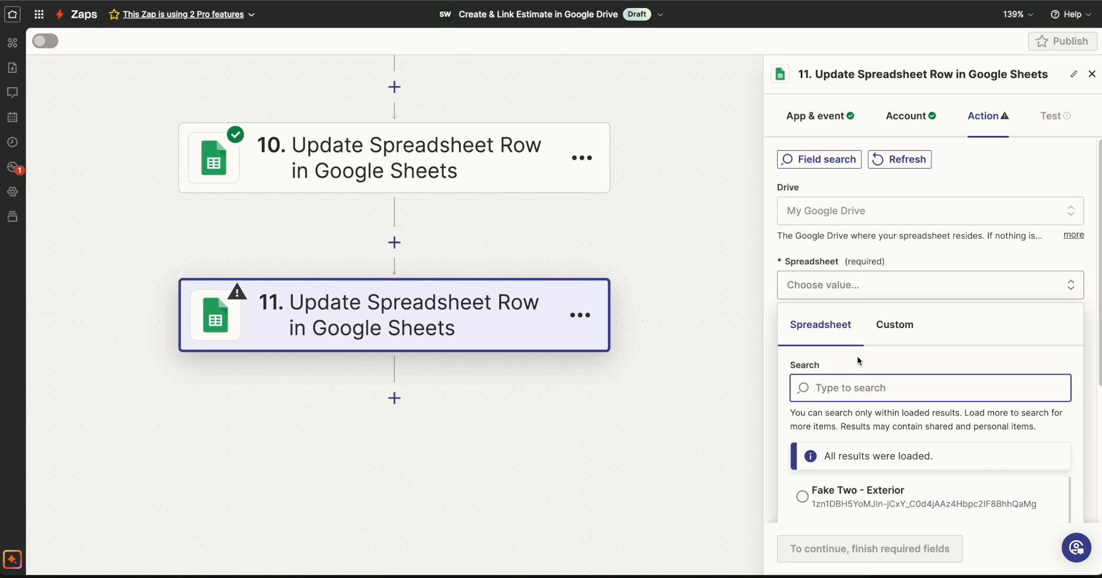
scroll(857, 356, down, 4)
scroll(891, 175, up, 3)
click(894, 287)
scroll(889, 332, down, 2)
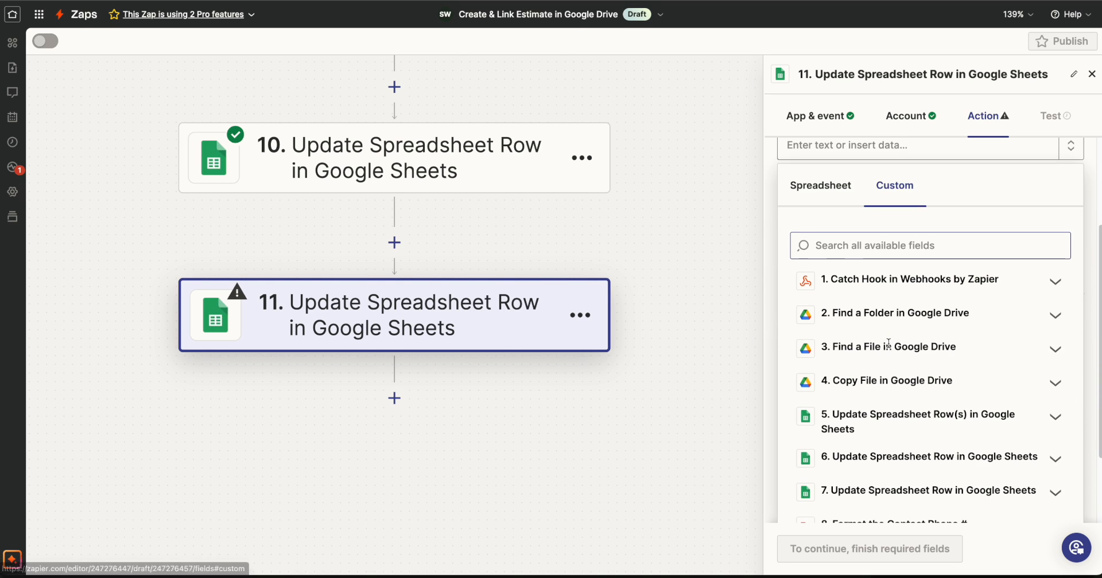
click(874, 393)
click(918, 442)
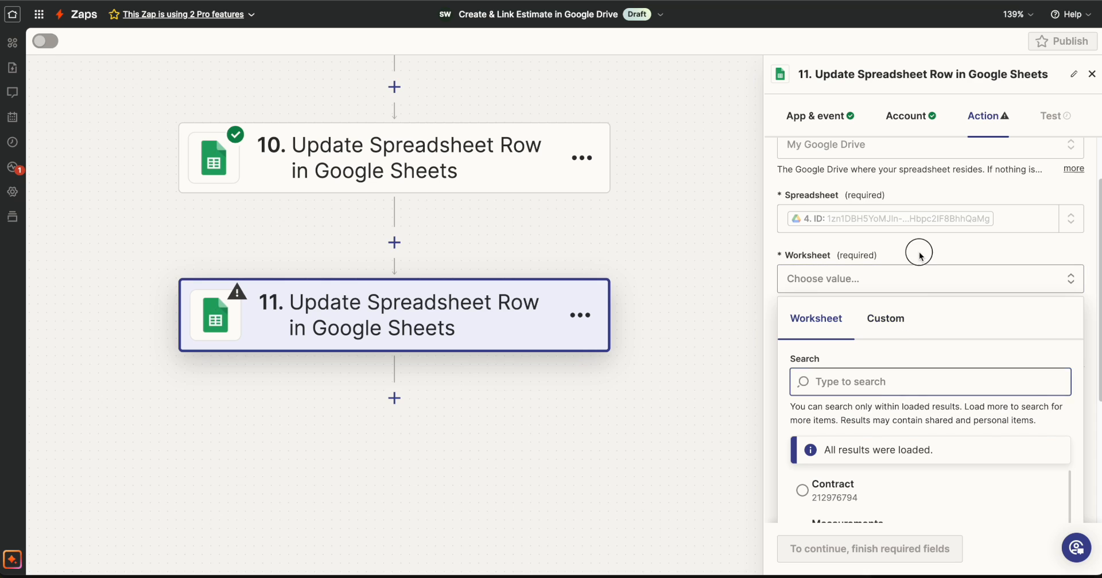
Check the estimate spreadsheet's Calendar Sheet for the row and column of the cell intended for the contact ID.
click(832, 346)
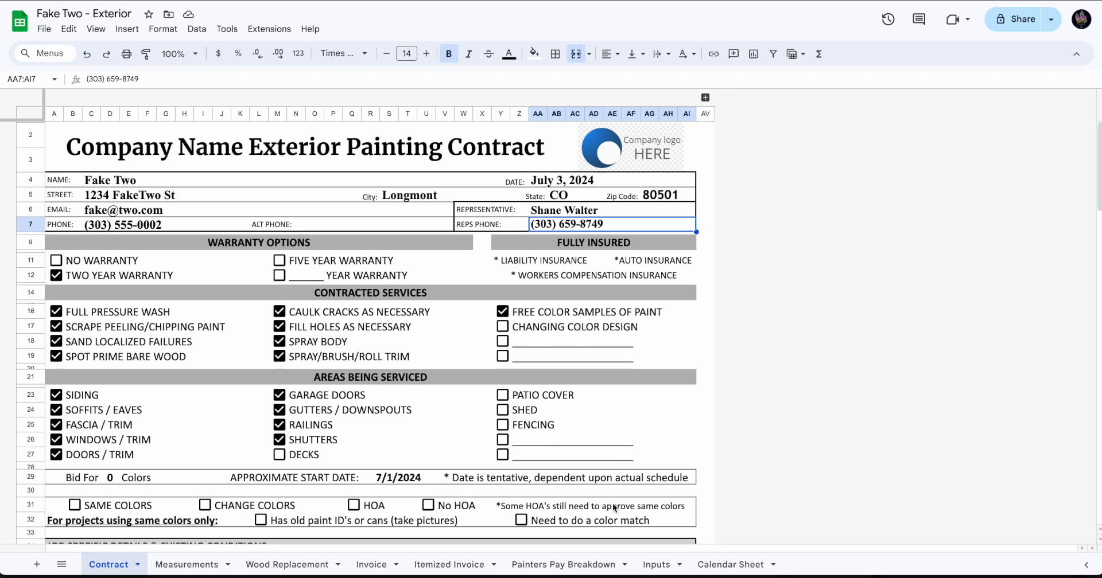
click(723, 565)
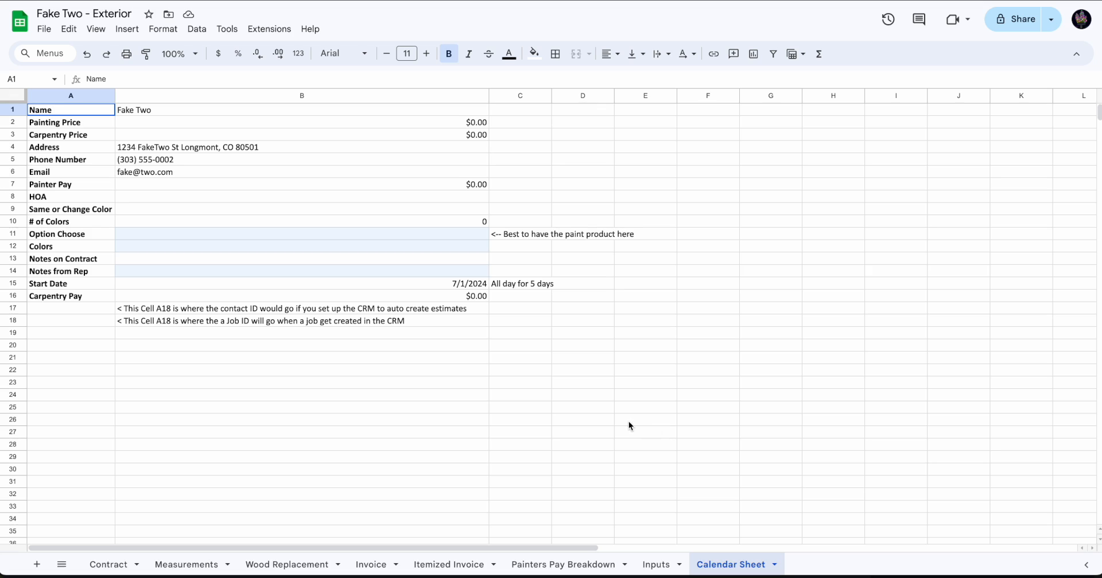
click(224, 308)
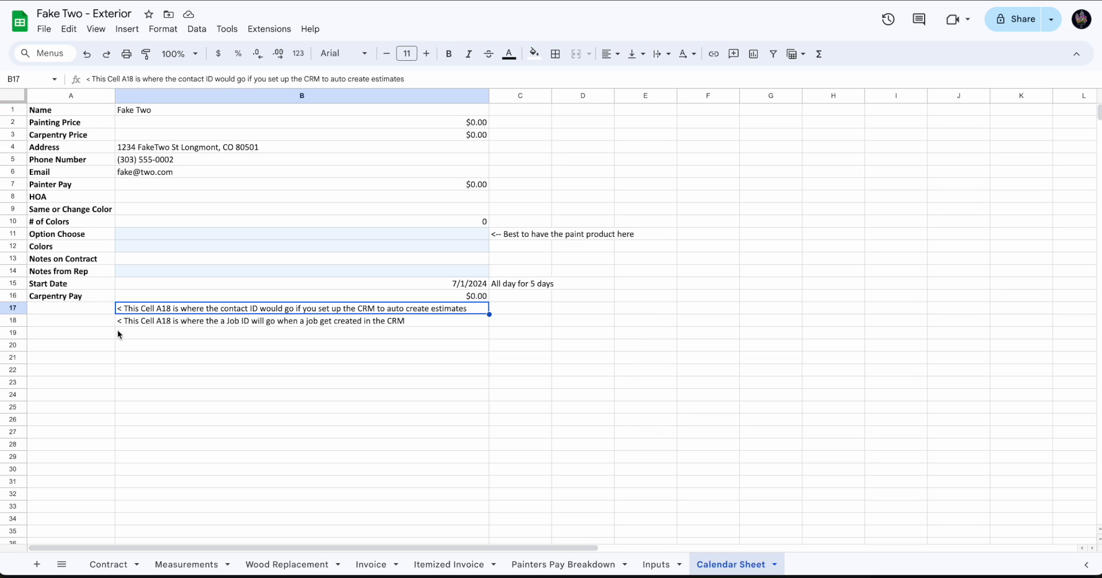
click(74, 309)
click(202, 310)
click(60, 313)
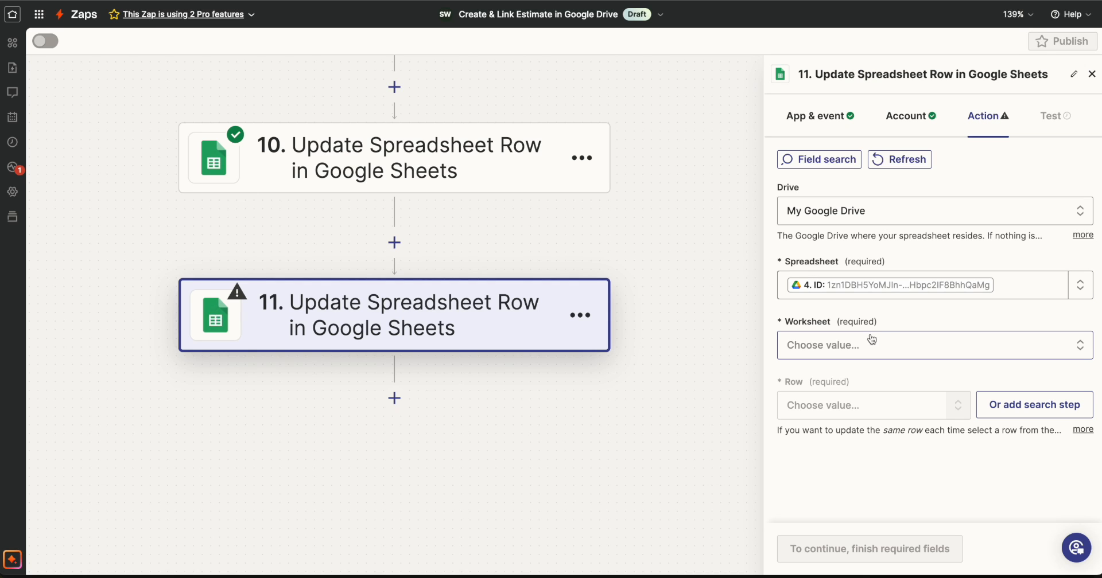
Choose the Calendar Sheet worksheet and row 17 as the target of the step 11 update.
click(969, 343)
scroll(972, 388, down, 5)
click(952, 400)
scroll(948, 404, down, 5)
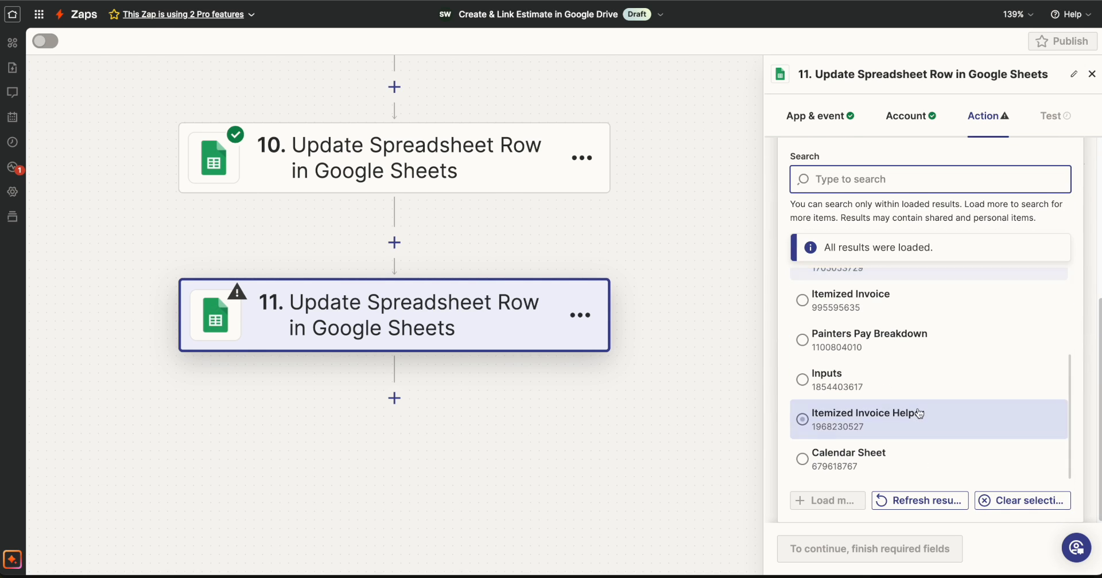
click(919, 415)
click(869, 406)
scroll(904, 435, down, 7)
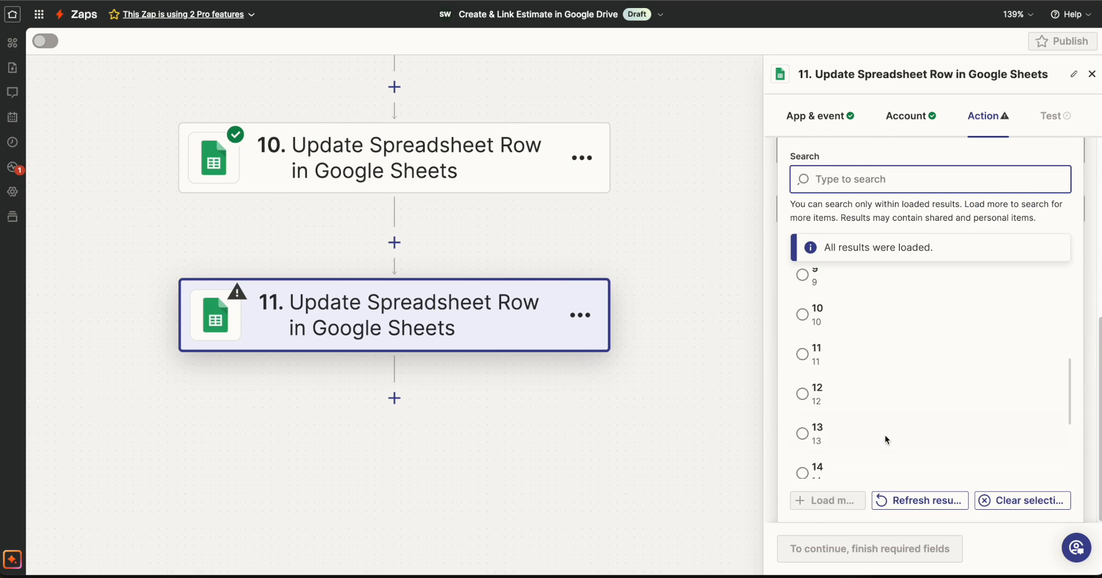
click(880, 435)
drag(819, 412, 775, 409)
click(818, 409)
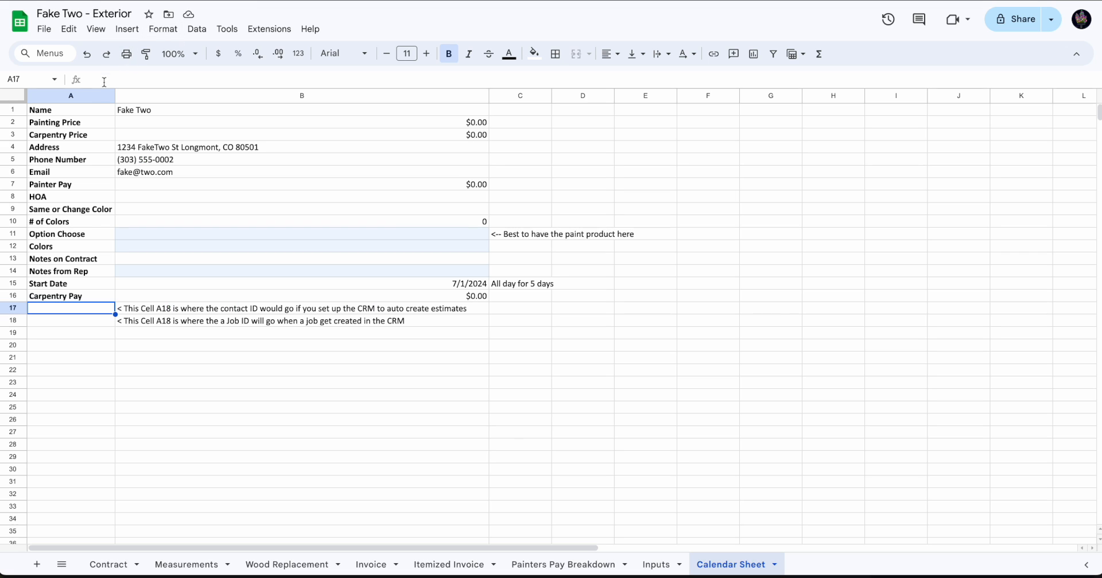
Check the first-row cells of columns A and B in the Calendar Sheet against the step 11 field names.
click(83, 113)
click(144, 113)
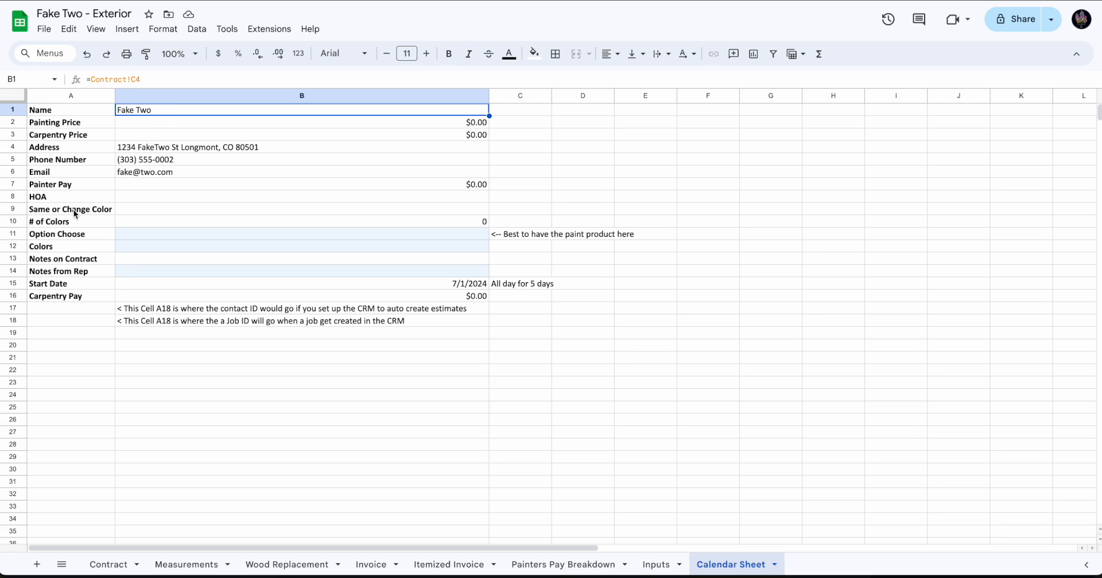
click(57, 115)
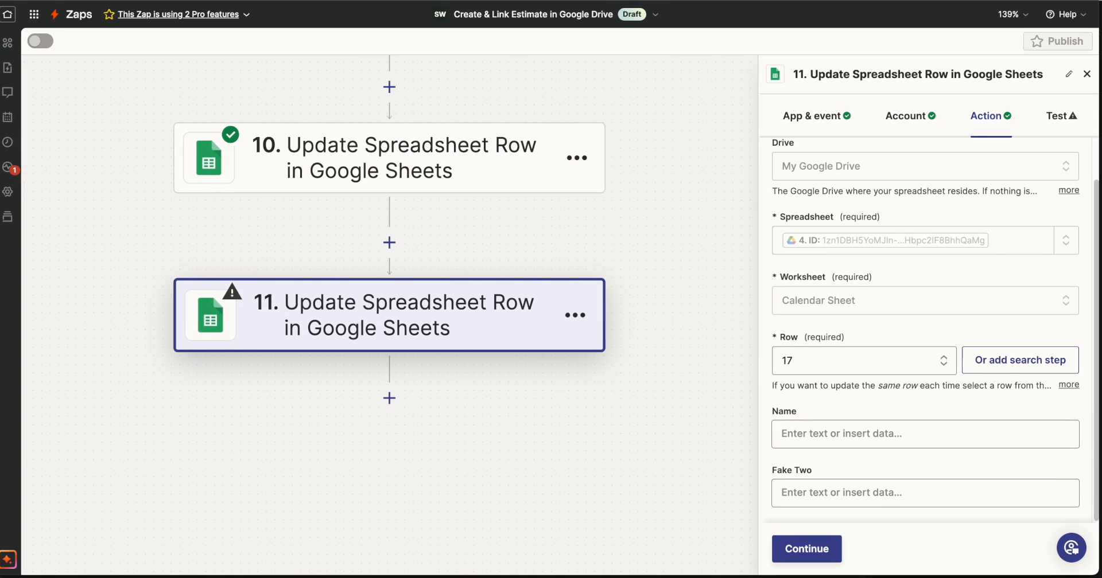
Copy the test contact's page URL from the Paint Pals CRM and paste it into the Name field of step 11.
key(super+grave)
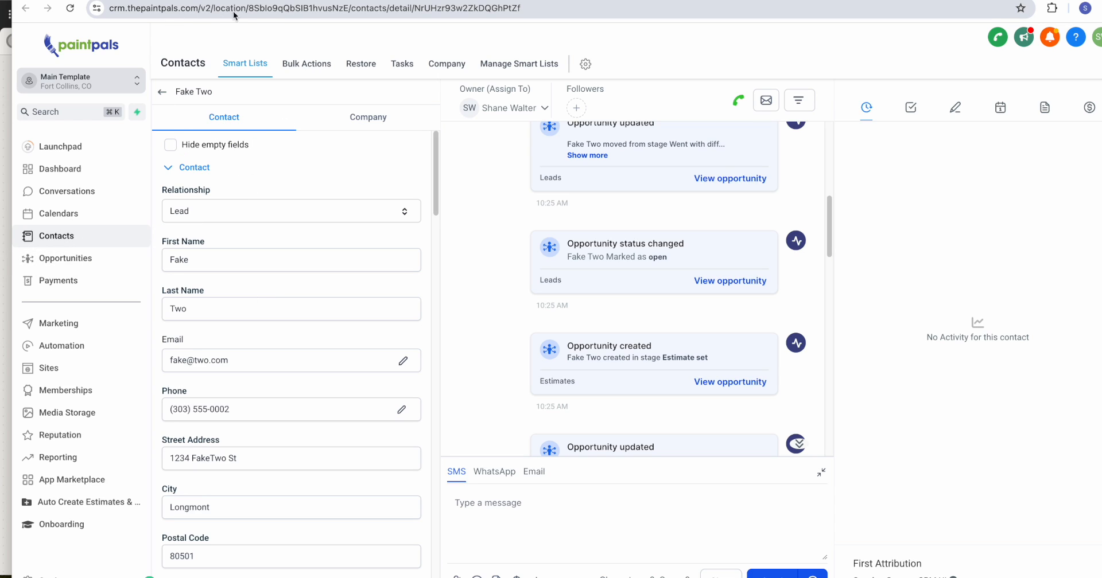
click(360, 10)
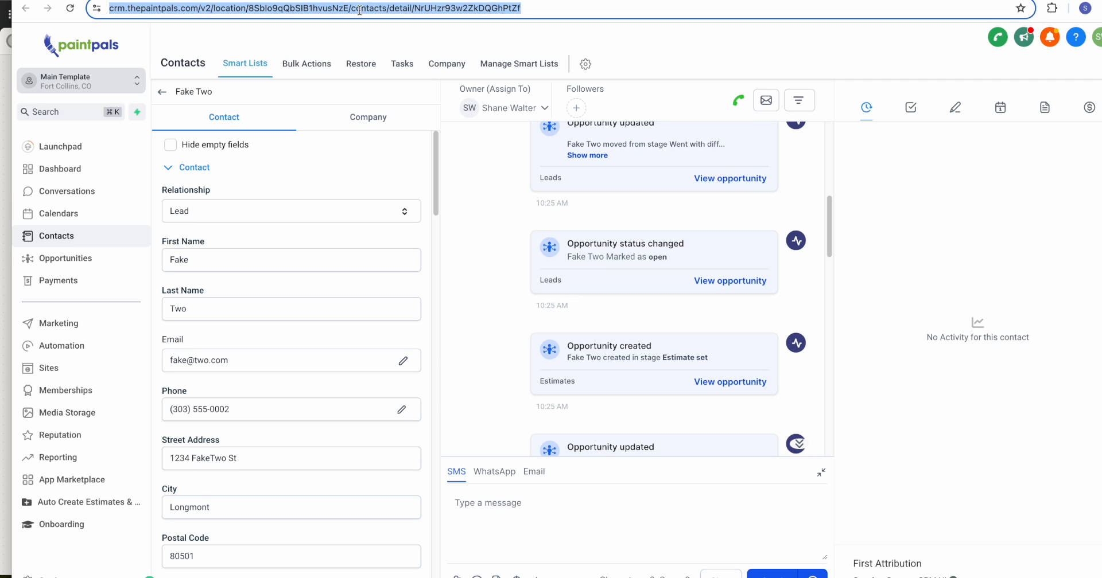
key(super+Tab)
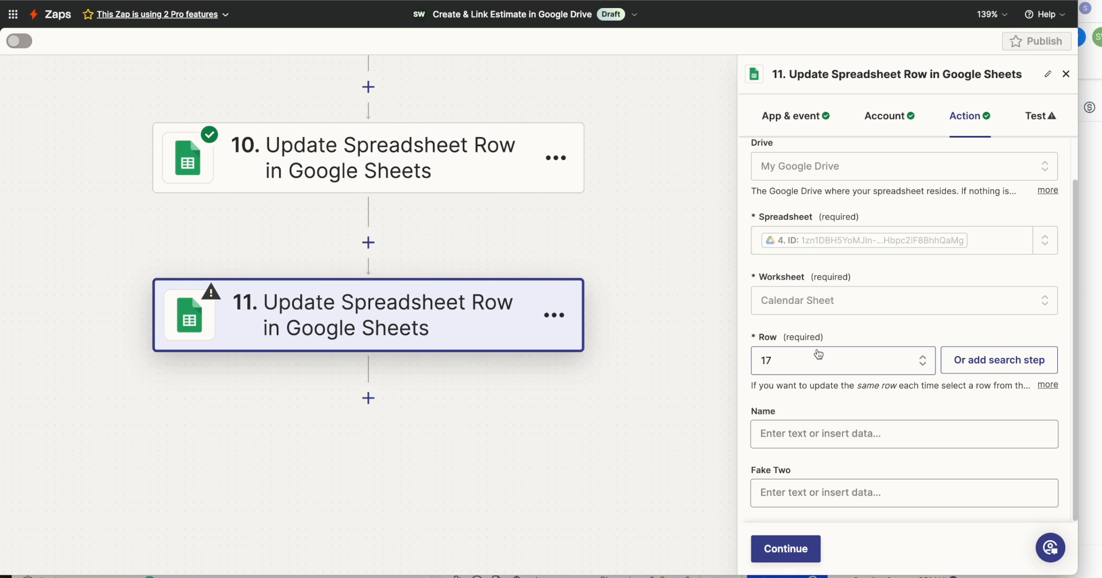
click(812, 433)
text(https://crm.thepaintpals.com/v2/location/8Sblo9qQbSlB1hvusNzE/contacts/detail/NrUHzr93w2ZkDQGhPtZf)
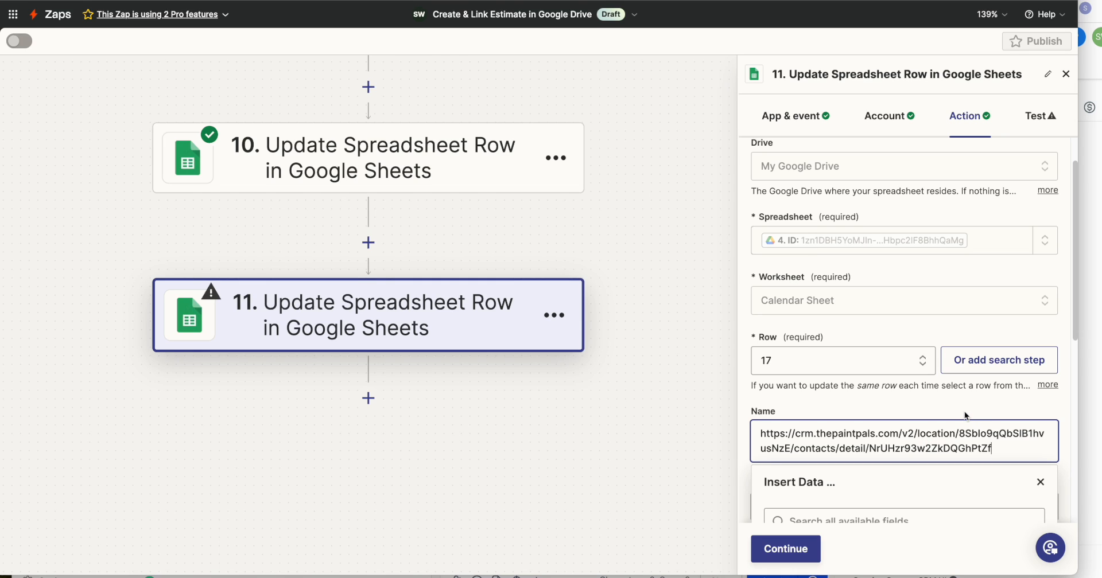
Replace the contact ID at the end of the Name field's URL with the Contact Id from the step 1 webhook.
scroll(964, 413, down, 2)
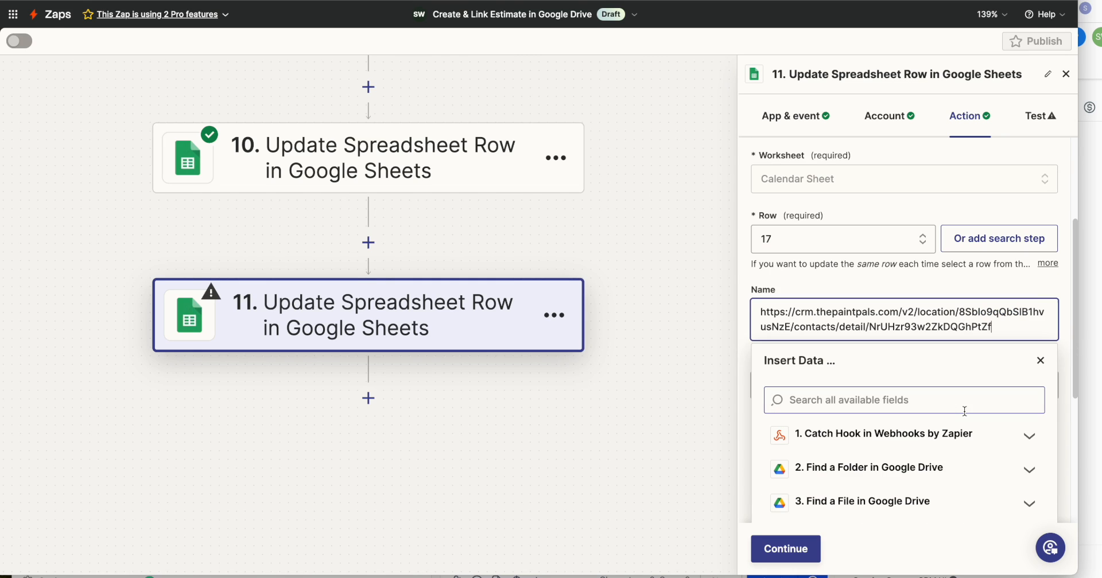
drag(869, 327, 988, 325)
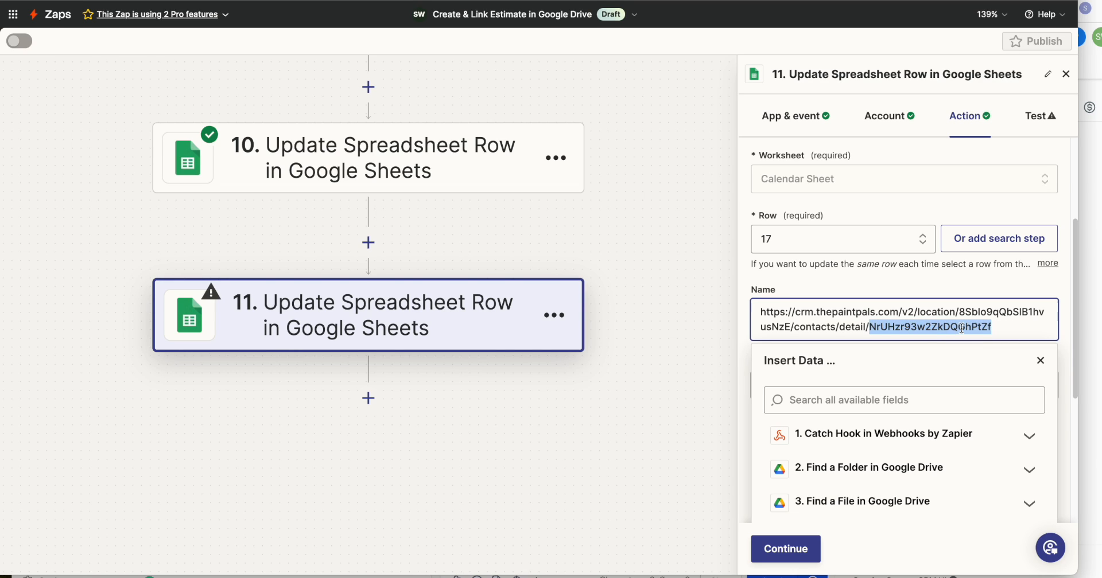
key(BackSpace)
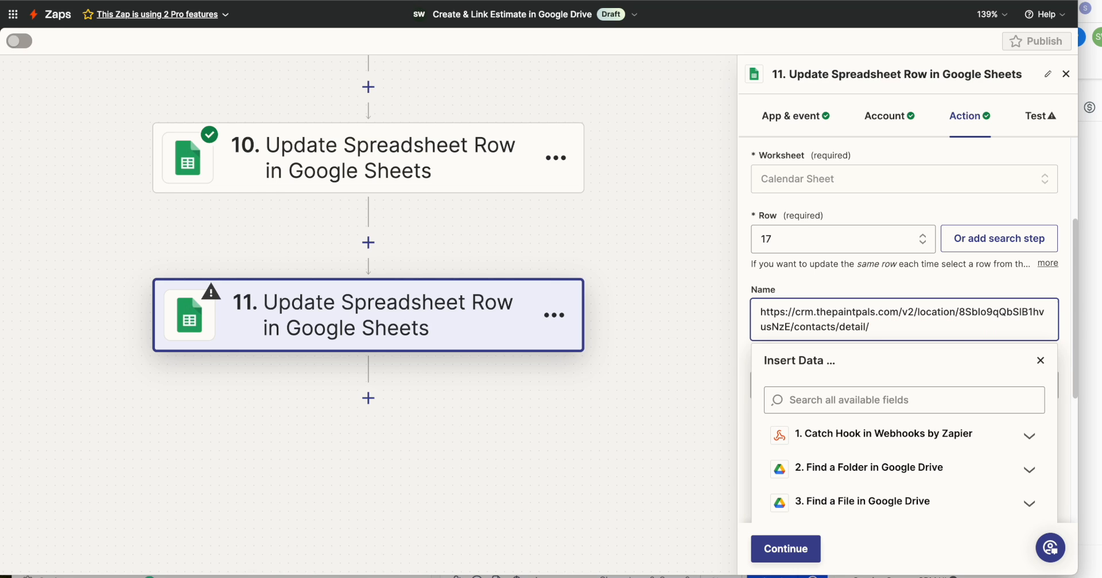
click(918, 435)
click(893, 402)
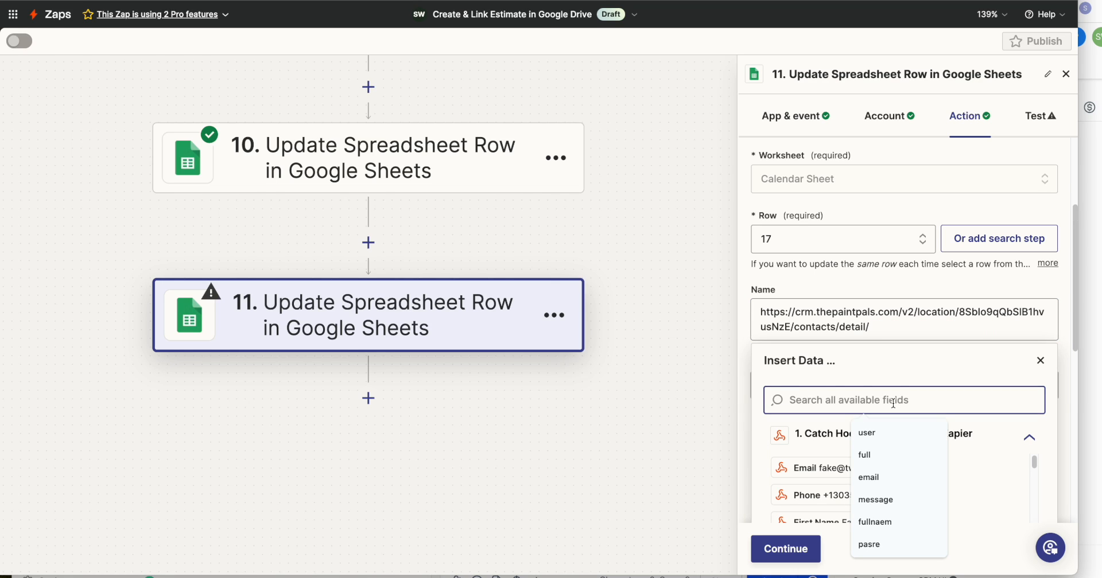
text(contac)
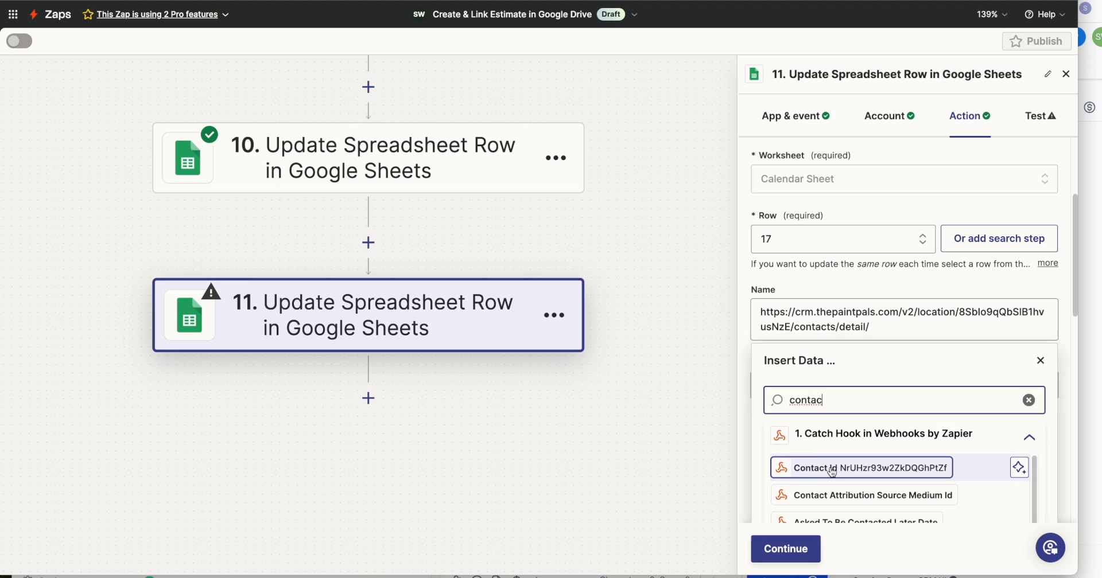
click(832, 469)
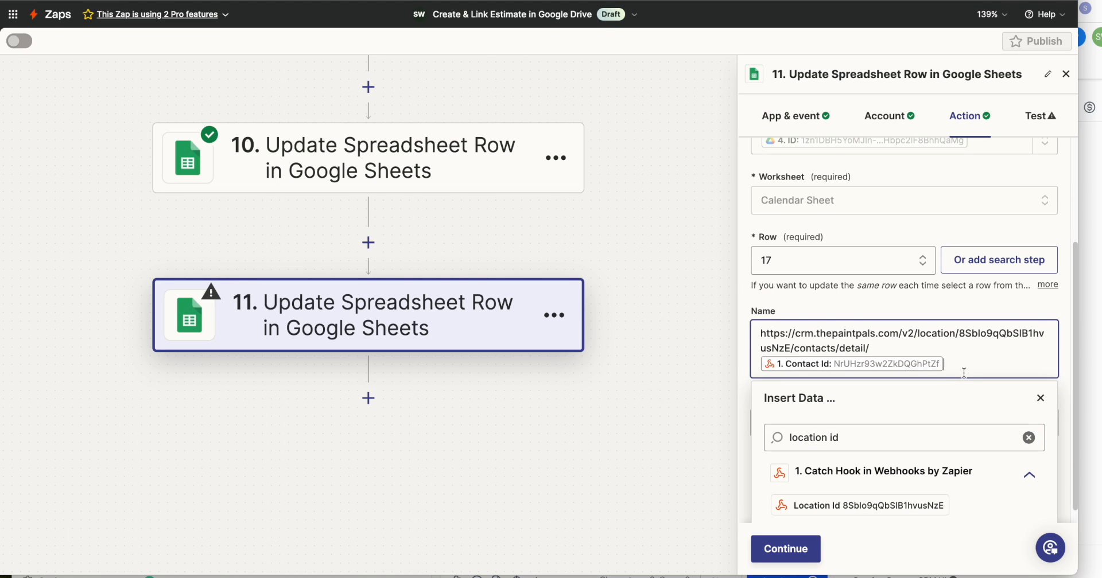
Test the step 11 row update and check the contact link in cell A17 of the Calendar Sheet.
click(785, 549)
click(866, 549)
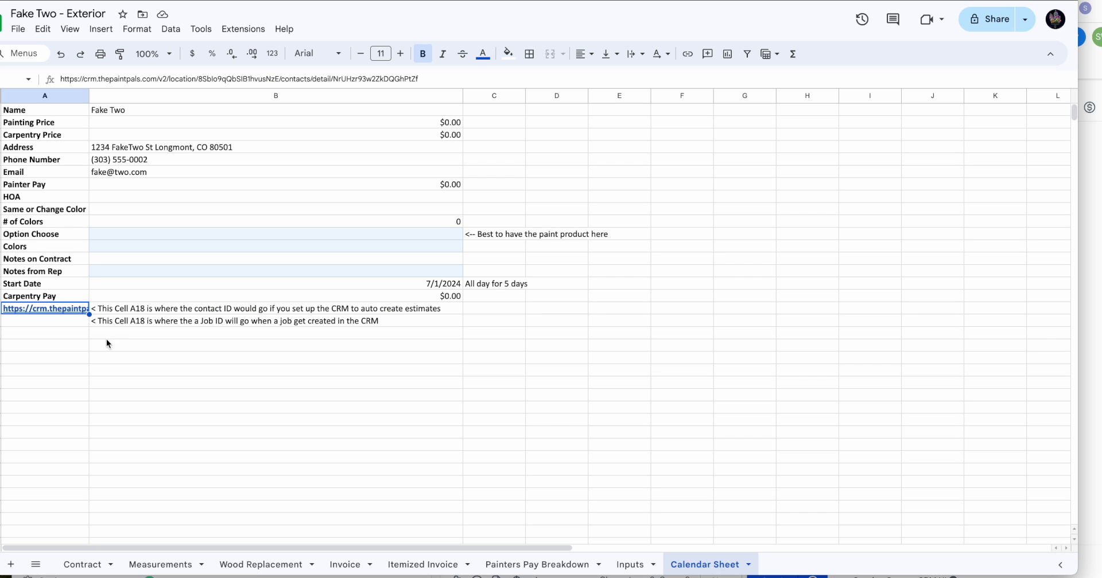
click(64, 355)
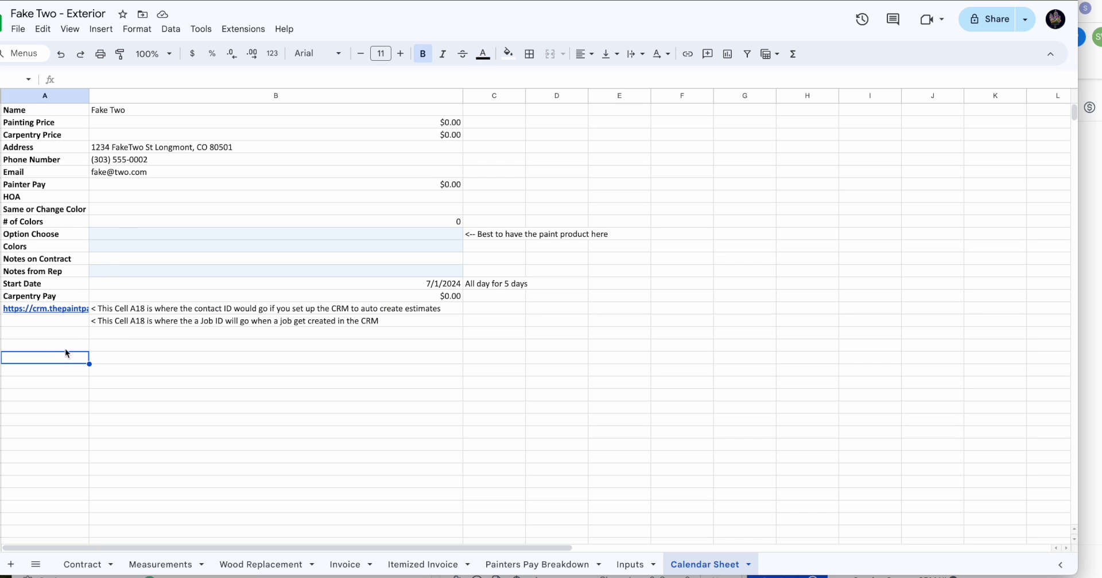
mouse_move(31, 313)
click(158, 327)
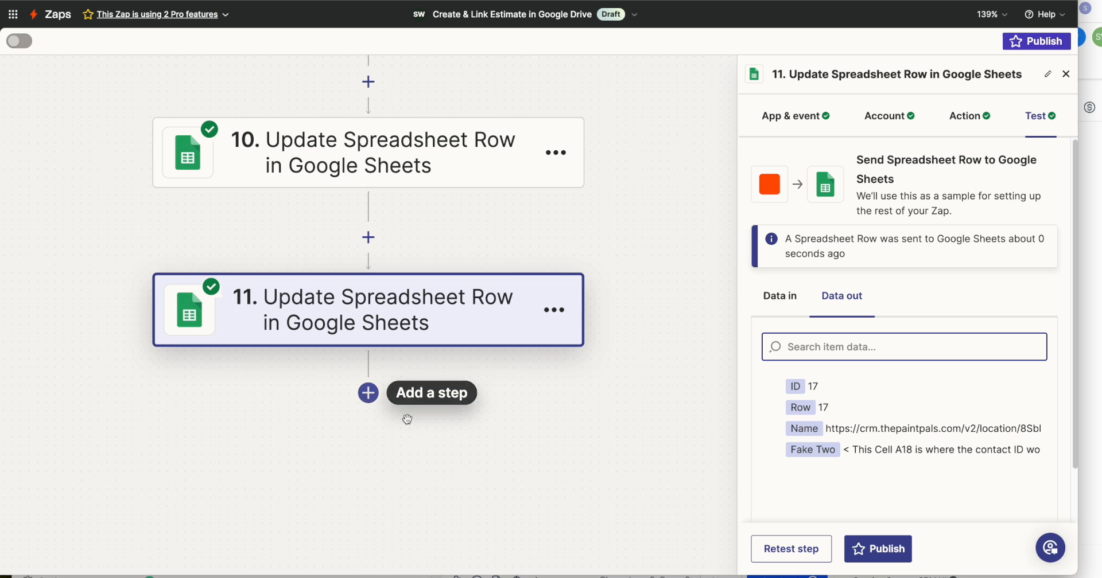
Add a Paint Pals (1.0.28) action as step 12 with the Add/Update Contact event and keep its connected account.
click(372, 400)
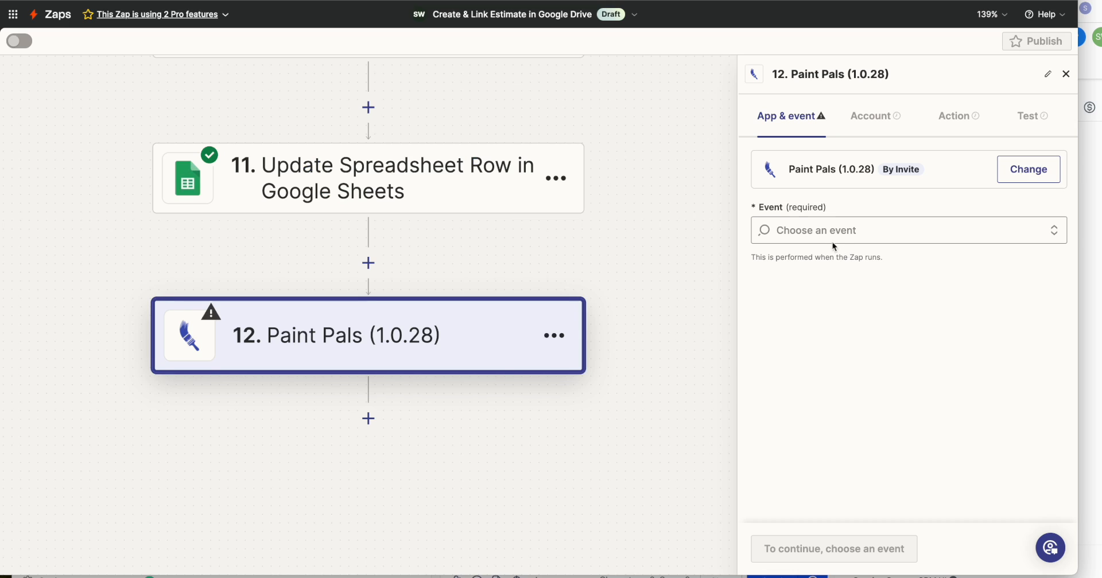
click(827, 232)
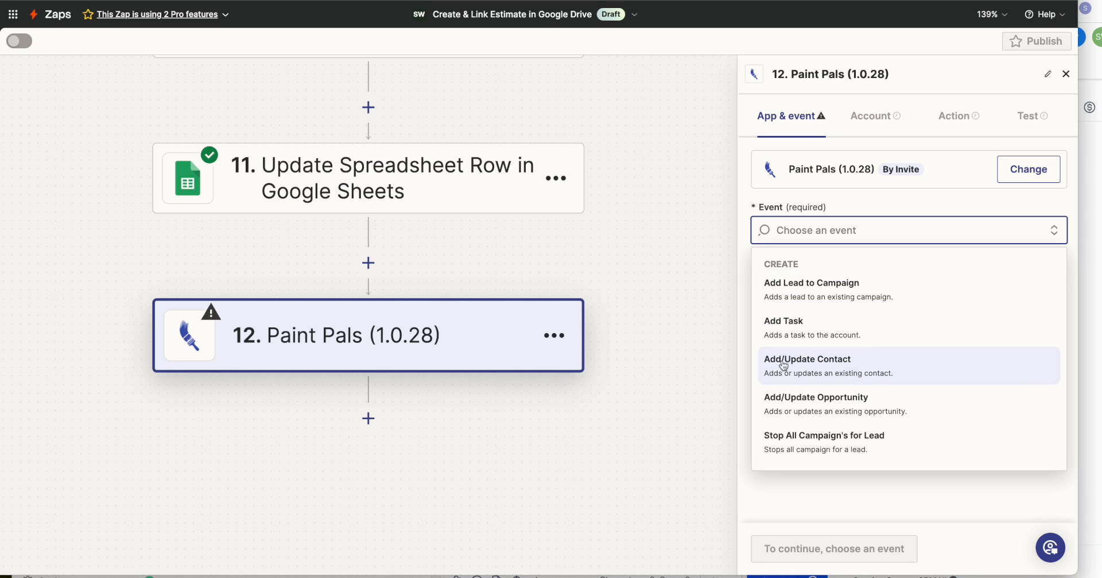
click(838, 366)
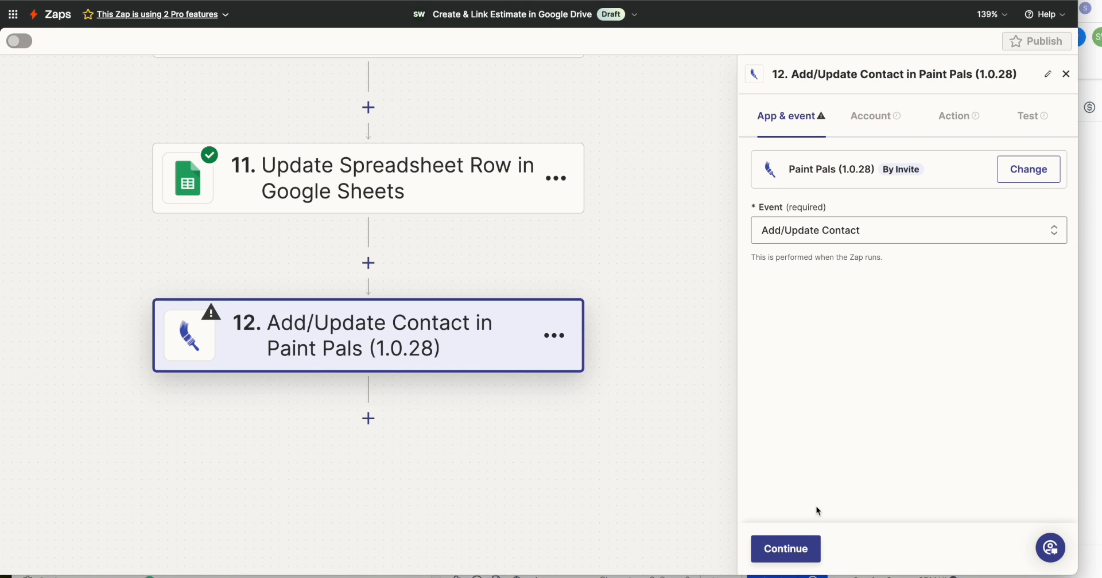
click(781, 550)
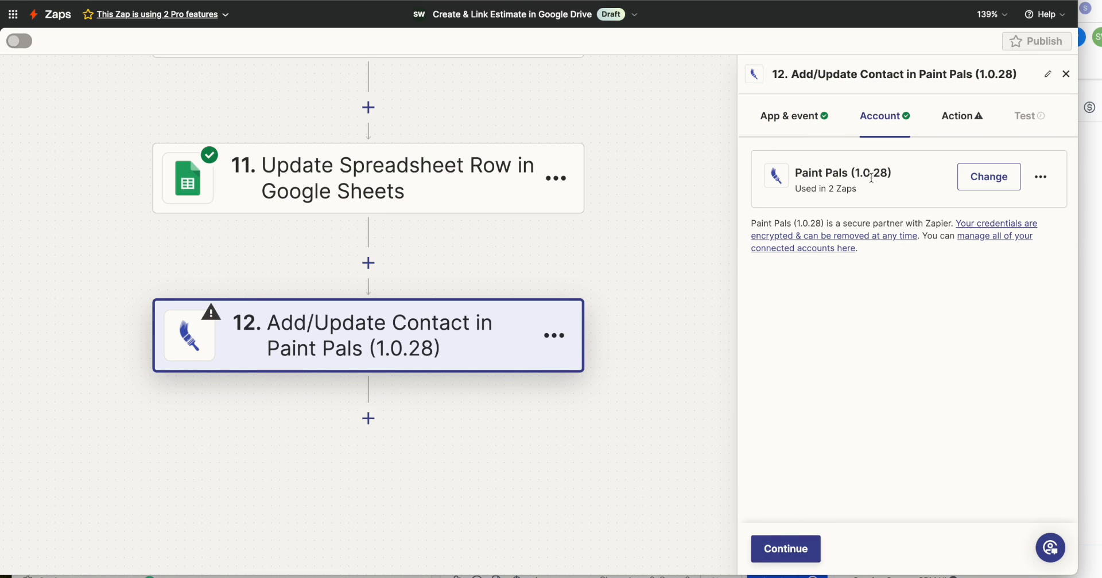
click(792, 558)
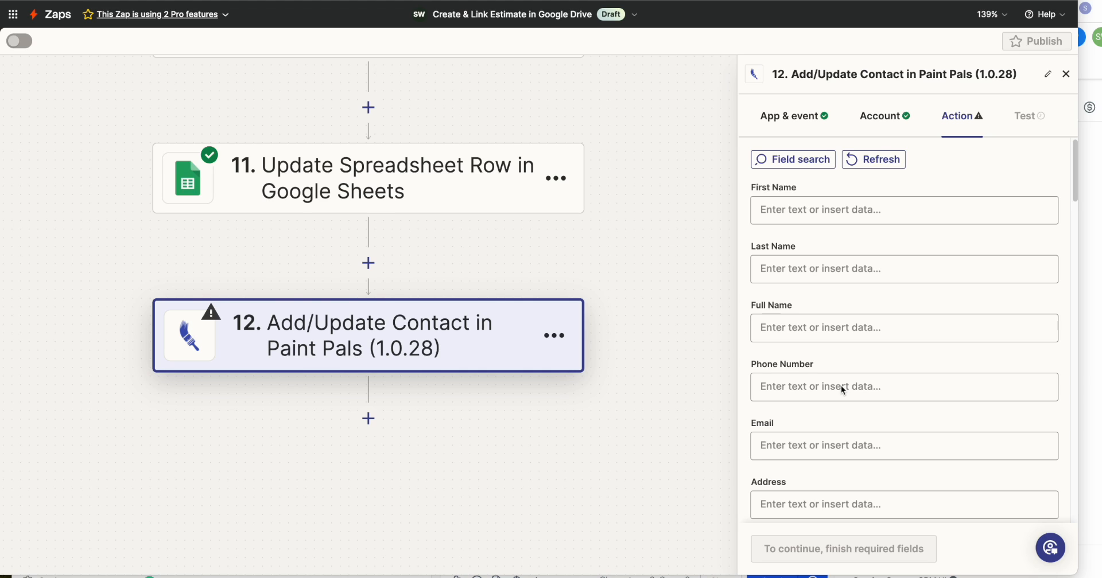
Map step 12's Phone Number and Email fields to the Phone and Email values from the step 1 webhook.
click(815, 382)
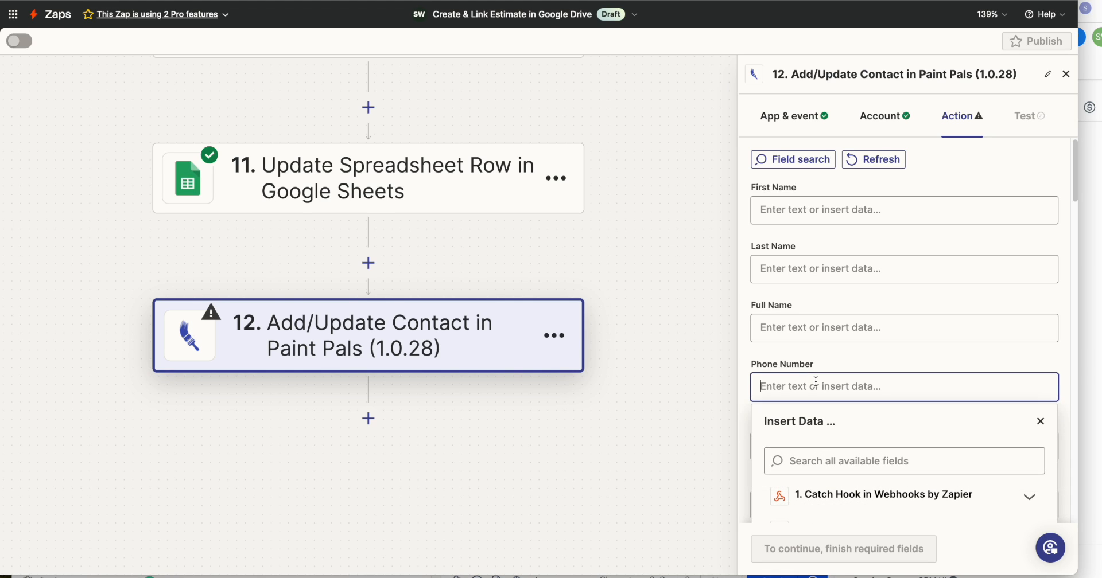
click(867, 359)
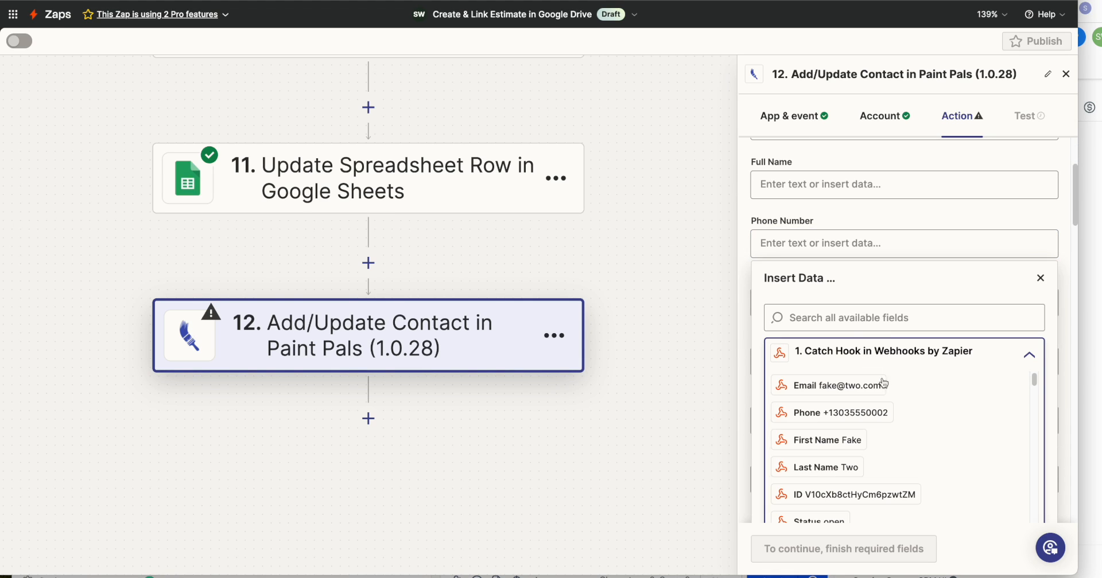
click(856, 410)
click(816, 304)
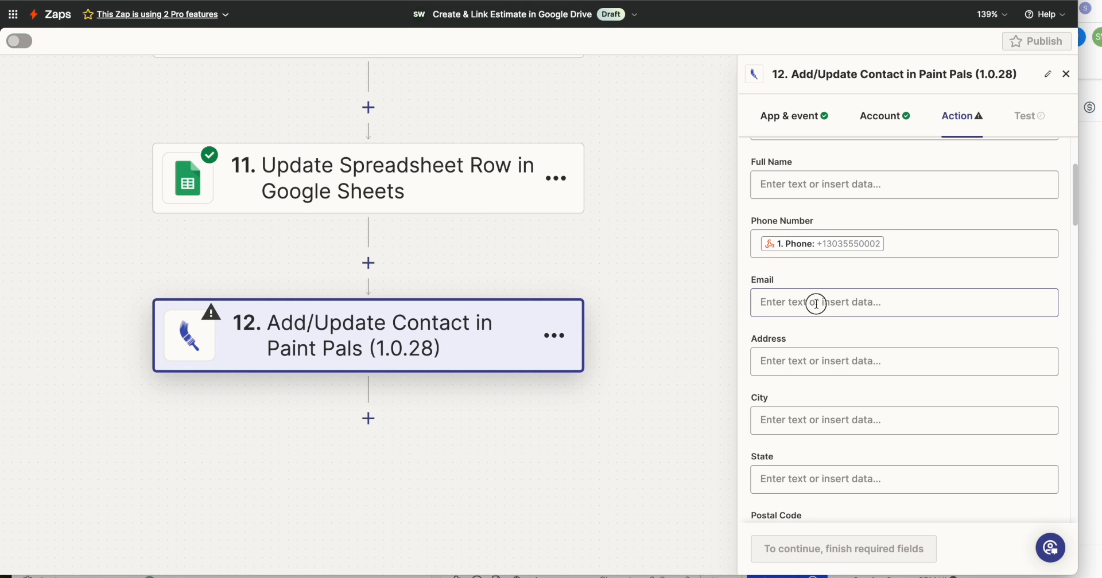
click(811, 413)
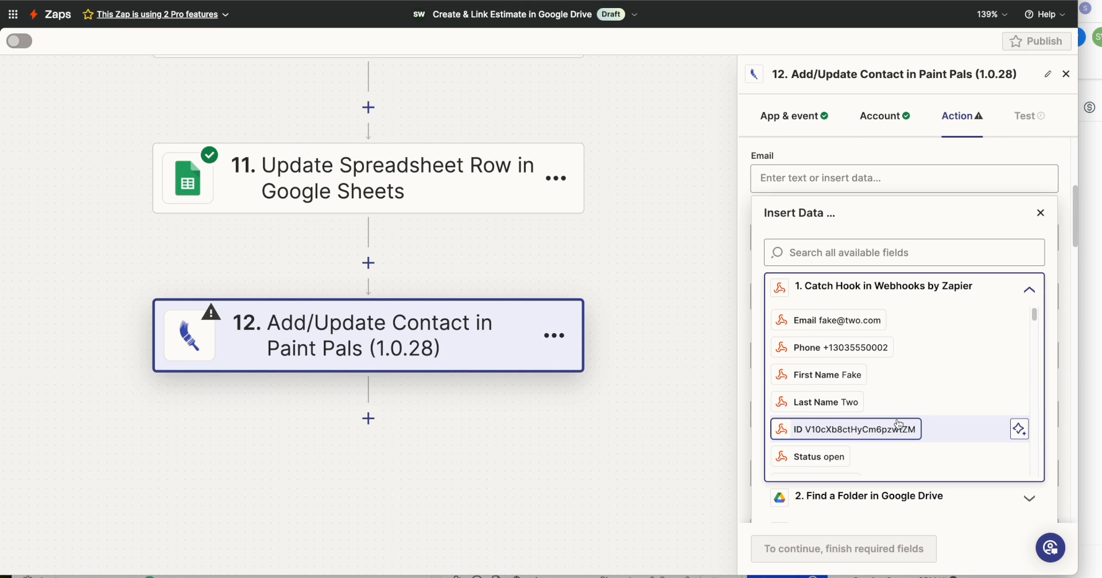
click(835, 320)
click(1059, 214)
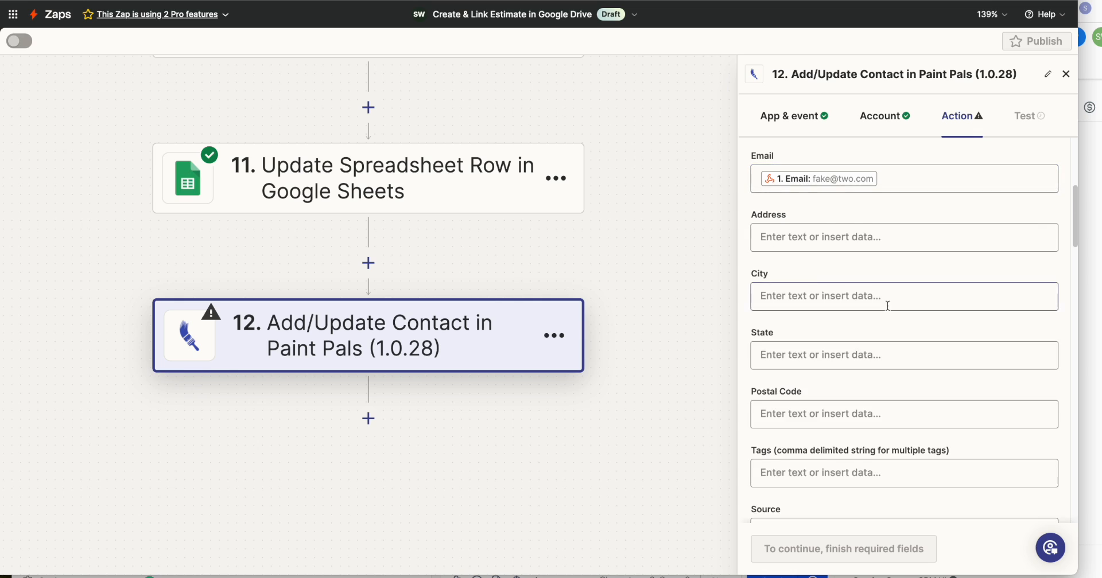
Set the required Mark as Lead field of the step 12 contact action to True.
scroll(888, 306, up, 2)
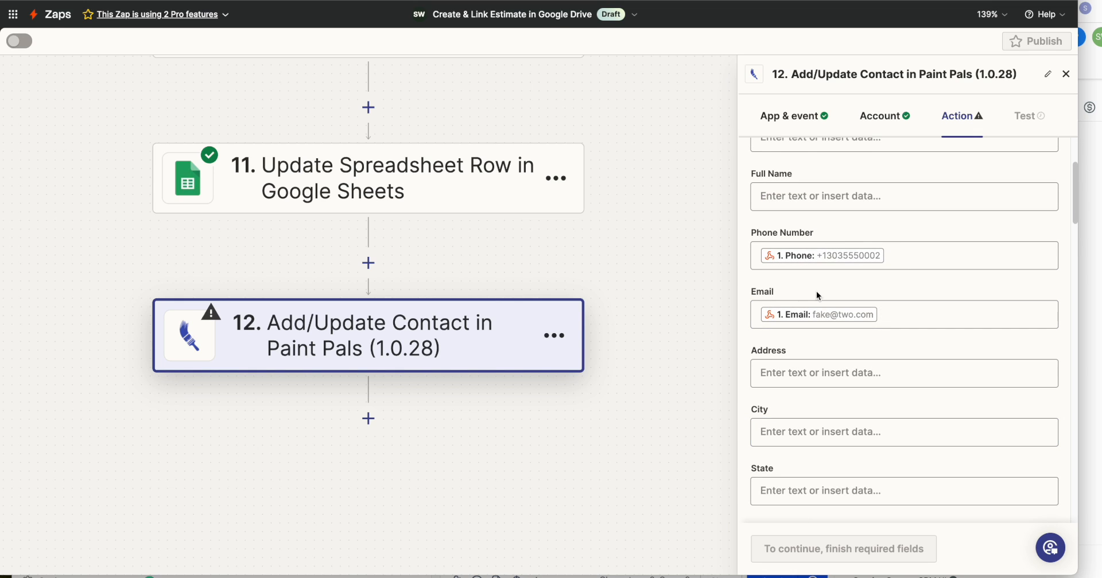
scroll(817, 292, down, 8)
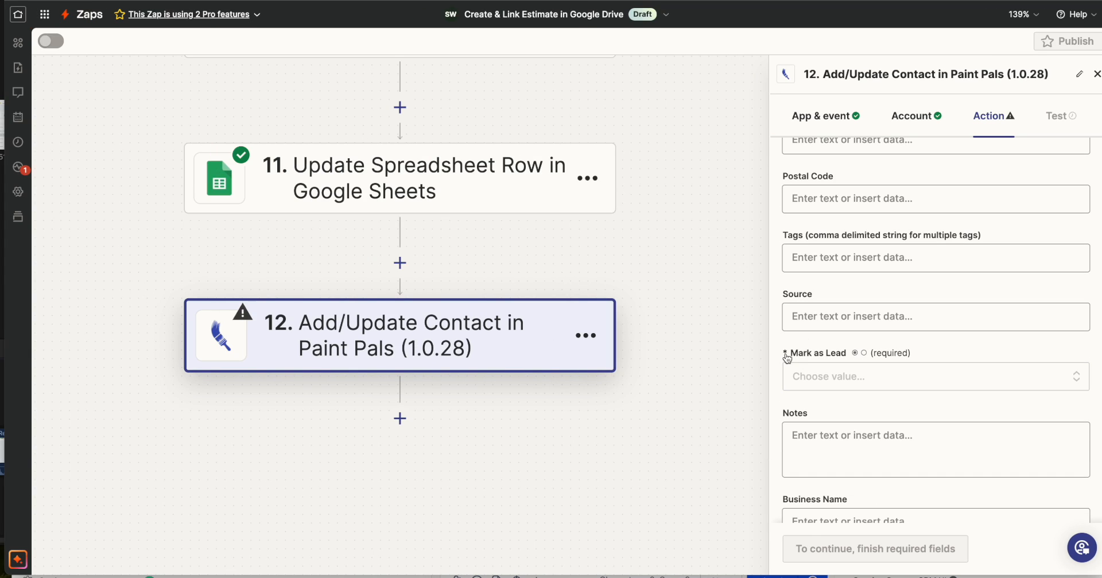
click(858, 382)
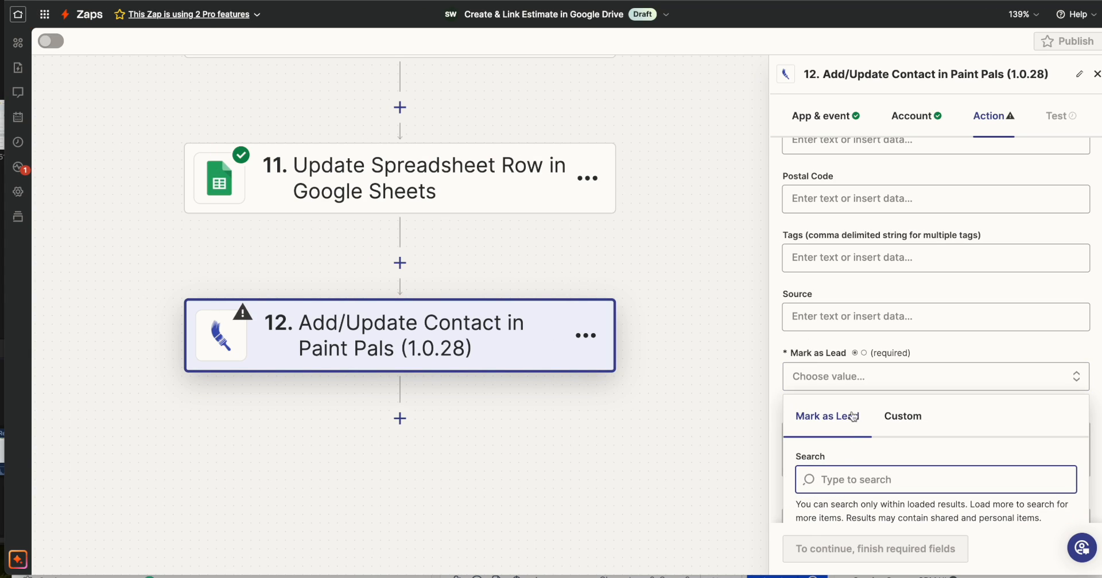
click(827, 443)
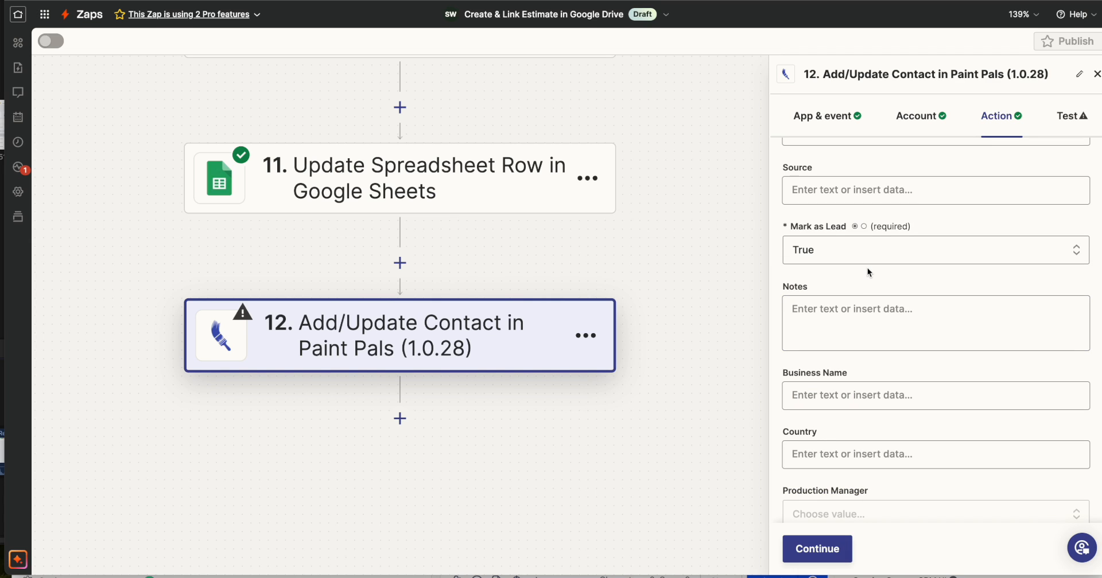
Look through the remaining contact fields of step 12, examining the Description and Files fields.
scroll(902, 307, down, 7)
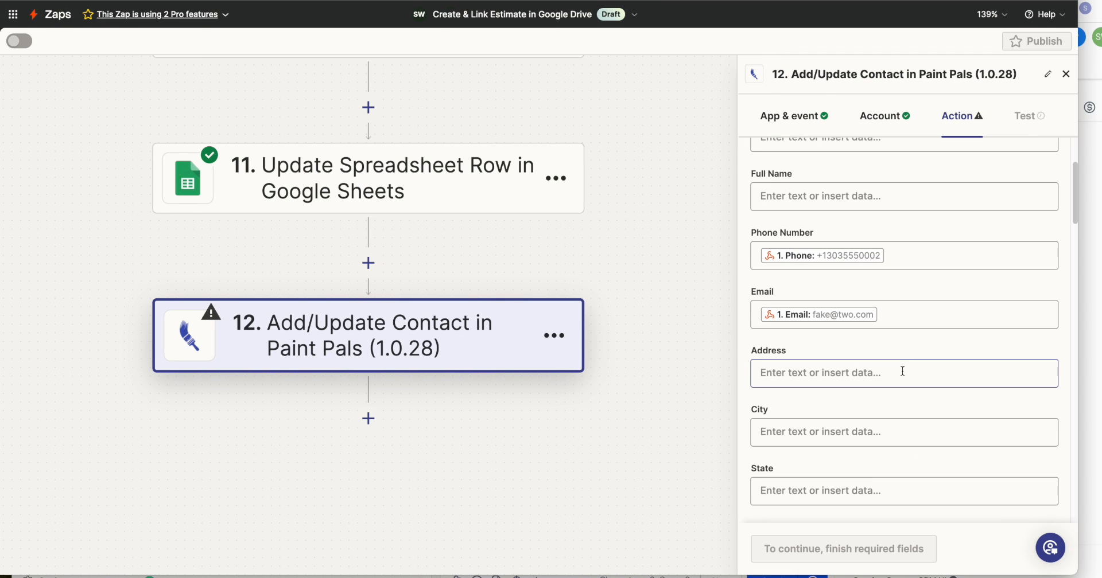
scroll(902, 371, down, 20)
scroll(903, 372, down, 2)
scroll(903, 371, up, 6)
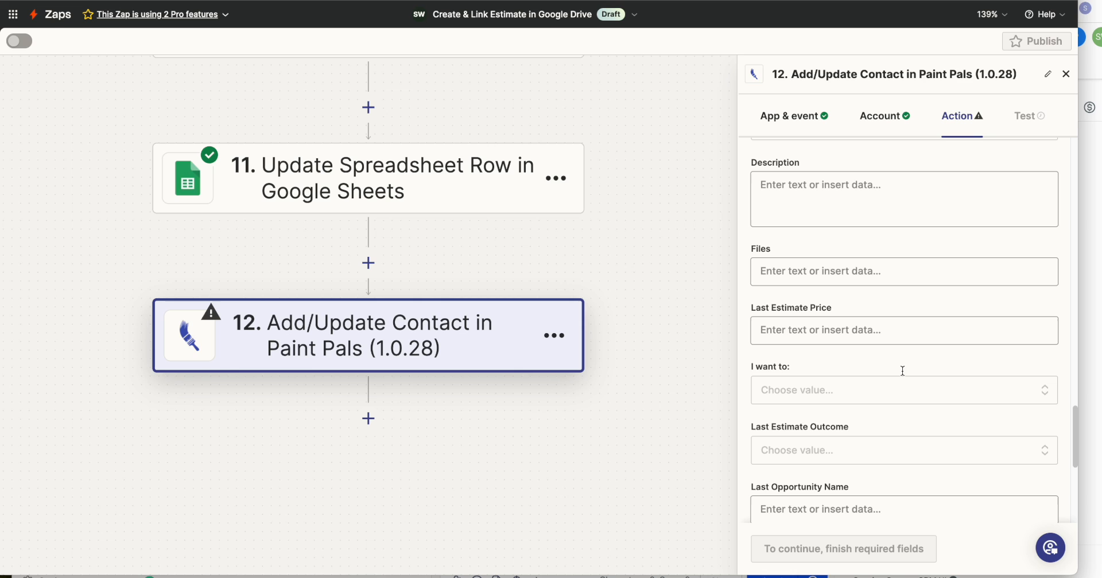
scroll(902, 372, up, 4)
scroll(902, 372, down, 2)
drag(777, 373, 758, 374)
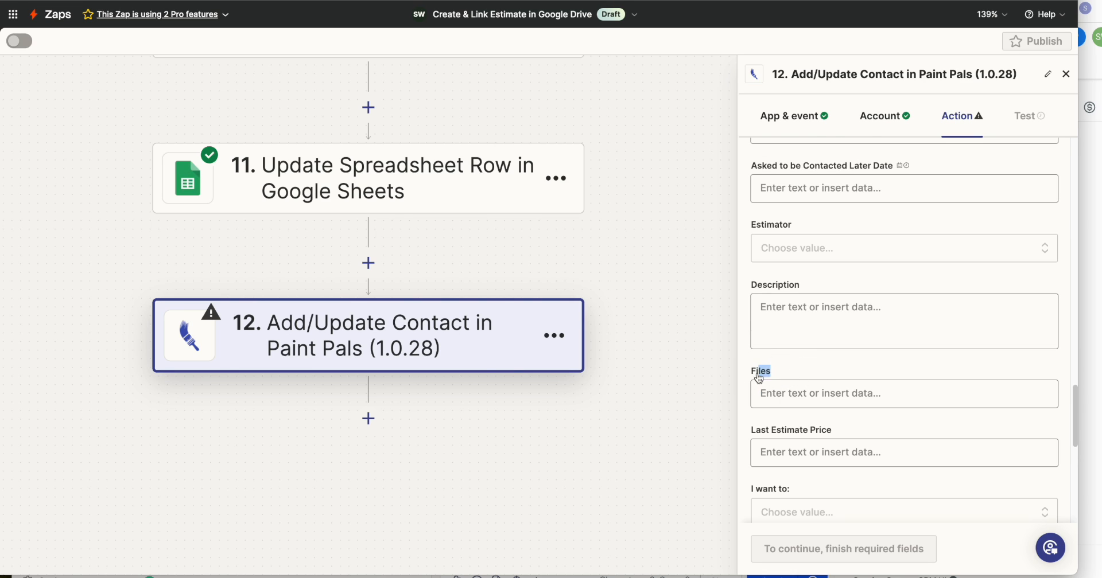
drag(801, 288, 751, 288)
drag(772, 372, 733, 370)
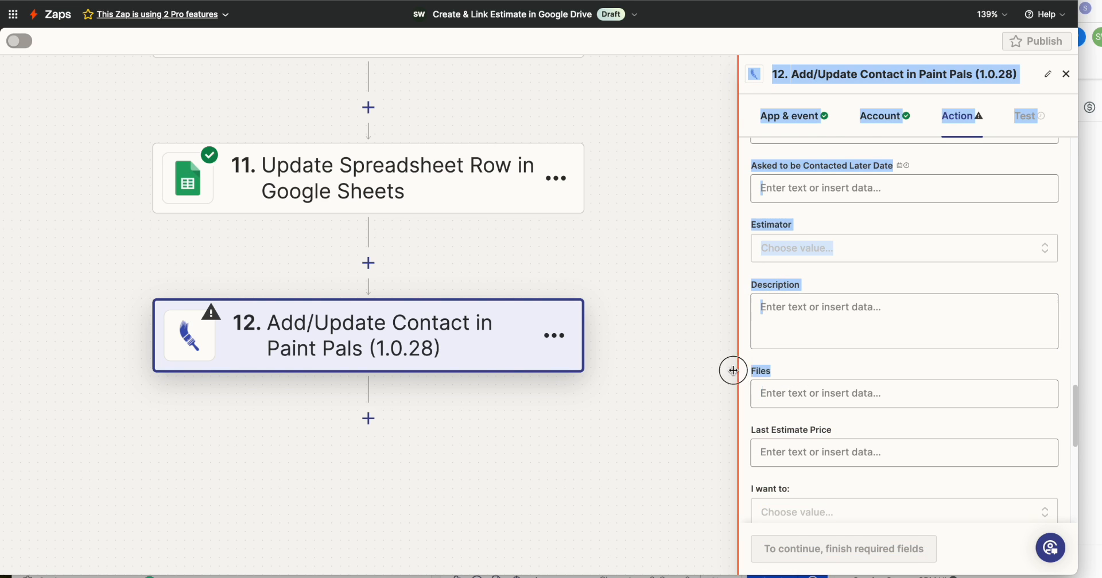
Check the test contact's Drive folder and map step 12's Files field to the Alternate Link from step 2, Find a Folder.
click(807, 393)
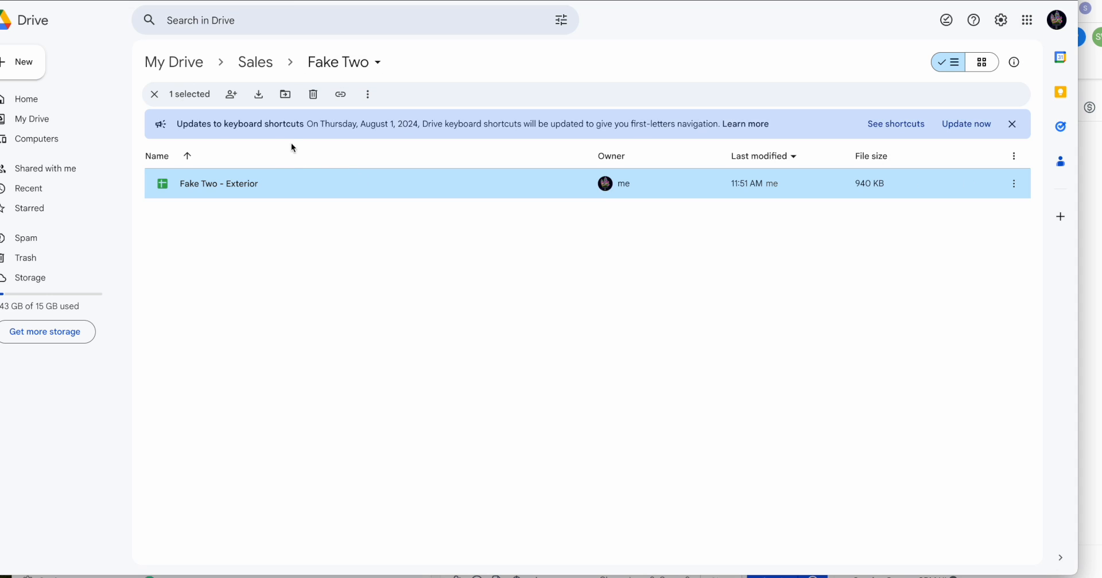
click(253, 65)
double_click(197, 185)
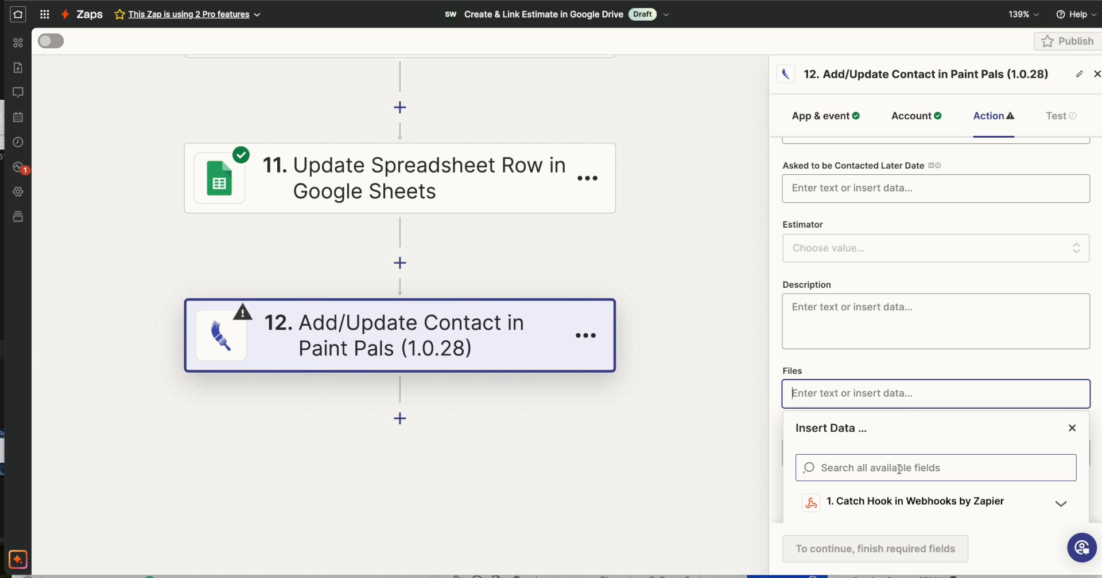
scroll(899, 467, down, 3)
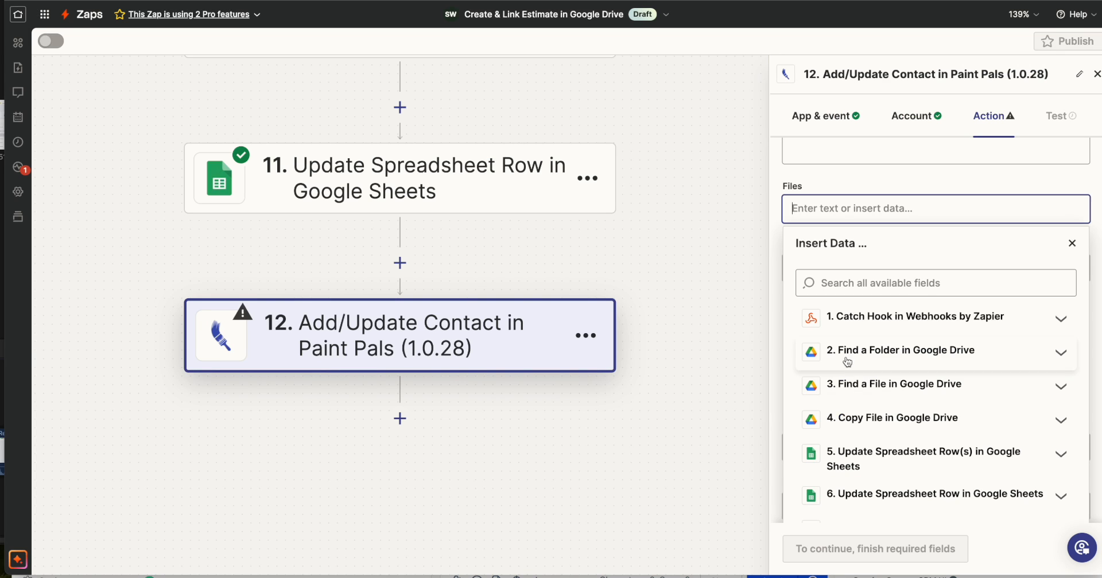
click(905, 352)
scroll(937, 455, down, 10)
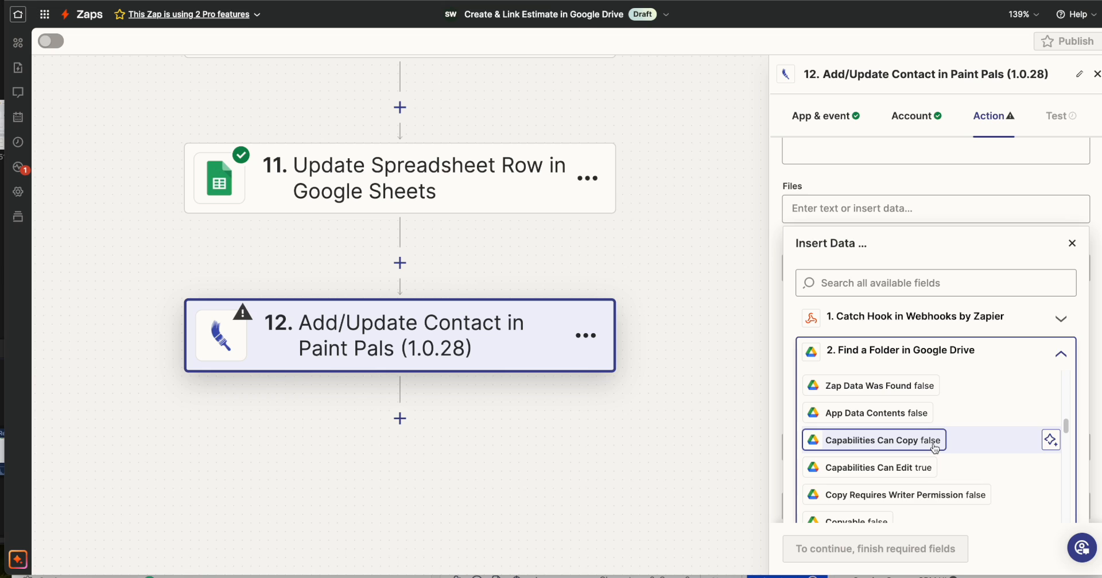
scroll(935, 449, down, 5)
scroll(935, 449, down, 5)
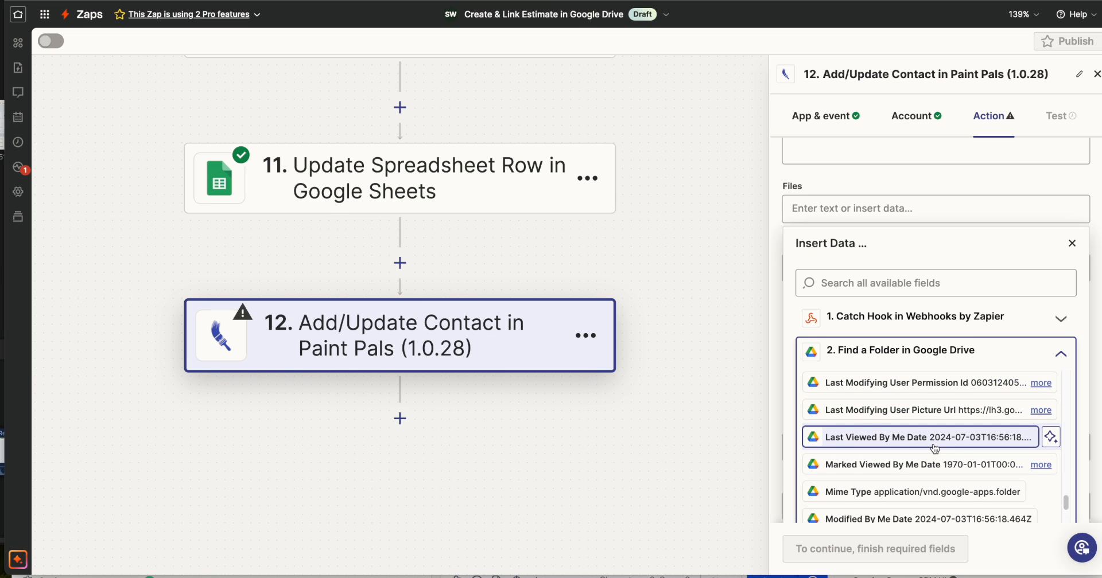
click(878, 281)
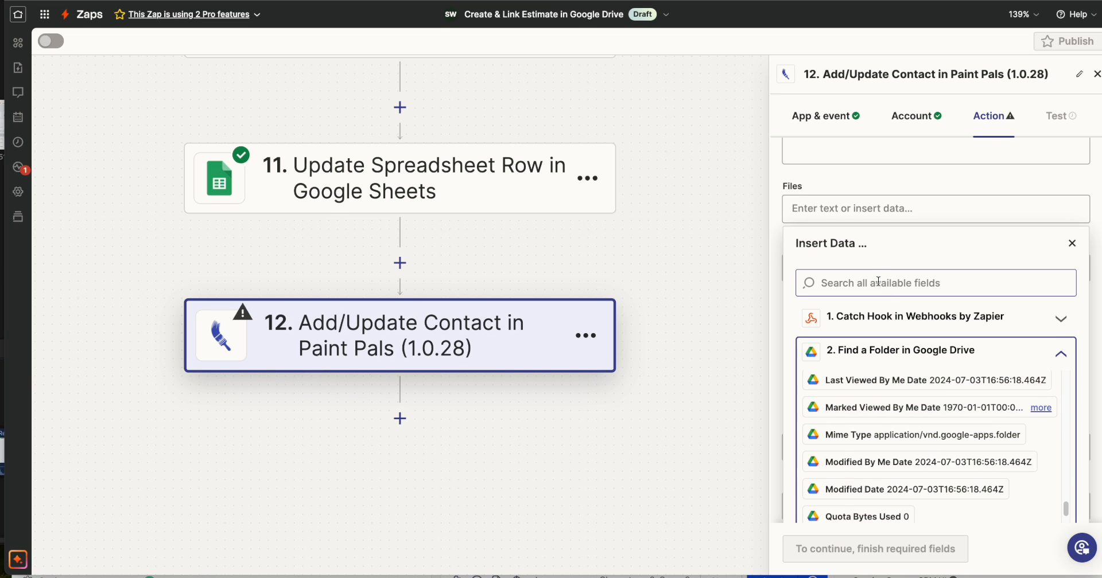
text(alternate)
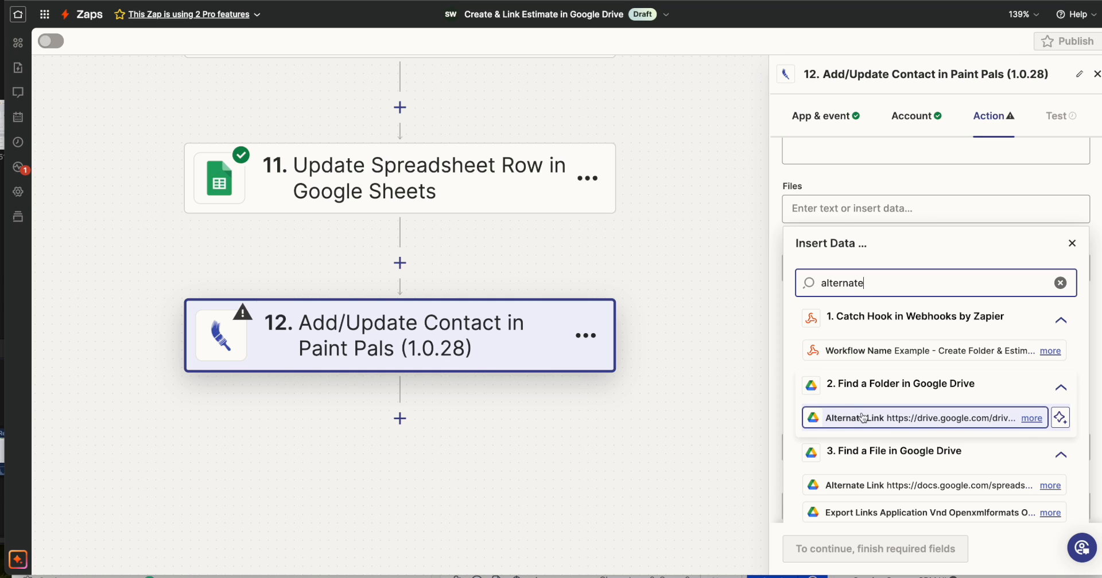
click(944, 423)
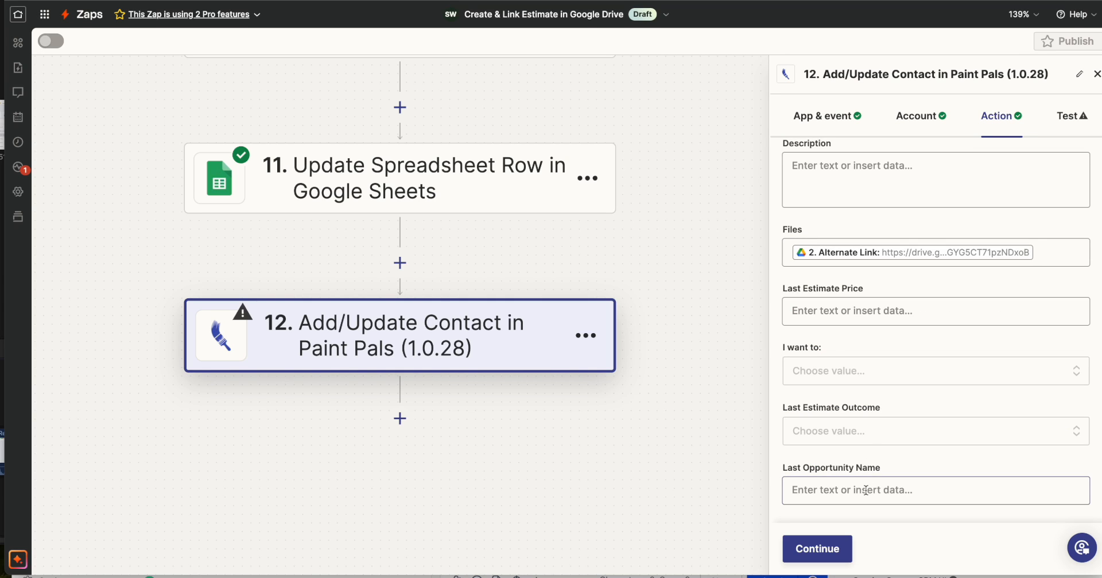
Test step 12 and check the folder link in the Files field of the test contact in the Paint Pals CRM.
click(821, 552)
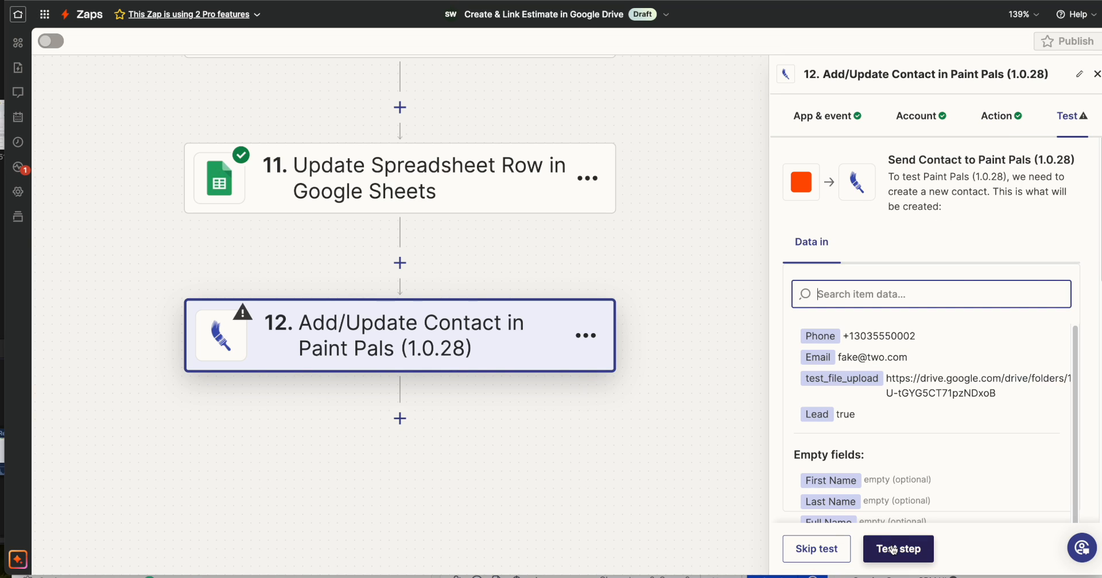
click(893, 551)
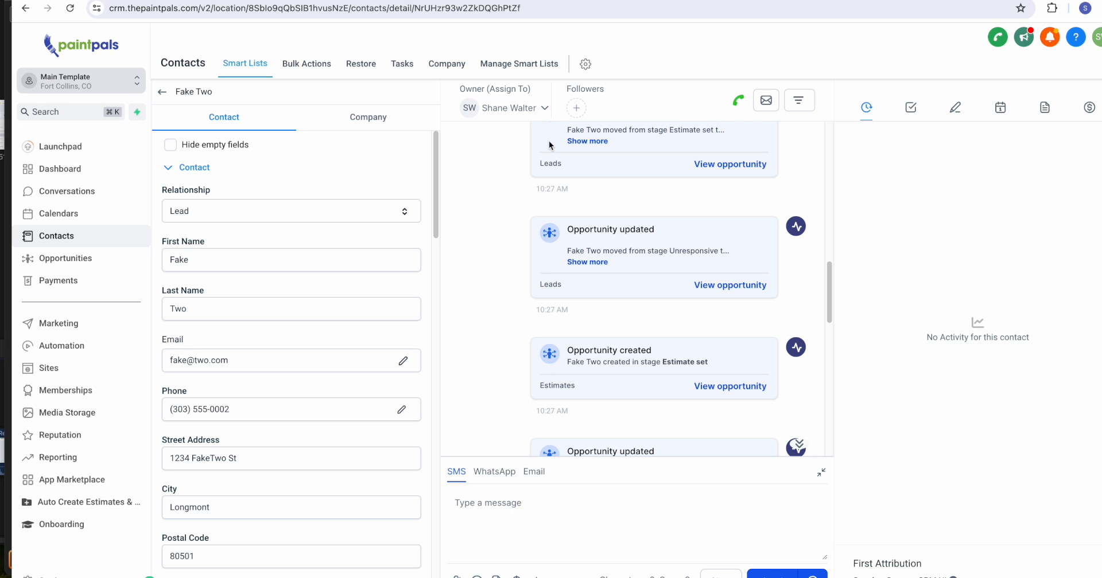
click(70, 9)
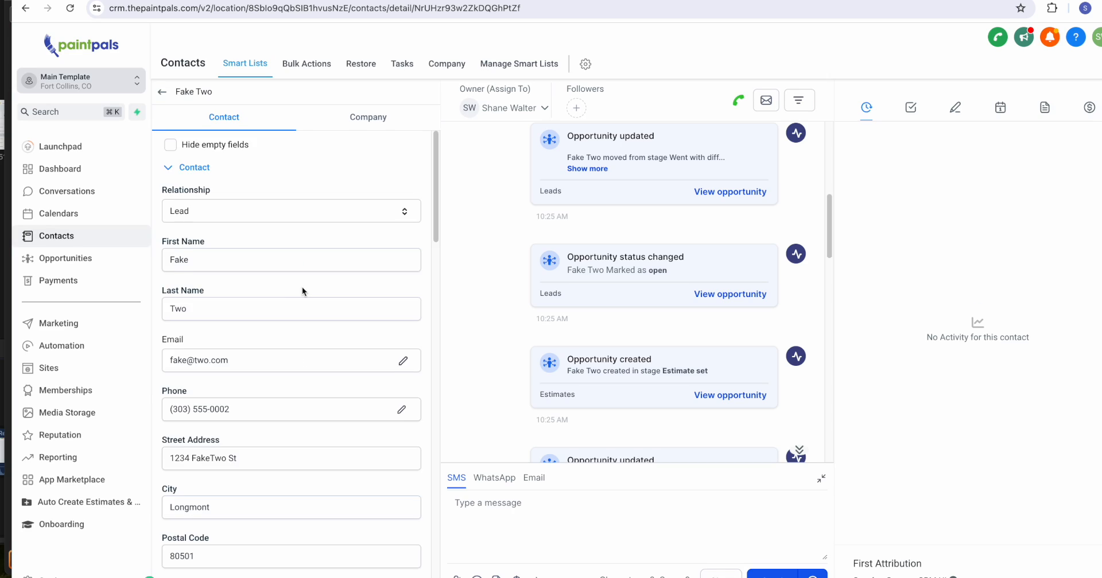
scroll(302, 287, down, 7)
scroll(302, 287, down, 9)
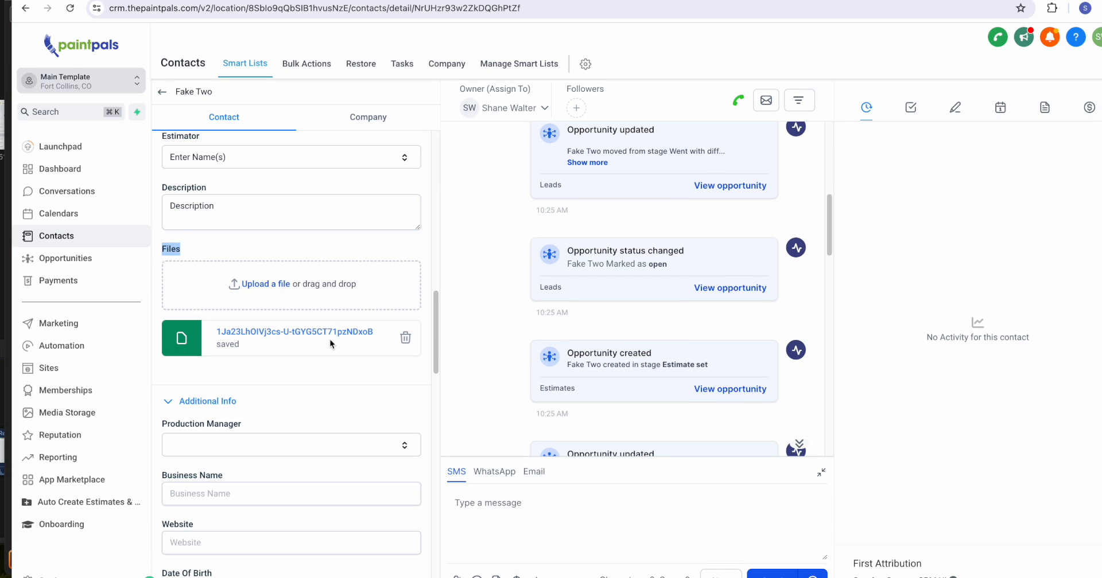
click(270, 338)
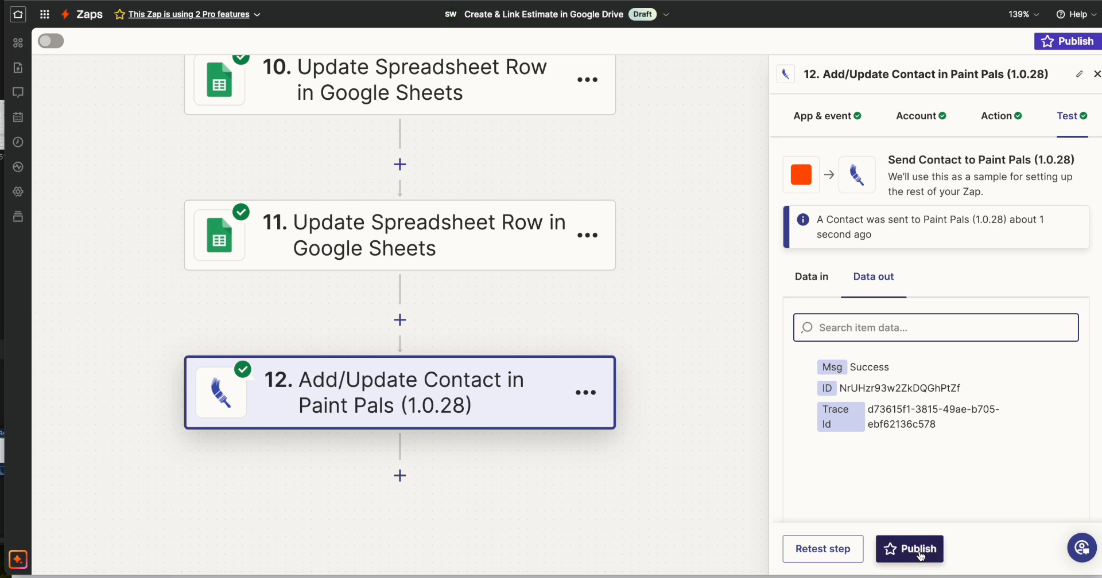
Publish the Create & Link Estimate in Google Drive Zap and reopen it for editing.
click(924, 546)
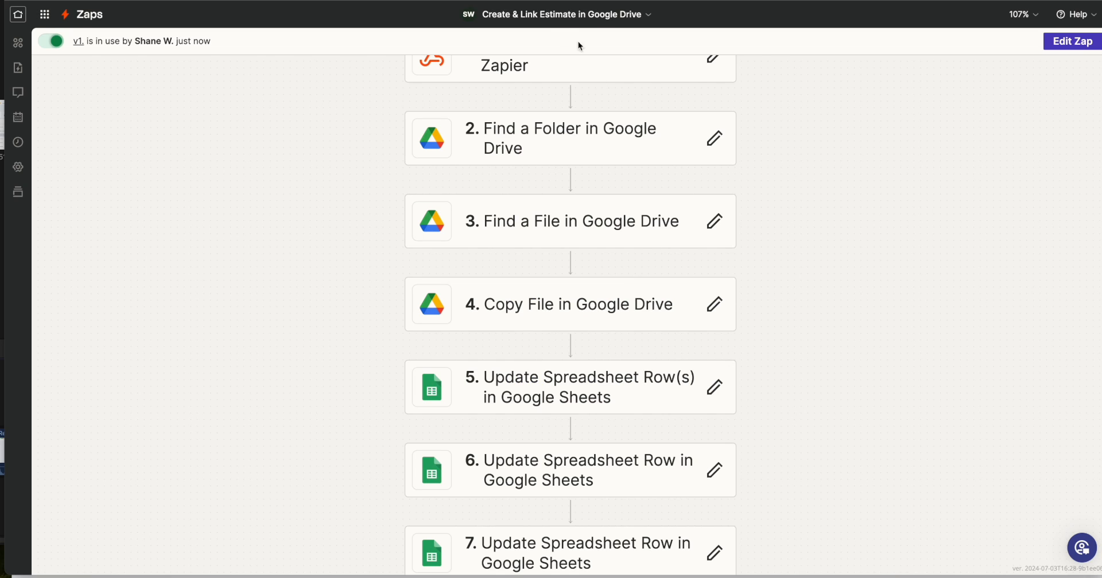
click(543, 13)
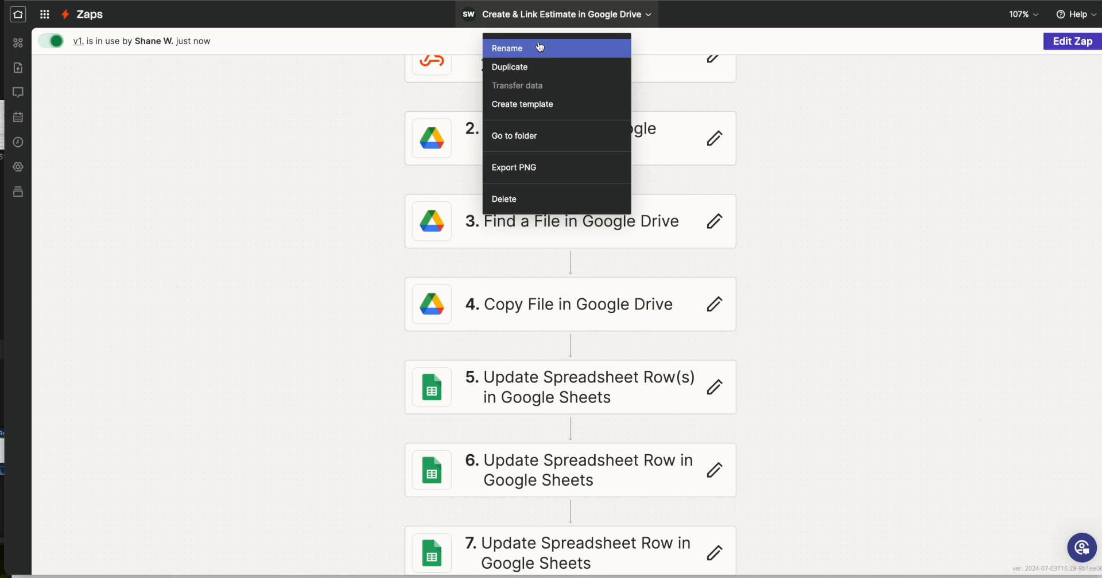
click(1034, 85)
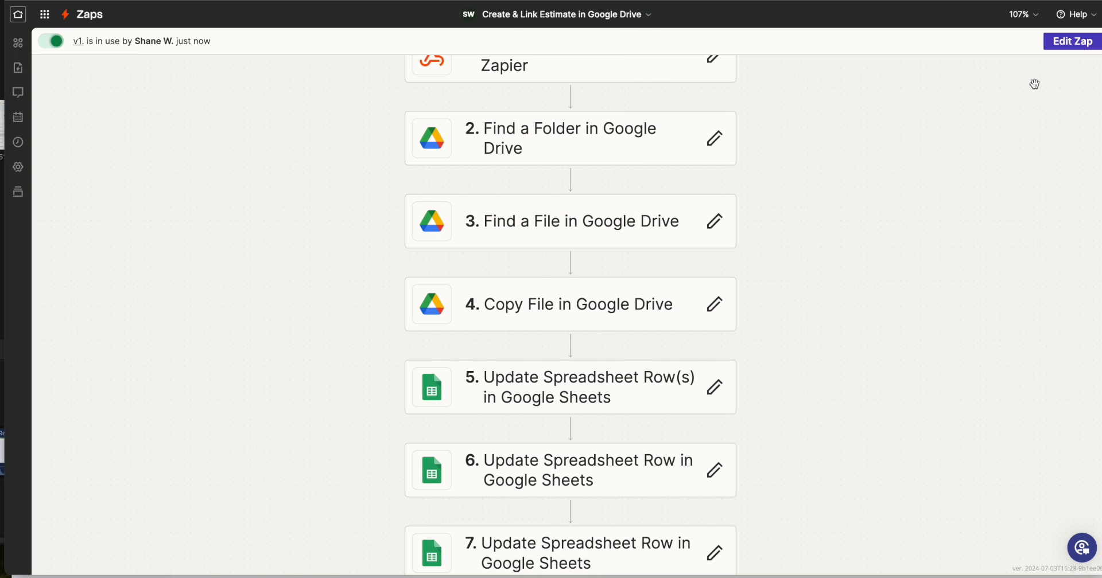
click(1064, 41)
scroll(632, 310, down, 5)
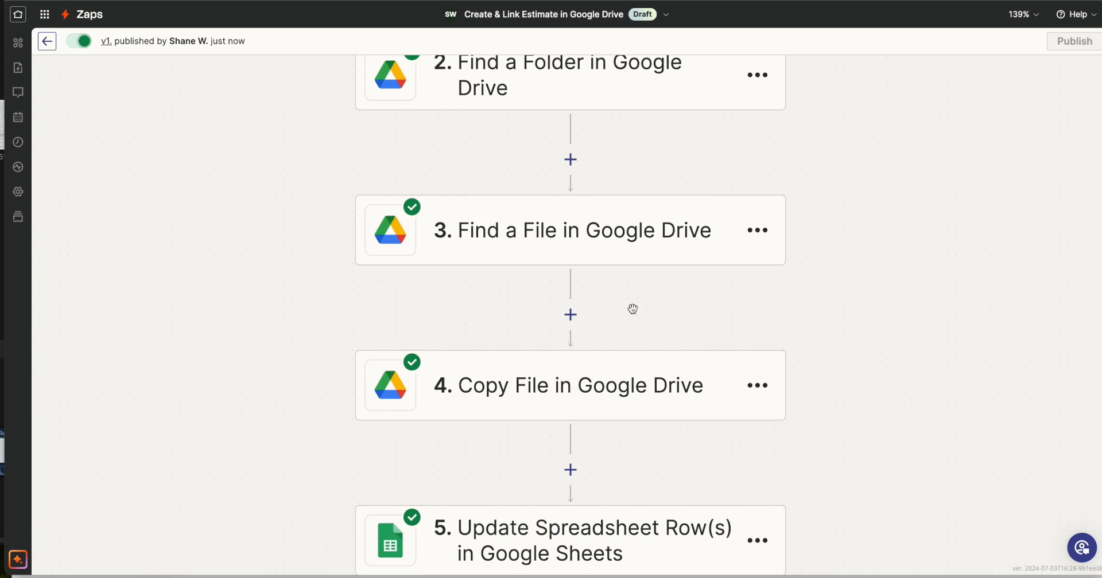
scroll(729, 323, up, 5)
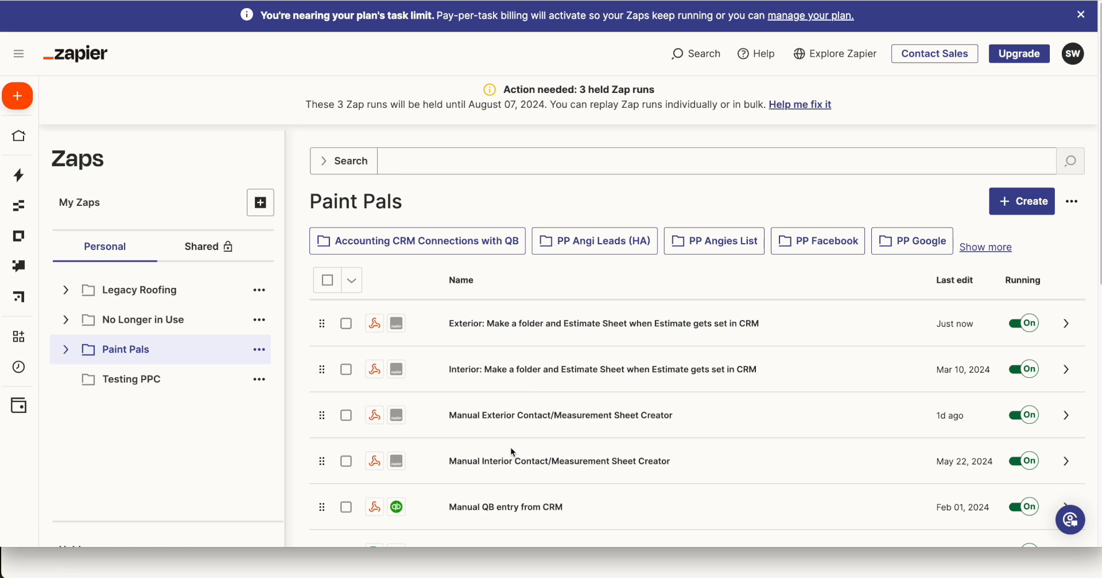
Open the Manual Exterior Contact/Measurement Sheet Creator Zap from the Paint Pals folder and examine its branching paths.
click(550, 415)
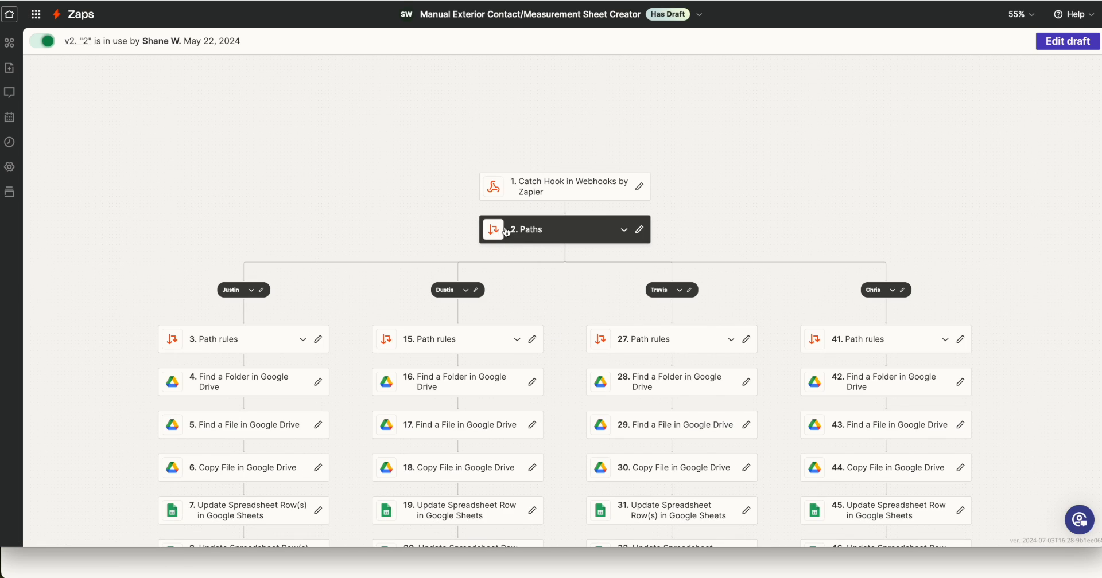
drag(576, 348, 524, 232)
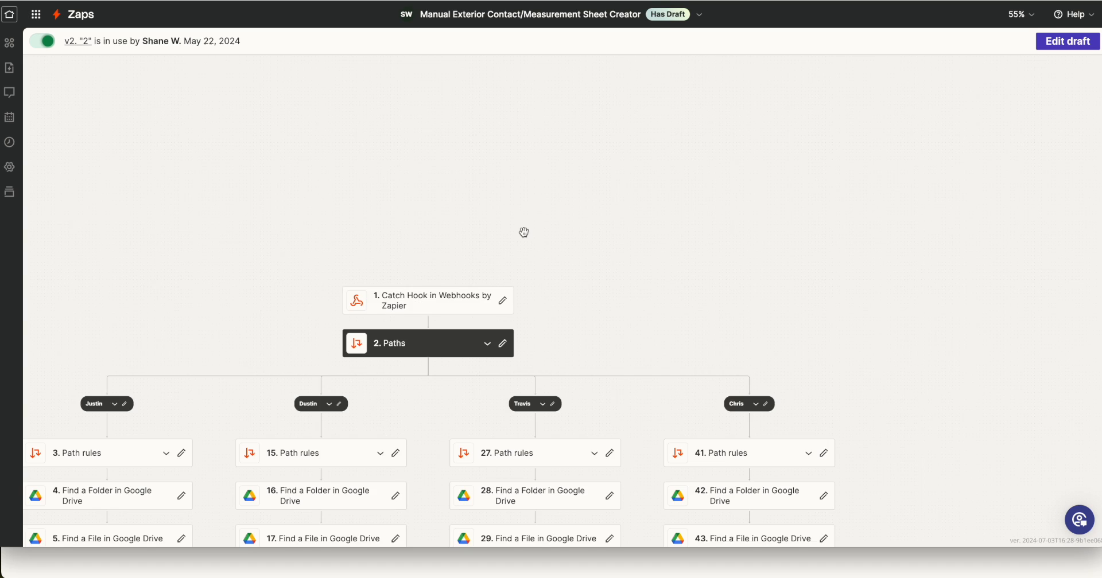
scroll(523, 232, down, 3)
scroll(492, 218, up, 2)
scroll(463, 222, left, 1)
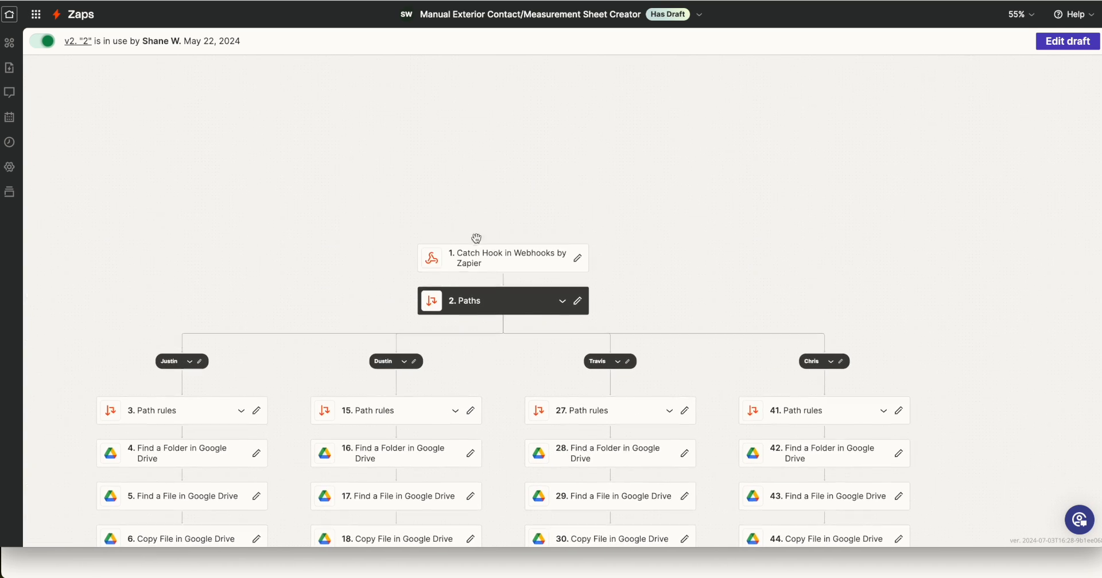
scroll(476, 237, down, 1)
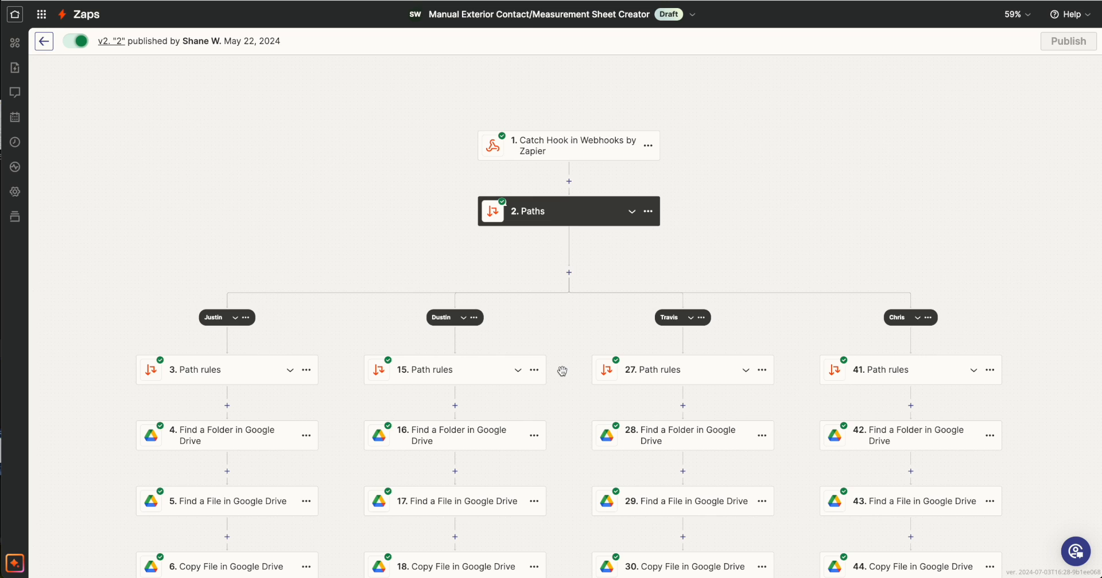
Examine the step 3 path rules on the Estimator field and the Drive, Sheets and Formatter steps in the four estimator paths.
click(221, 370)
scroll(689, 310, down, 1)
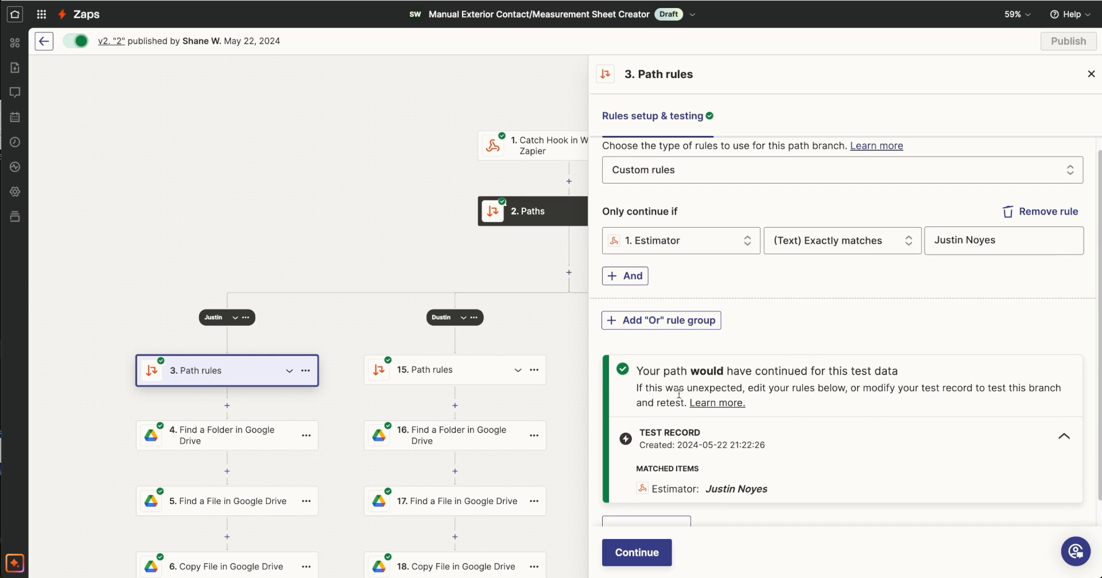
click(1091, 74)
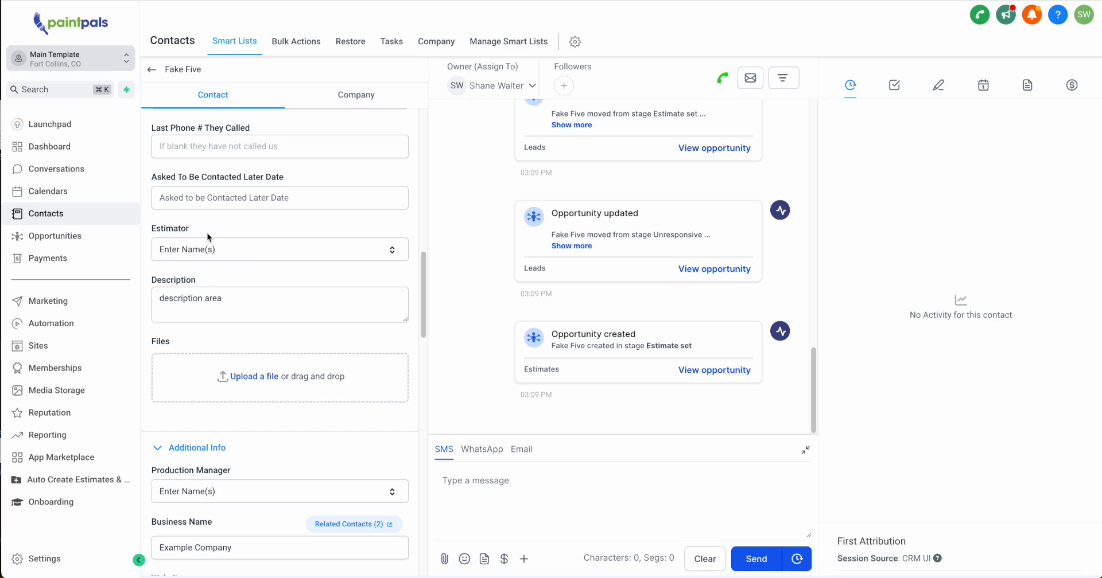
drag(210, 237, 152, 229)
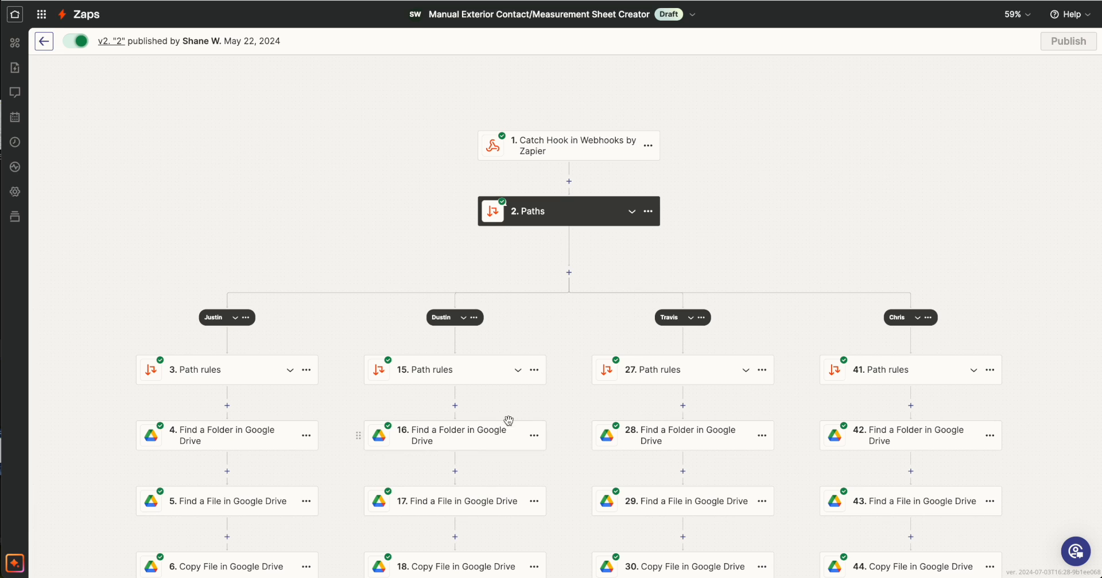
scroll(508, 425, down, 6)
scroll(509, 425, down, 2)
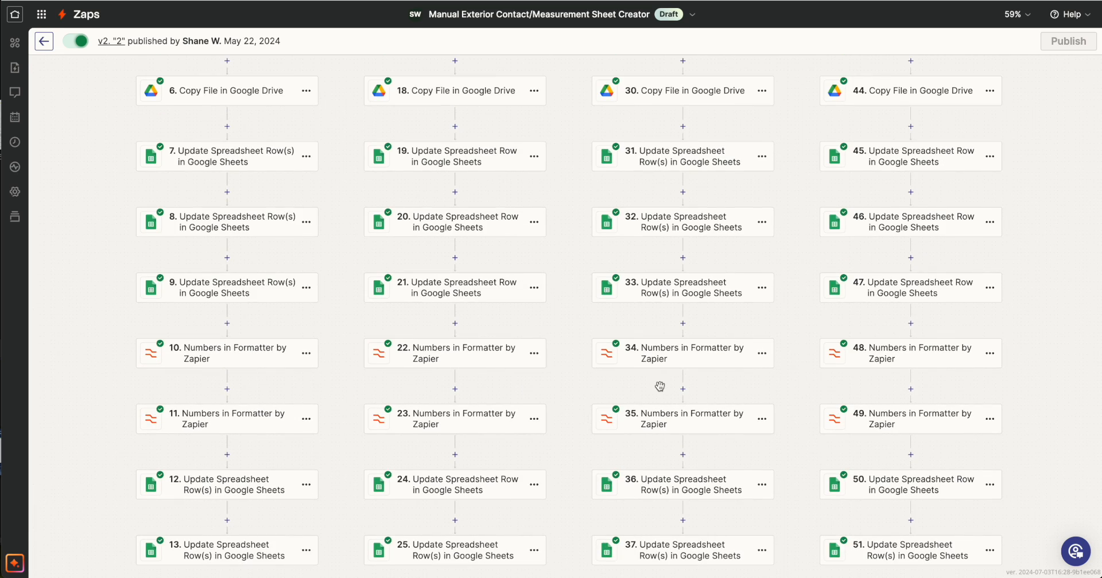
scroll(659, 386, up, 6)
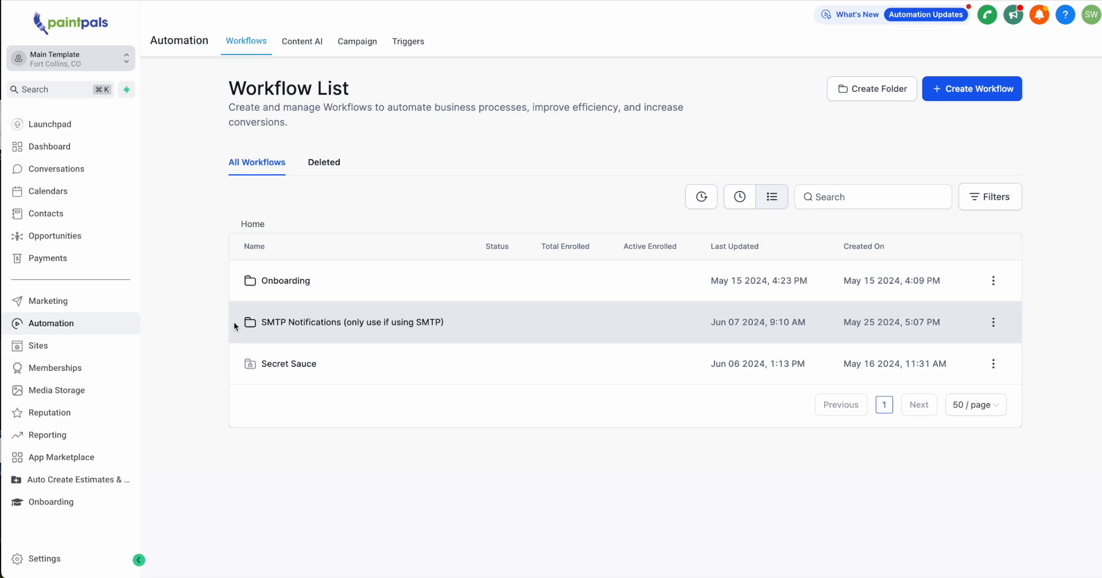
Create a new workflow from scratch in the Onboarding folder of the Paint Pals automations.
click(308, 281)
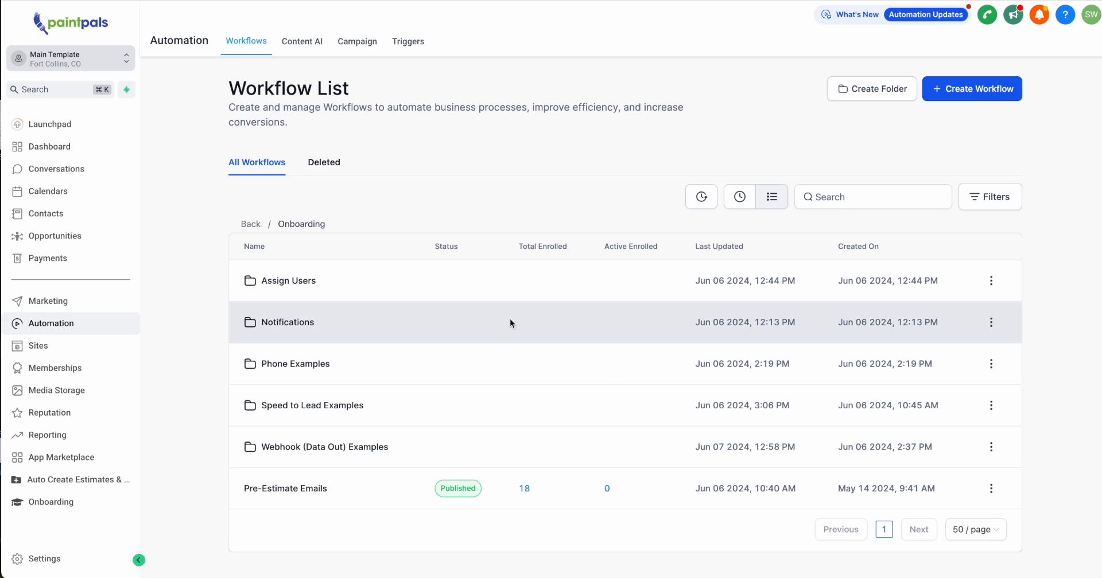
click(975, 91)
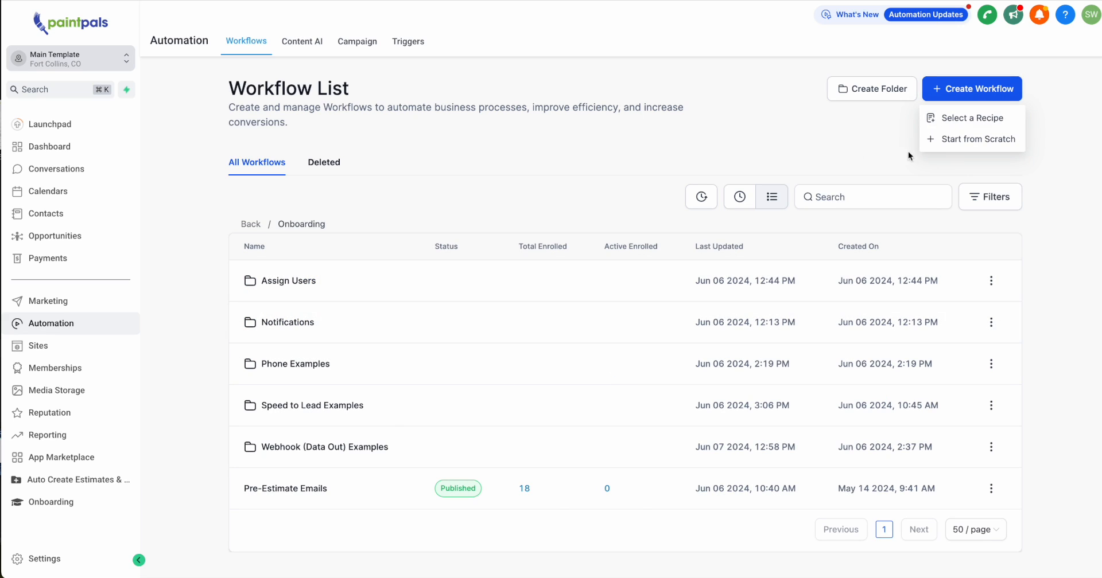
click(944, 143)
Add a Contact Tag trigger filtered on Tag Added with a new tag named Auto Create Exterior Sheet, and save it.
click(558, 115)
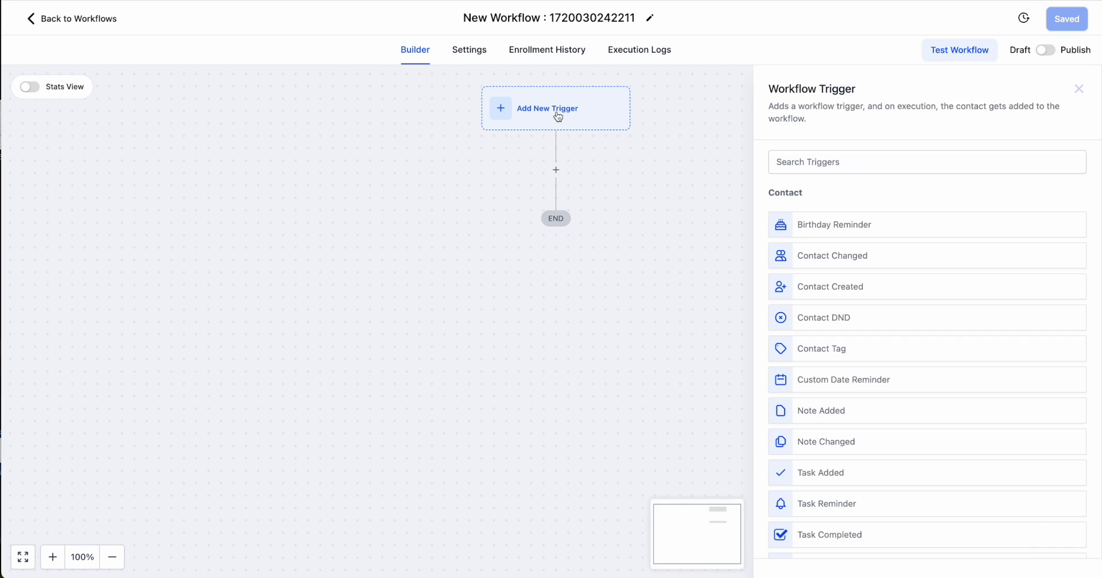
text(Tag)
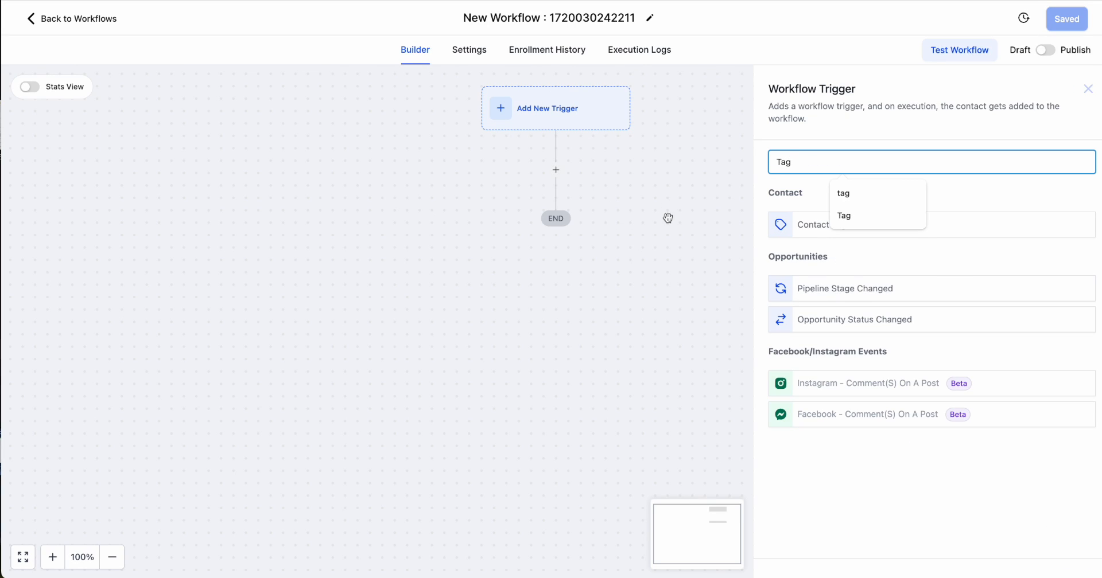
click(812, 235)
click(597, 278)
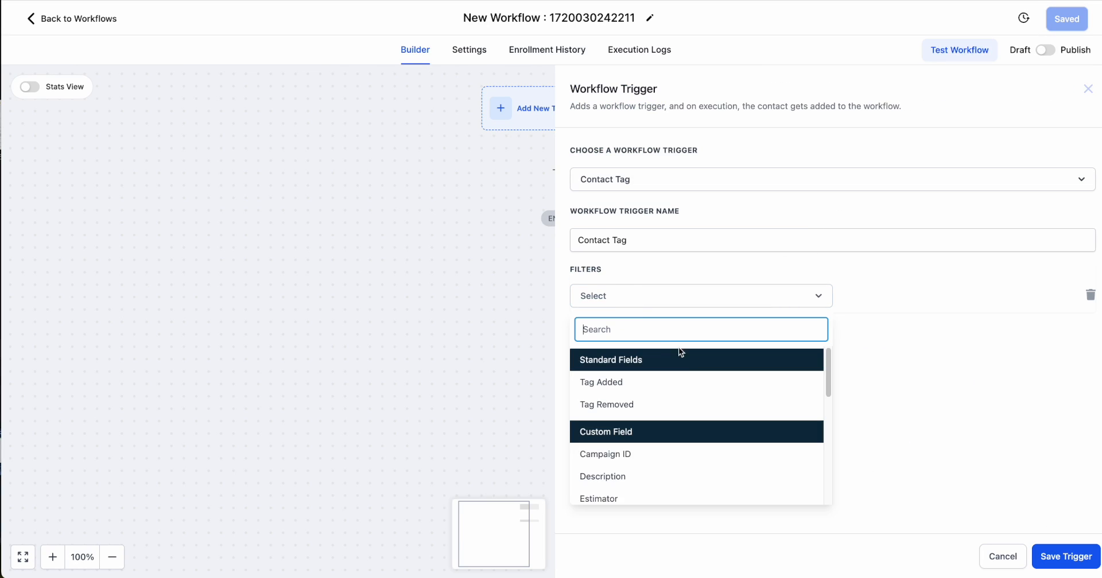
click(637, 392)
click(956, 297)
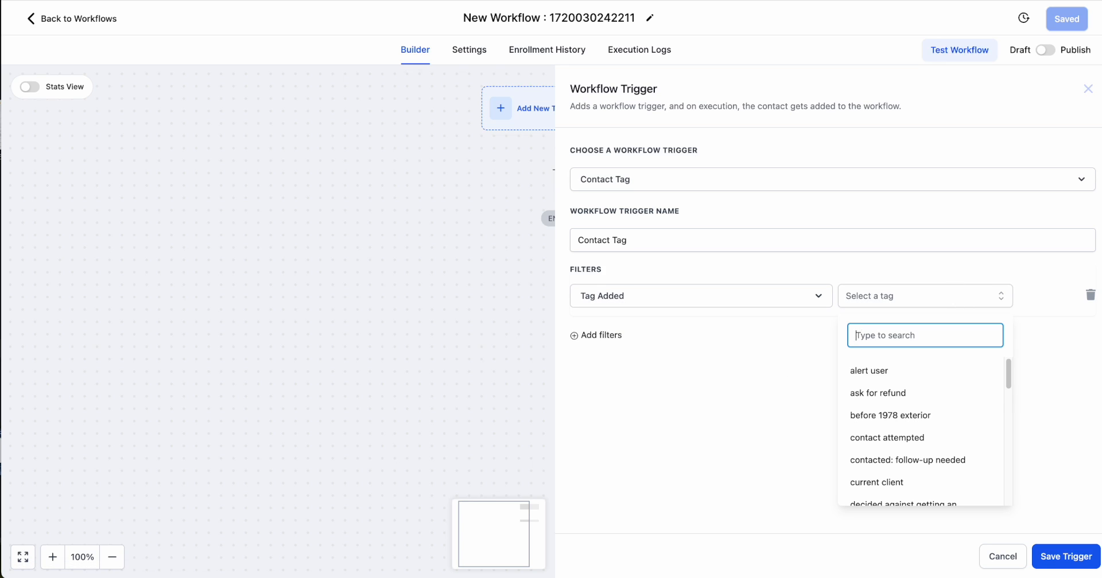
text(Auto Create Exterior Sheet)
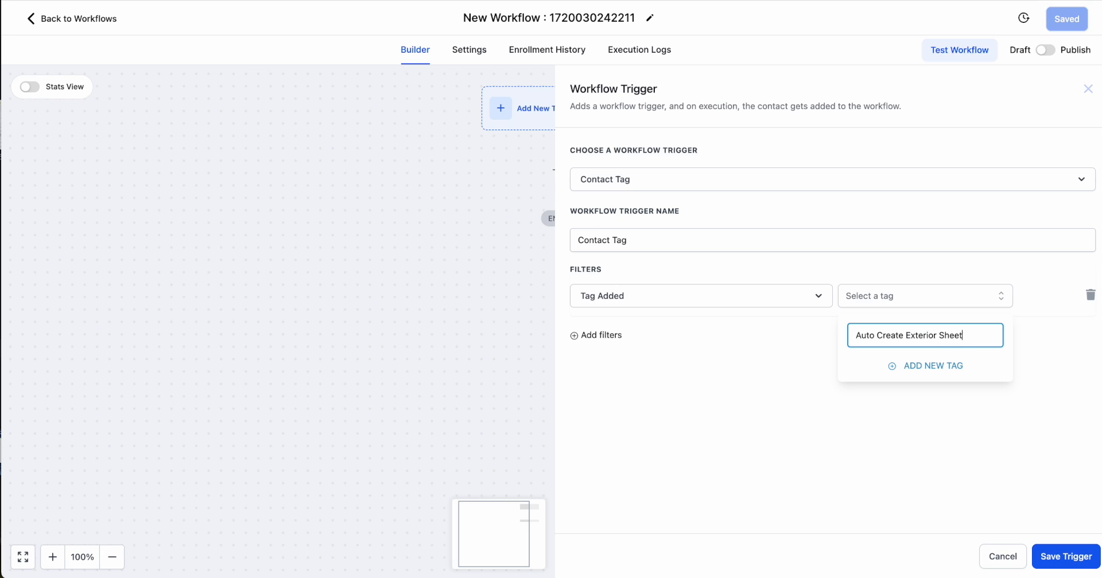
click(932, 366)
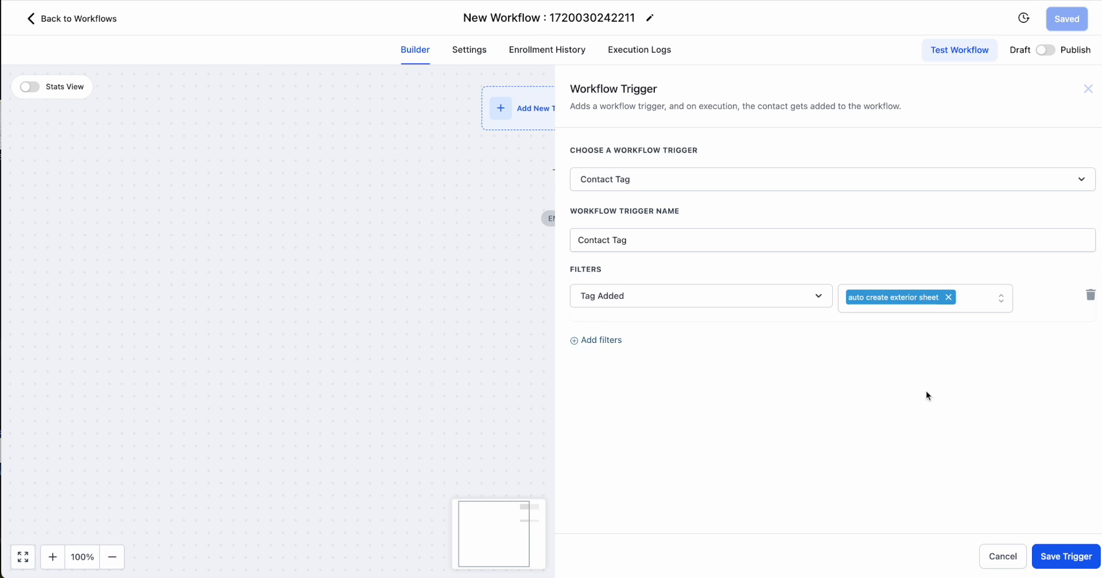
click(1062, 557)
click(556, 198)
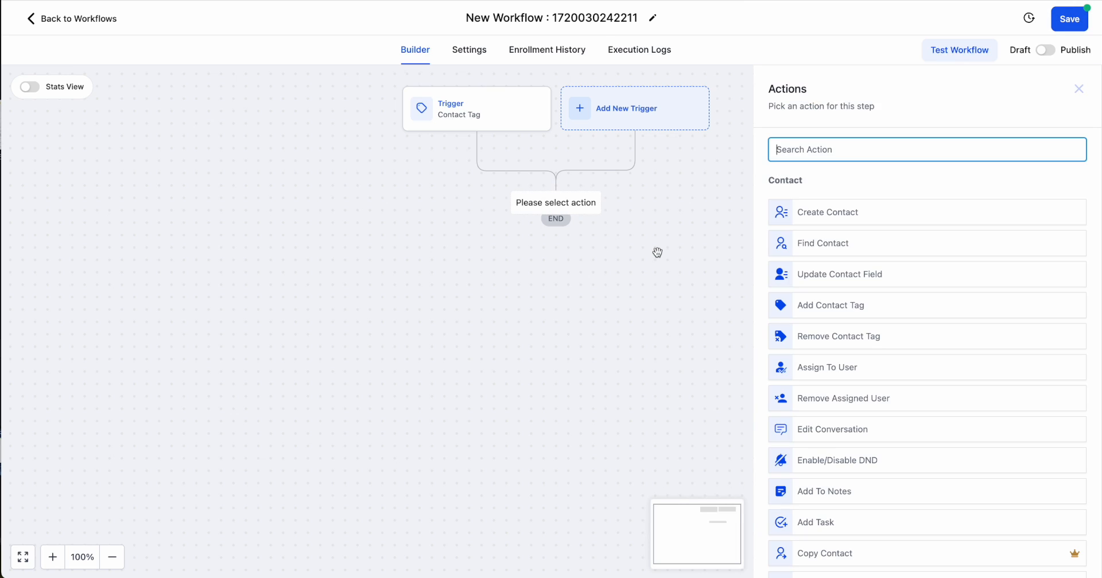
text(web)
click(816, 202)
click(918, 308)
text(https://example.com)
click(1067, 556)
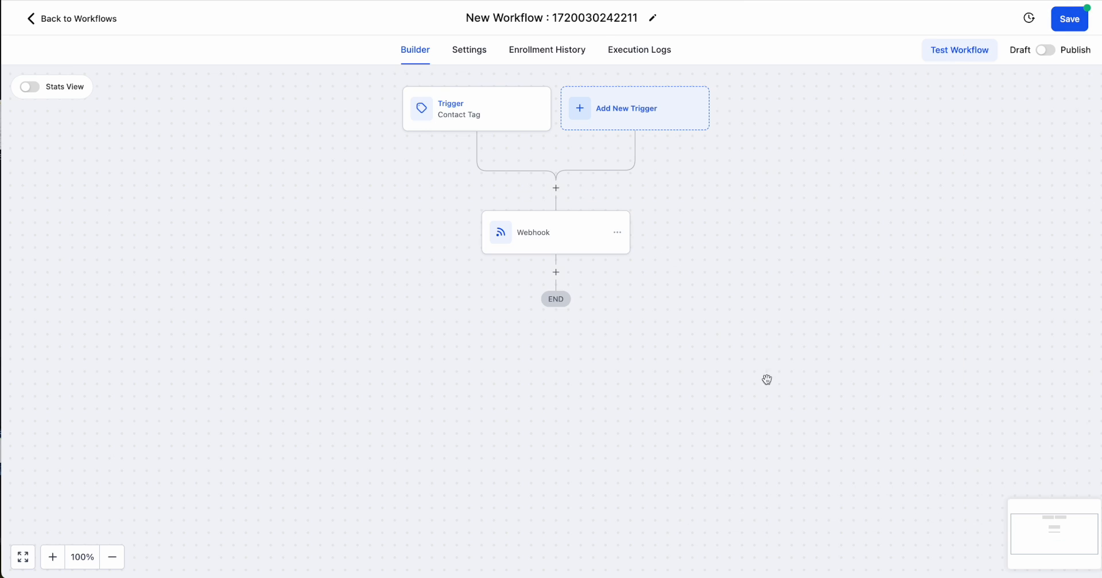
Add a Remove Contact Tag action after the Webhook that removes the auto create exterior sheet tag, and save it.
click(556, 272)
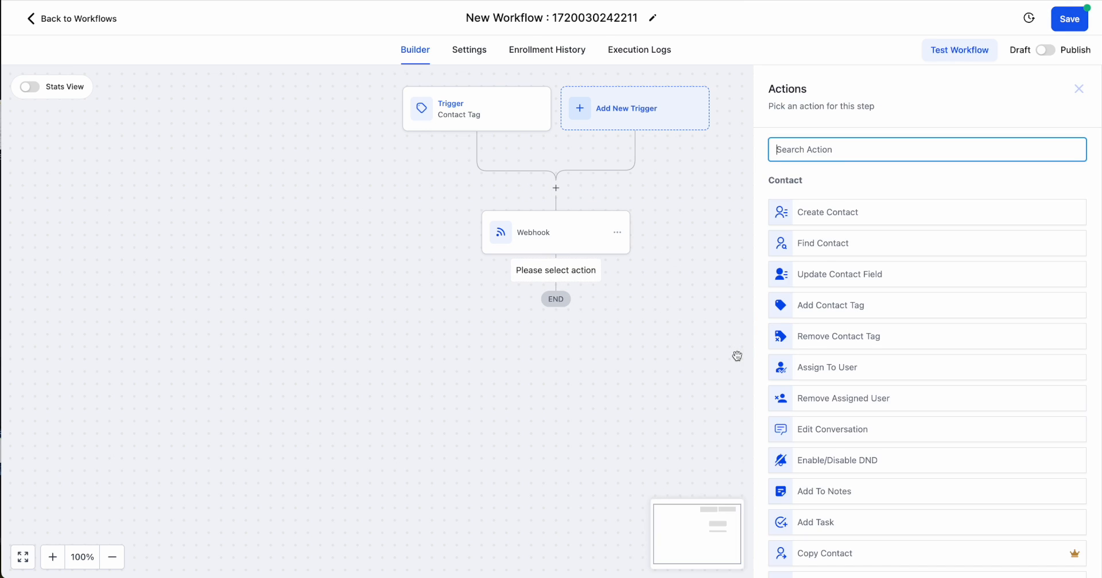
text(remo)
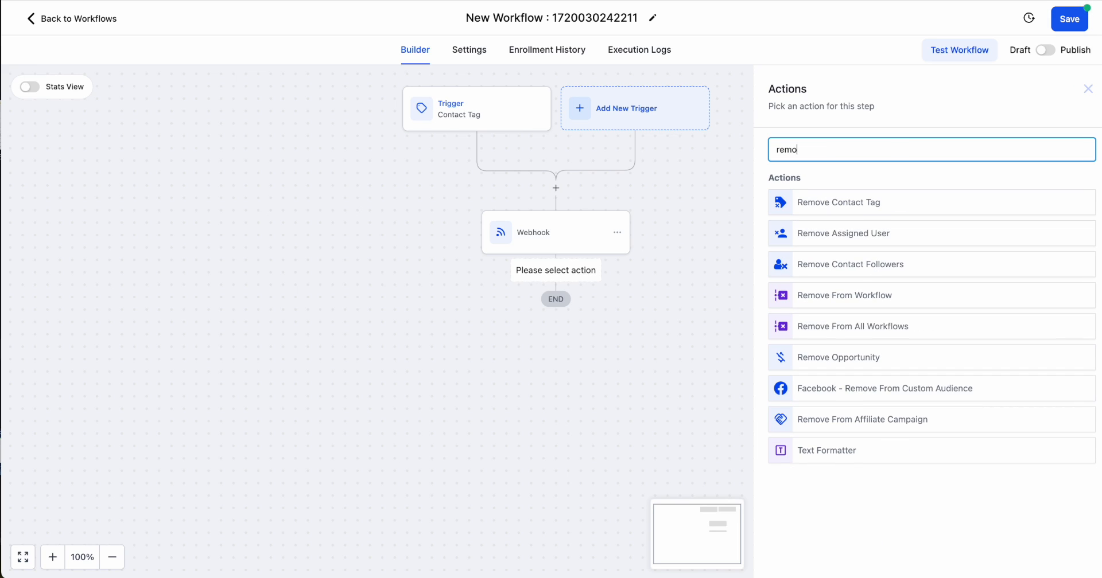
click(911, 208)
click(815, 228)
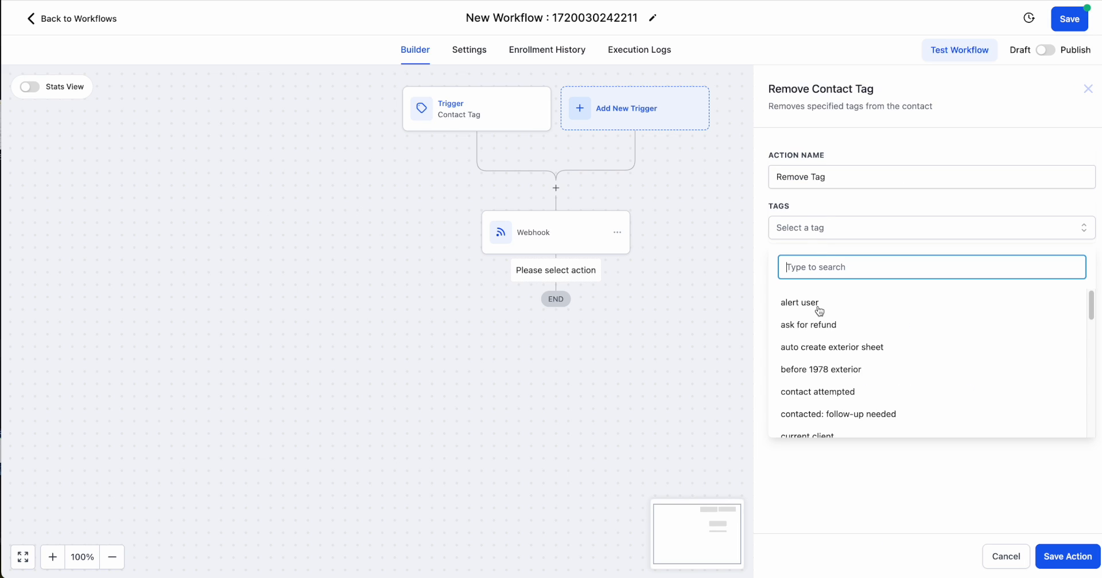
text(auto)
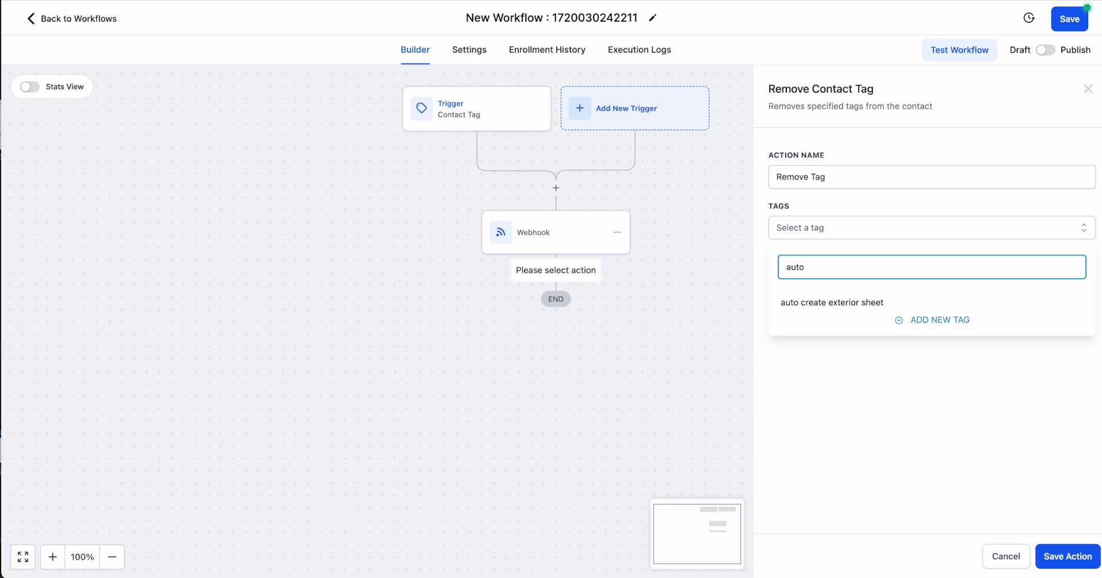
click(833, 306)
click(1062, 560)
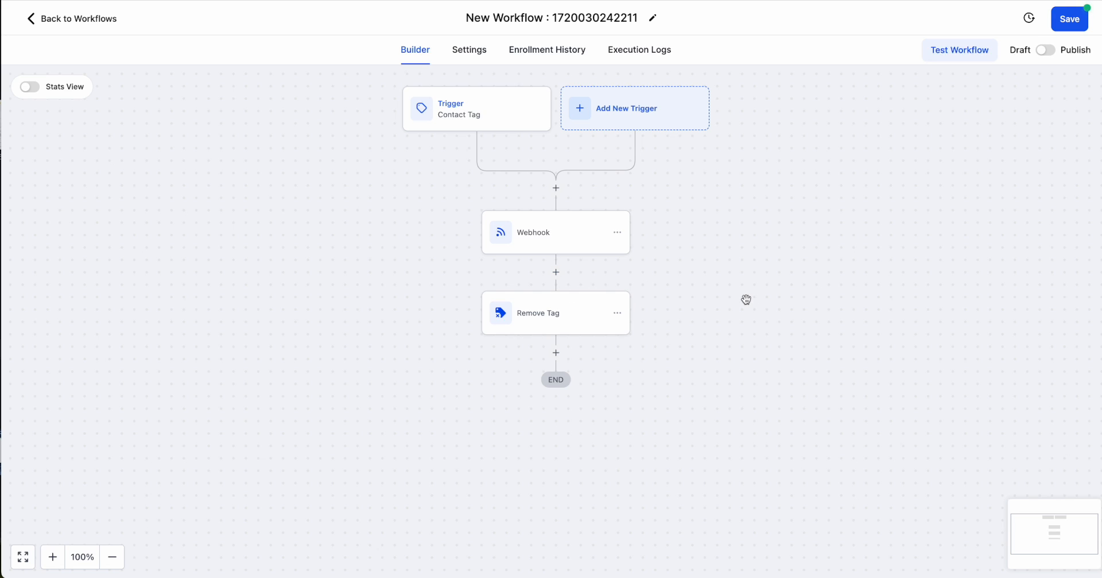
Rename the workflow as Manual create estimate, save it and return to the workflow list.
click(623, 16)
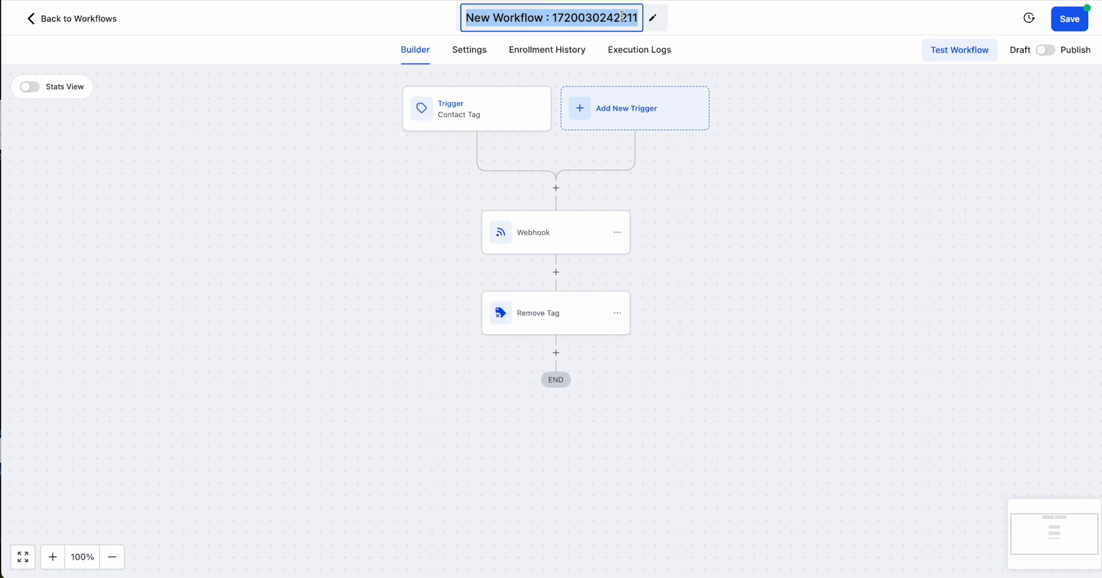
text(Manual create )
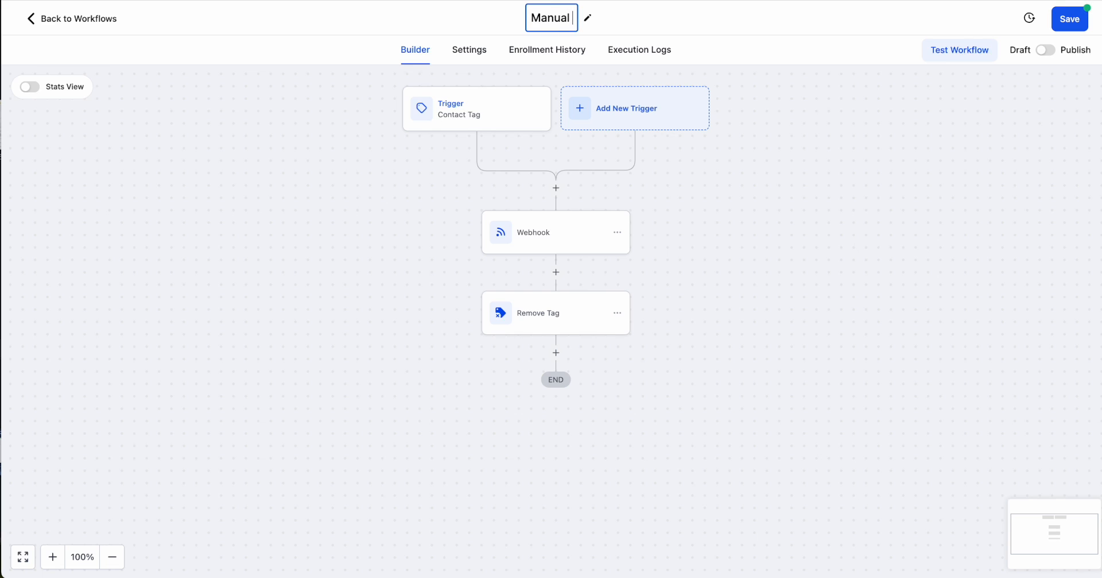
text(exterior)
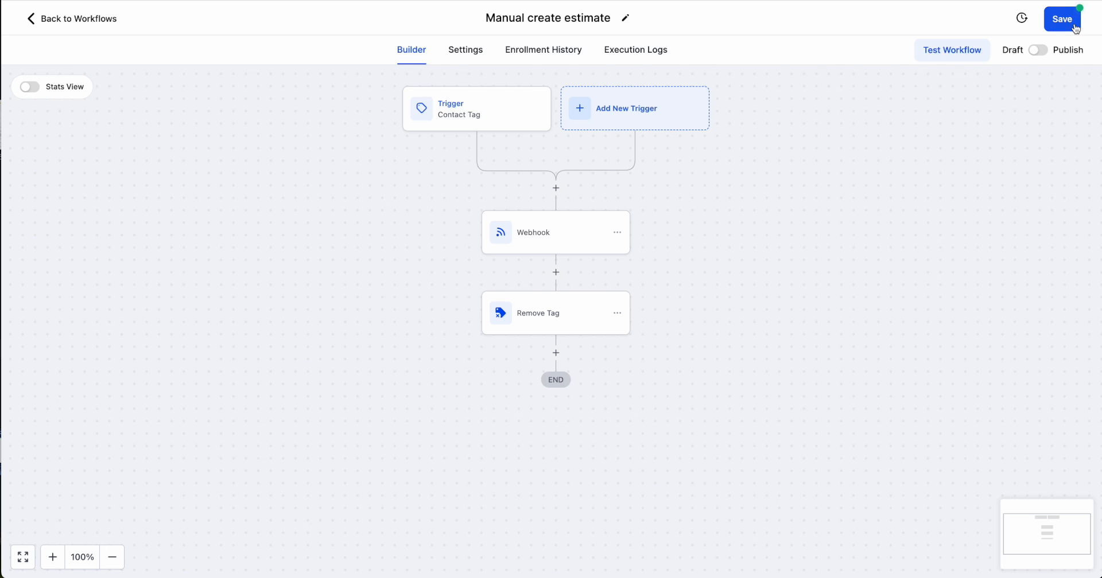
click(1076, 28)
click(57, 19)
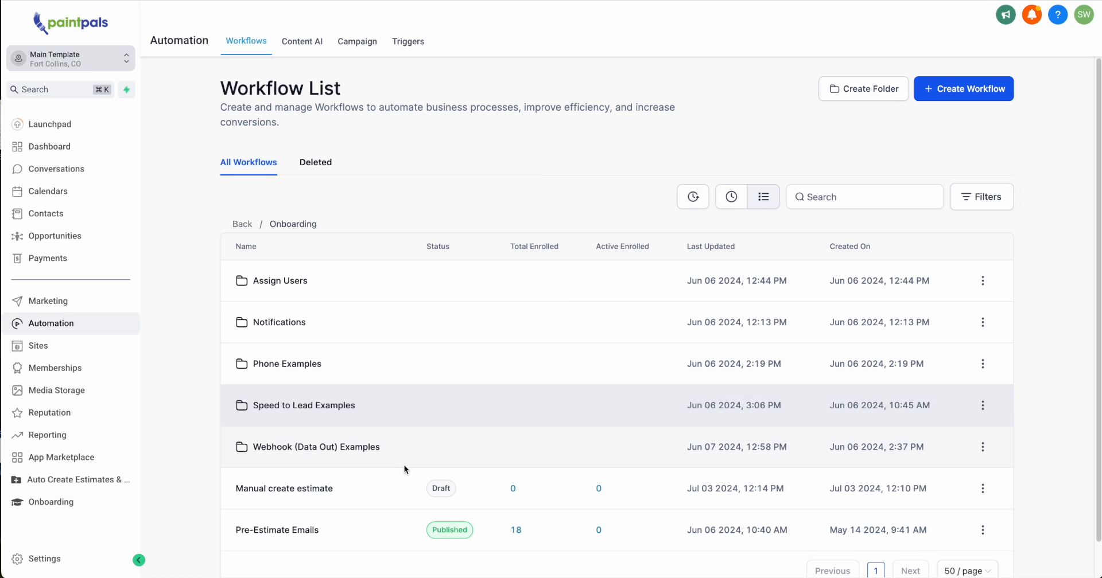
Copy the Exterior branch's webhook URL from the Example - Create Folder & Estimate In Google Drive for Set Estimates workflow.
scroll(350, 524, down, 1)
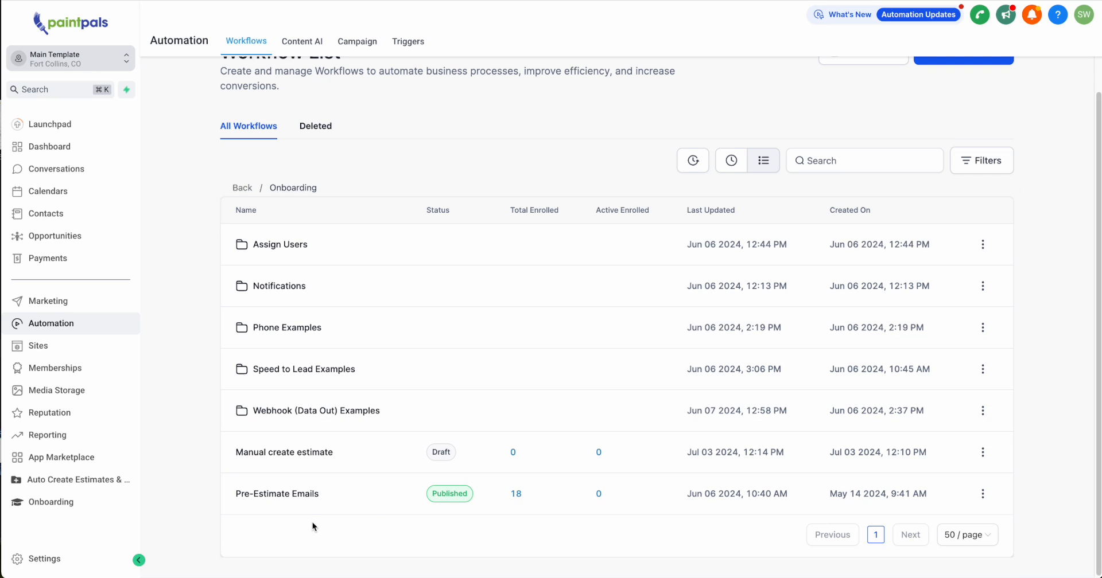
click(319, 420)
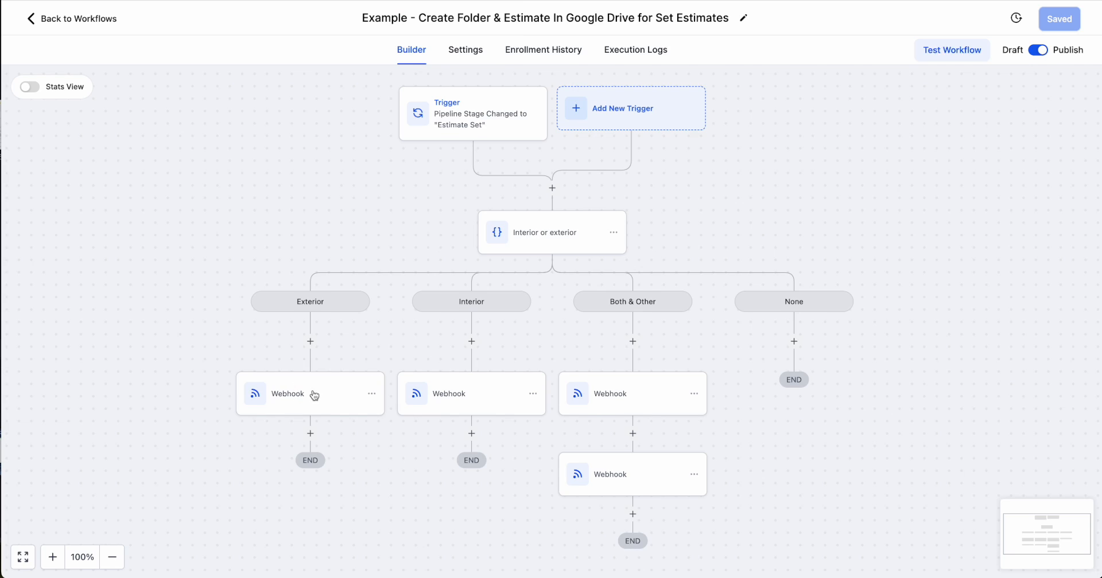
click(315, 395)
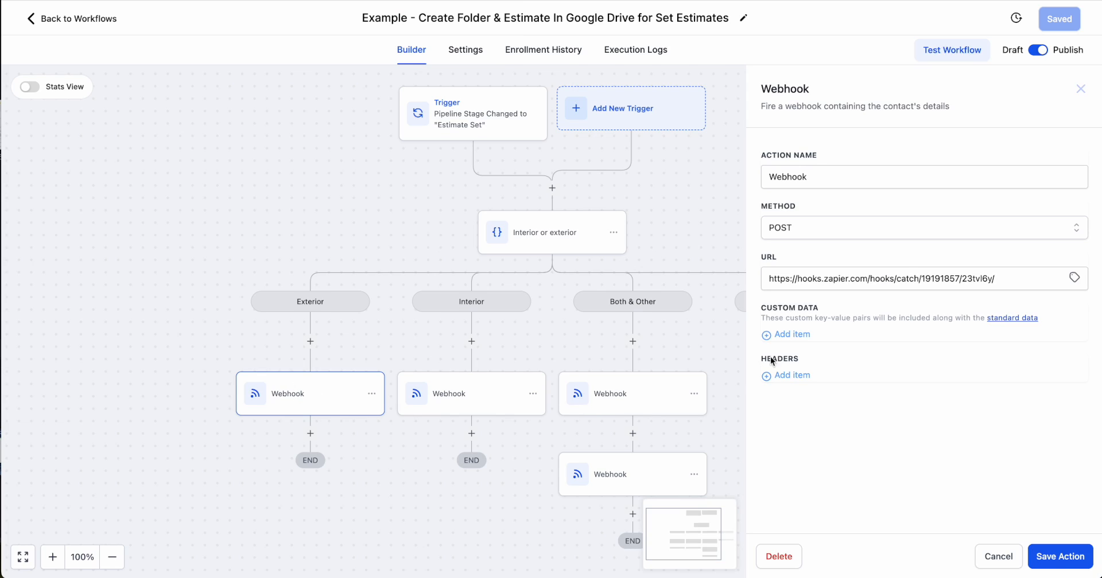
drag(1056, 275, 738, 272)
key(ctrl+c)
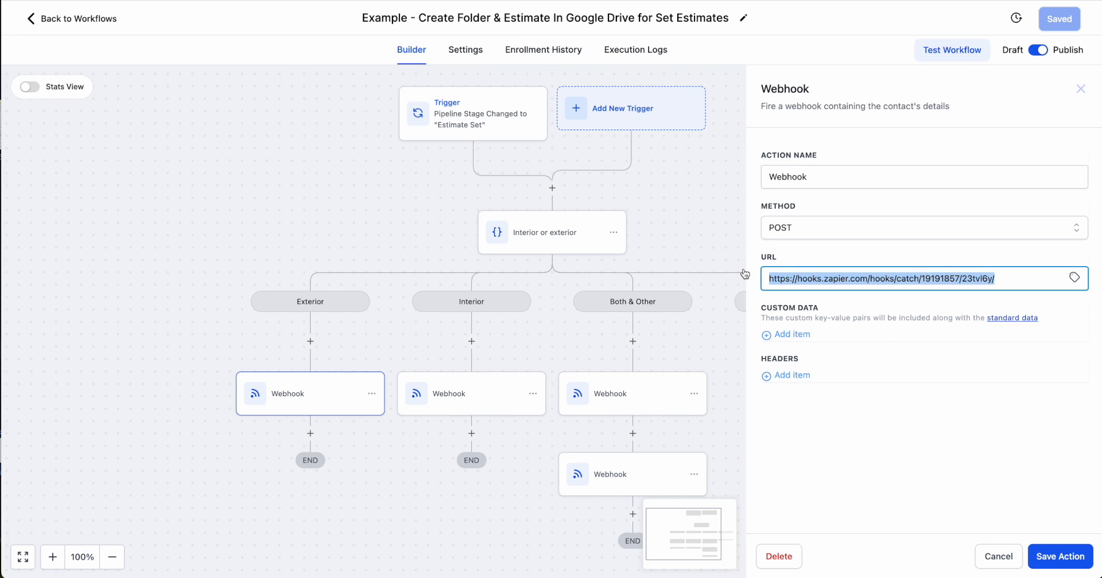
click(1081, 89)
click(86, 22)
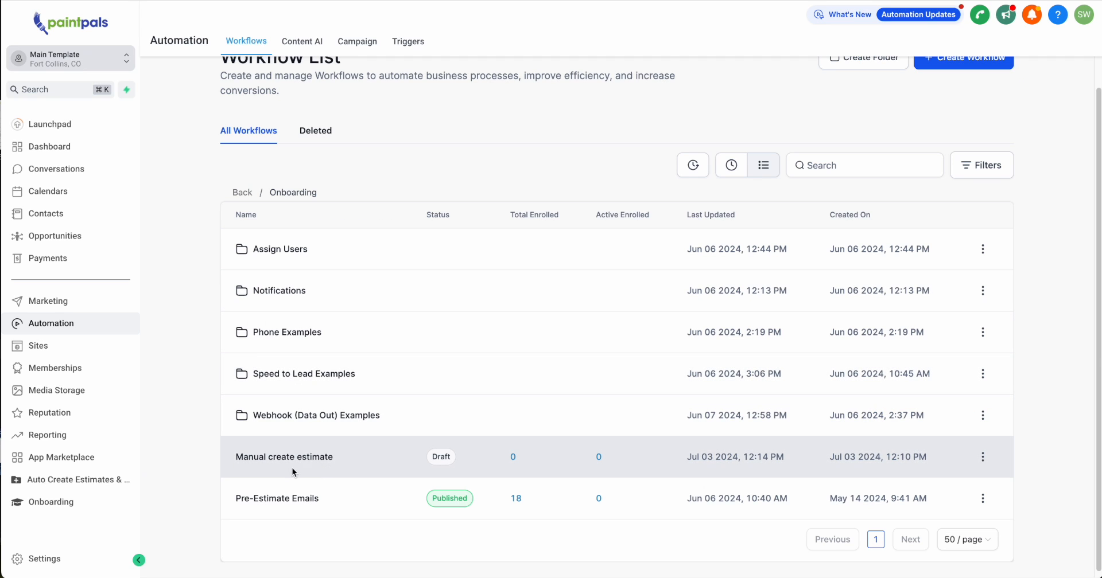
Replace the Webhook action's URL in the Manual create estimate workflow with the copied Zapier webhook URL and save the action.
click(289, 461)
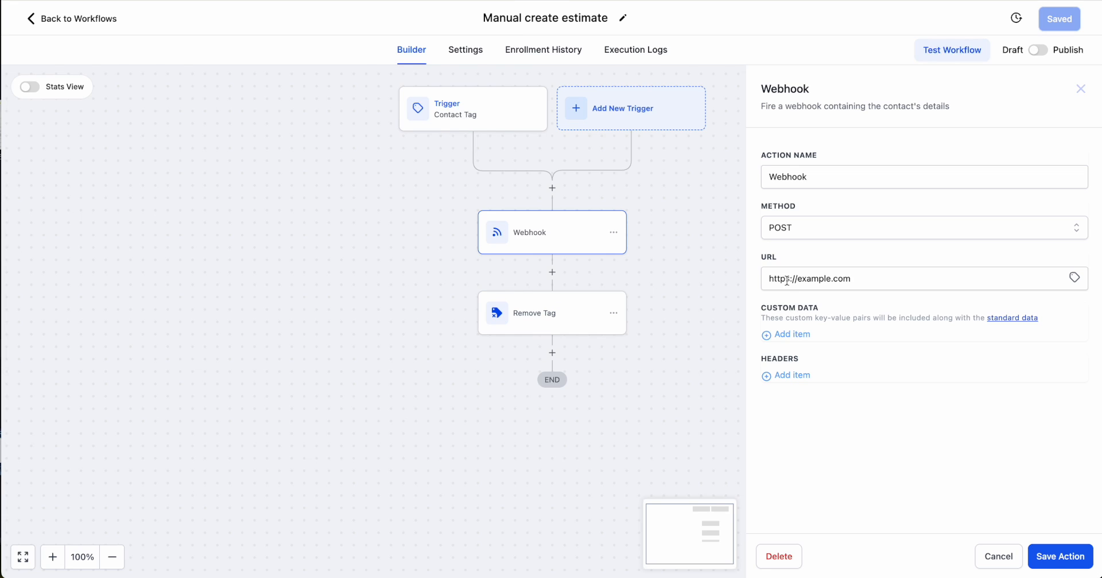
click(861, 278)
key(ctrl+v)
click(1062, 558)
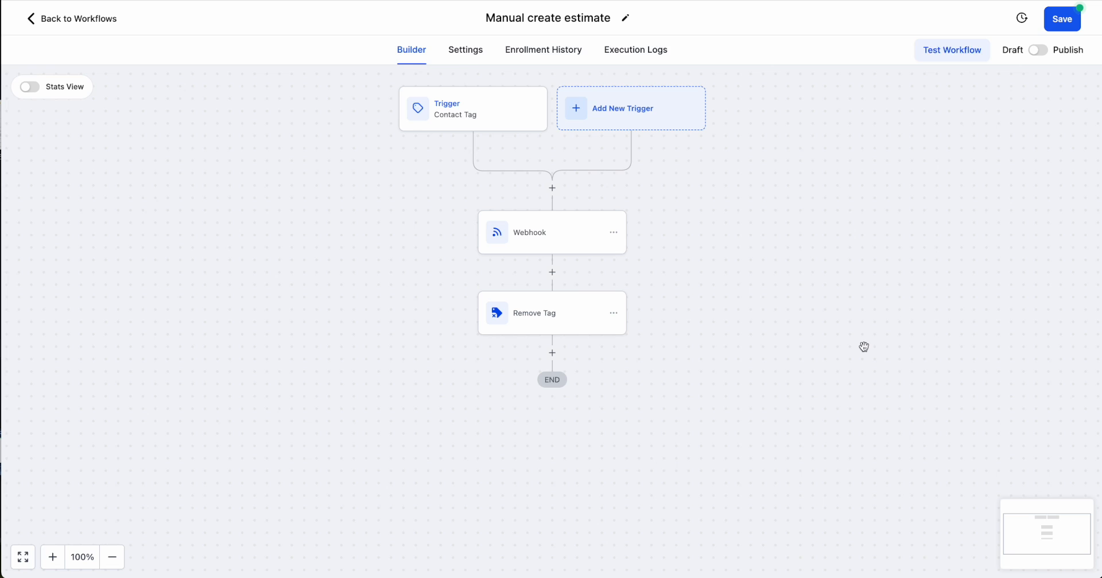
Publish the Manual create estimate workflow and check its Contact Tag trigger.
click(1038, 50)
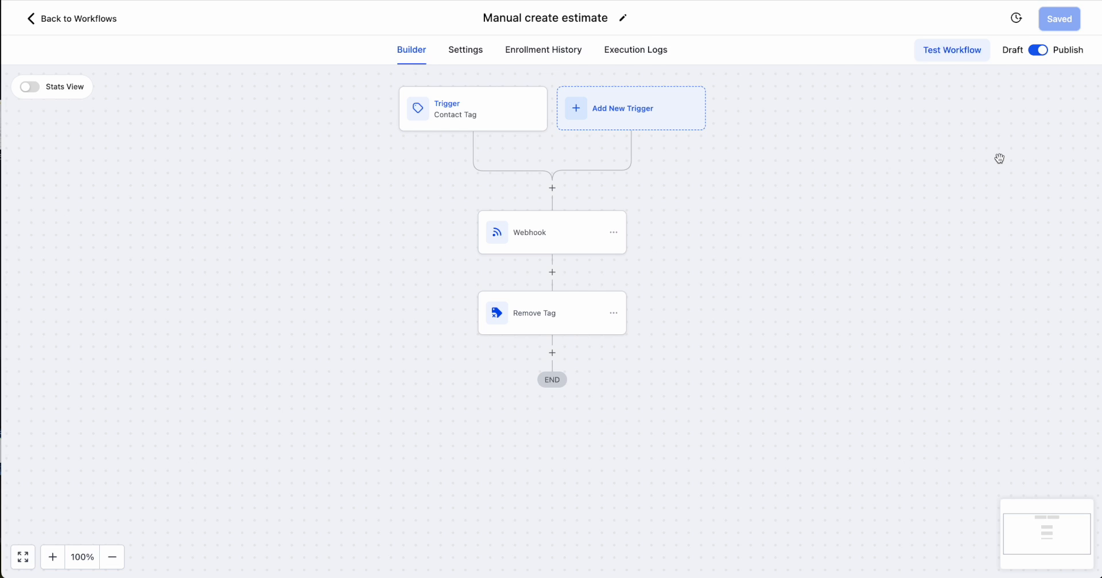
click(472, 109)
click(1075, 93)
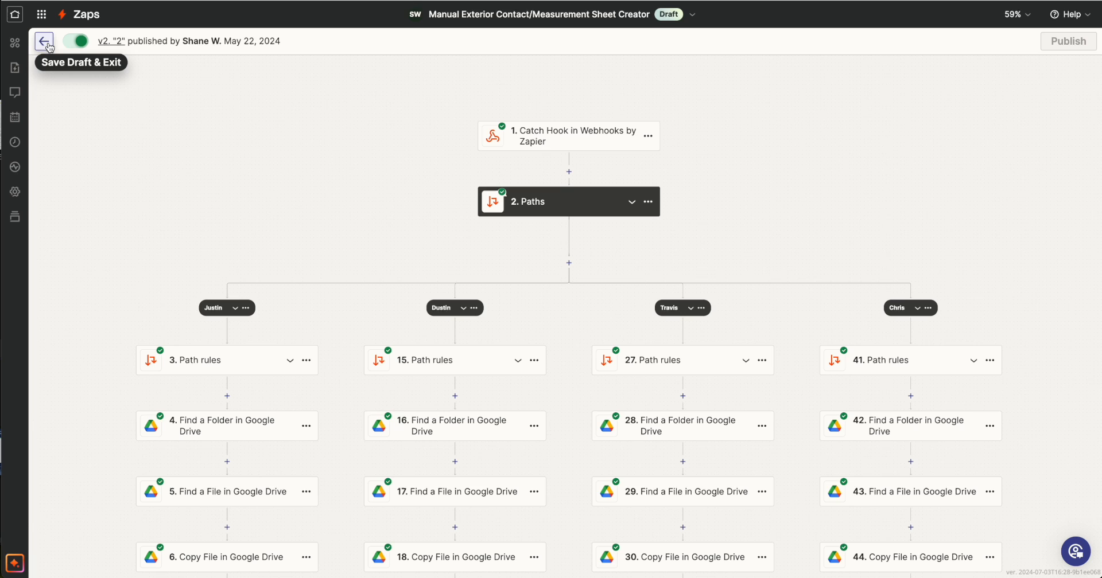
Exit the Zap and examine the Interior or exterior branch conditions in the example Create Folder & Estimate workflow.
click(44, 42)
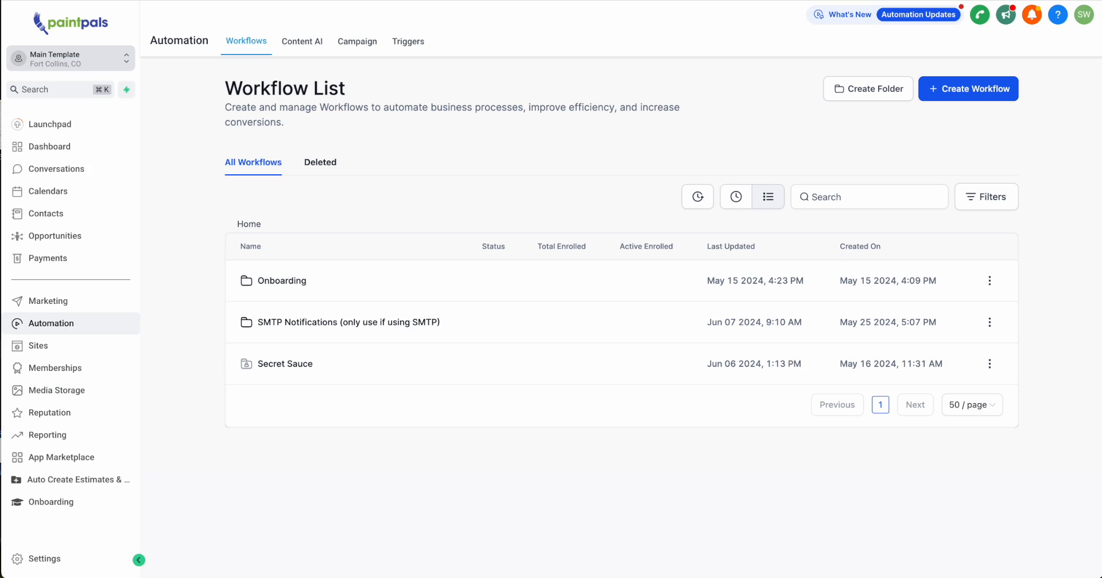
click(278, 280)
scroll(360, 407, down, 1)
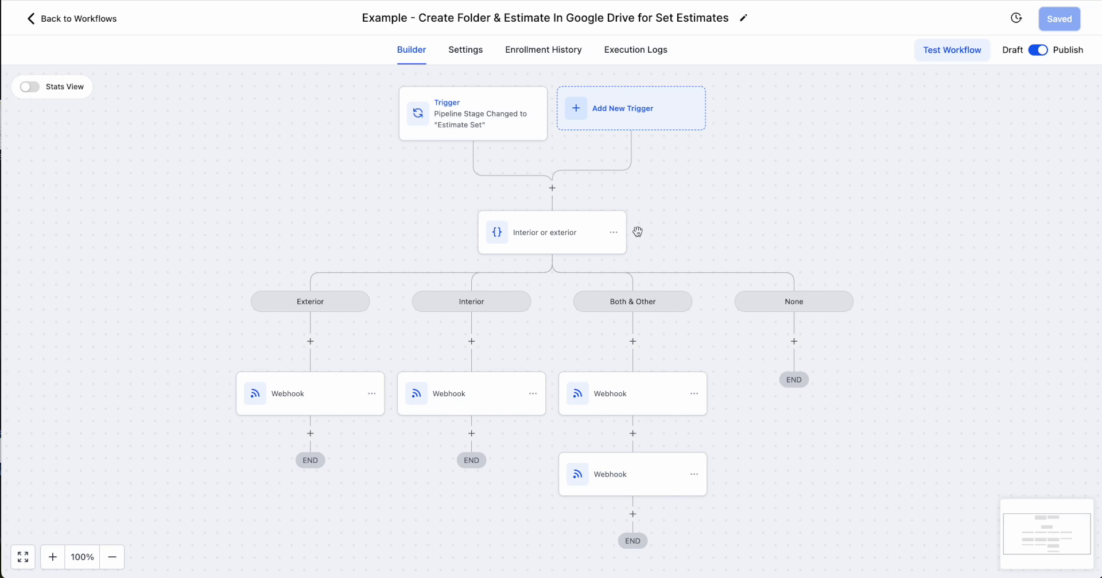
click(597, 247)
scroll(795, 394, down, 10)
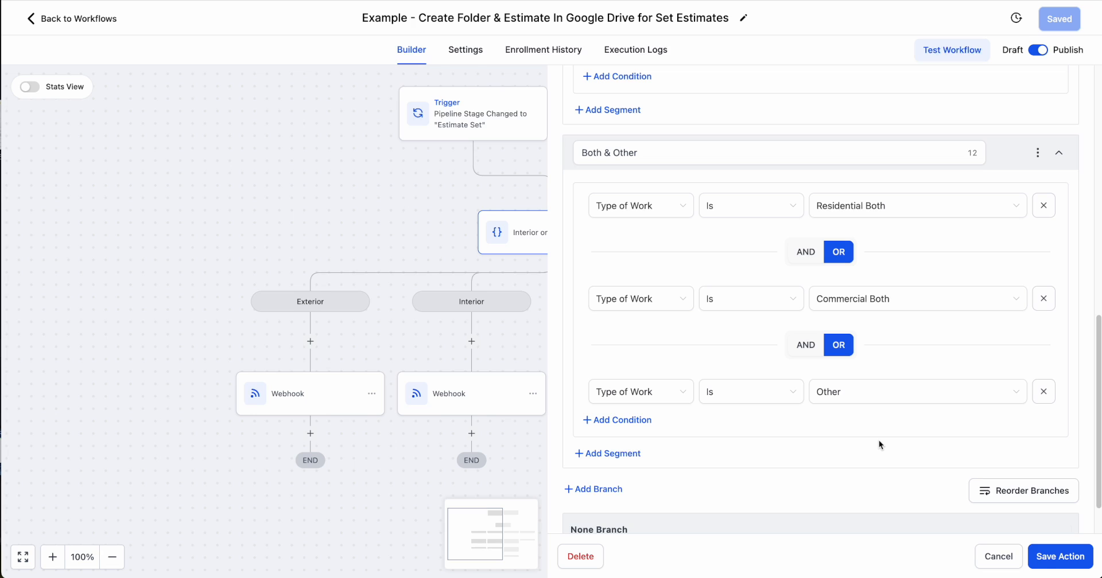
Close the Interior or exterior conditions unsaved, and rename the Both & Other branch's first webhook action to Webhook exterior.
scroll(879, 441, down, 2)
click(998, 556)
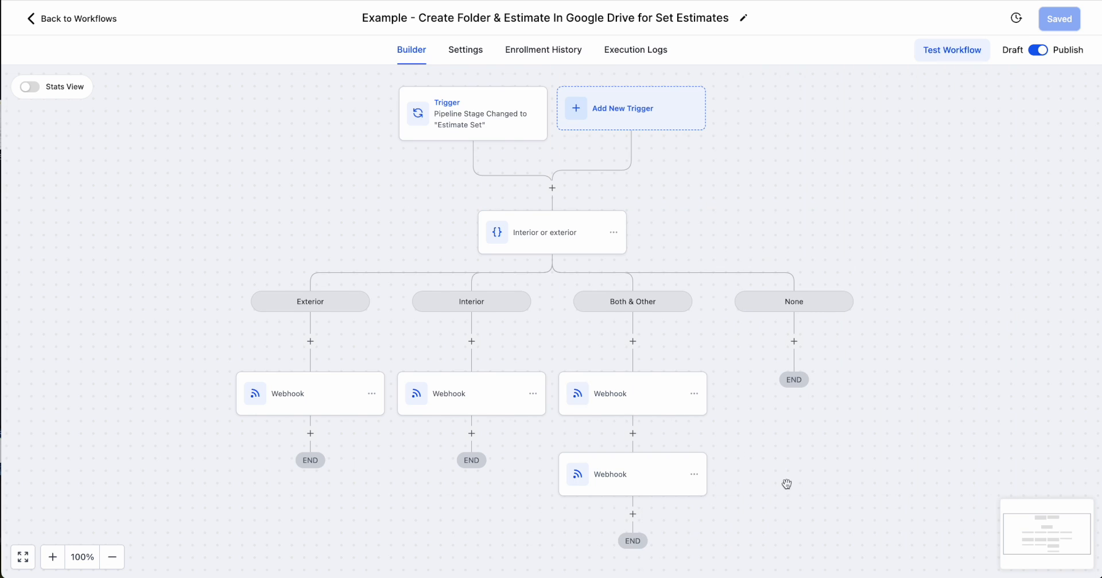
click(612, 404)
click(819, 177)
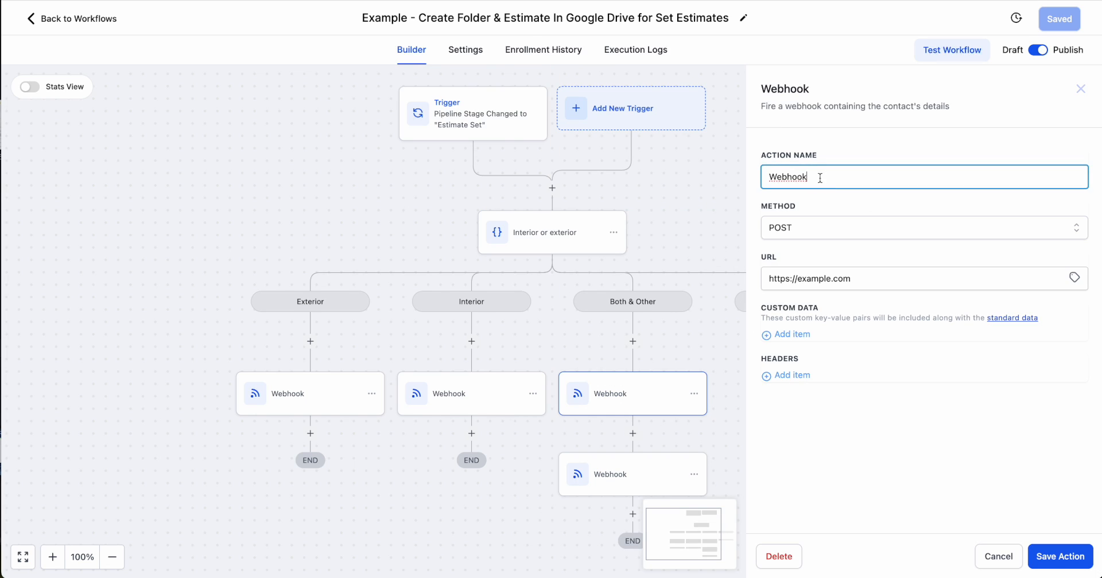
text(exterior)
click(1047, 557)
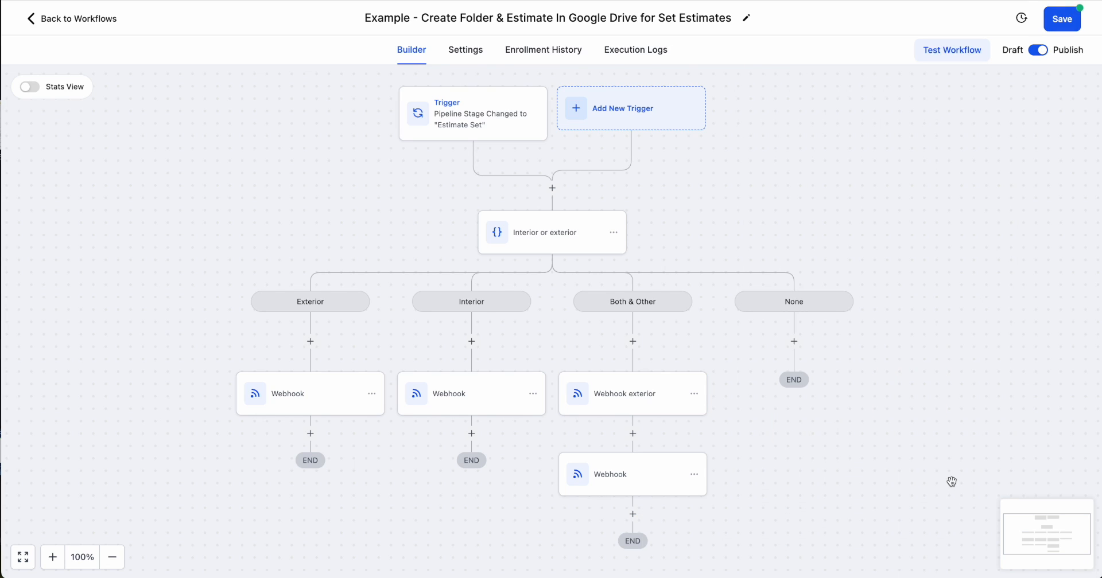
Rename the second webhook action in the Both & Other branch to Webhook interior and save the action.
click(631, 482)
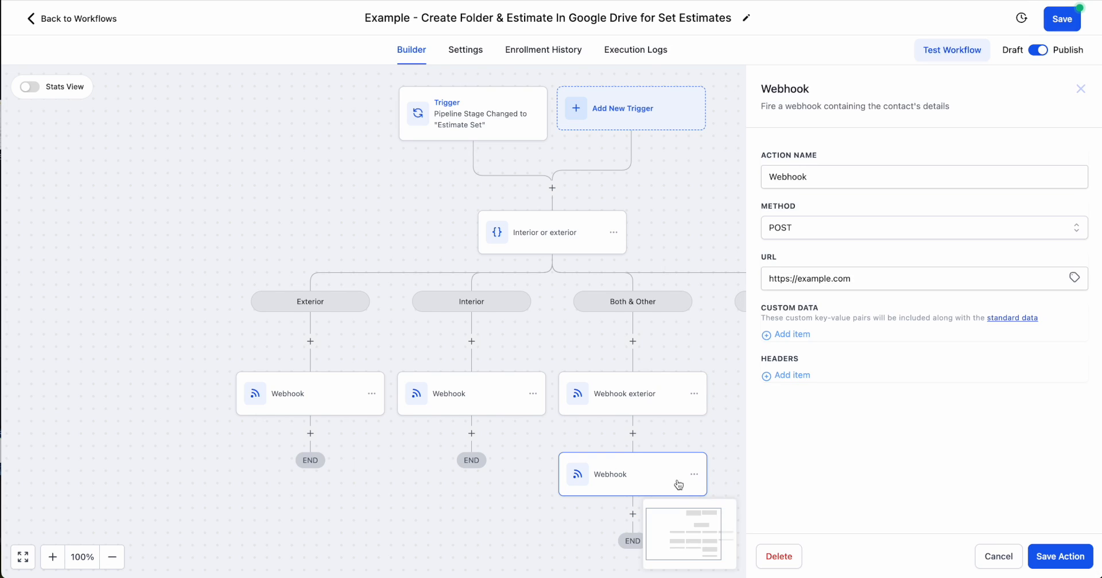
click(847, 179)
text(interior)
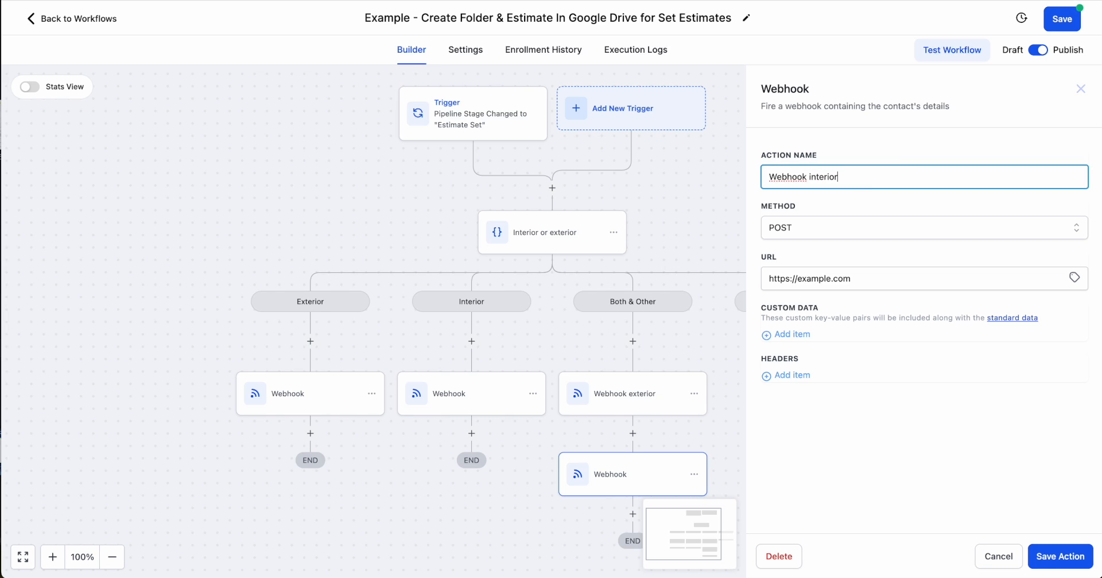
click(1073, 558)
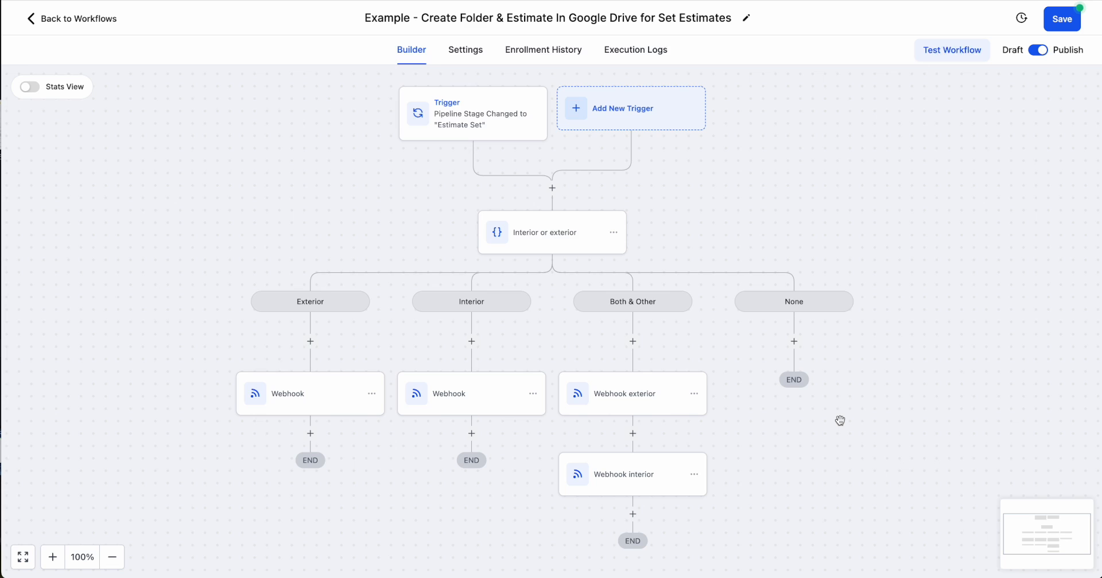
Add a Wait action with a 0.5-minute time delay between the exterior and interior webhooks in the Both & Other branch.
click(632, 433)
text(wa)
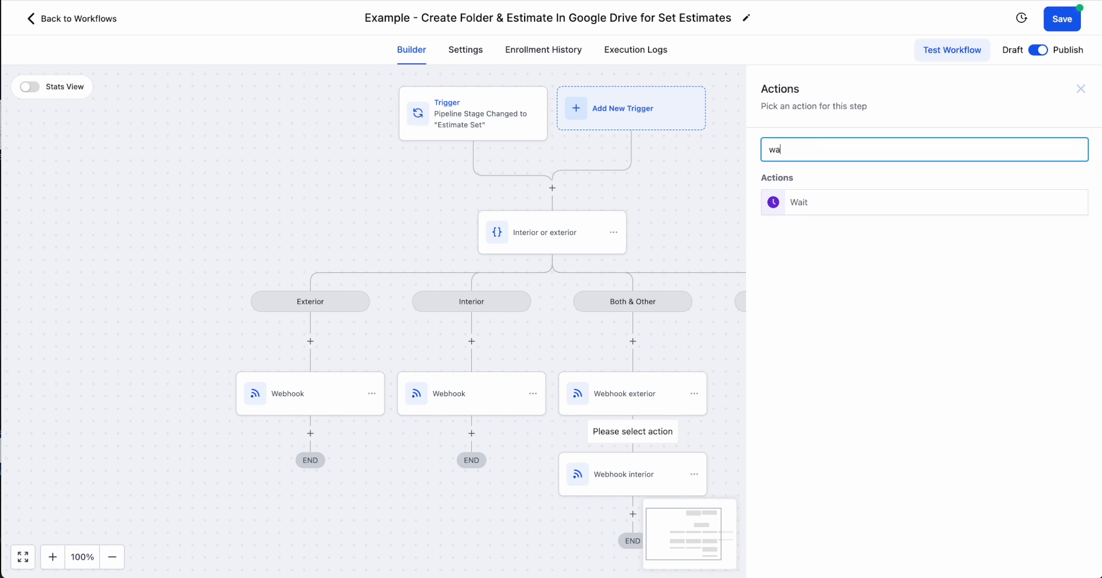
text(it)
click(834, 206)
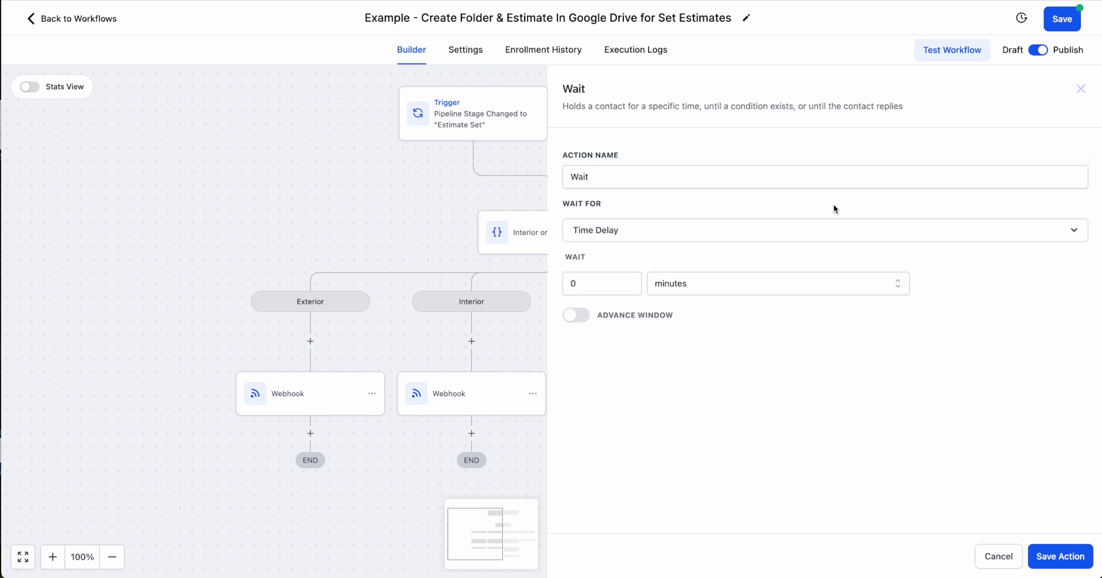
click(596, 282)
key(BackSpace)
text(1)
key(BackSpace)
text(0.5)
click(1059, 557)
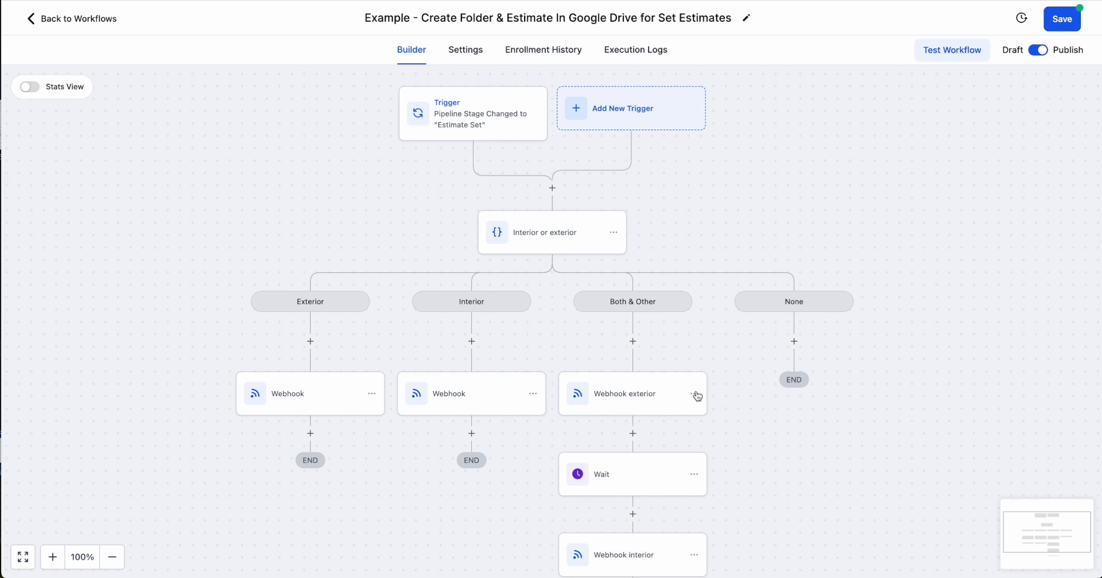
scroll(627, 374, down, 1)
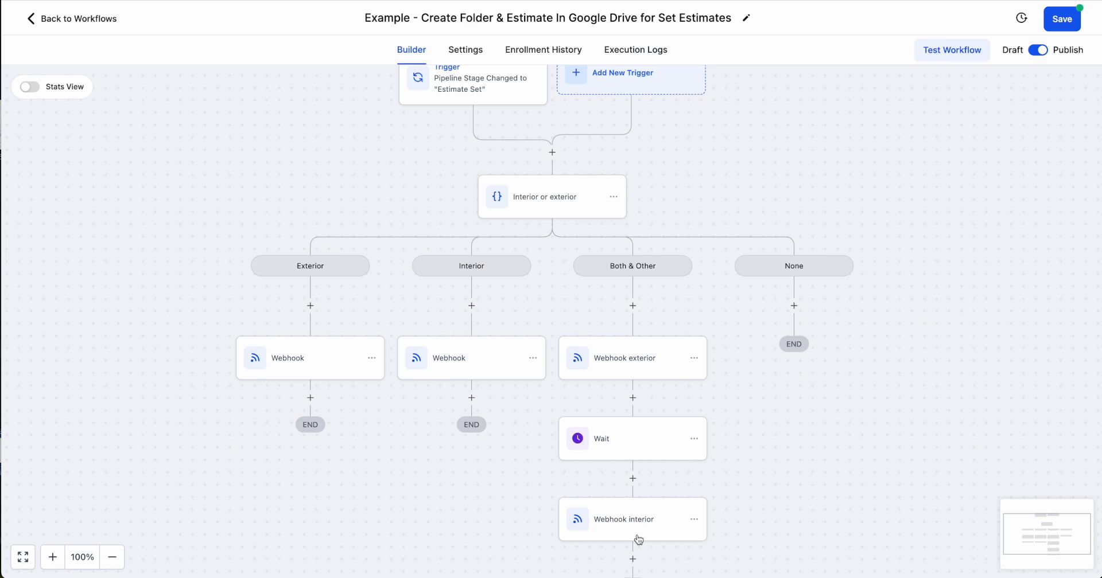
scroll(548, 433, up, 1)
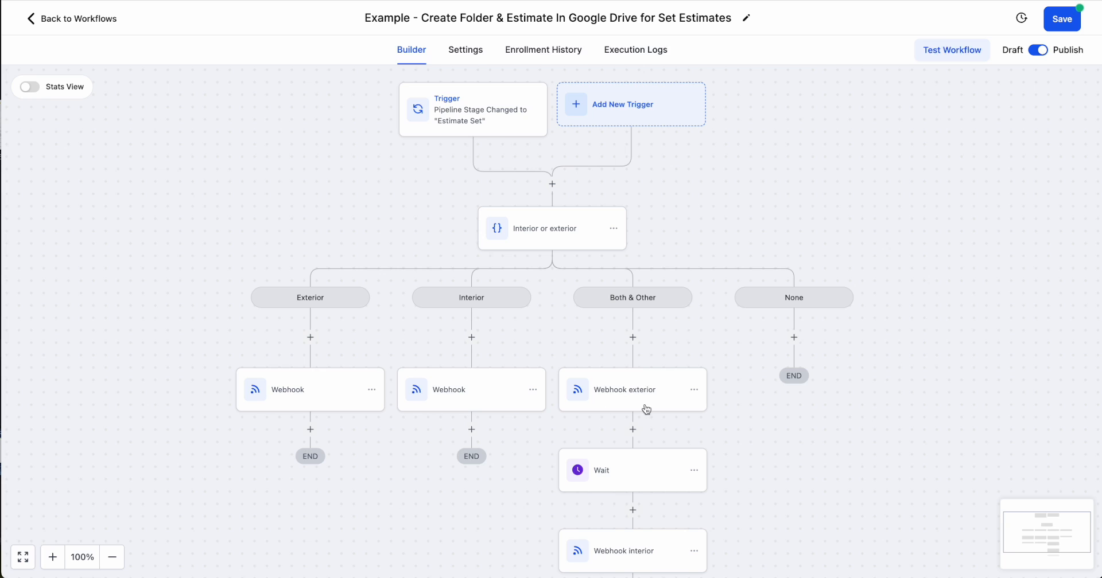
scroll(645, 411, down, 2)
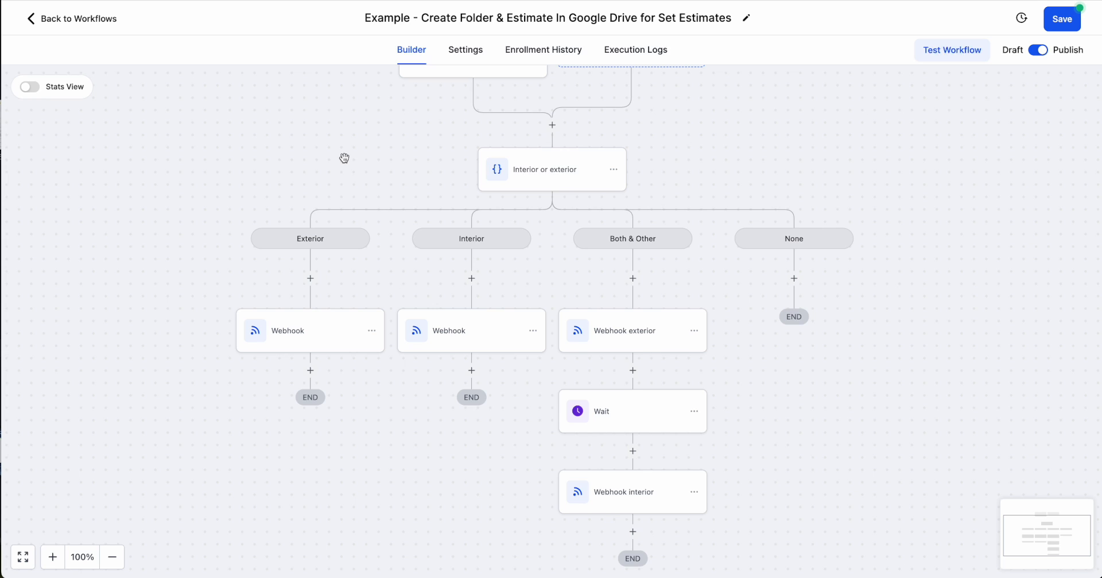
scroll(209, 117, up, 1)
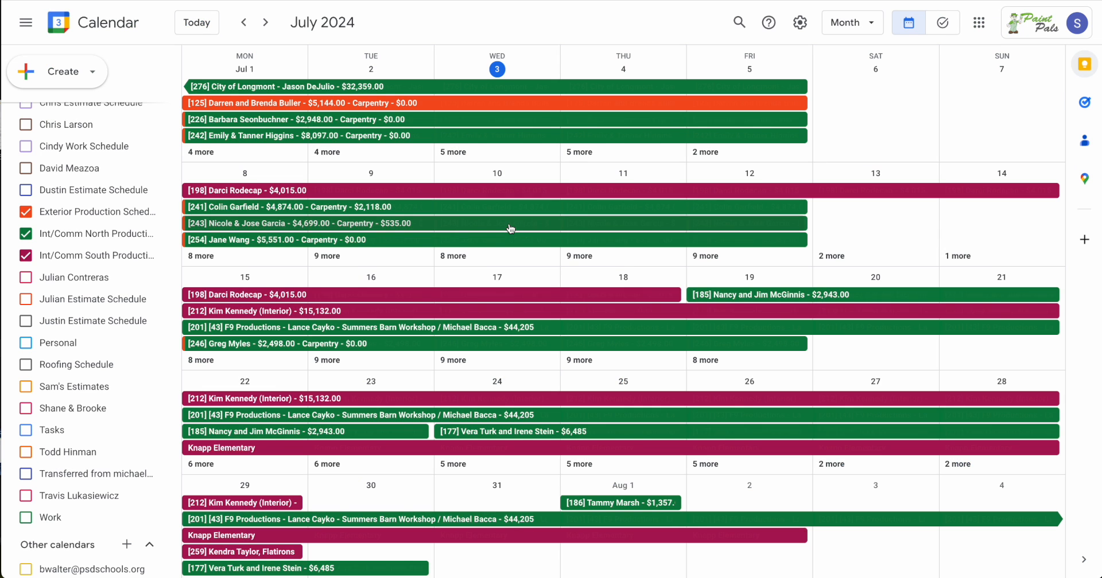
In Google Calendar, examine the details of the July 8–12 exterior production event with $535.00 carpentry, and close it.
click(463, 229)
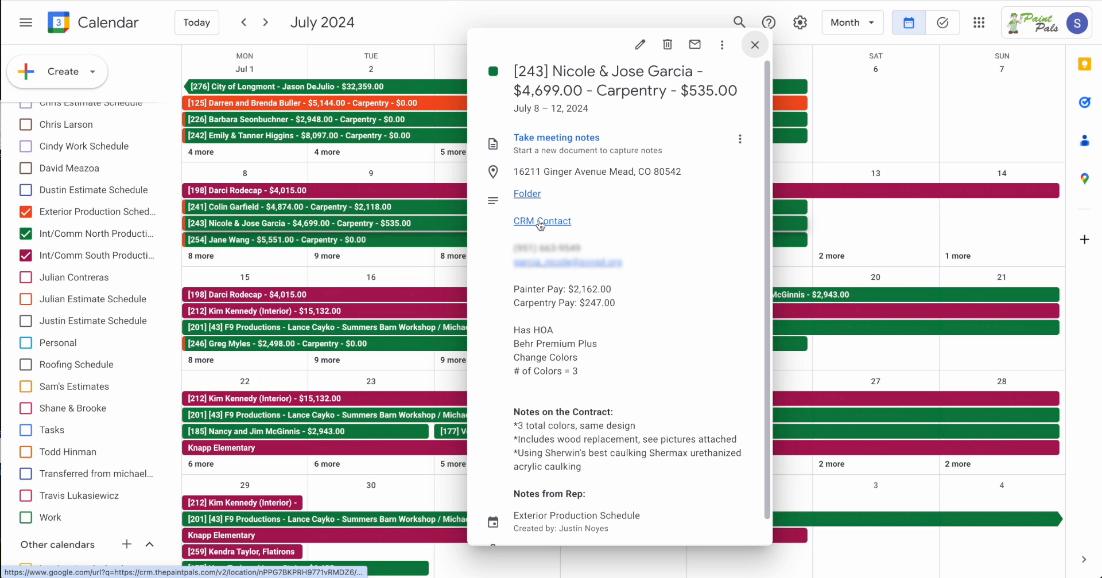
click(755, 45)
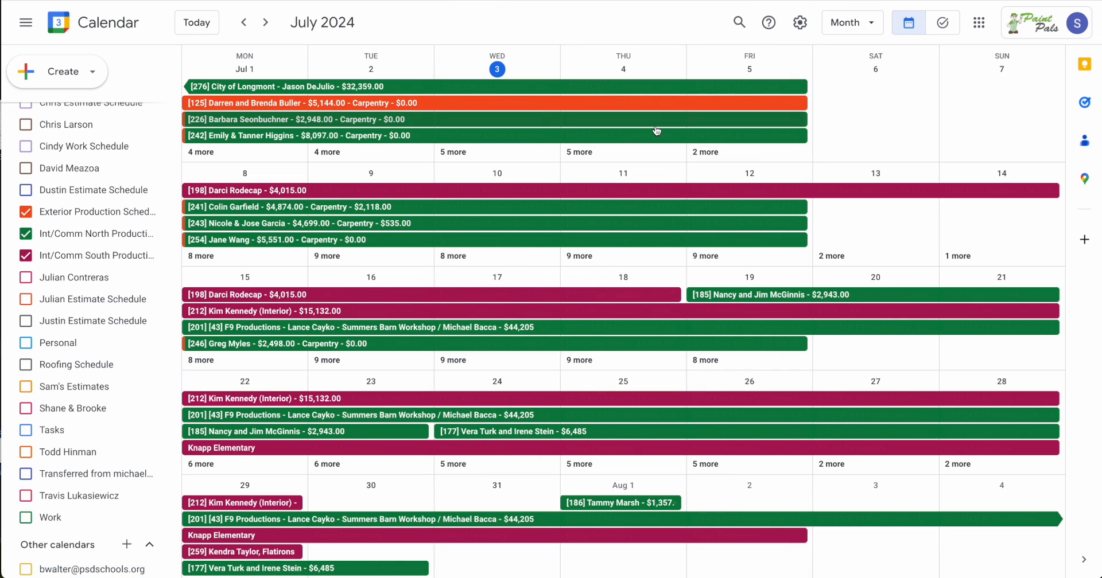